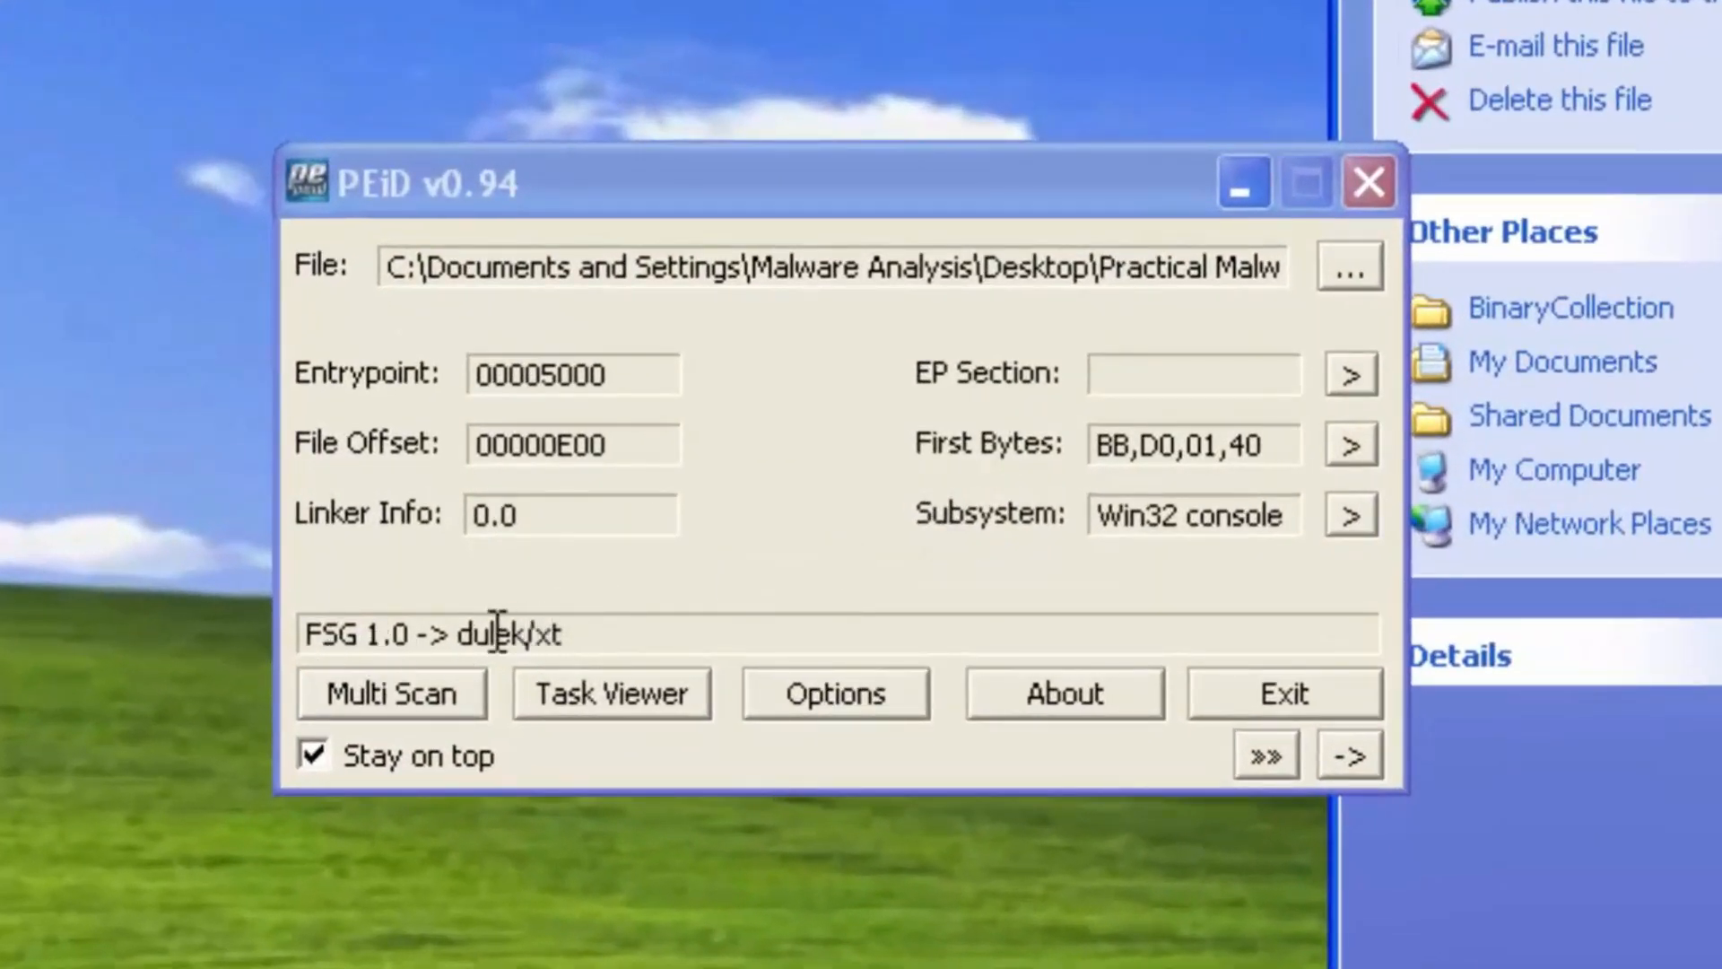
Close PEiD and step over the first unpacking-stub instructions in the debugger up to the call at 00405010
{"action": "left_click", "coordinate": [1305, 704]}
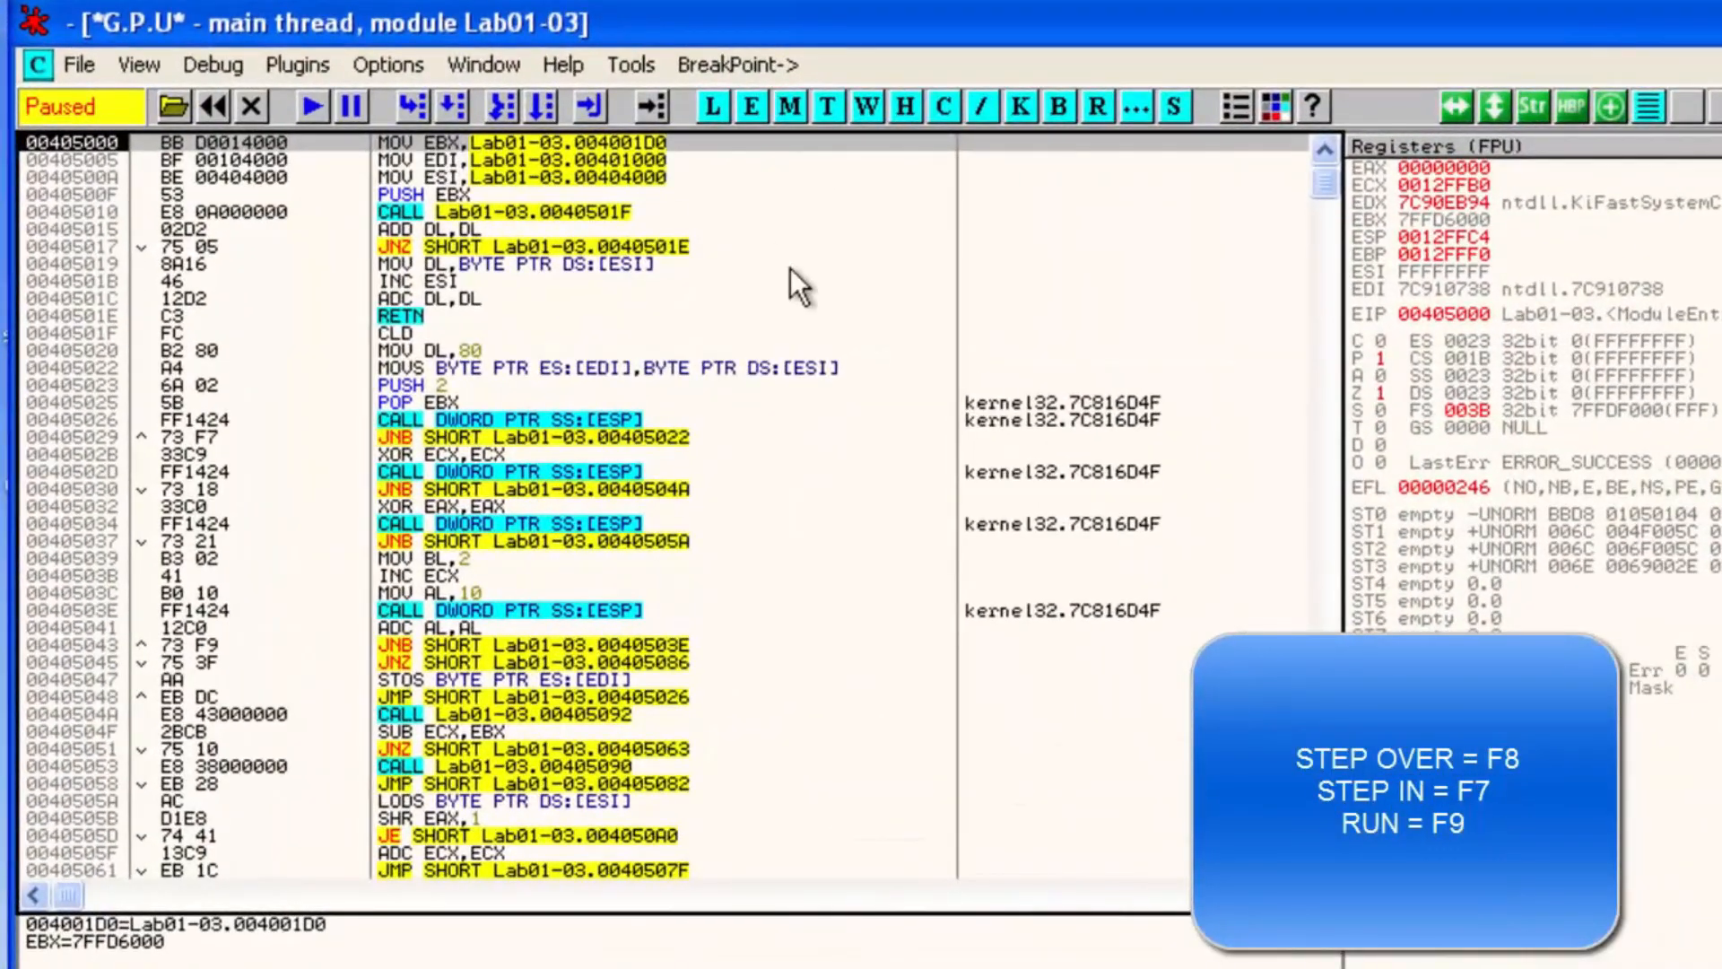
{"action": "key", "text": "F8"}
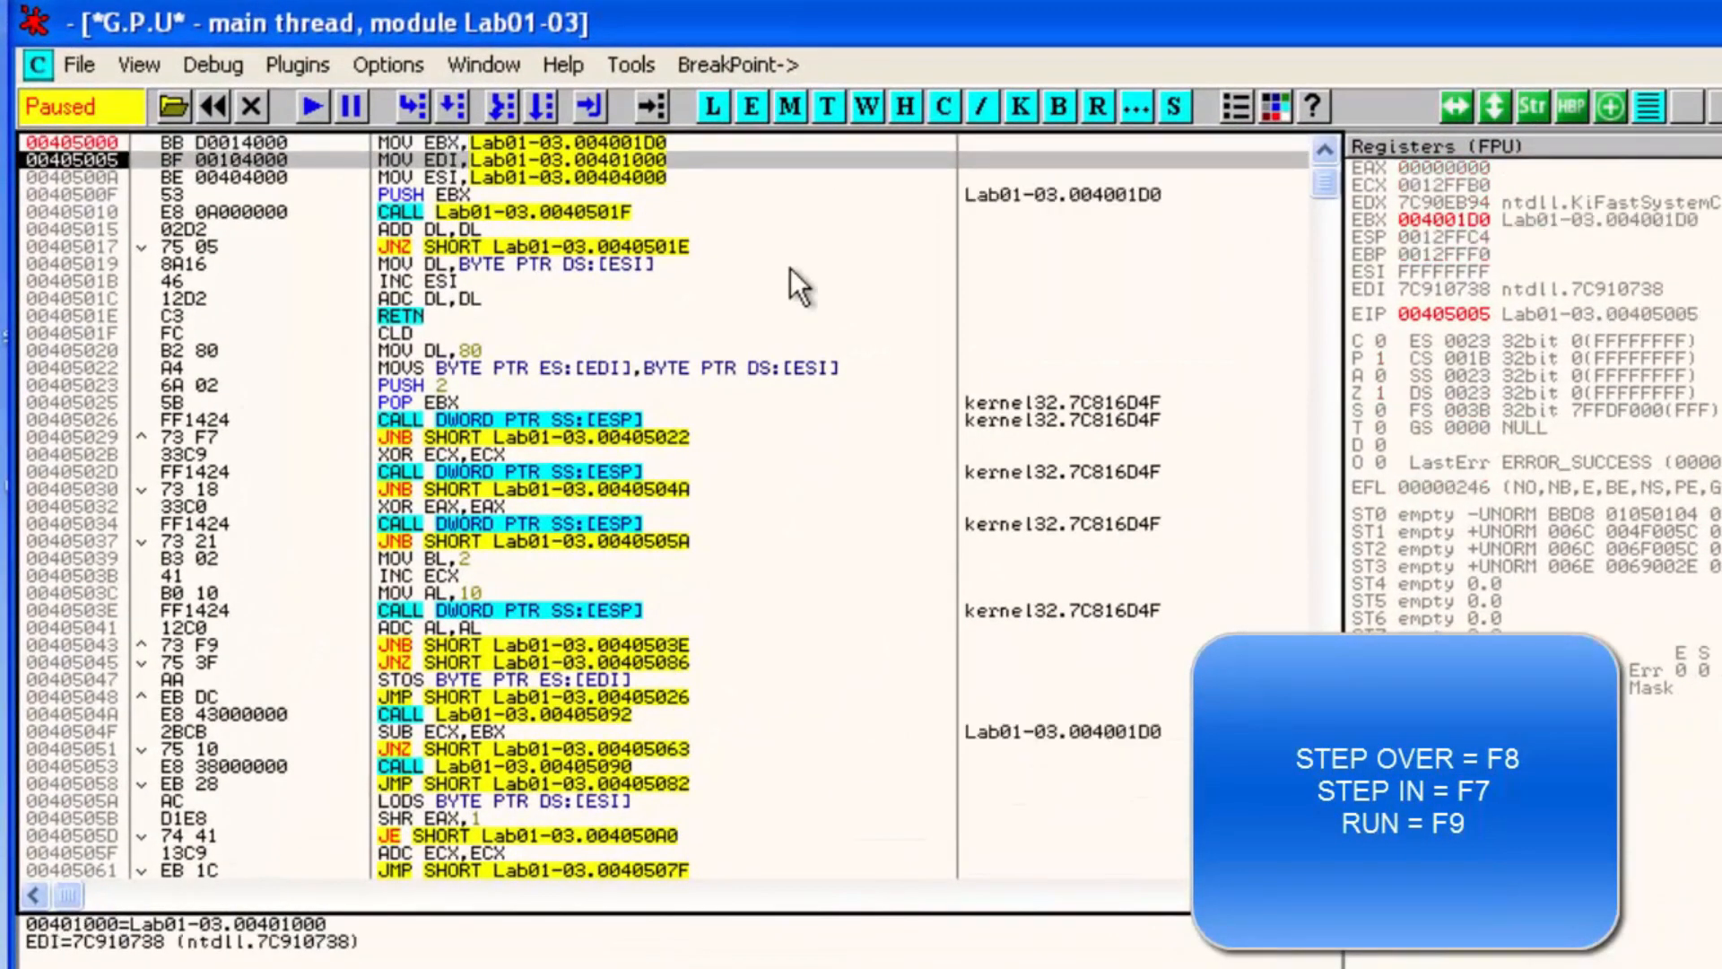
{"action": "key", "text": "F8"}
{"action": "key", "text": "F8"}
{"action": "key", "text": "F8"}
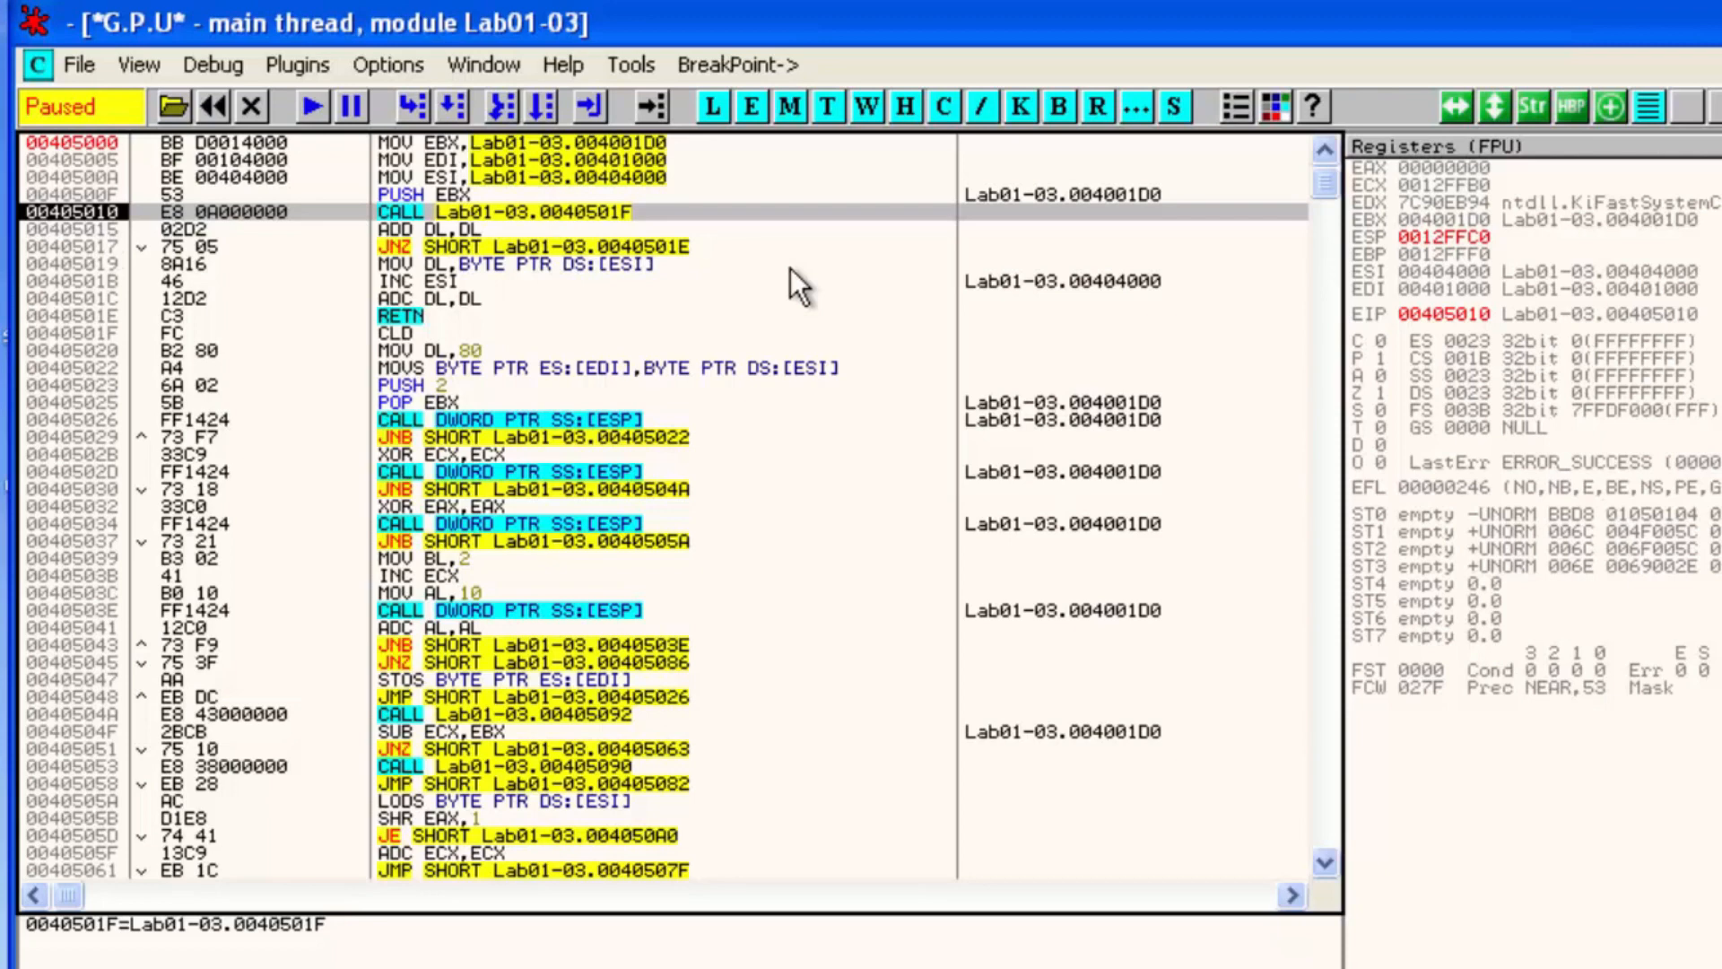
Step into the call at 00405010 and trace the instructions down to the call at 00405026
{"action": "key", "text": "F7"}
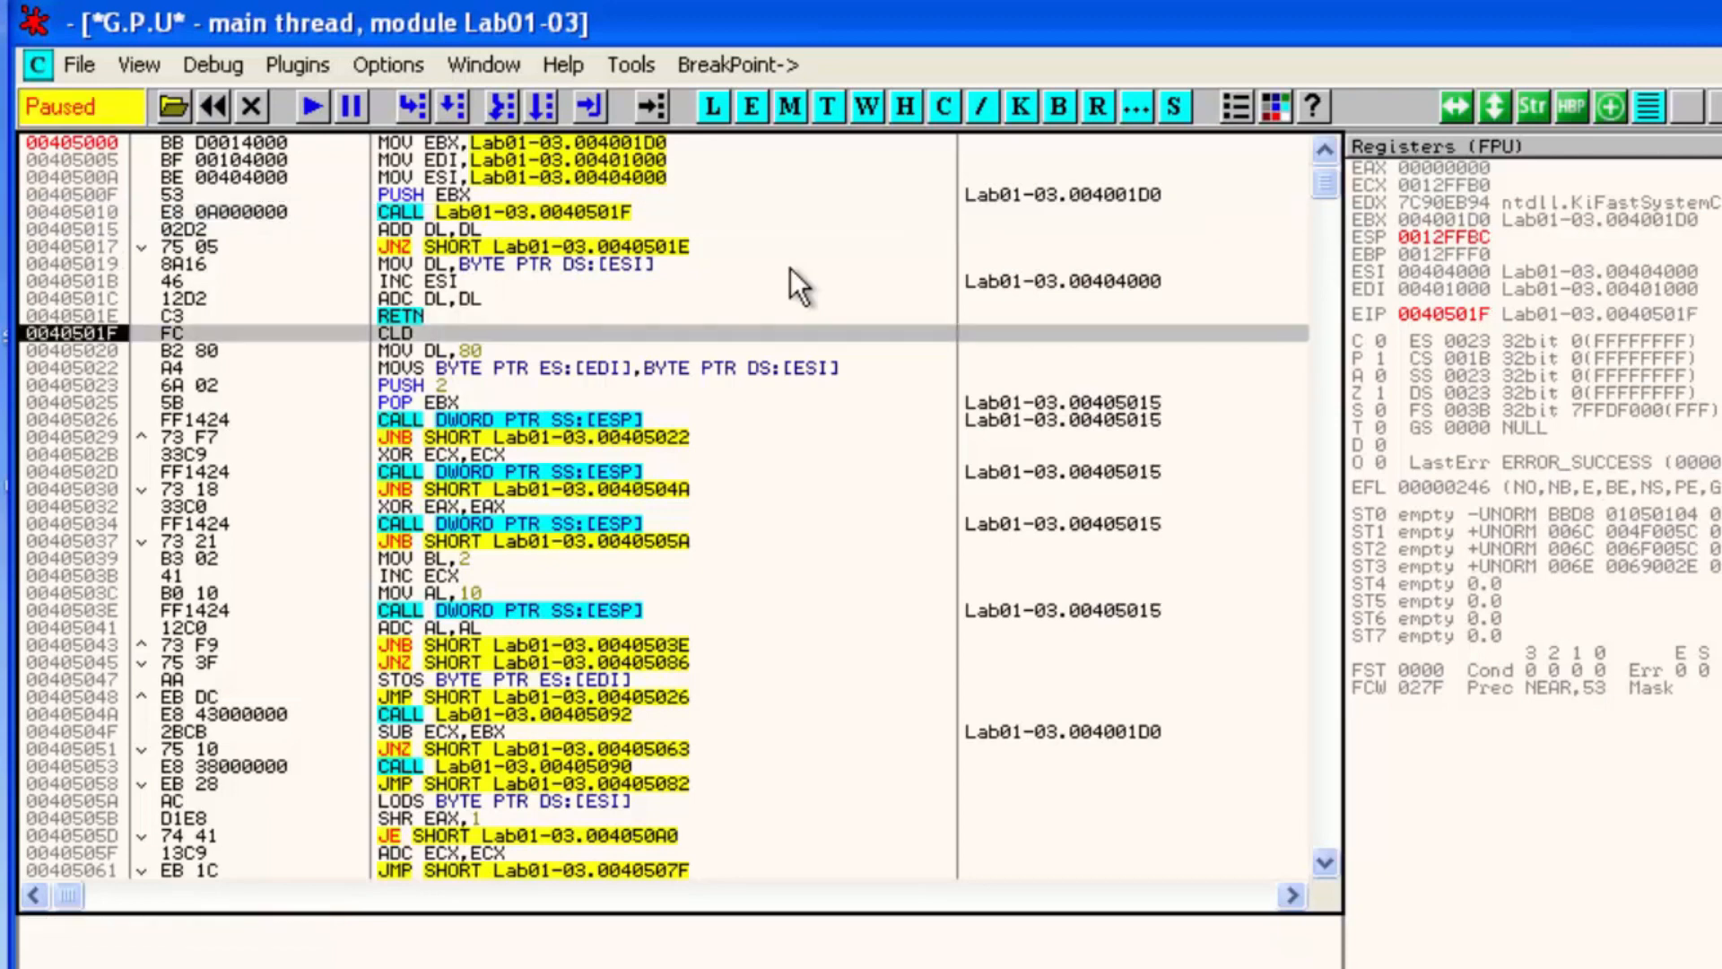
{"action": "key", "text": "F7"}
{"action": "key", "text": "F7"}
{"action": "key", "text": "F7"}
{"action": "key", "text": "F7"}
{"action": "key", "text": "F7"}
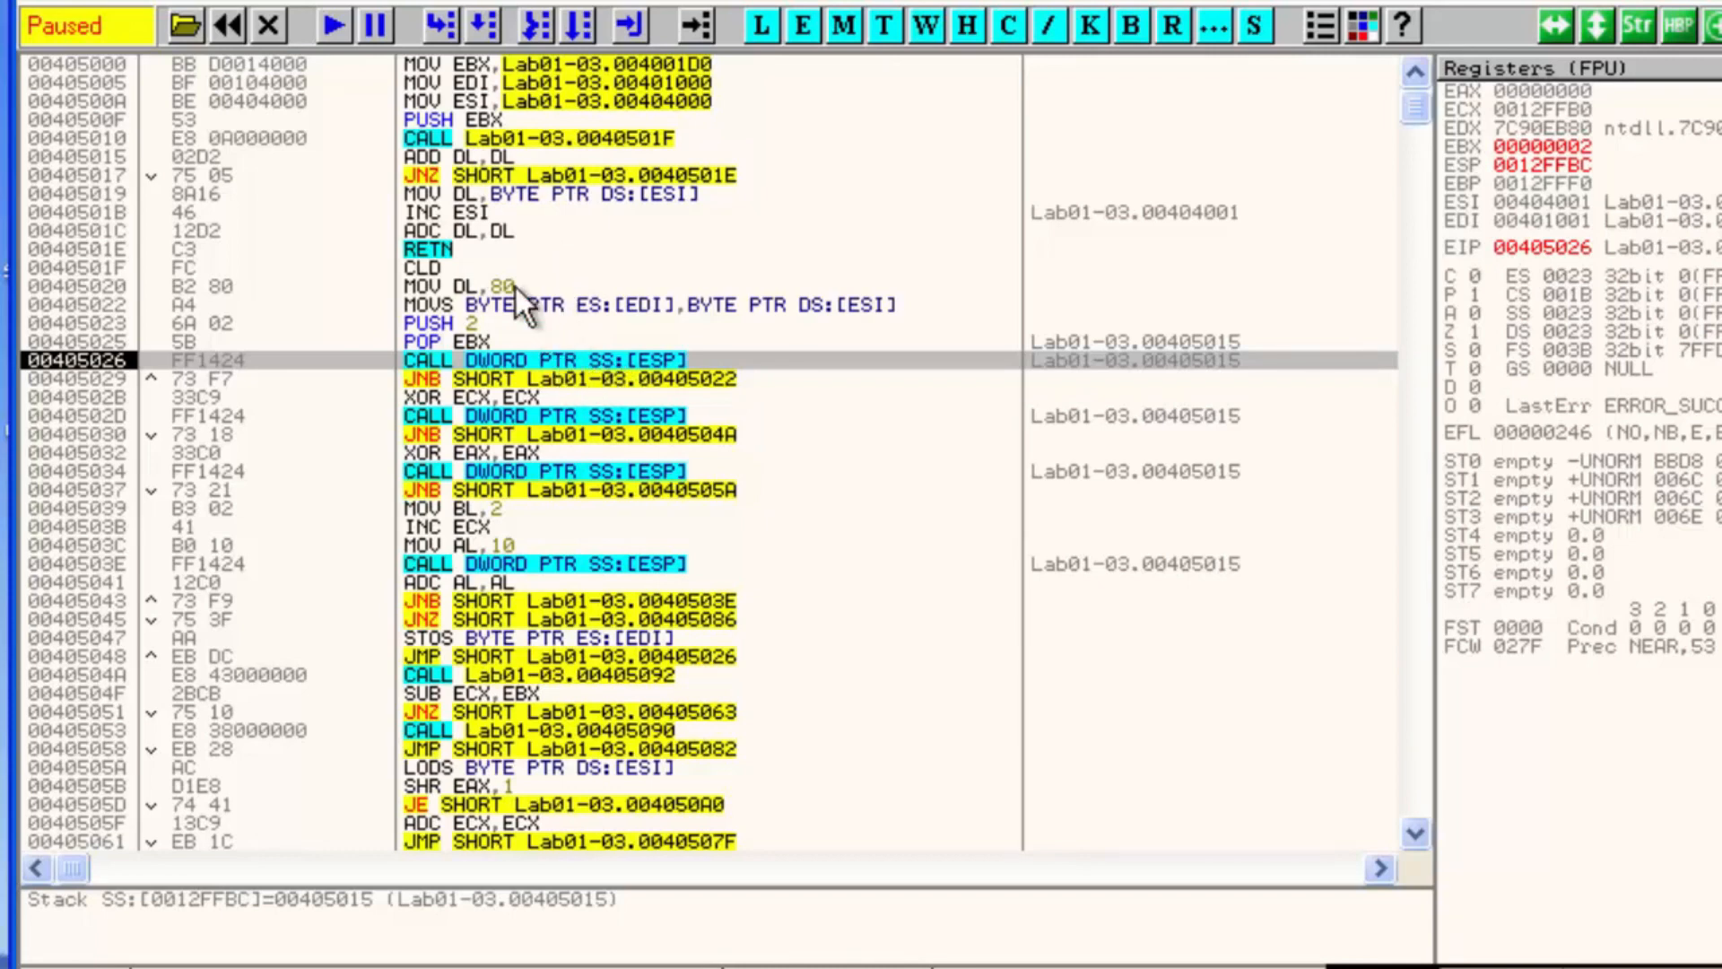
Step into the call at 00405026 and trace through the subroutine until it returns to 00405029
{"action": "left_click", "coordinate": [427, 154]}
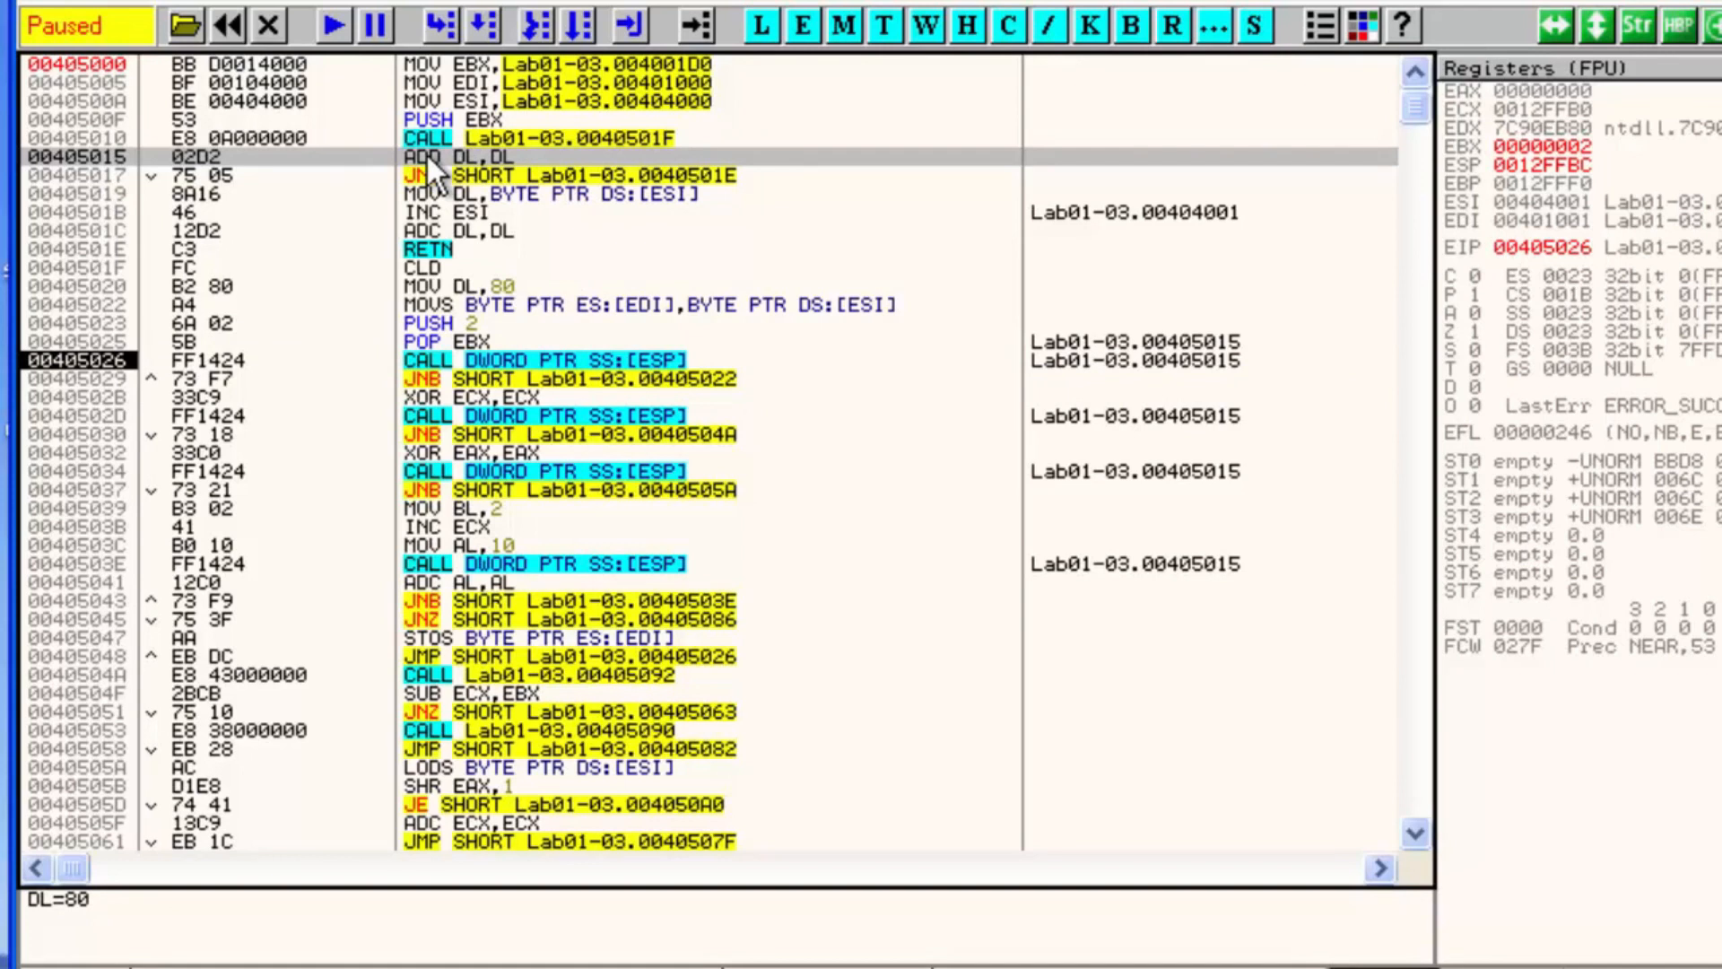
{"action": "key", "text": "F7"}
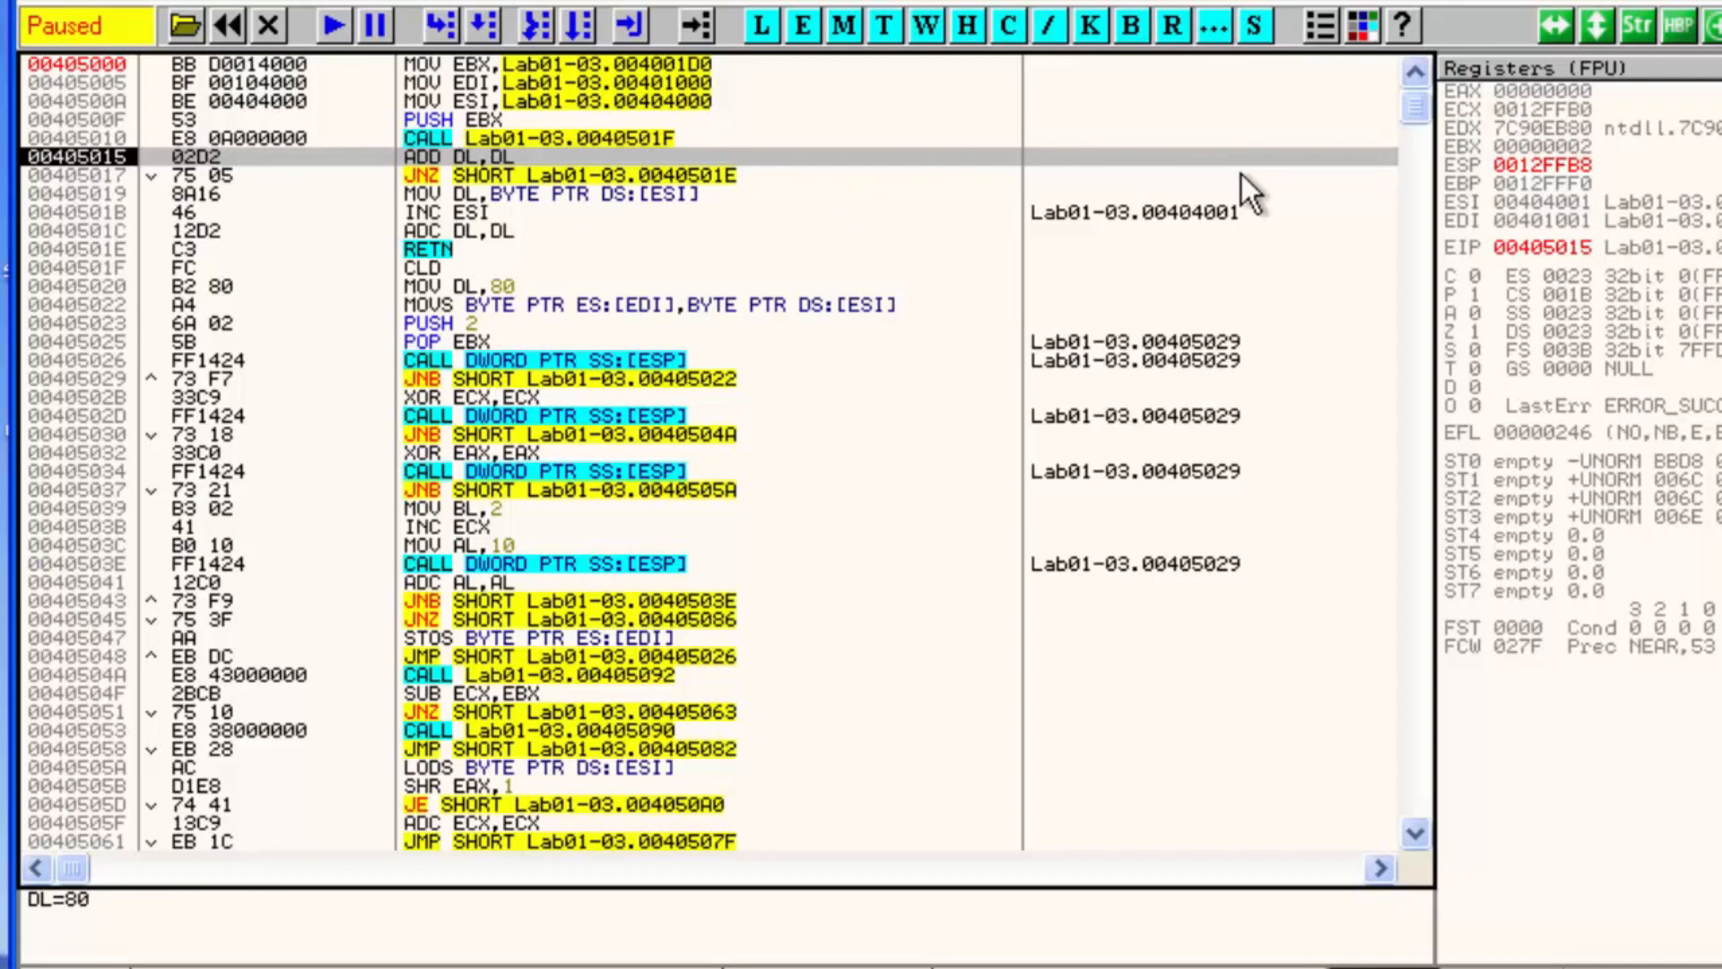
{"action": "key", "text": "F7"}
{"action": "key", "text": "F7"}
{"action": "key", "text": "F7"}
{"action": "key", "text": "F7"}
{"action": "key", "text": "F7"}
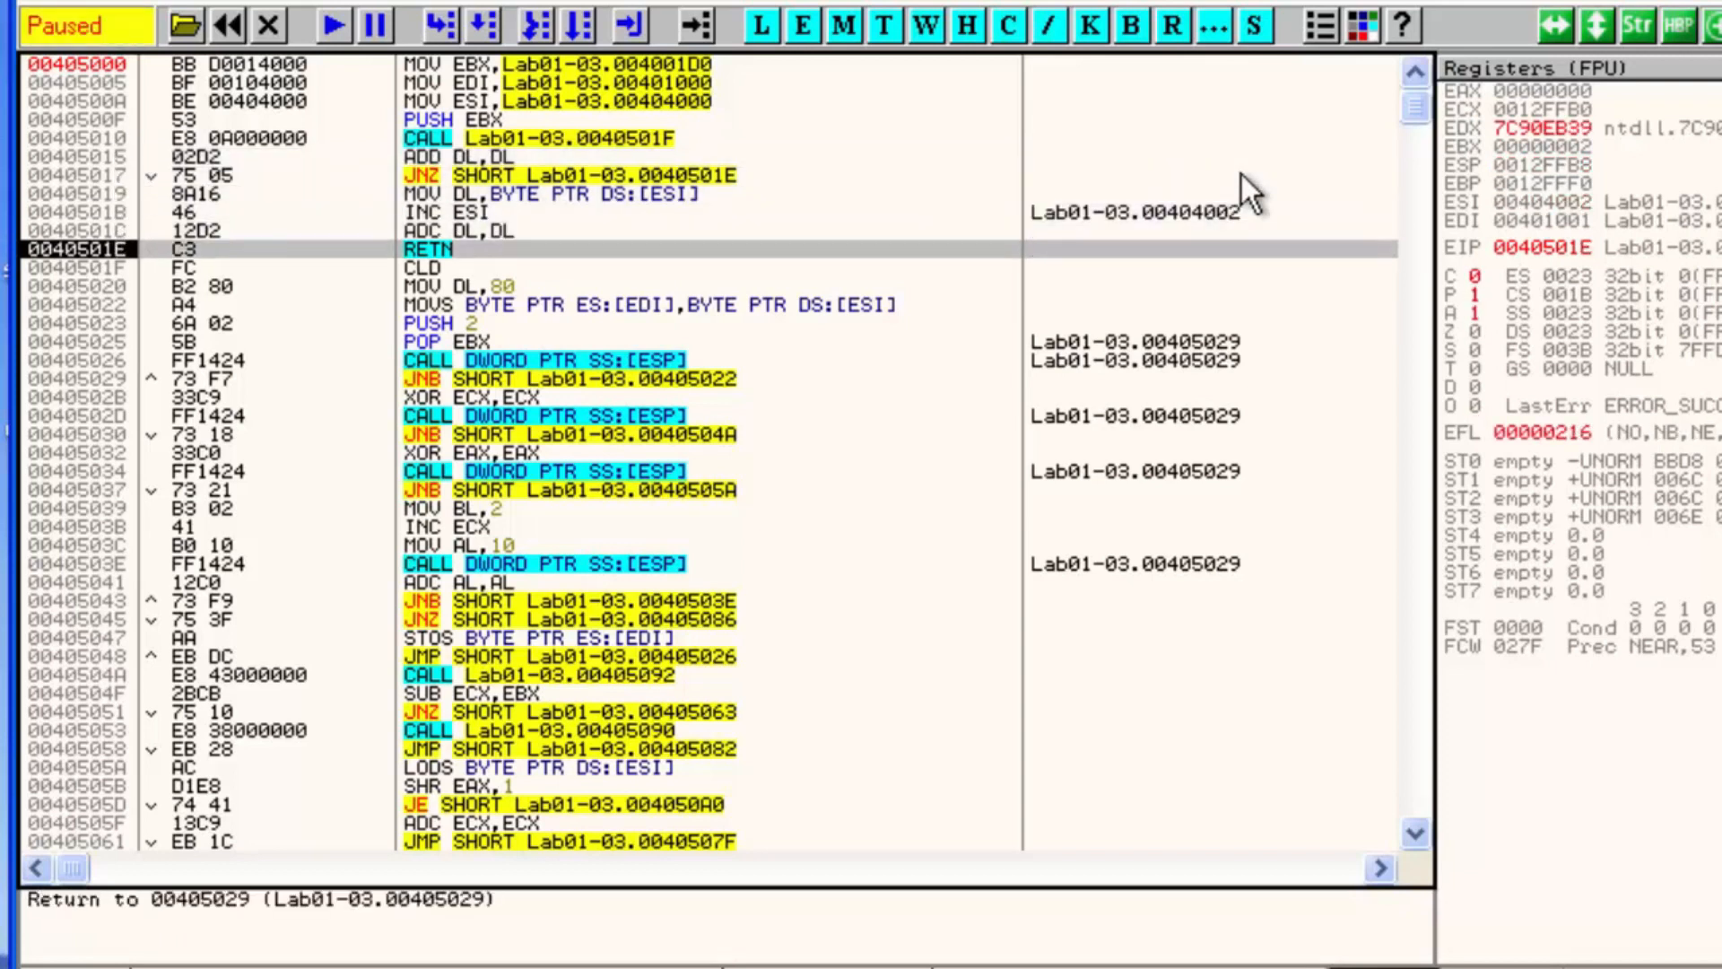
{"action": "key", "text": "F7"}
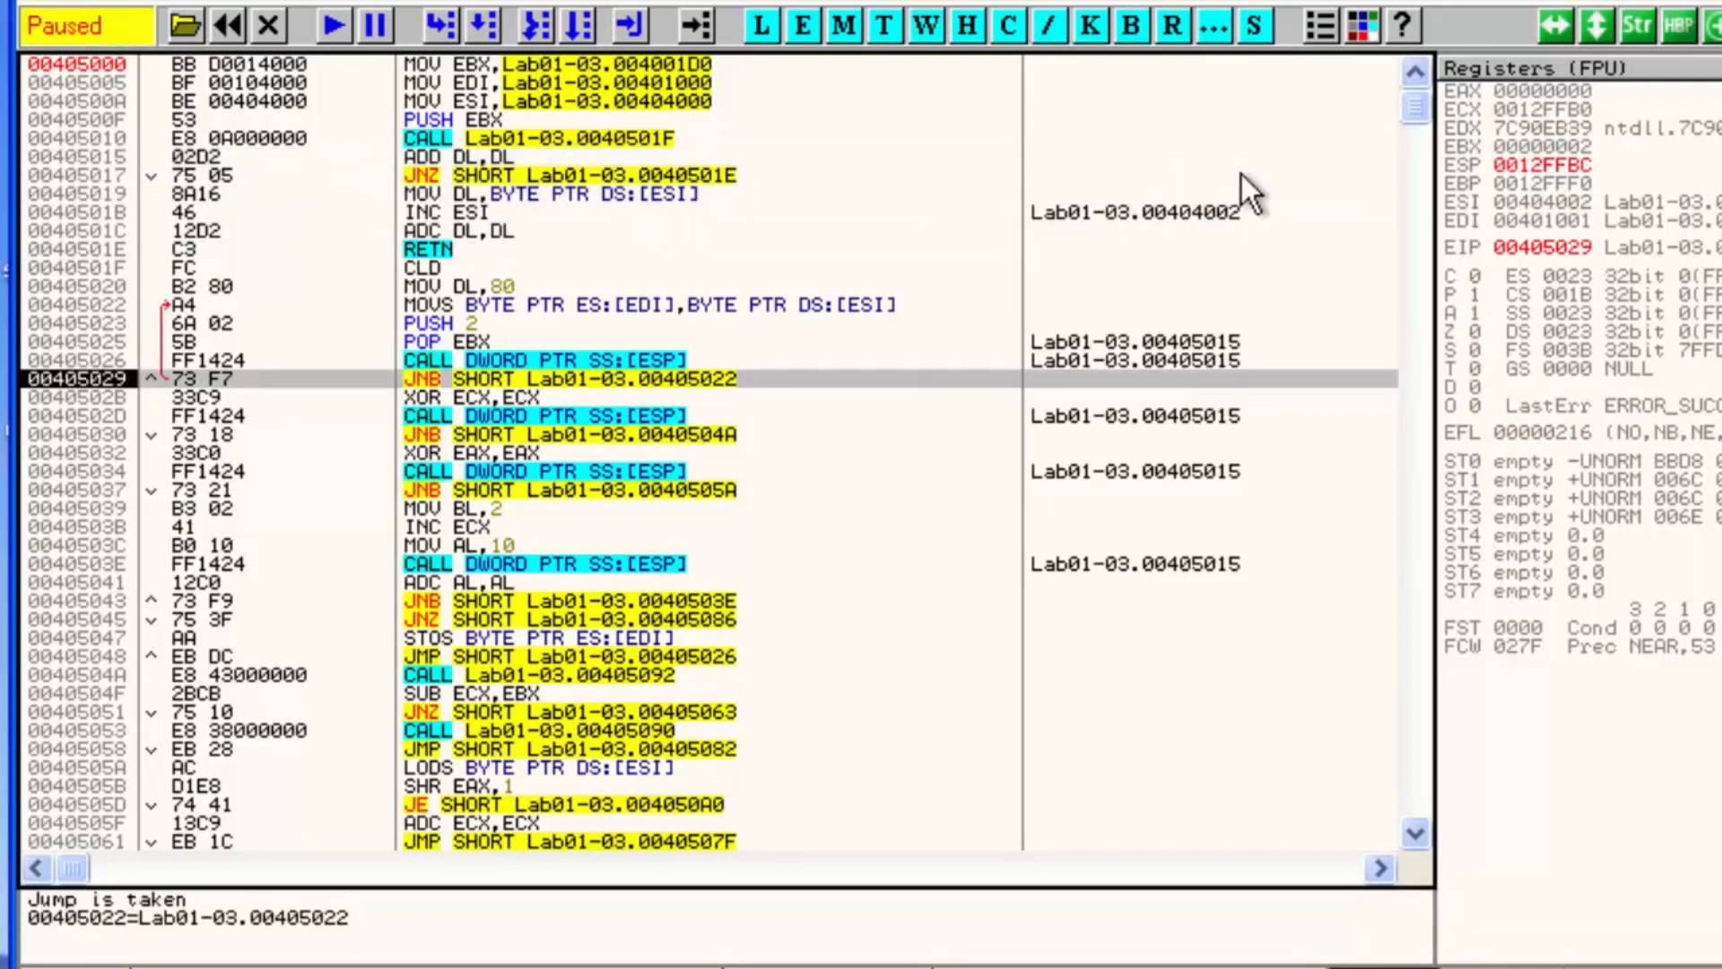
Run to a breakpoint on XOR ECX,ECX at 0040502B, clear that breakpoint, and step one instruction
{"action": "left_click", "coordinate": [531, 400]}
{"action": "key", "text": "F2"}
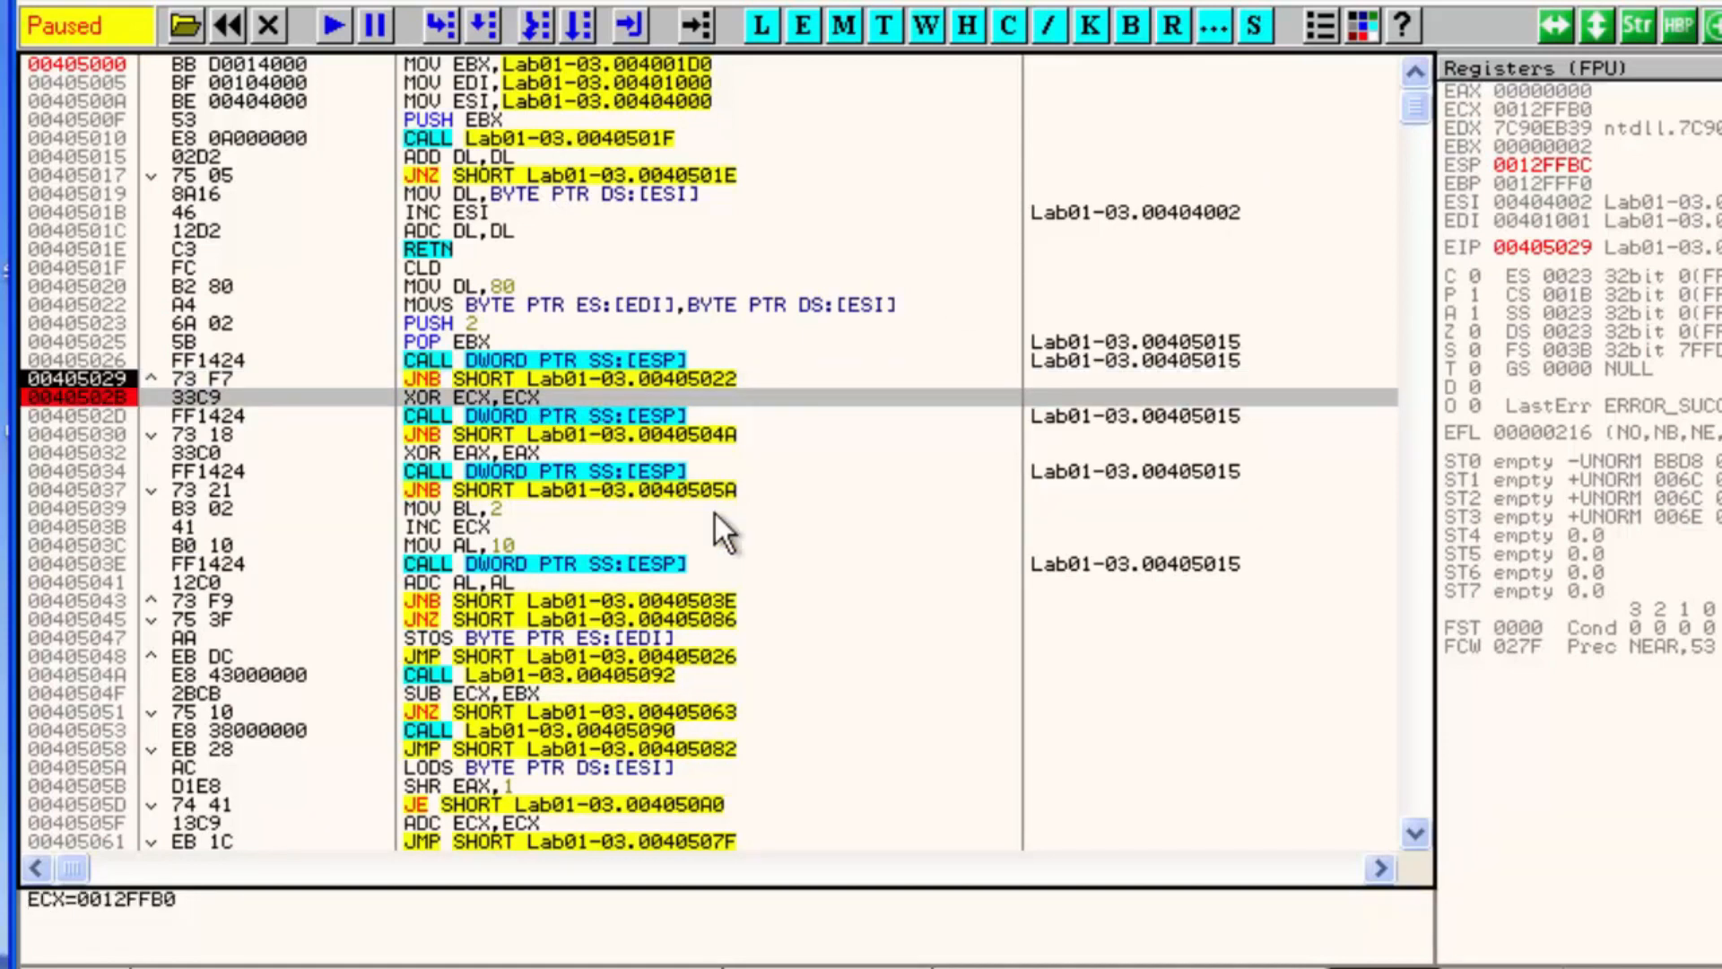
{"action": "key", "text": "F9"}
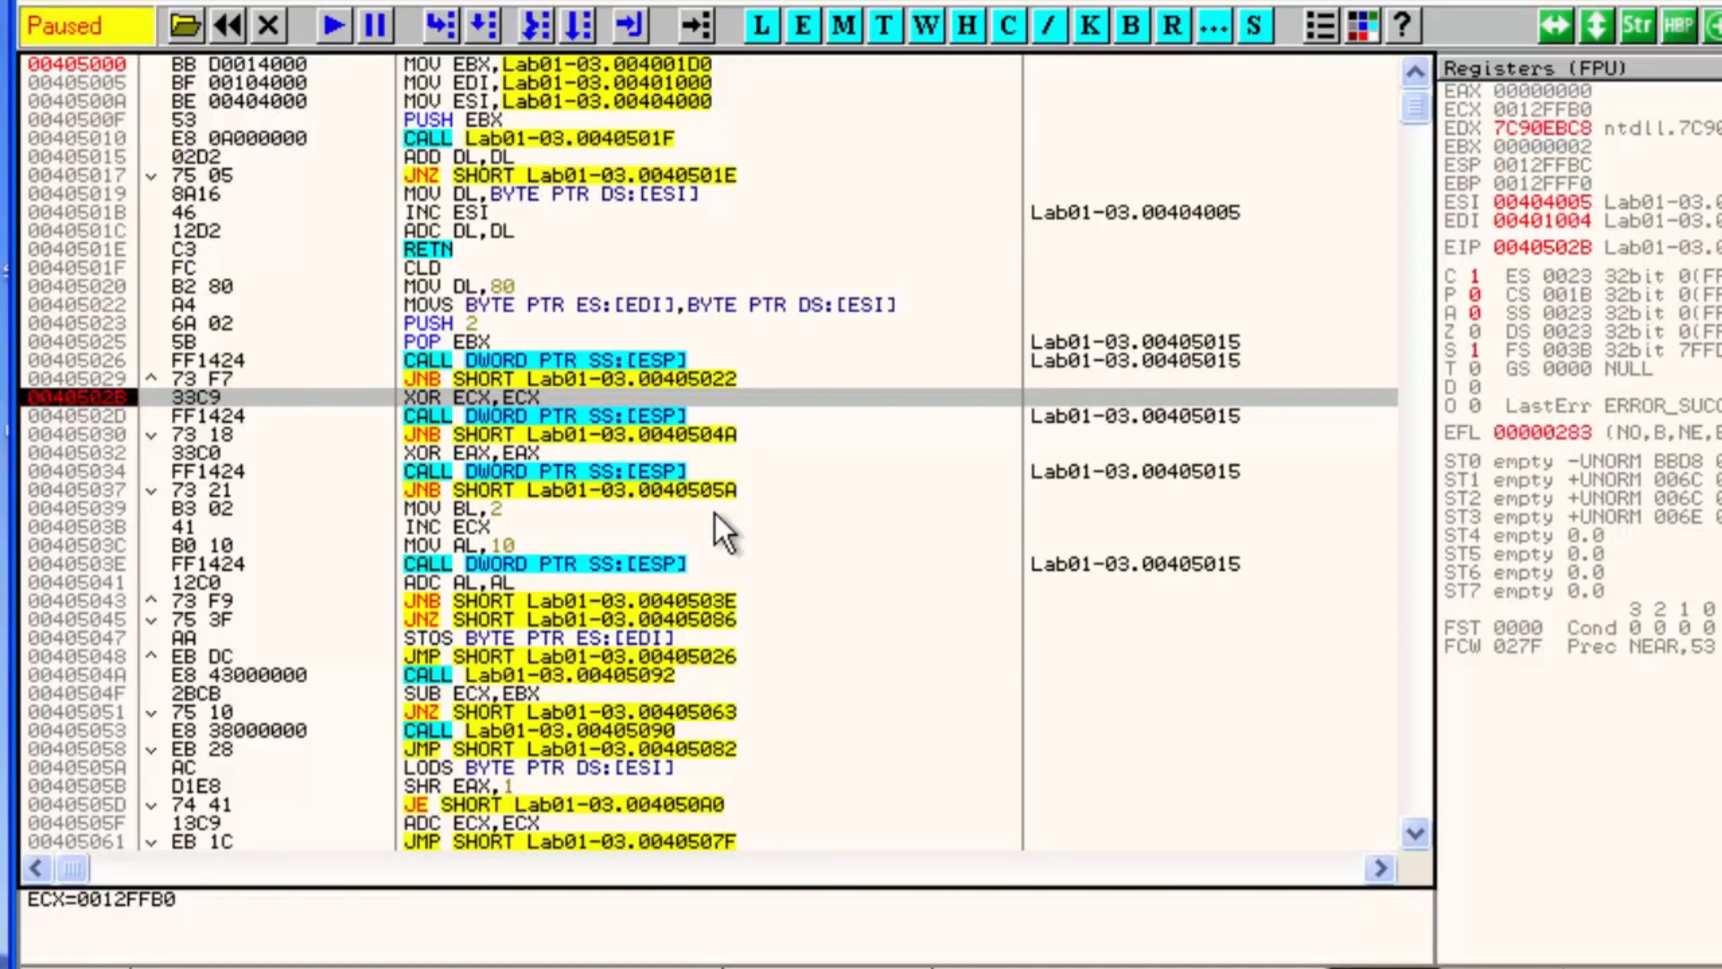
{"action": "key", "text": "F2"}
{"action": "key", "text": "F7"}
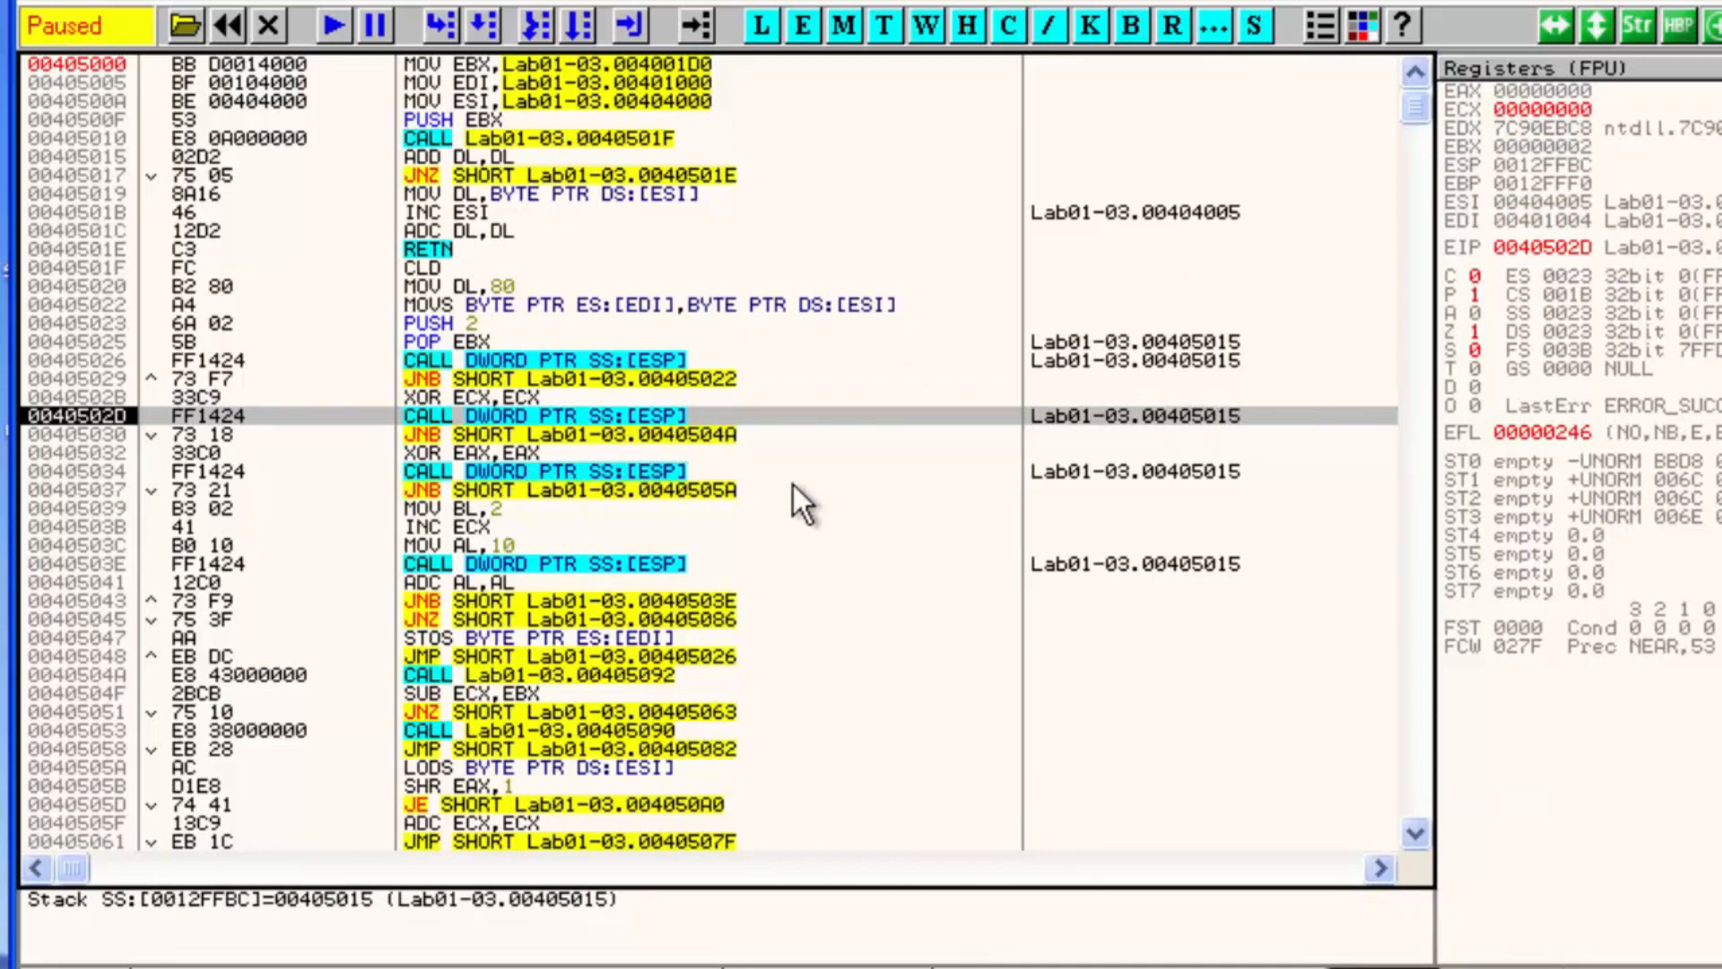
Run to the cursor at ADD DL,DL (00405015), then step over instructions down to the JNB at 00405043
{"action": "left_click", "coordinate": [497, 158]}
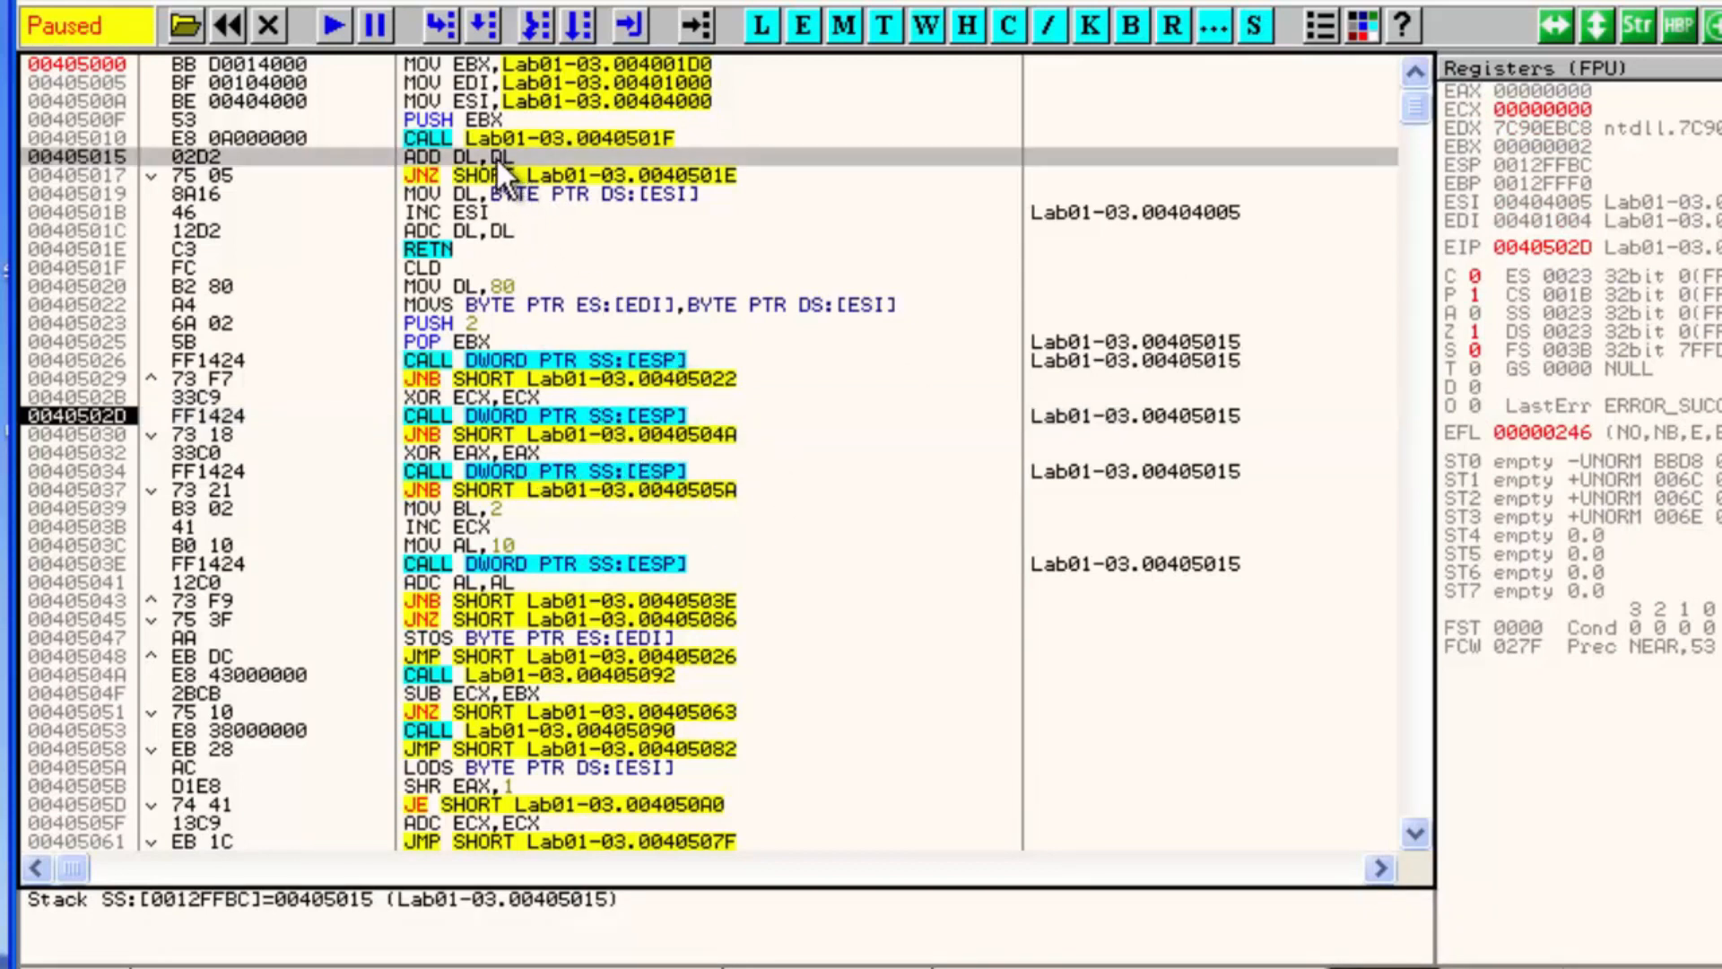
{"action": "key", "text": "F4"}
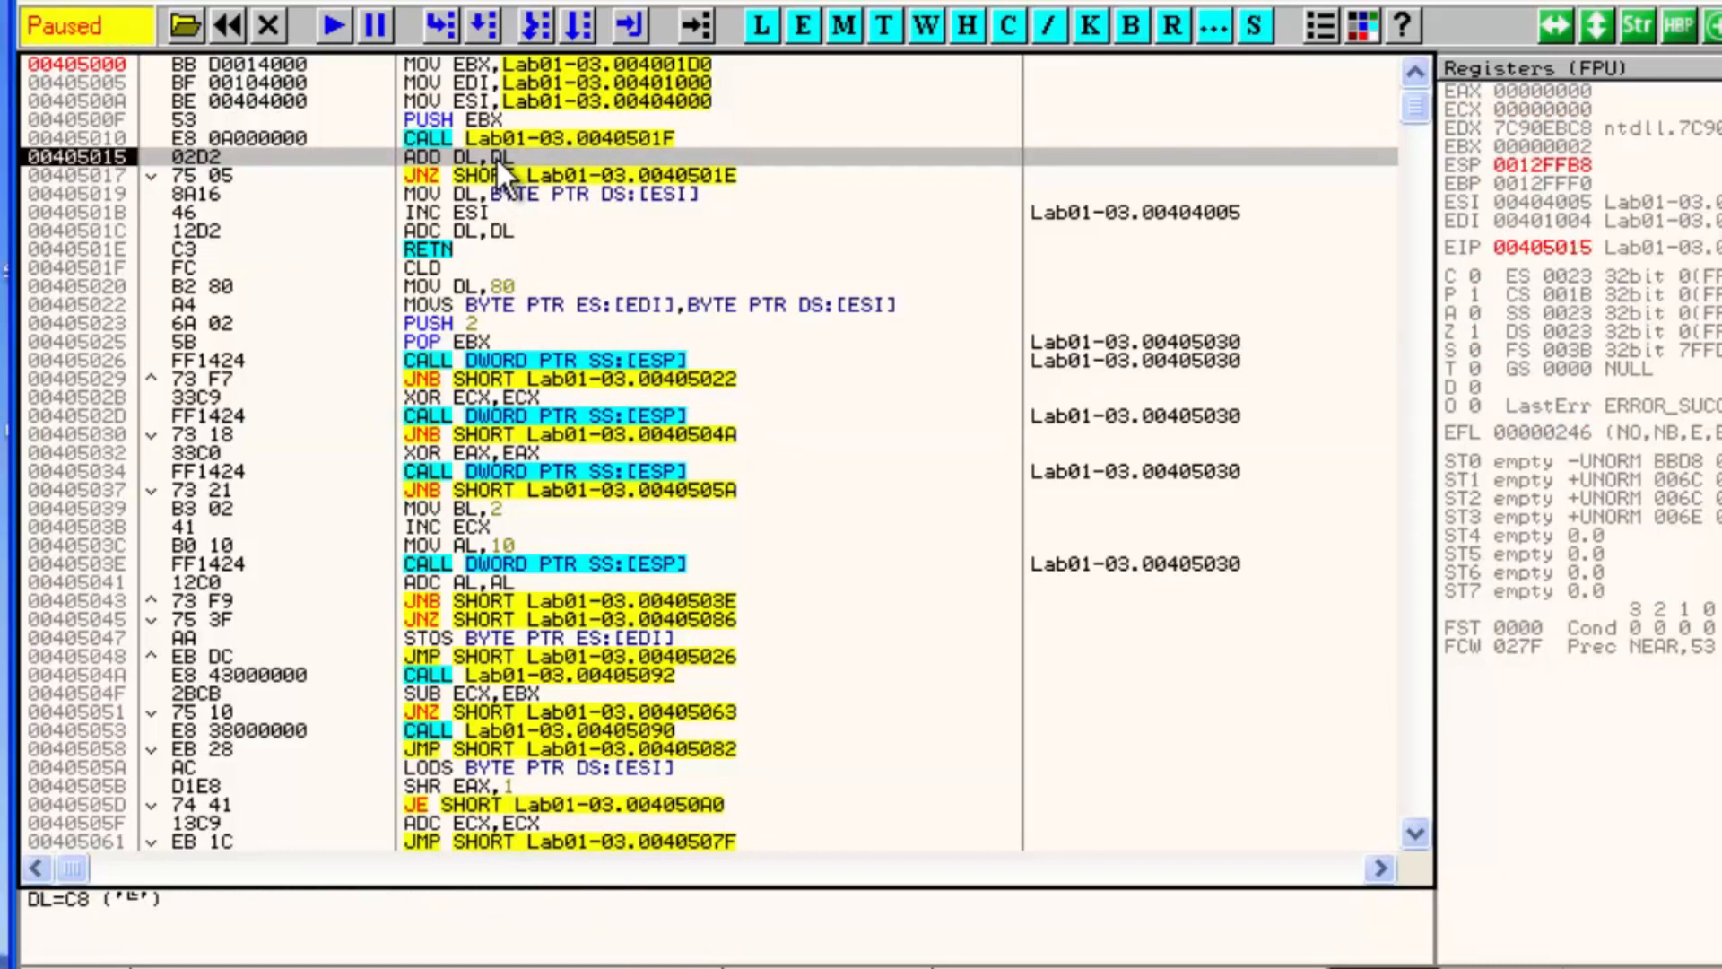
{"action": "key", "text": "F8"}
{"action": "key", "text": "F8"}
{"action": "key", "text": "F8"}
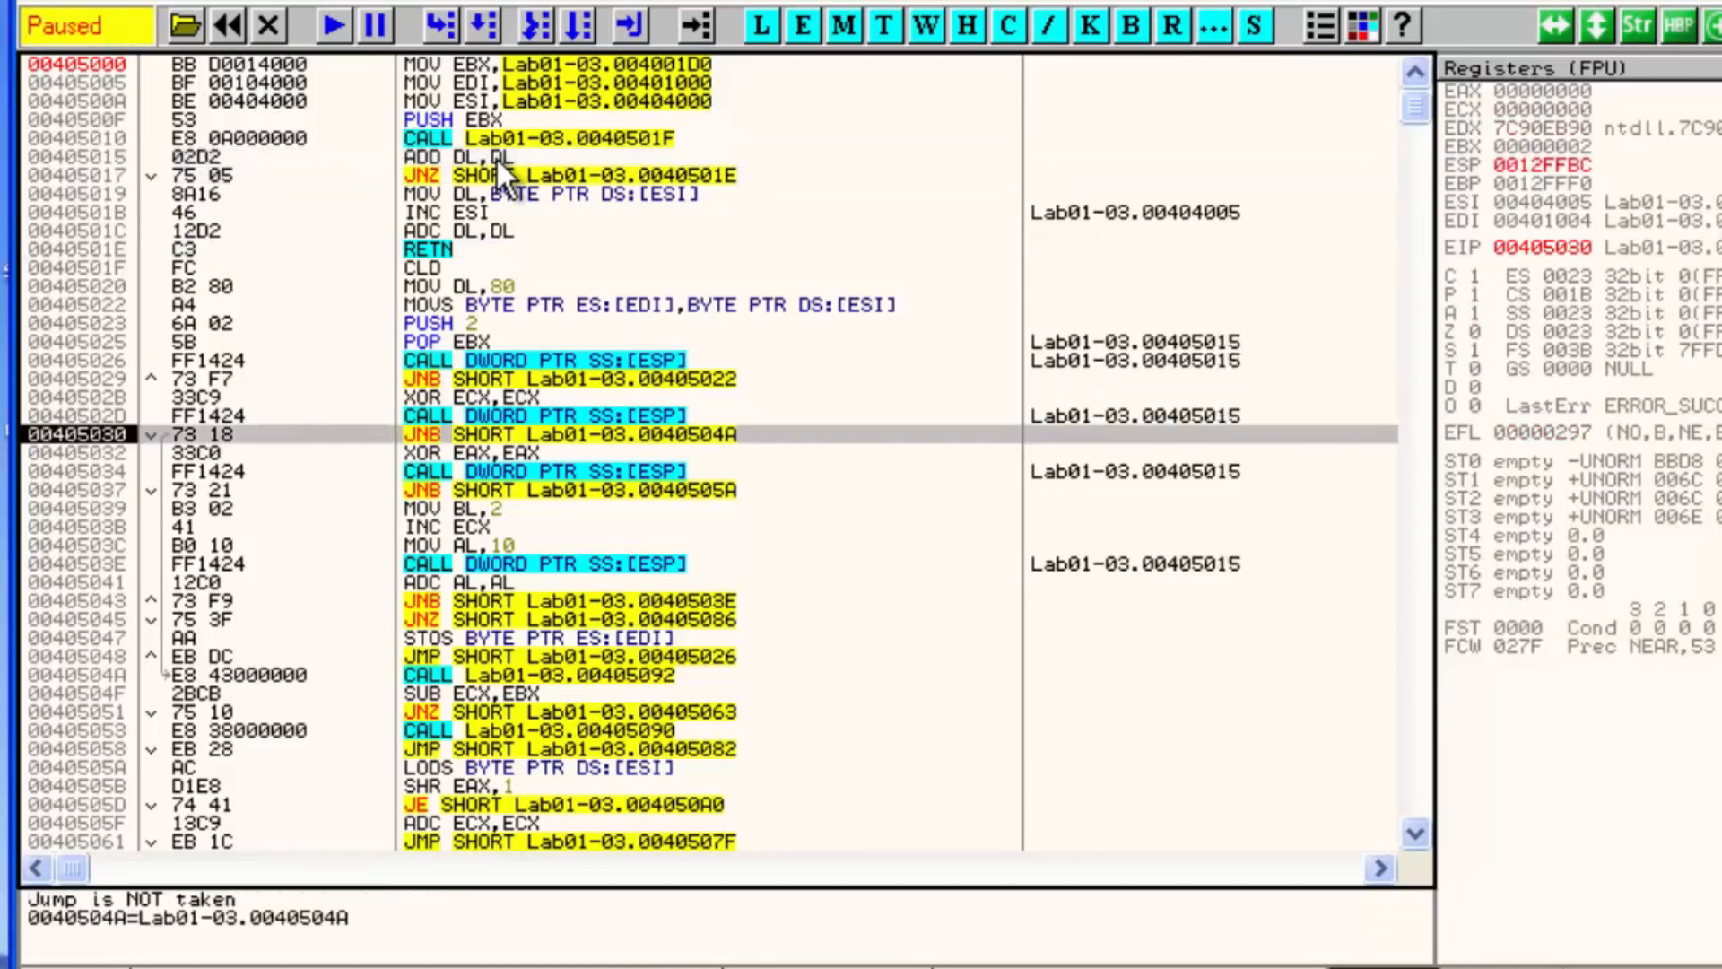
{"action": "key", "text": "F8"}
{"action": "key", "text": "F8"}
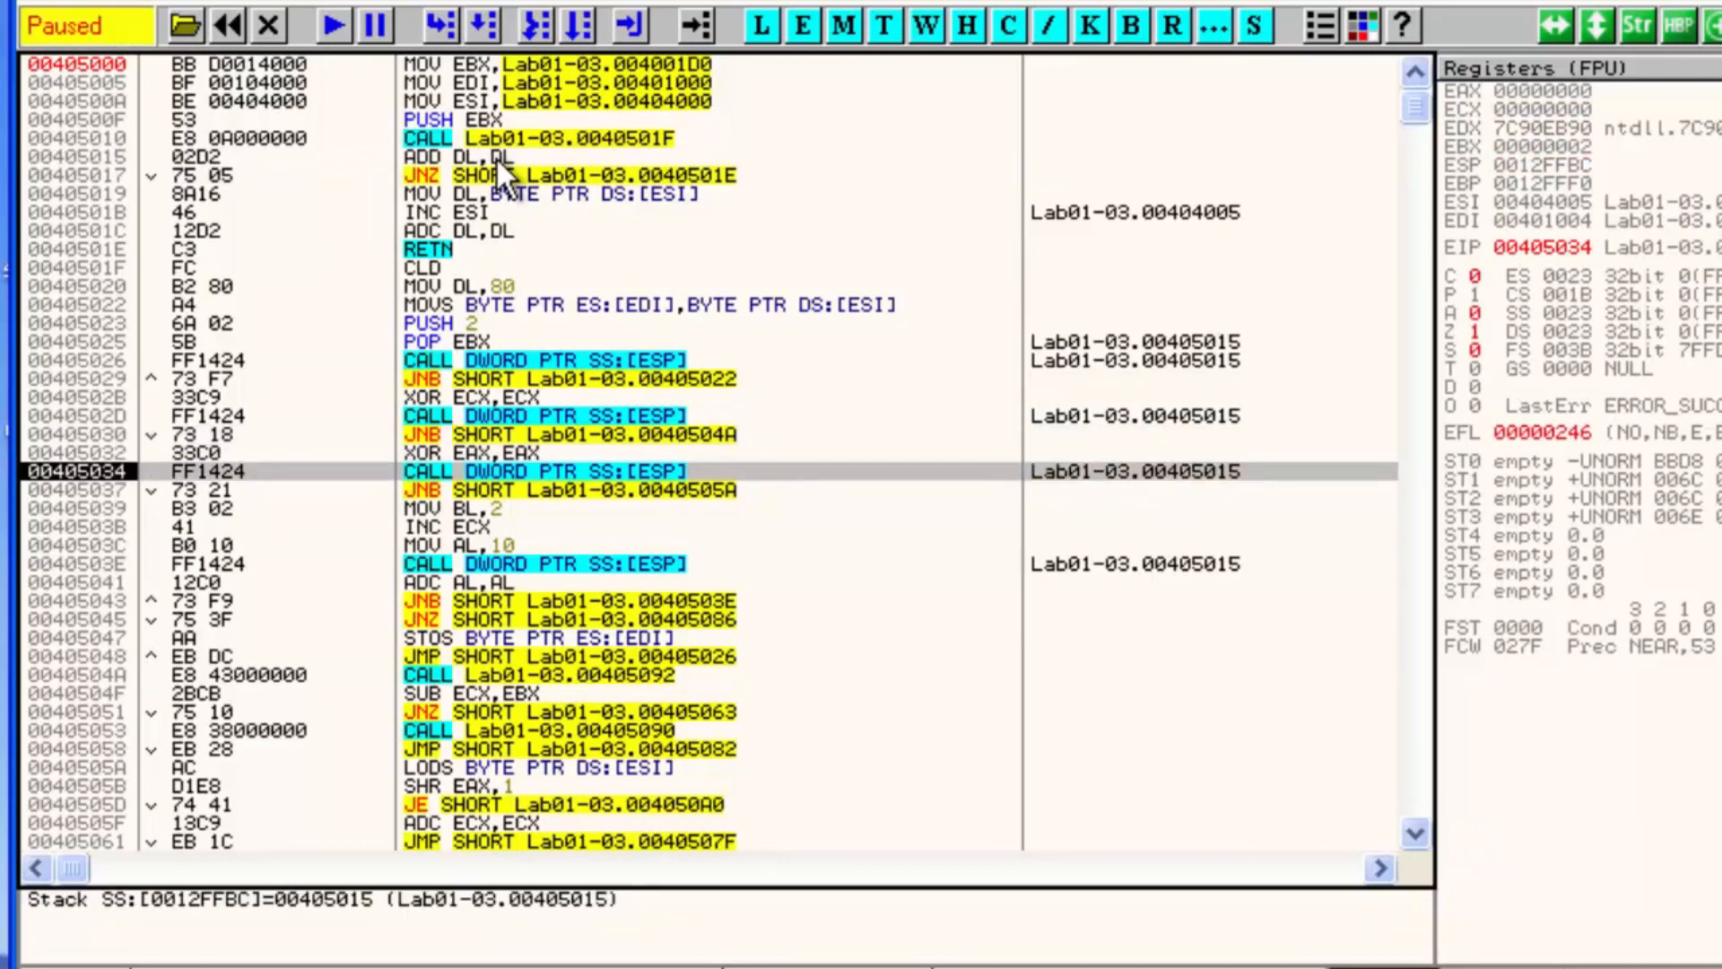
{"action": "key", "text": "F8"}
{"action": "key", "text": "F8"}
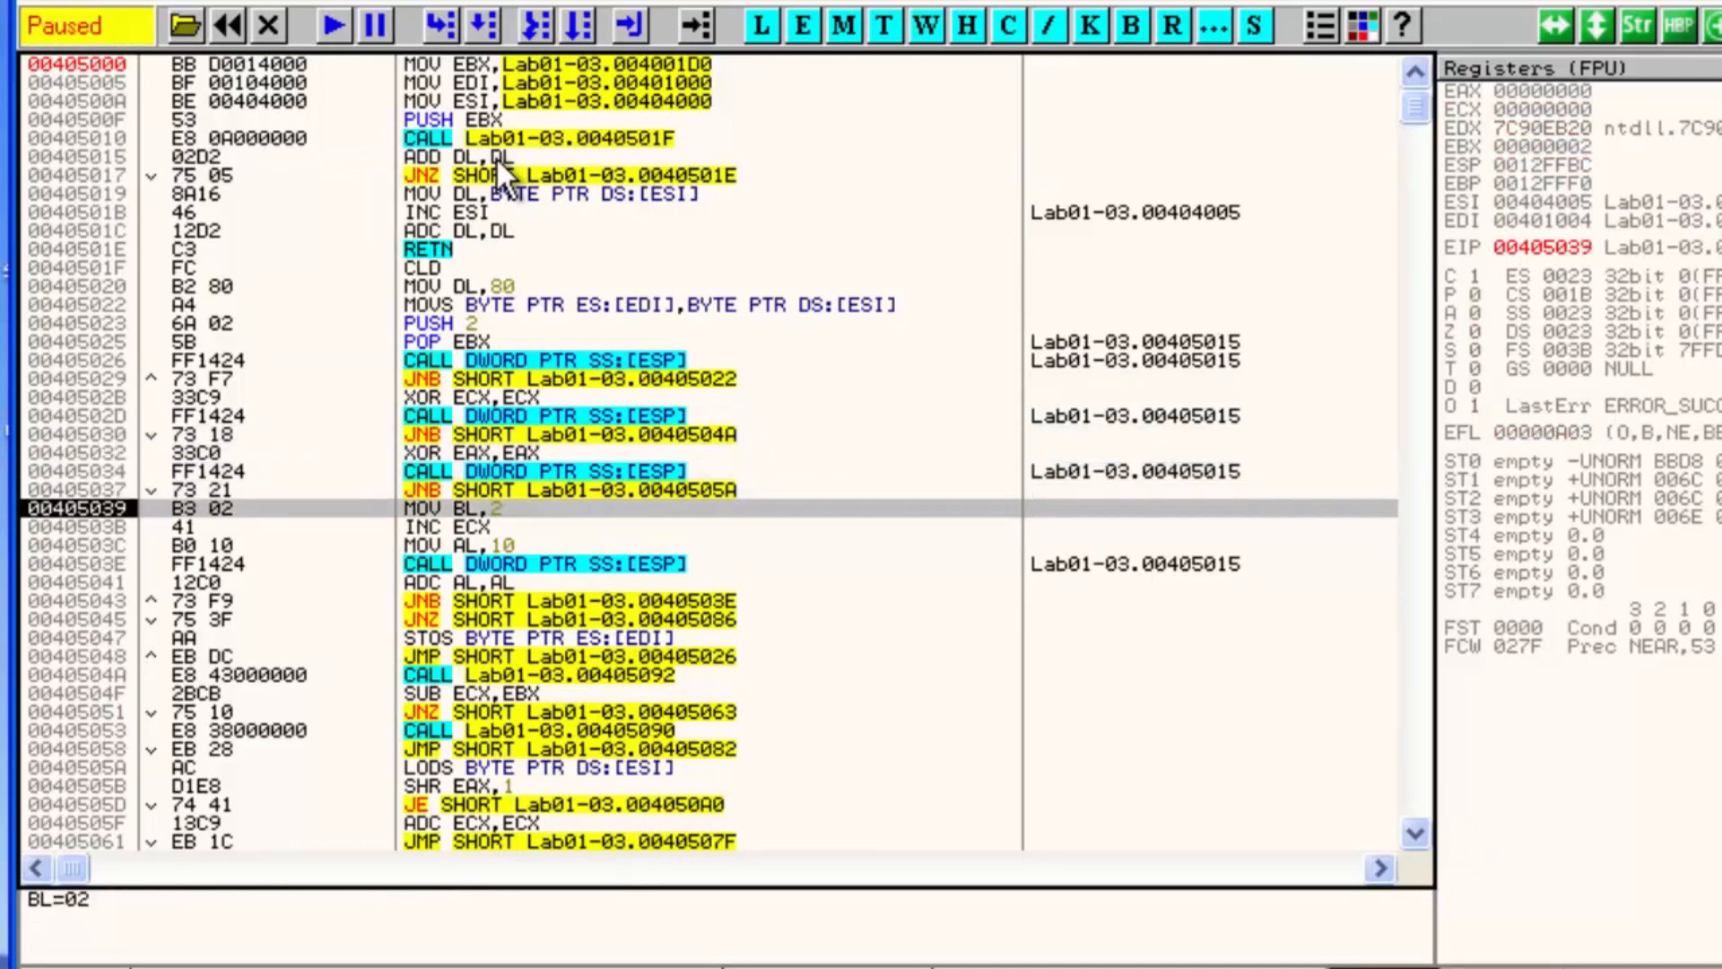
{"action": "key", "text": "F8"}
{"action": "key", "text": "F8"}
{"action": "key", "text": "F8"}
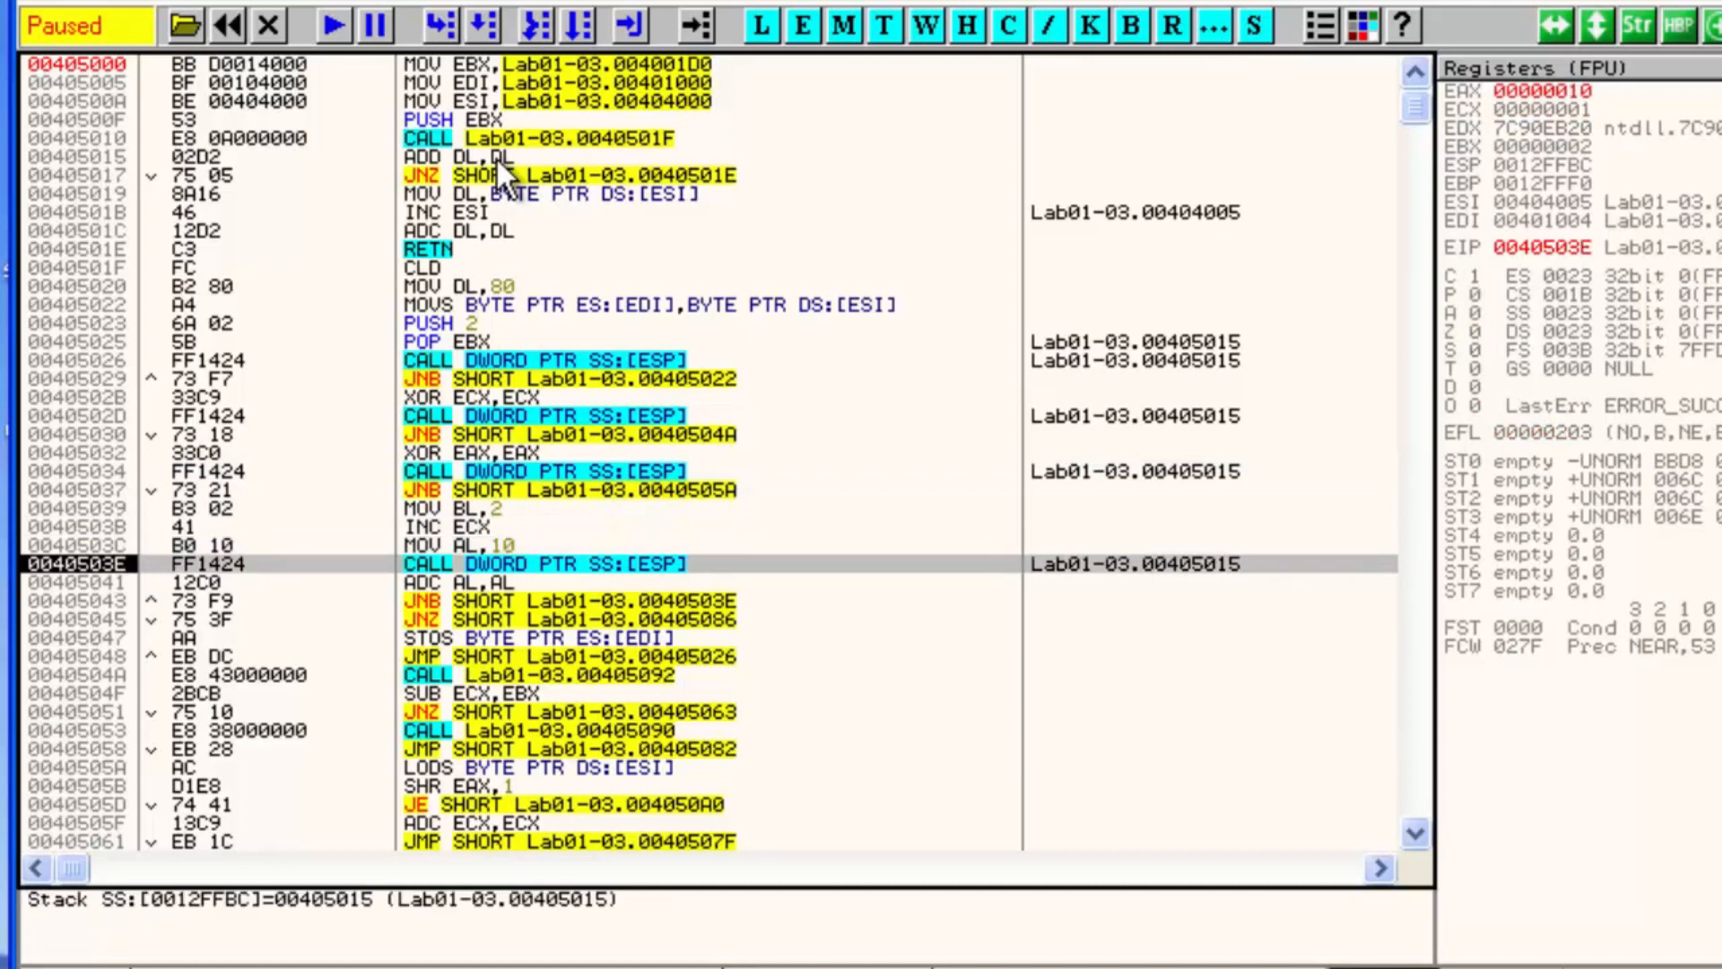
{"action": "key", "text": "F8"}
{"action": "key", "text": "F8"}
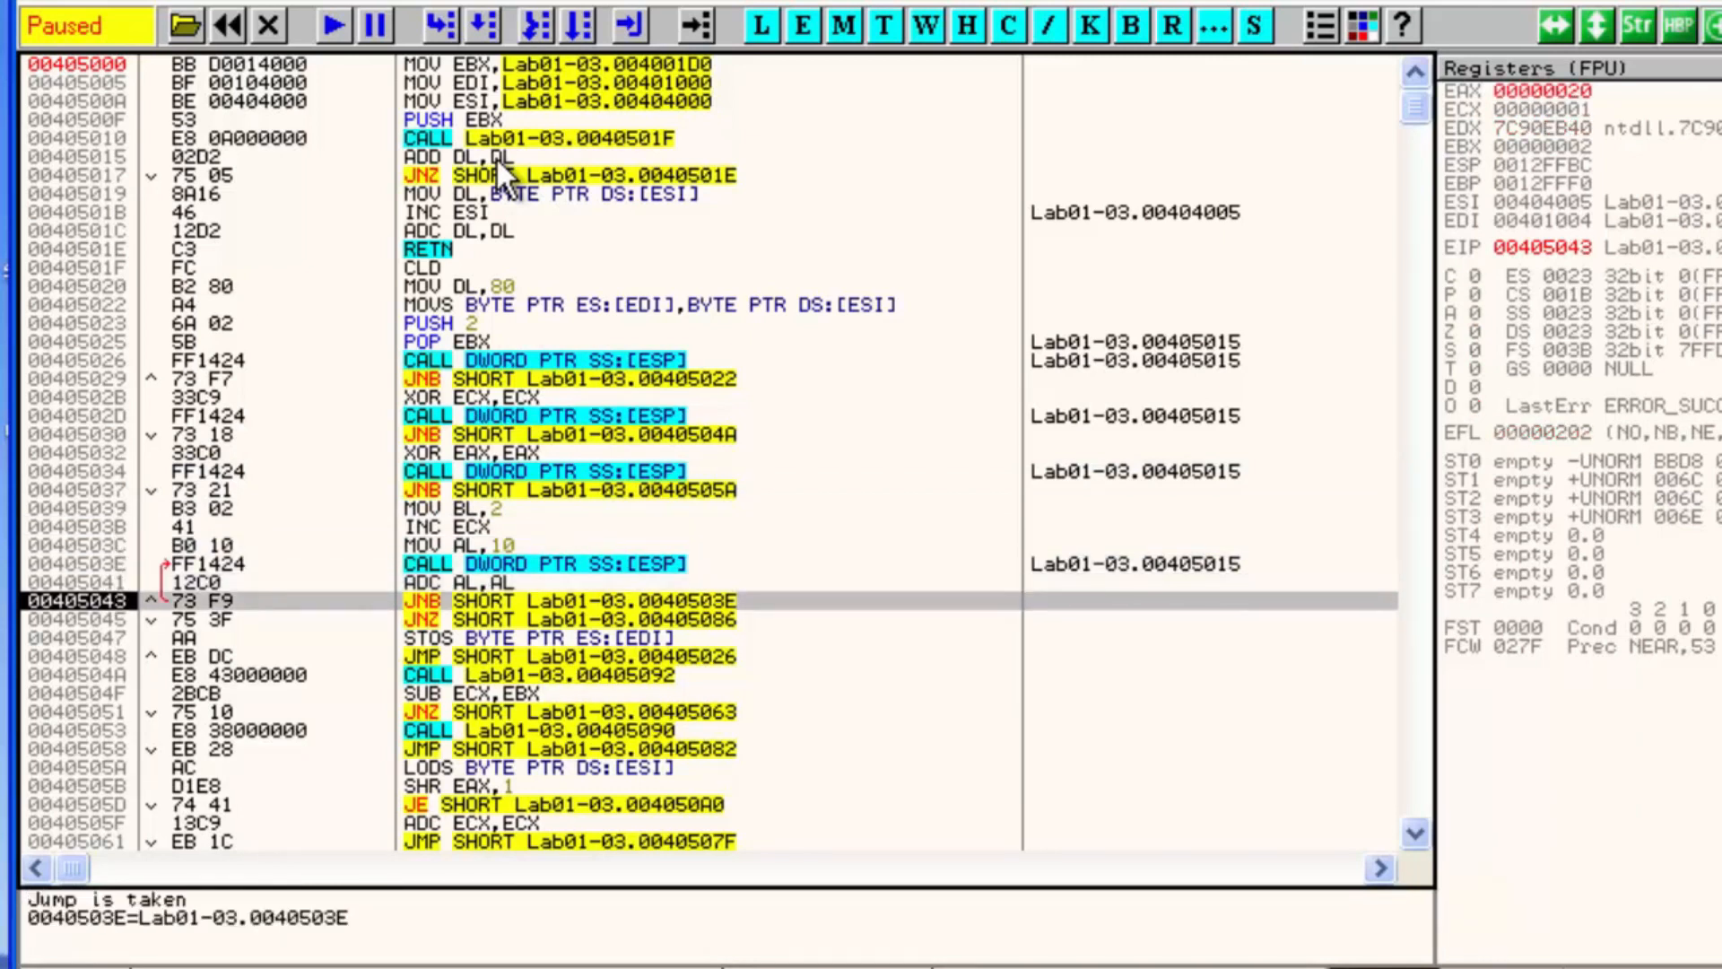
Run to a breakpoint on the JNZ at 00405045 and step over down to the JMP at 00405048
{"action": "left_click", "coordinate": [449, 618]}
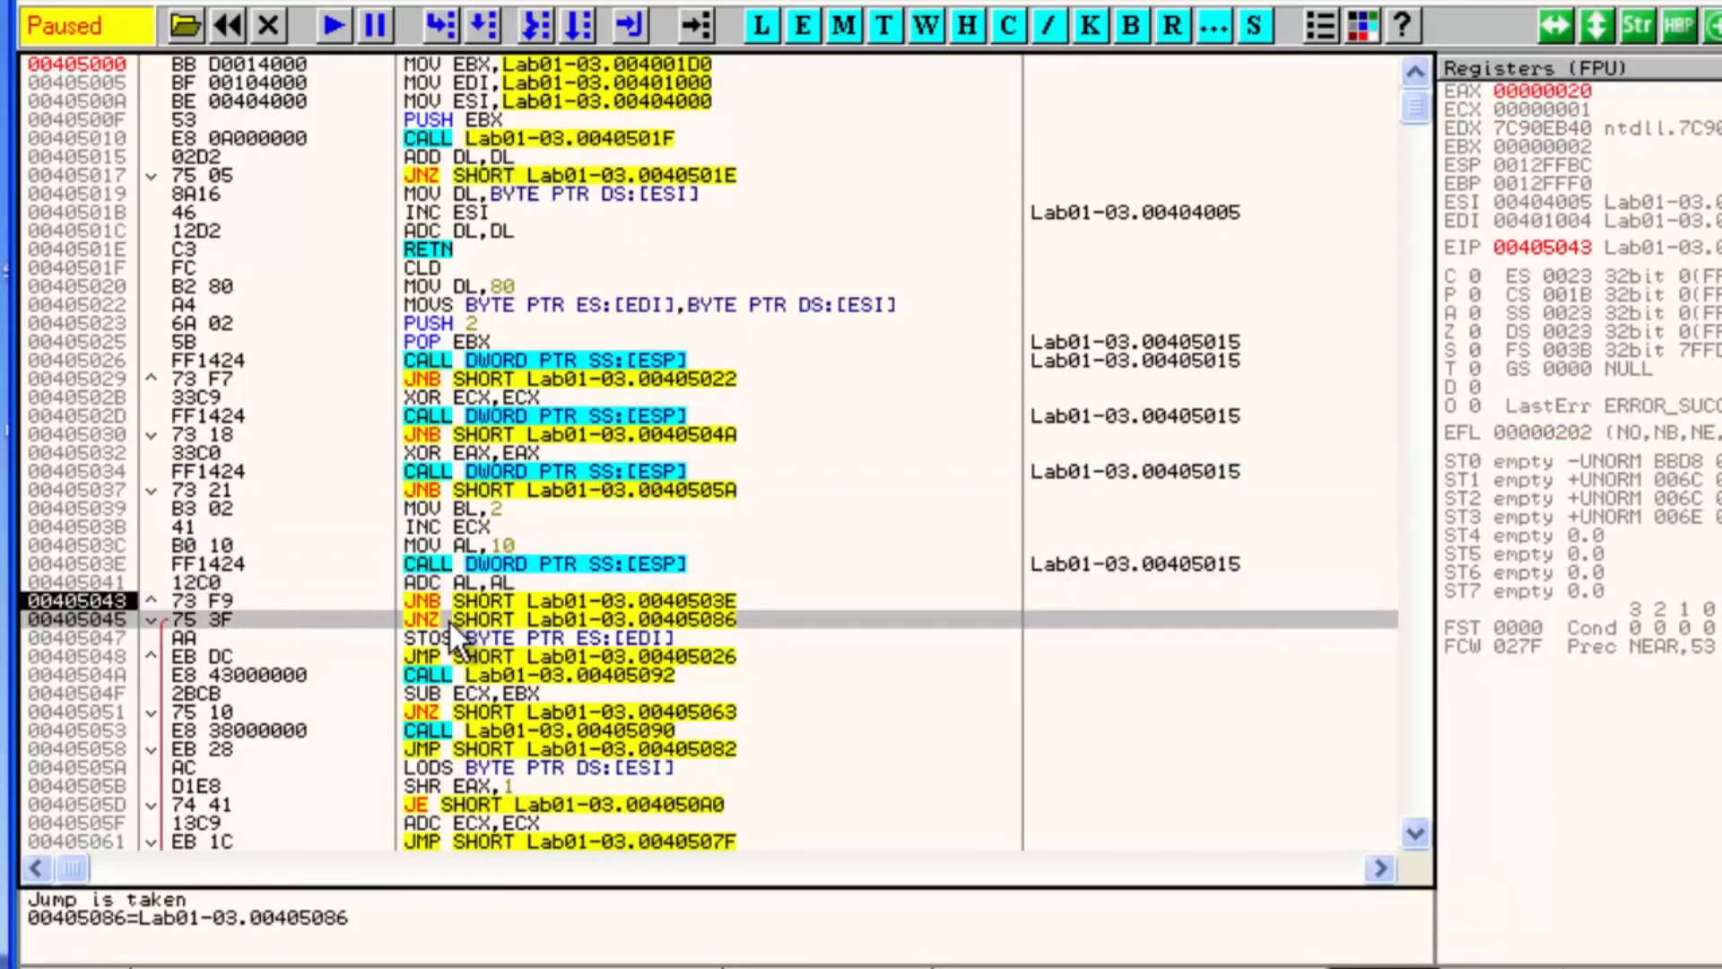
{"action": "key", "text": "F2"}
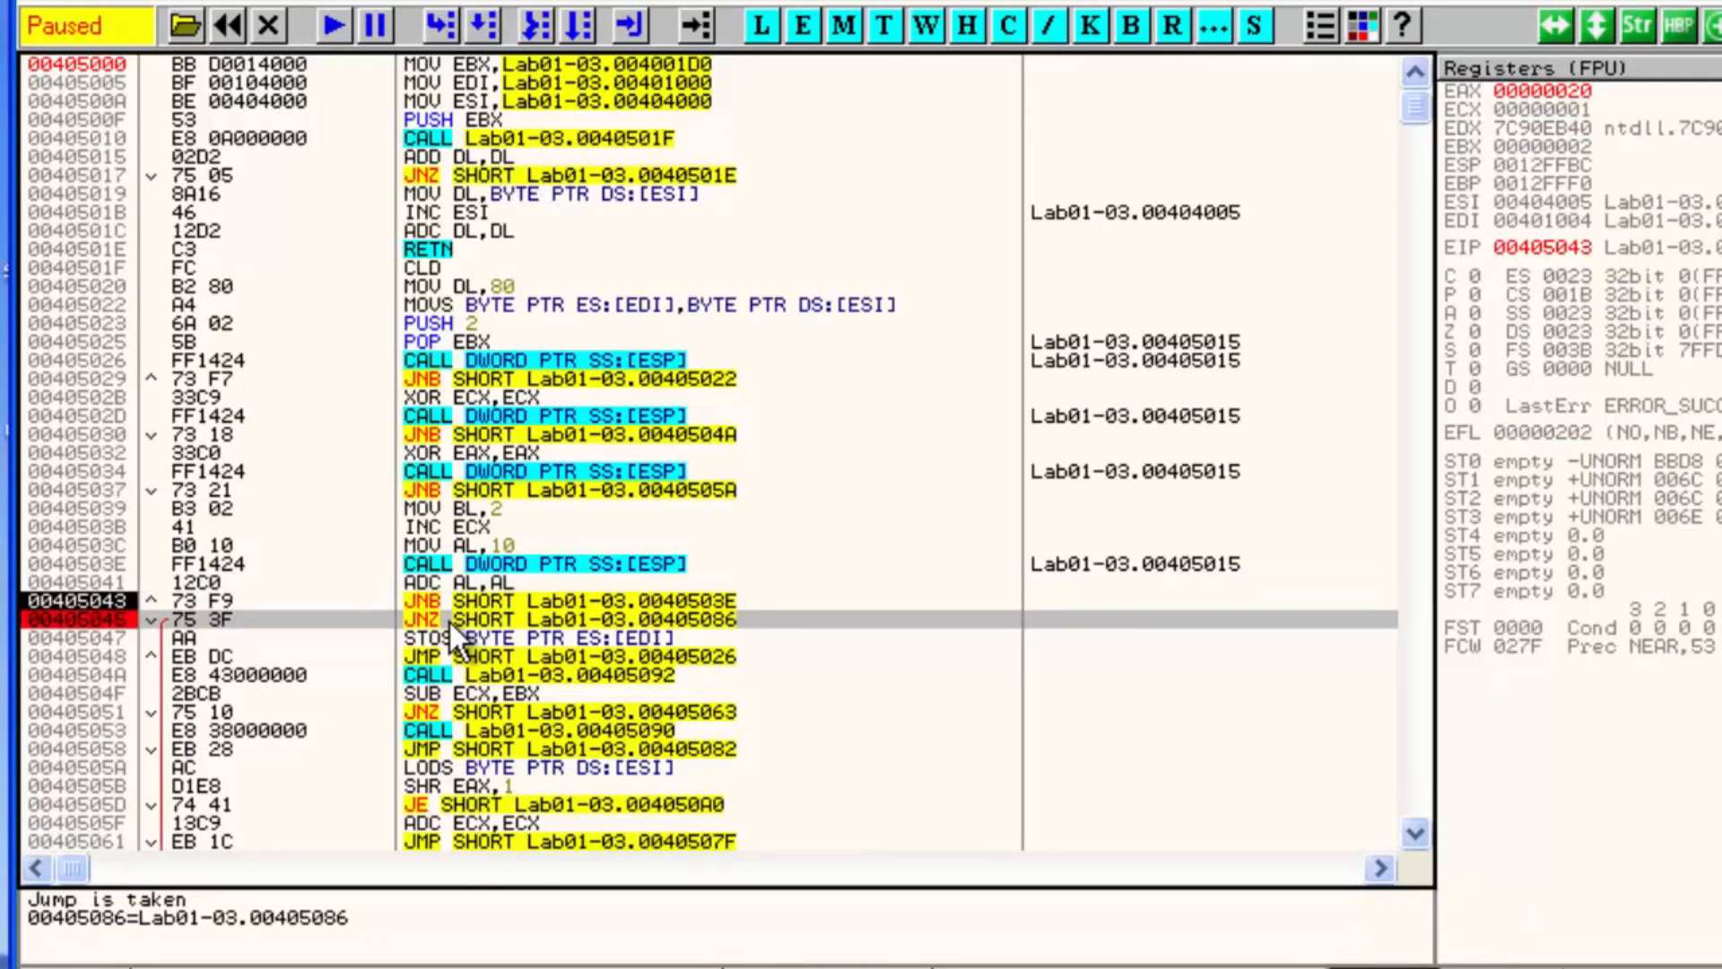
{"action": "key", "text": "F9"}
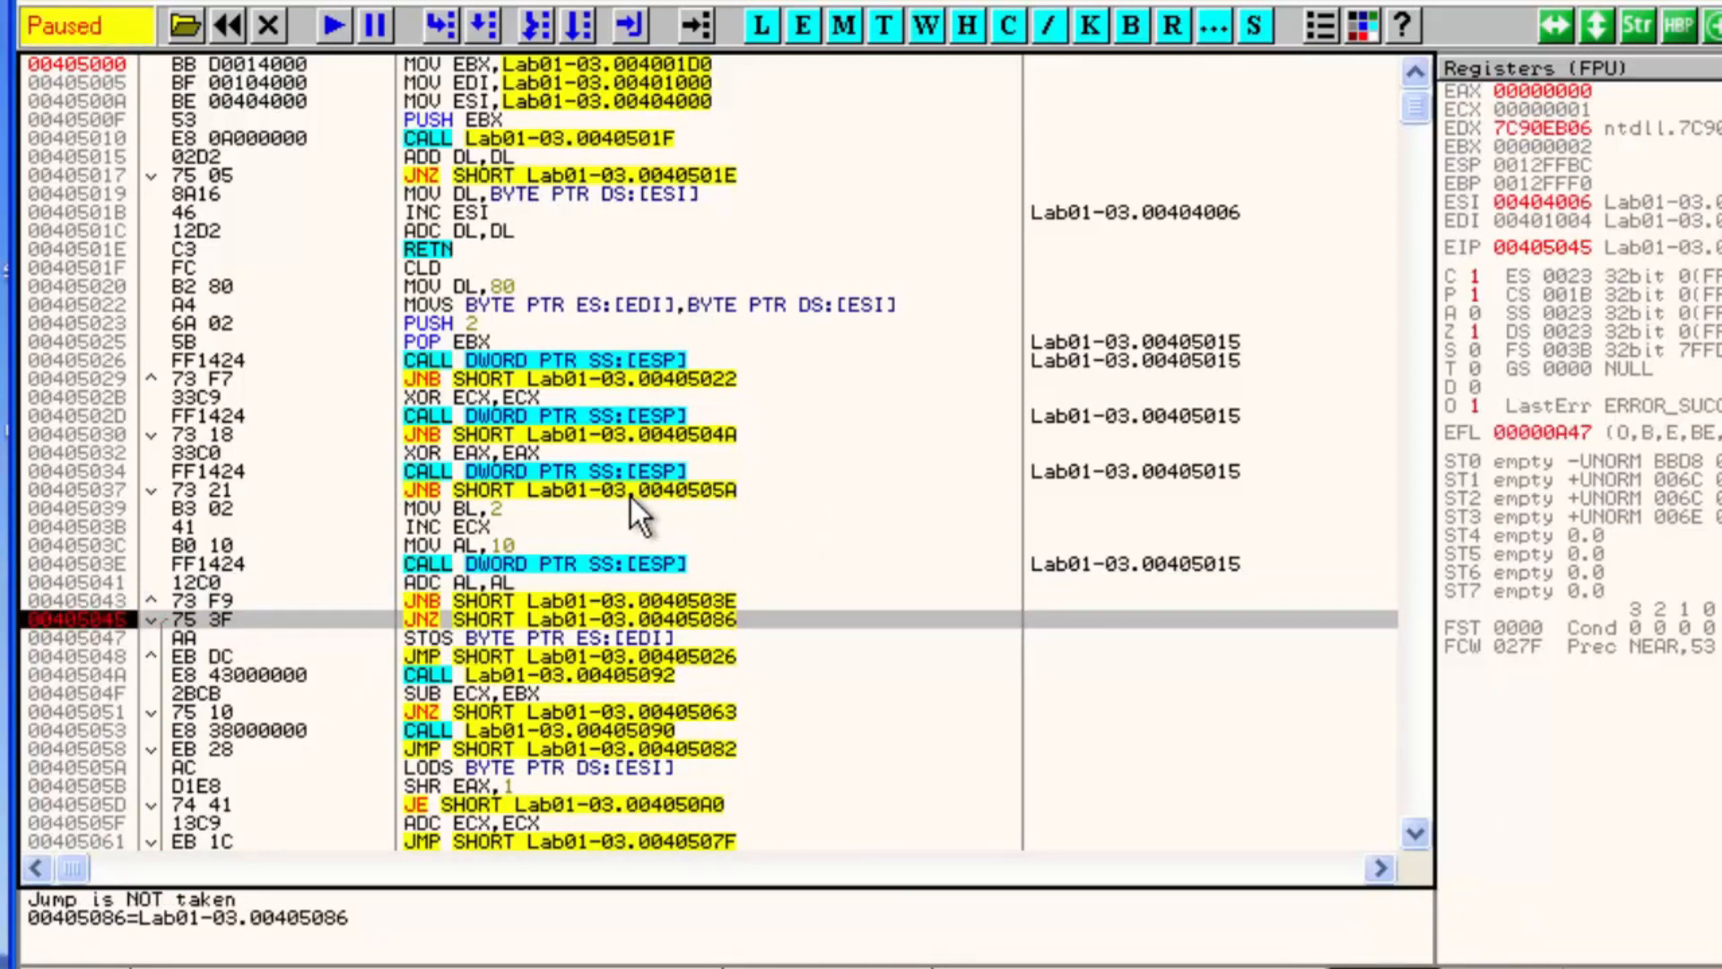
{"action": "key", "text": "F8"}
{"action": "key", "text": "F8"}
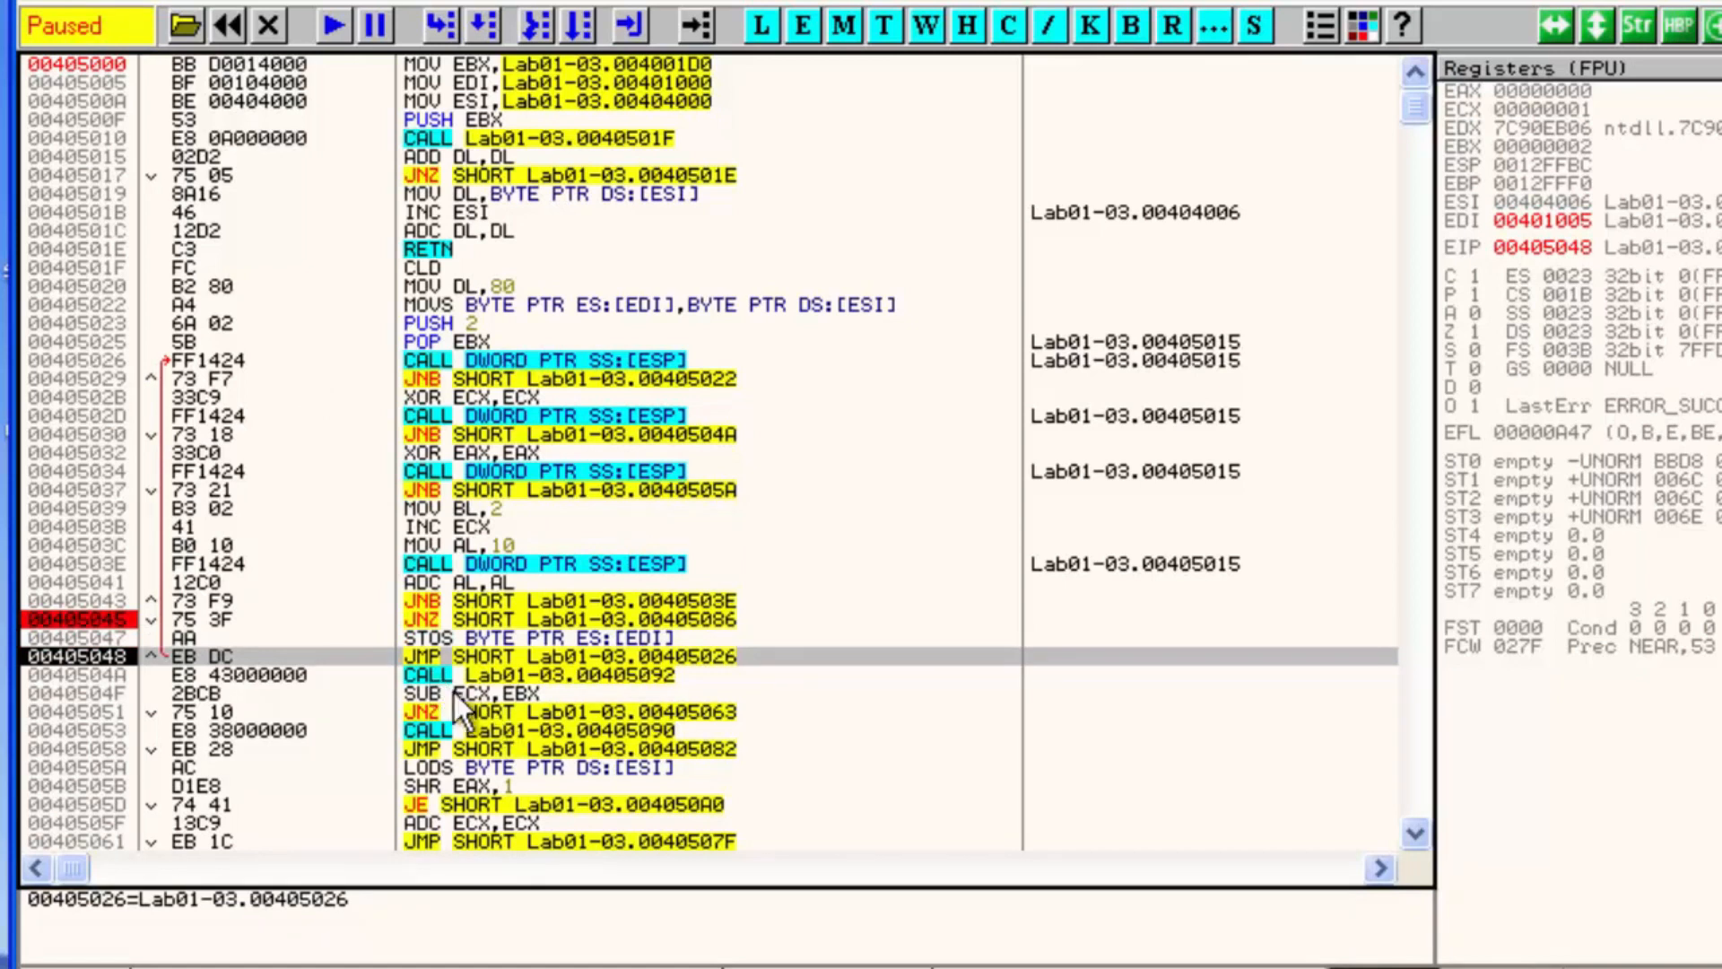
Set a breakpoint on the CALL at 0040504A, remove the one at 00405045, and run until execution stops there
{"action": "left_click", "coordinate": [490, 671]}
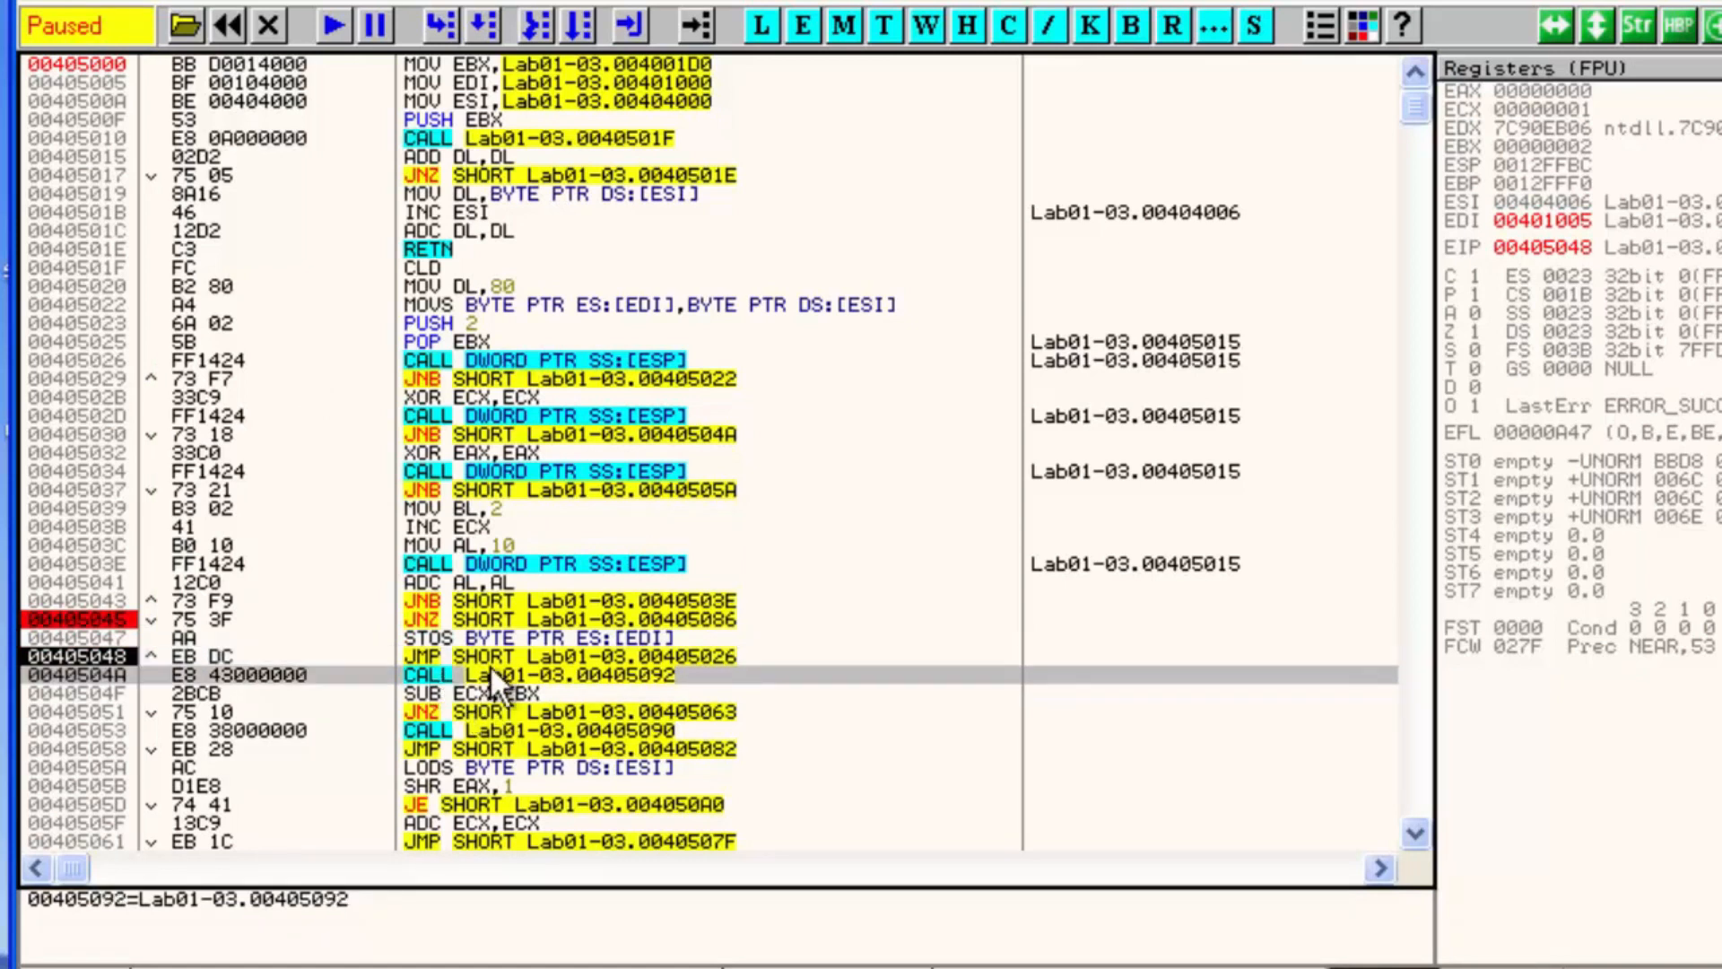
{"action": "key", "text": "F2"}
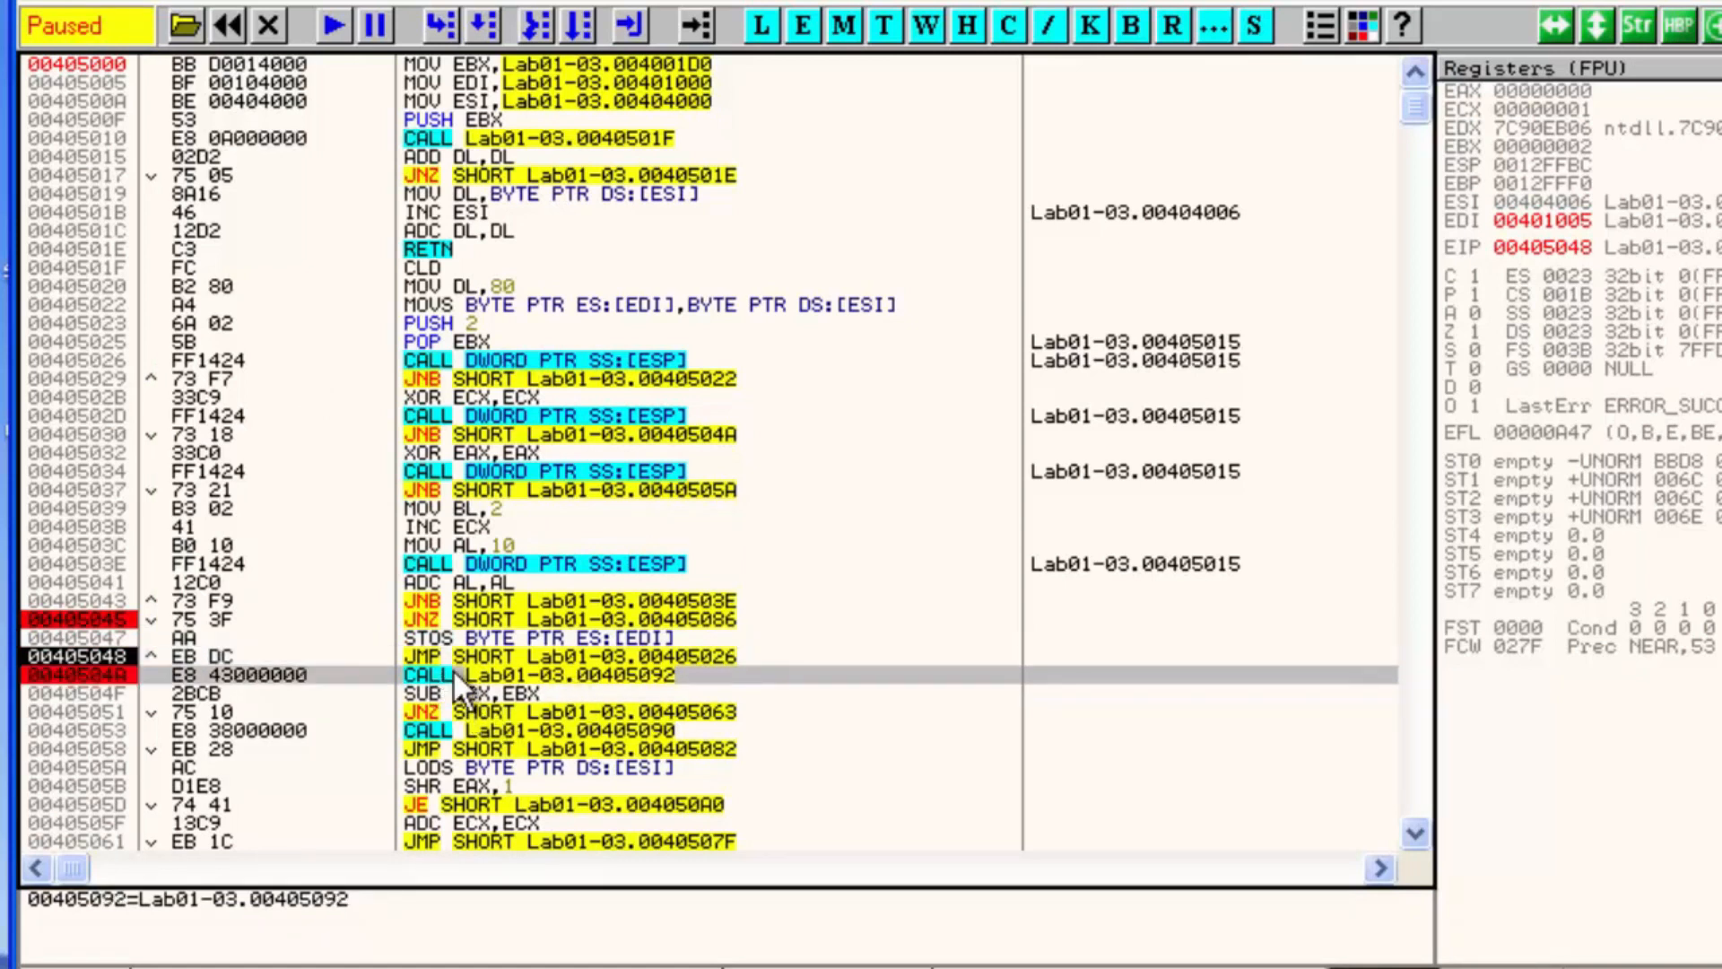
{"action": "key", "text": "F9"}
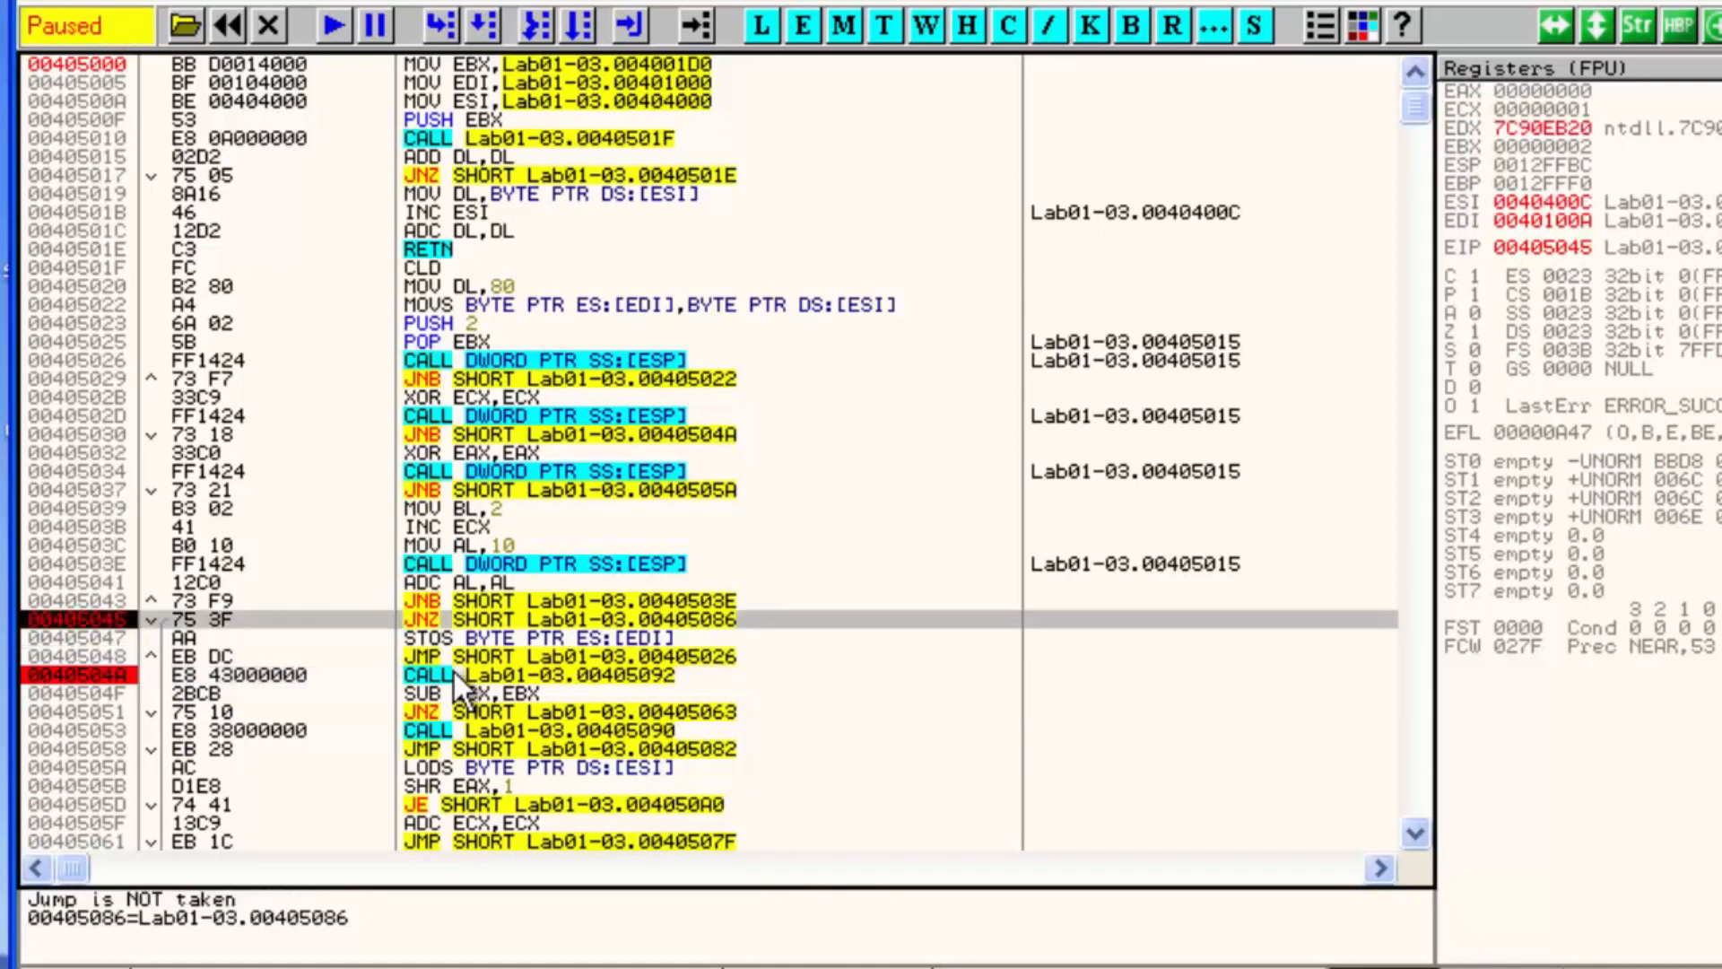
{"action": "key", "text": "F2"}
{"action": "key", "text": "F9"}
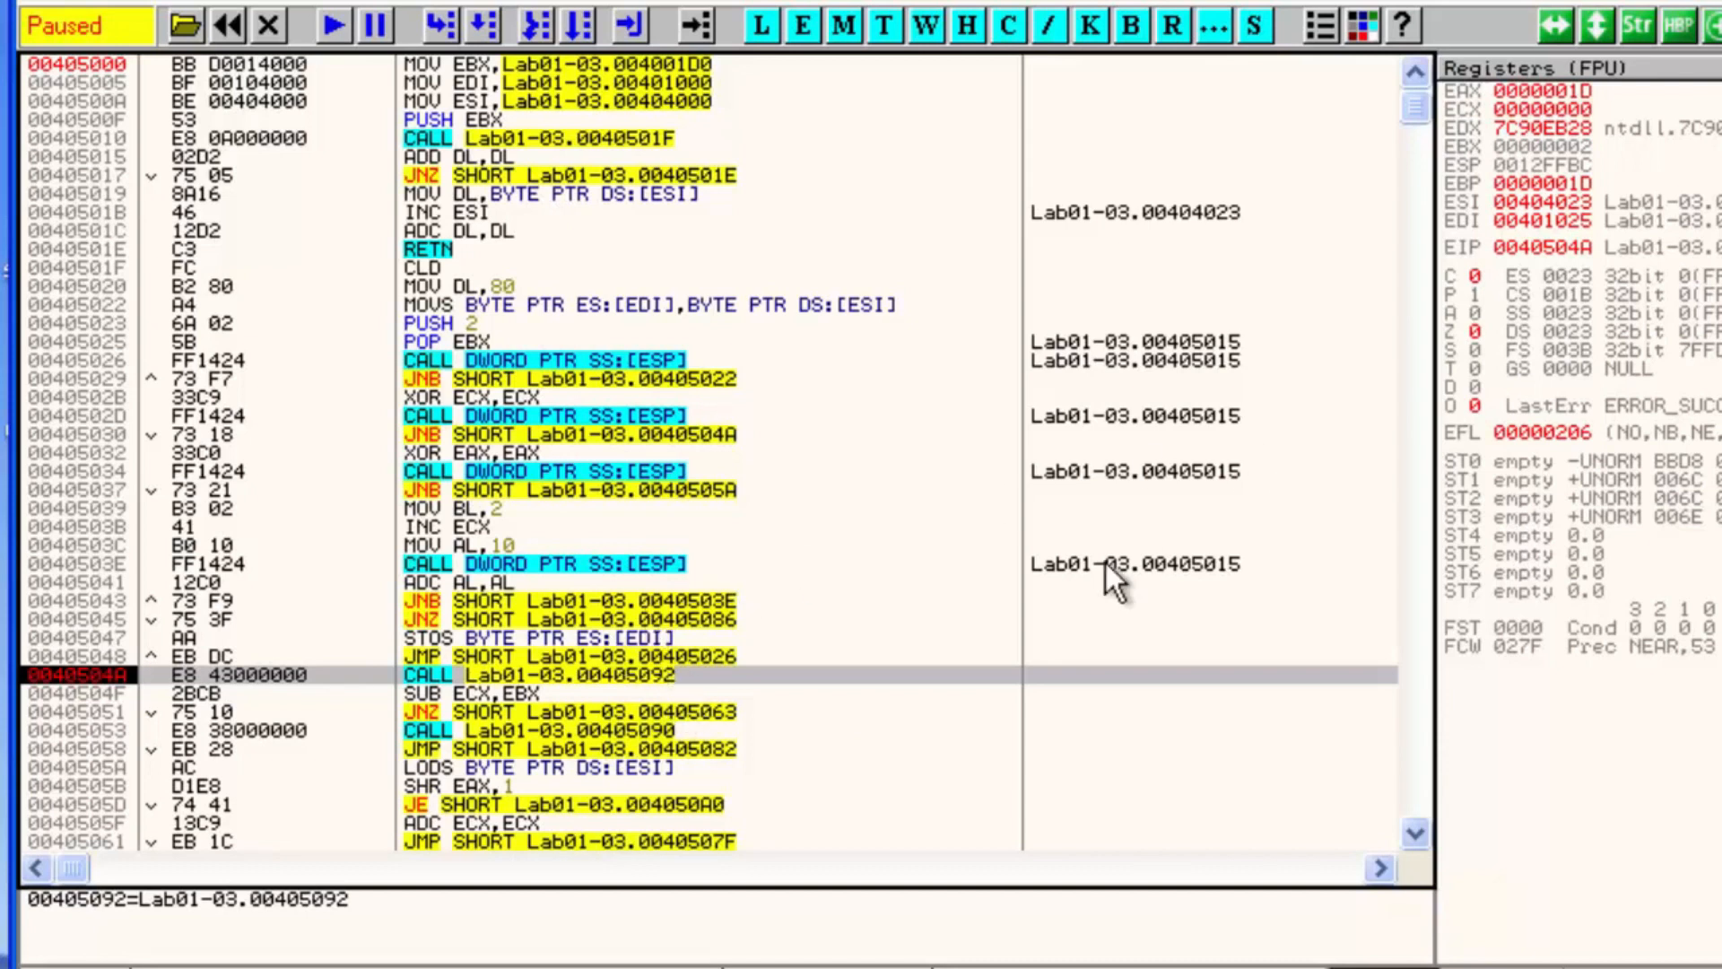
Step into the call at 0040504A and trace through the nested calls starting at 00405092
{"action": "key", "text": "F7"}
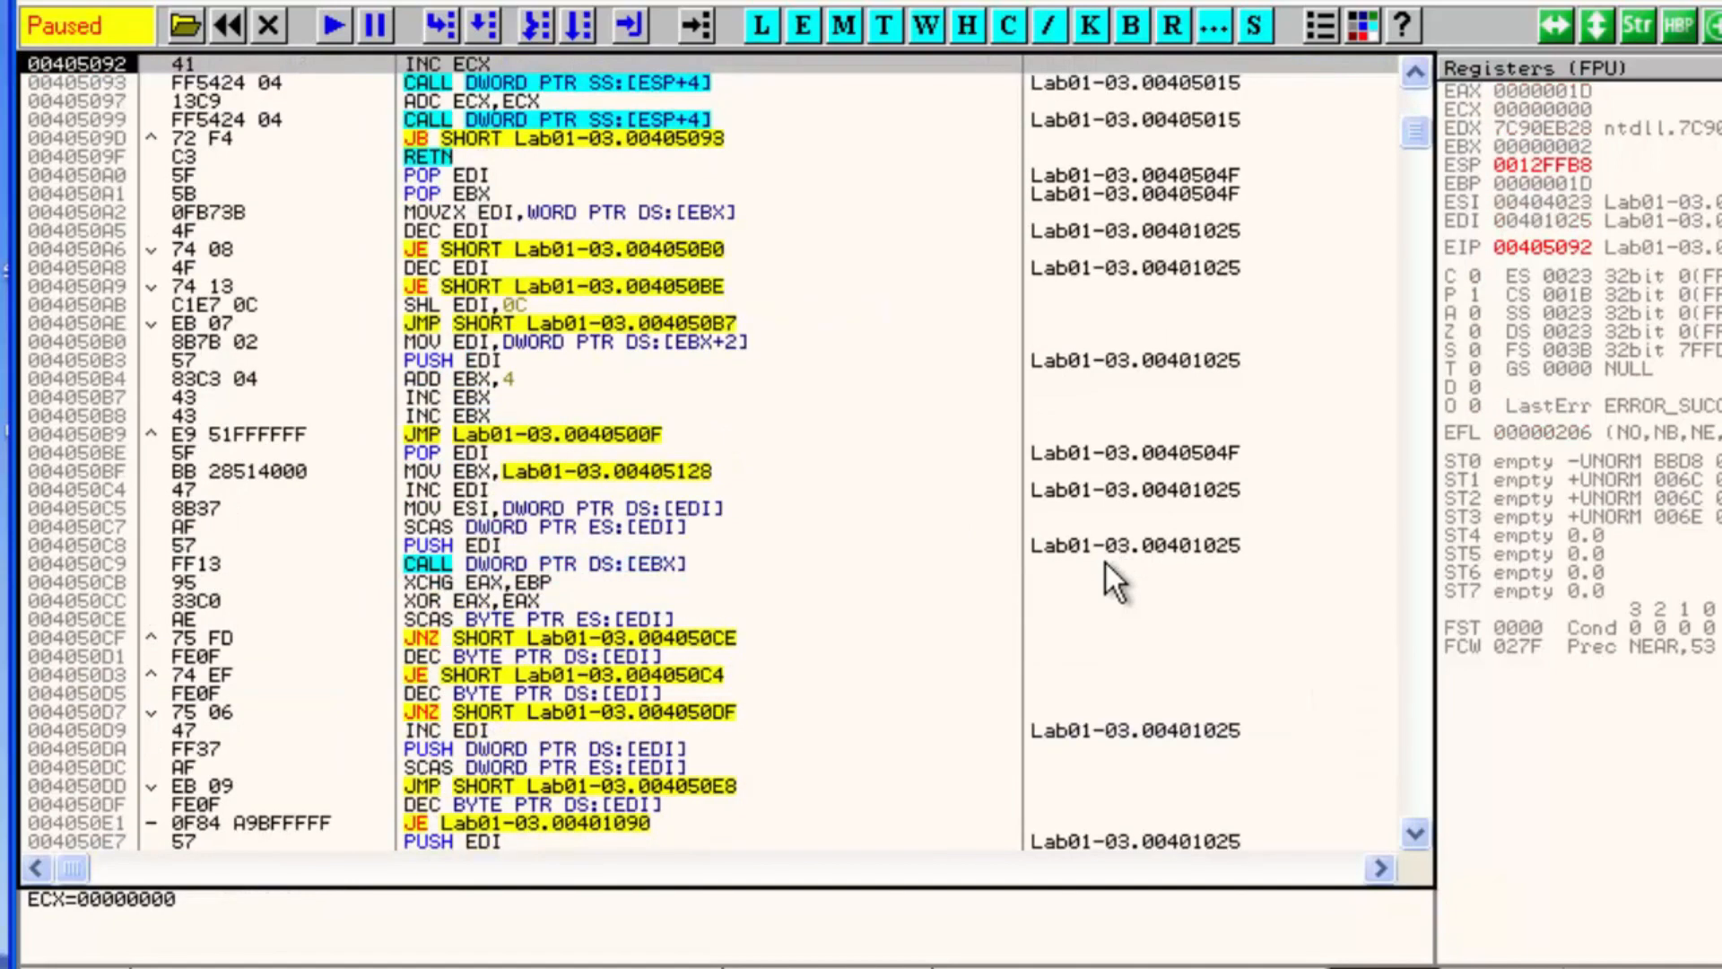
{"action": "key", "text": "F7"}
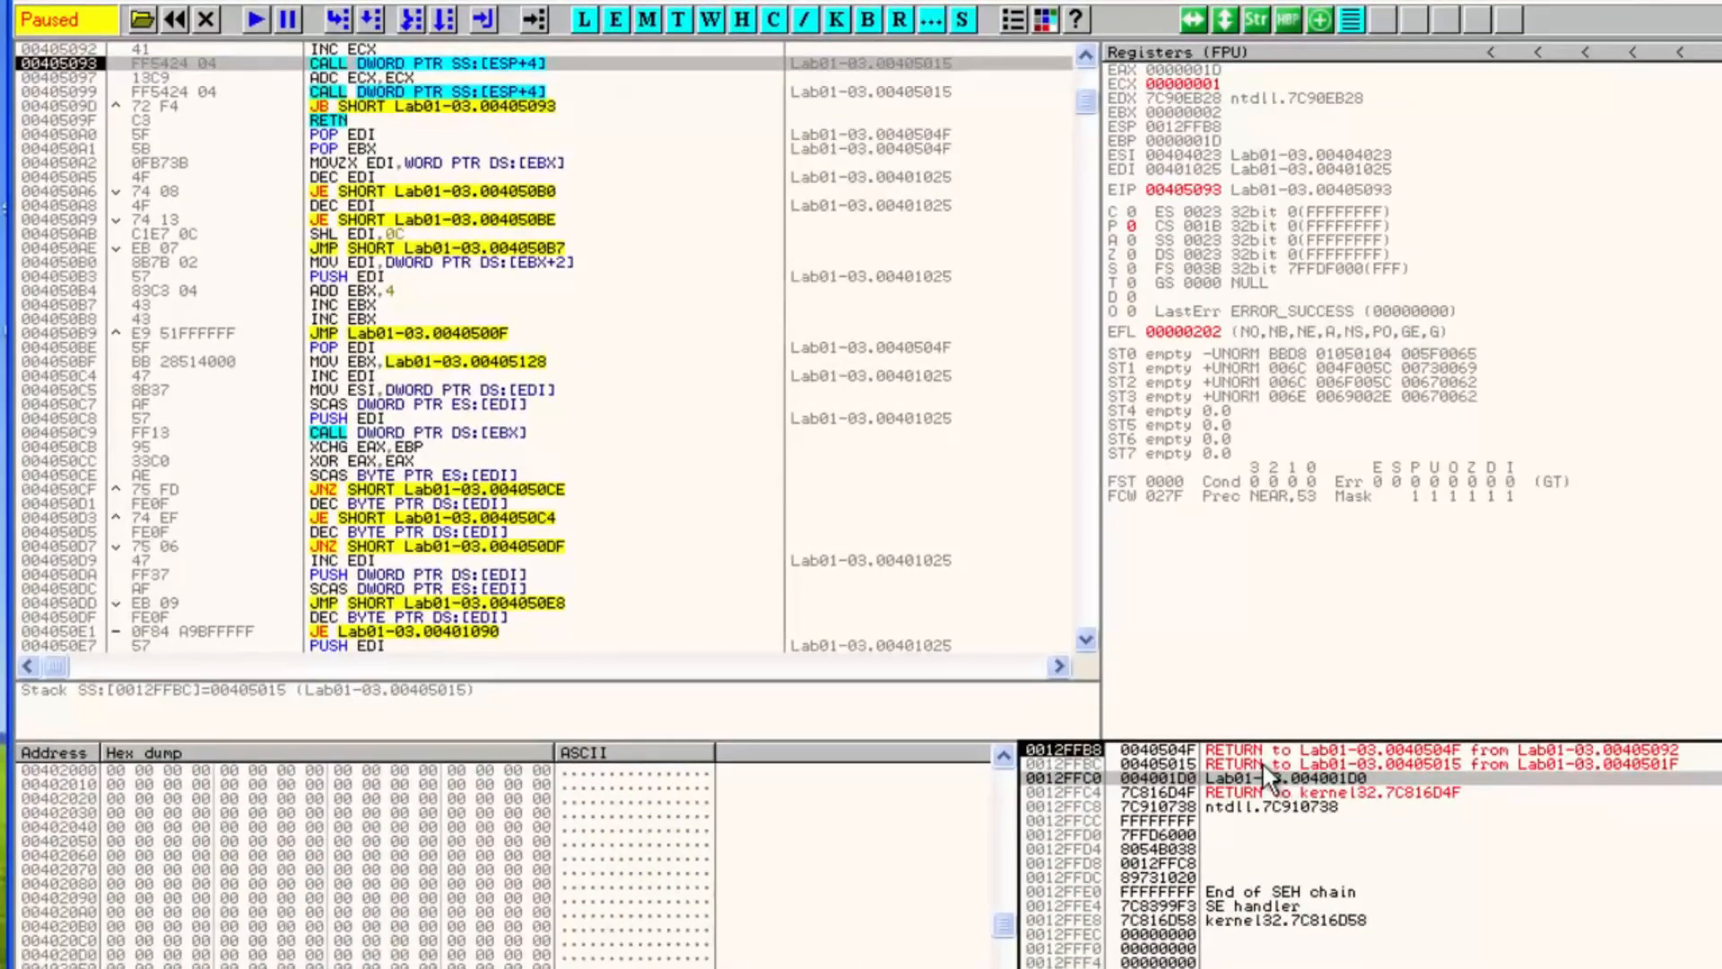
{"action": "left_click", "coordinate": [1262, 762]}
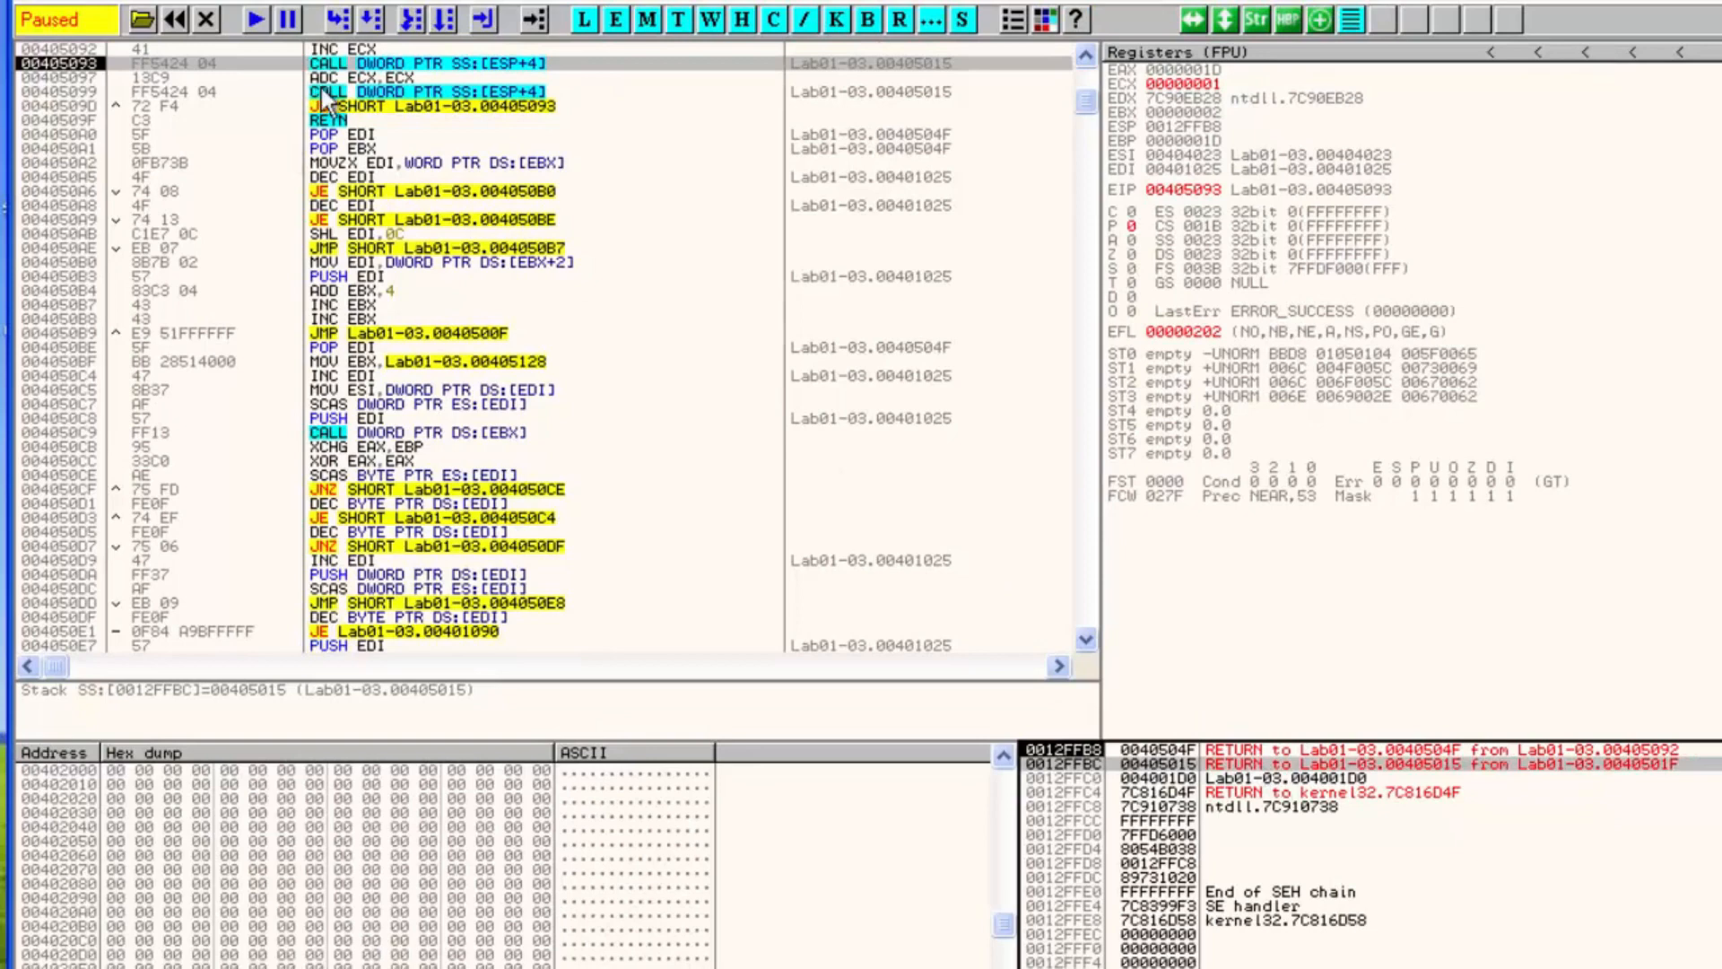
{"action": "left_click", "coordinate": [347, 69]}
{"action": "key", "text": "F7"}
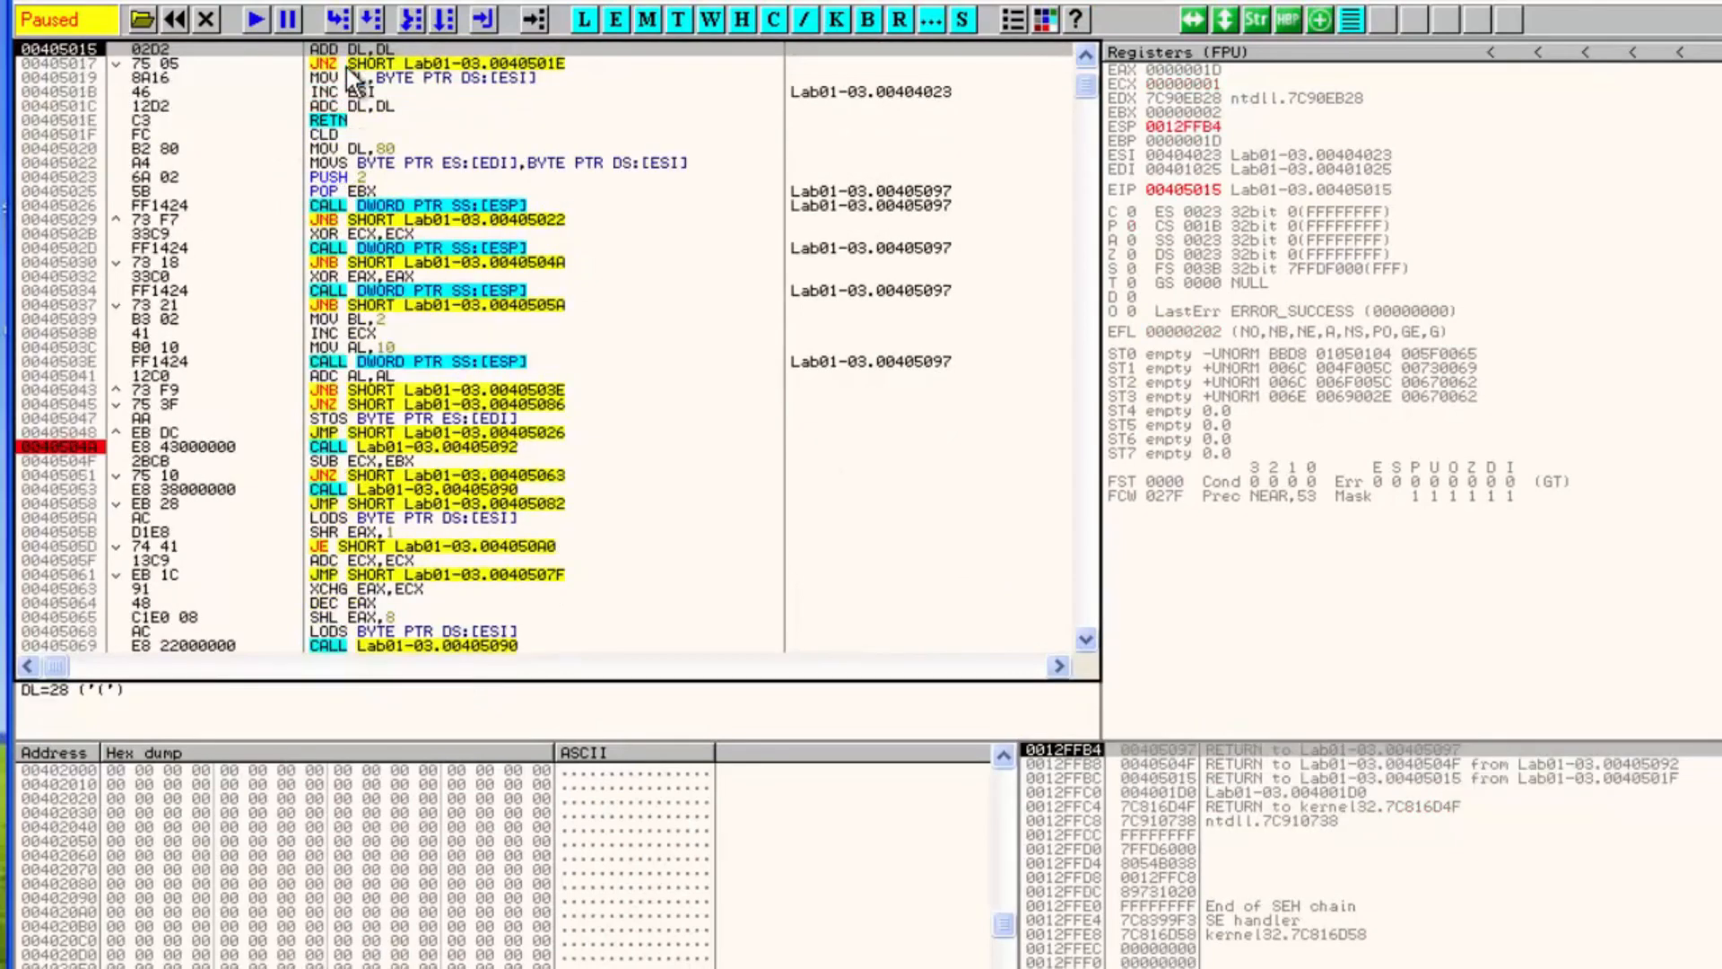
Trace the subroutine at 00405015 back into the 00405099 routine and step over to 0040509D
{"action": "scroll", "coordinate": [400, 171], "scroll_direction": "up", "scroll_amount": 2}
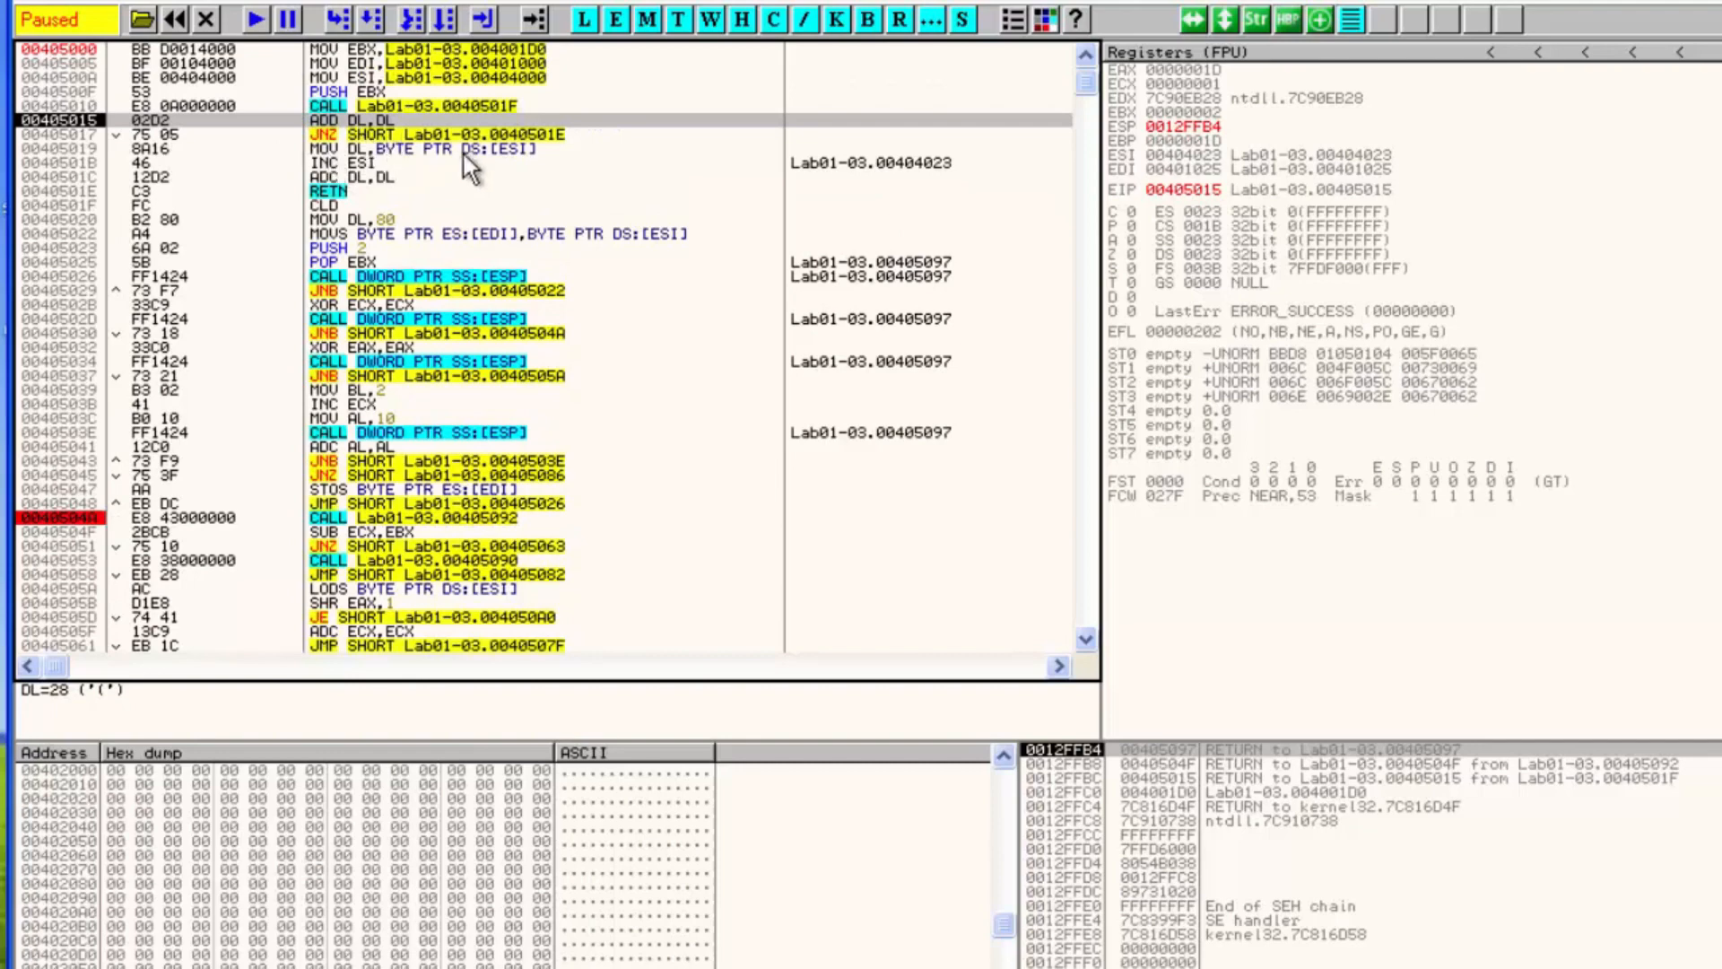
{"action": "key", "text": "F7"}
{"action": "key", "text": "F7"}
{"action": "key", "text": "F7"}
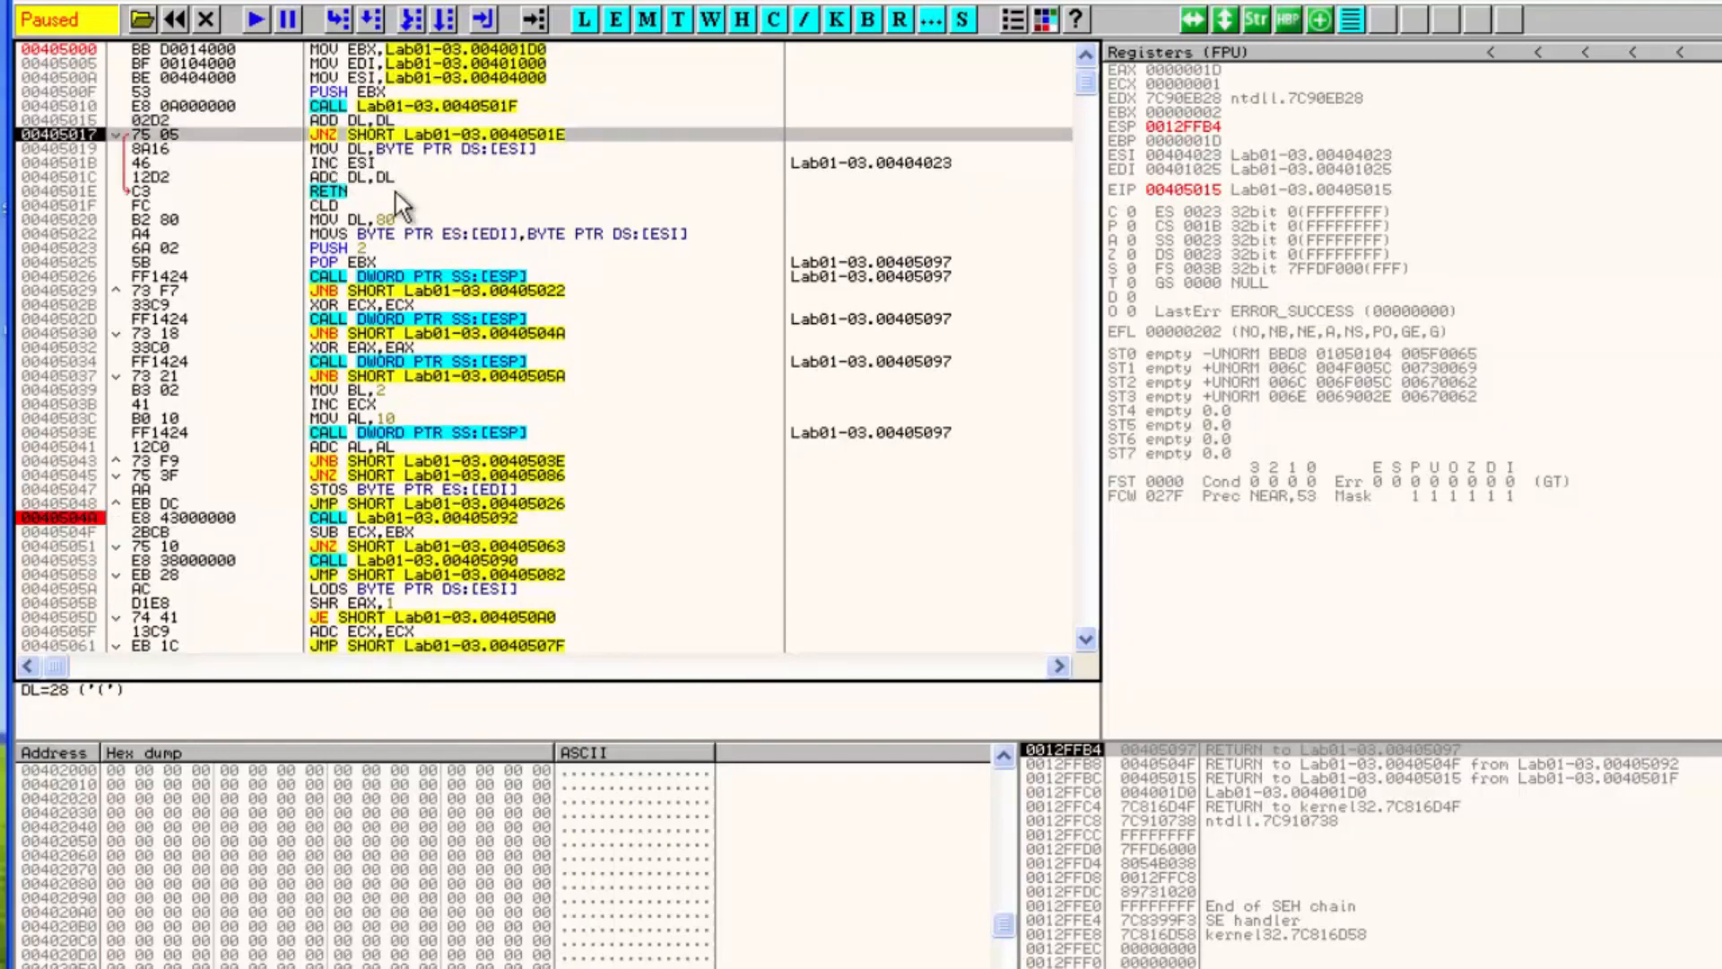
{"action": "key", "text": "F7"}
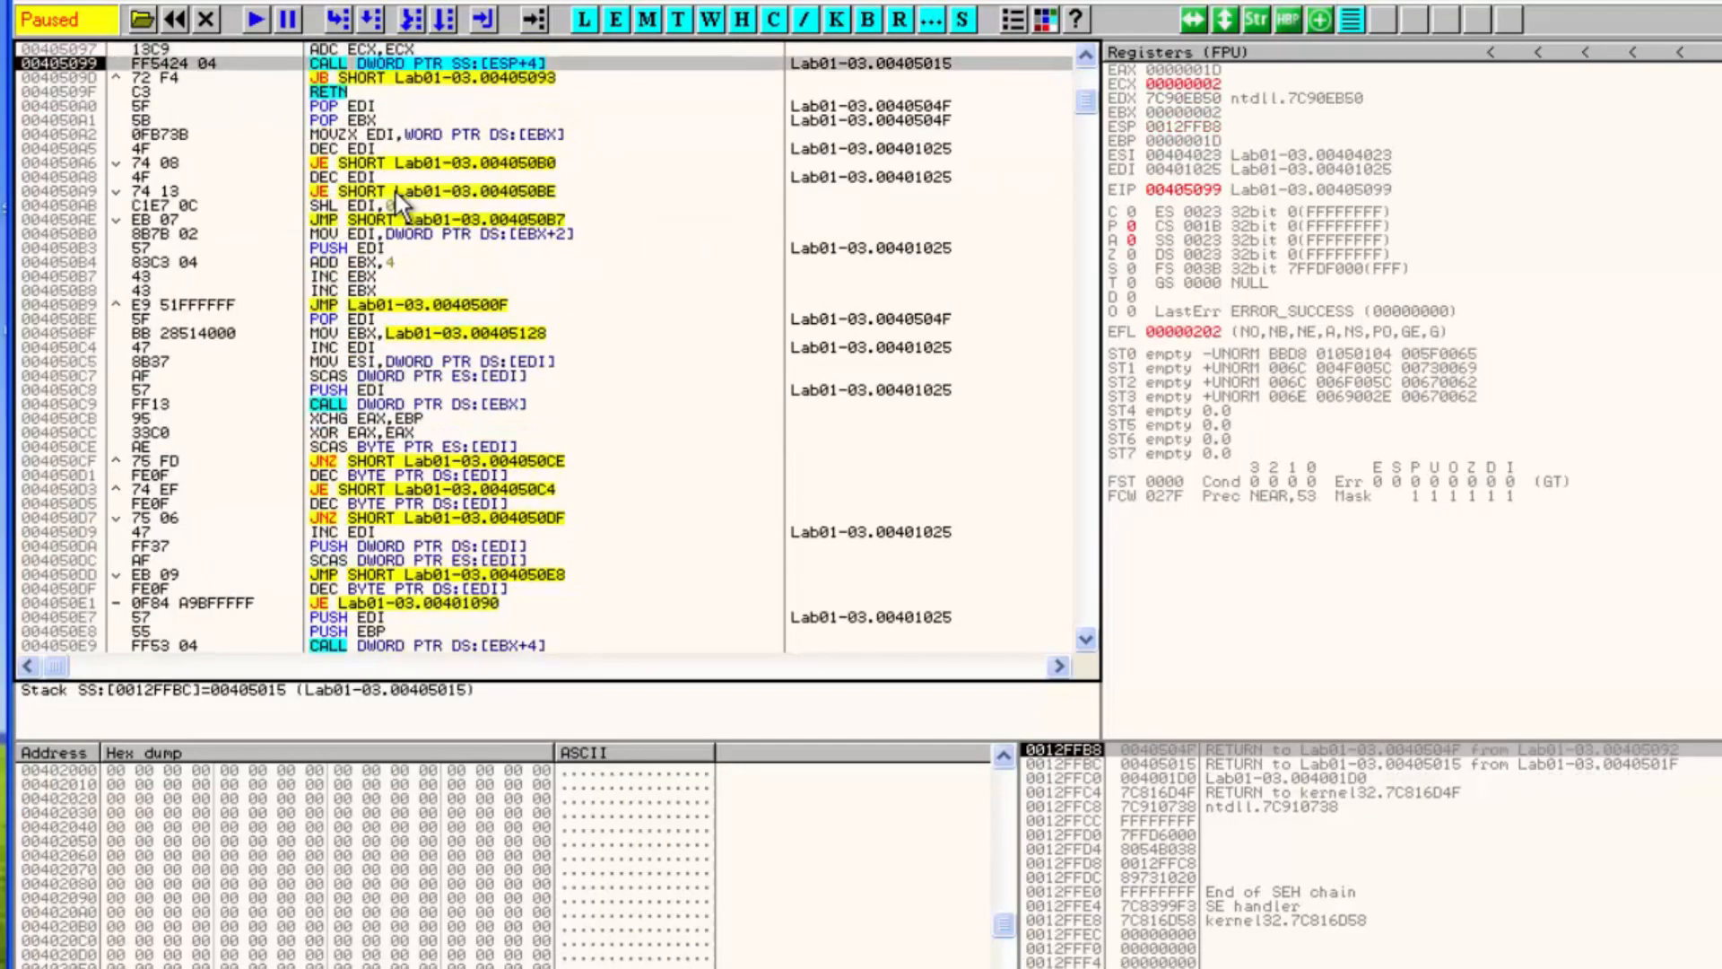
{"action": "key", "text": "F8"}
{"action": "key", "text": "F8"}
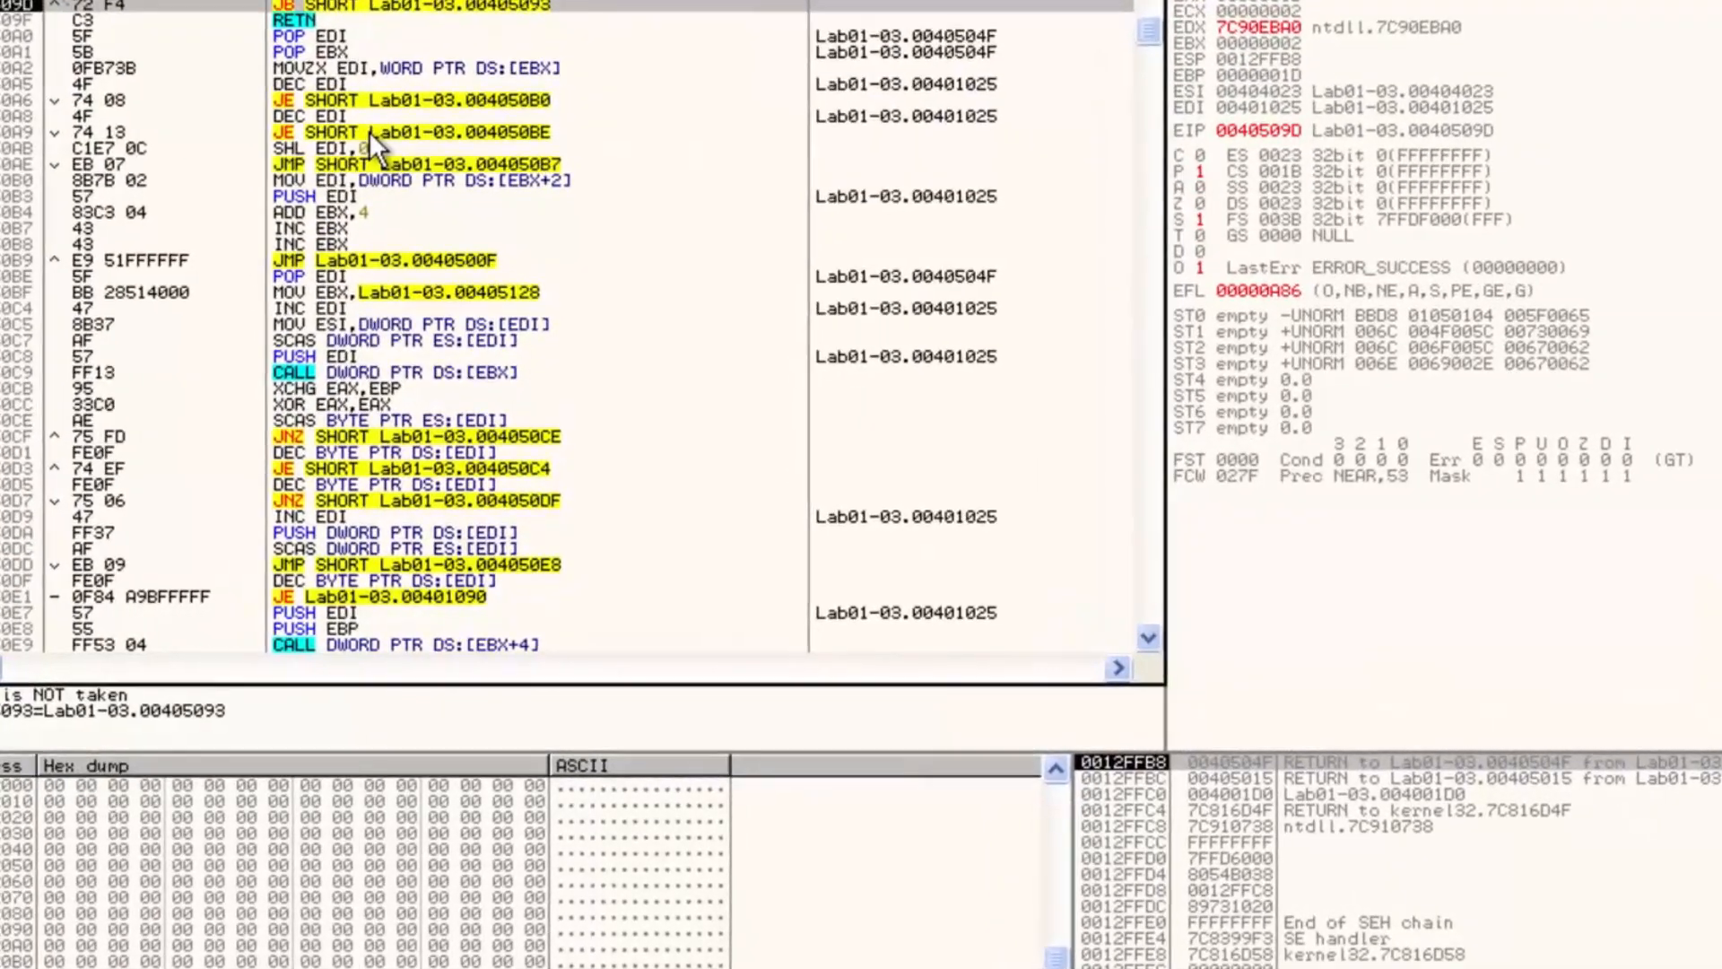
Step over from 0040509D through the return and down to the CALL at 00405053
{"action": "key", "text": "F8"}
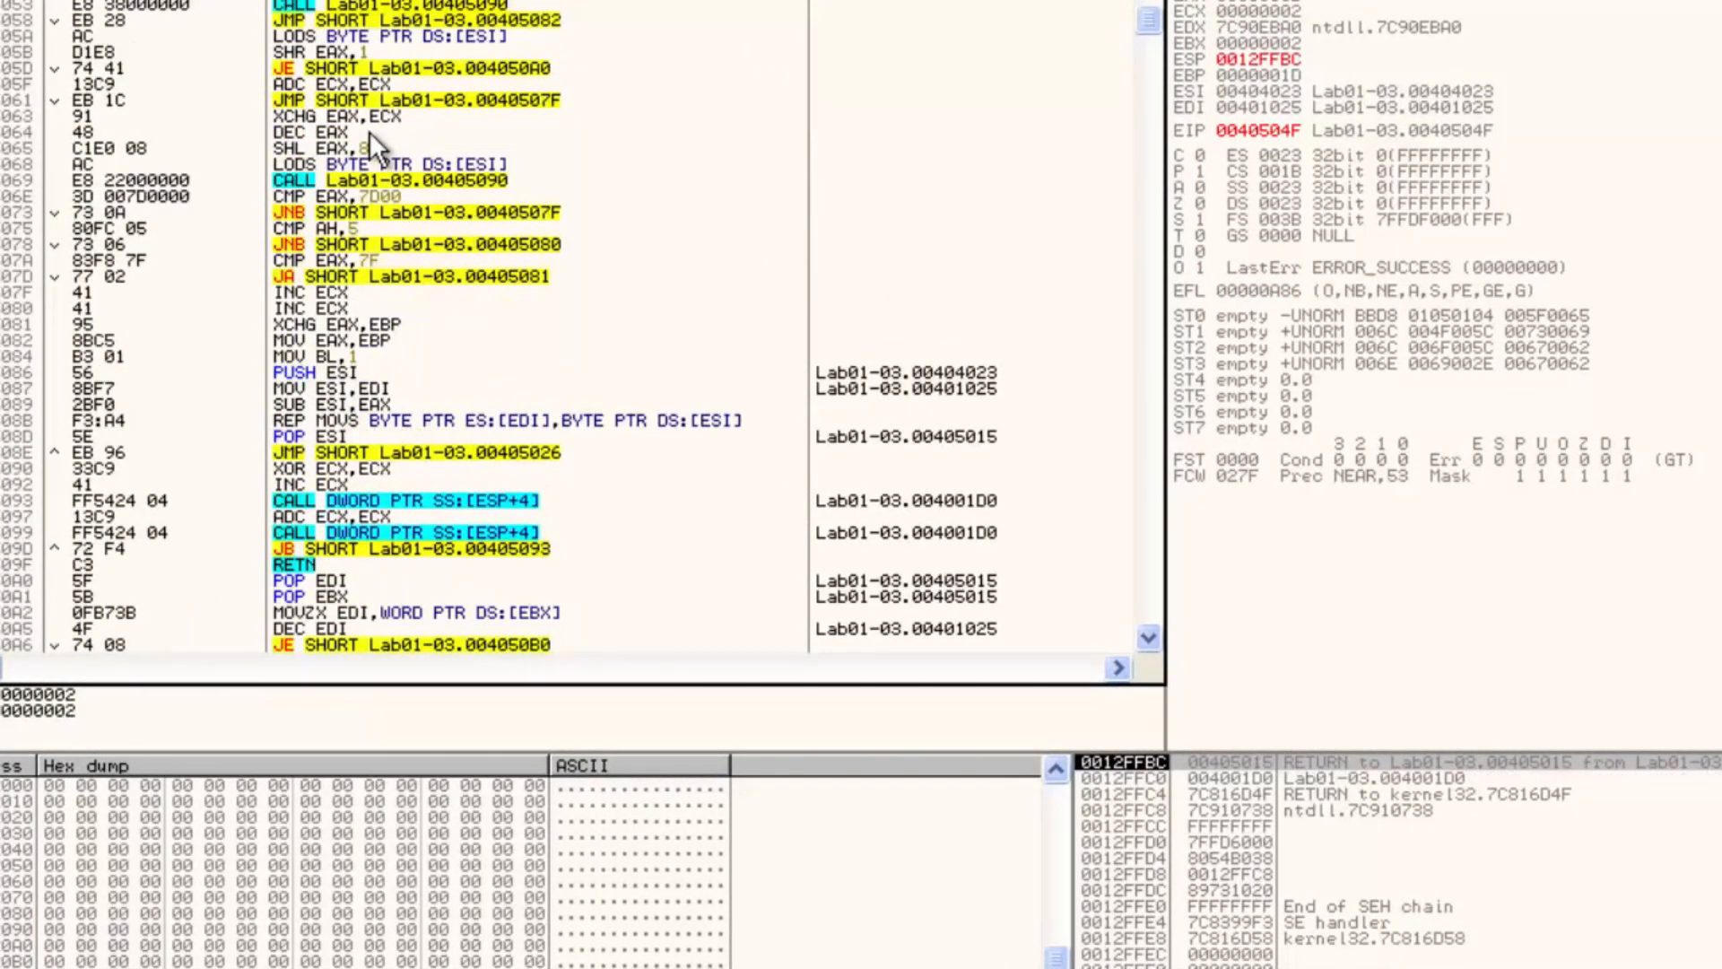
{"action": "key", "text": "F8"}
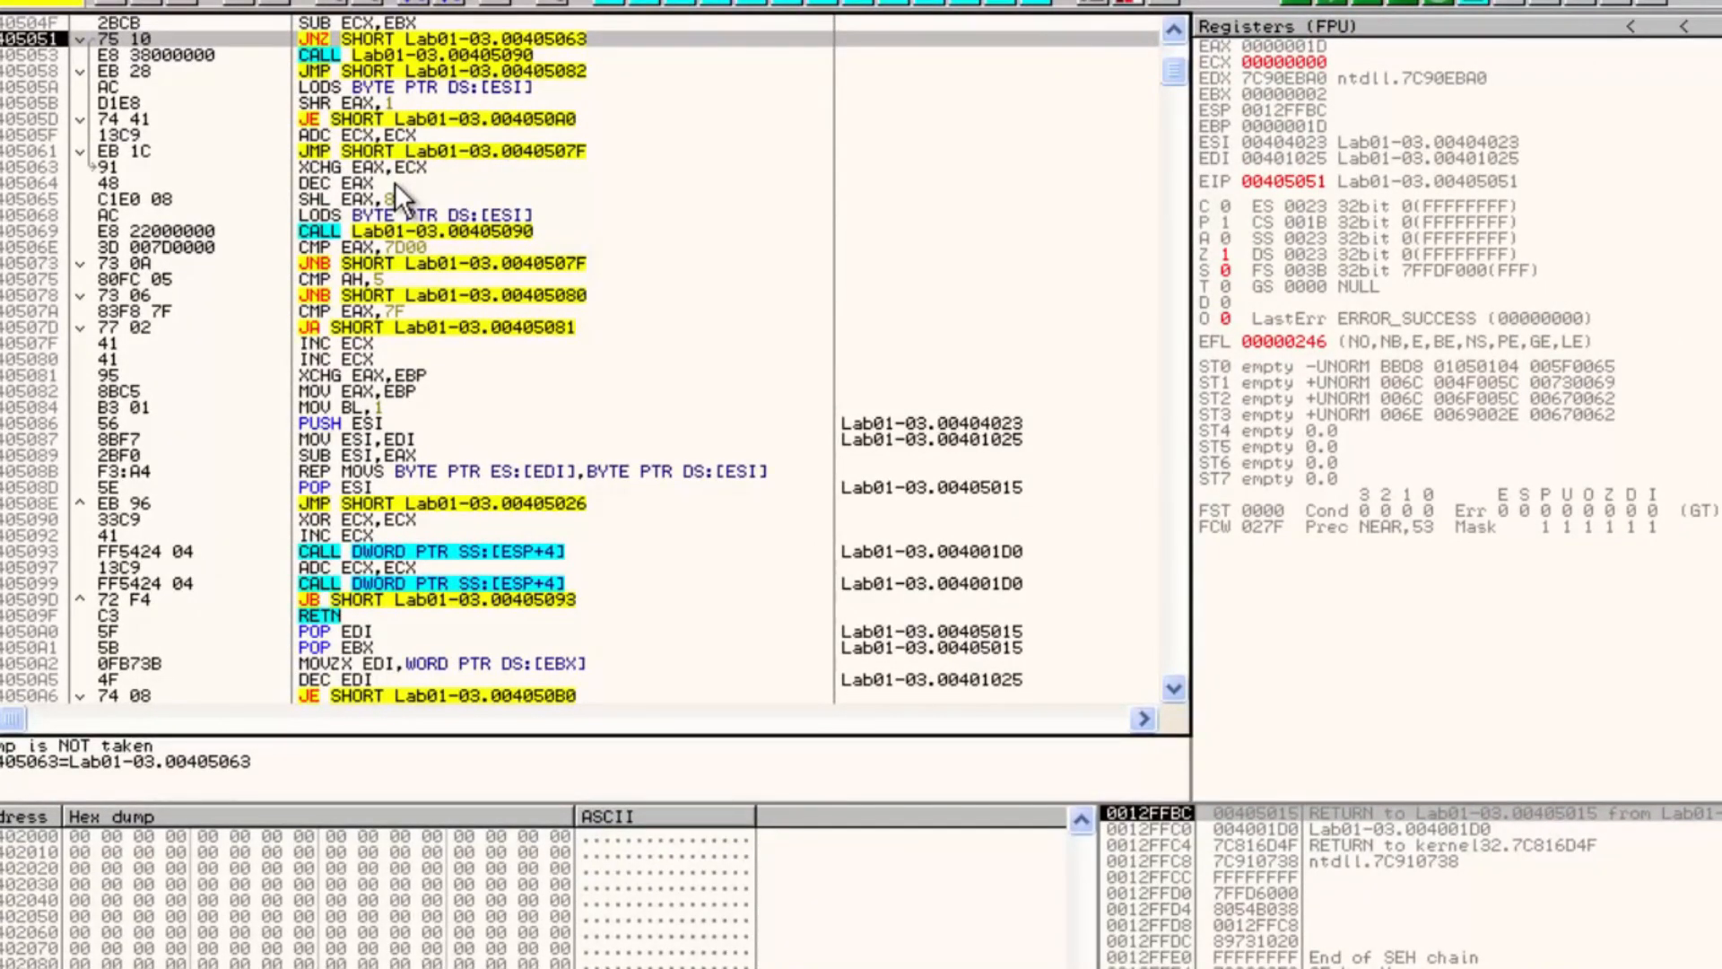
{"action": "key", "text": "F8"}
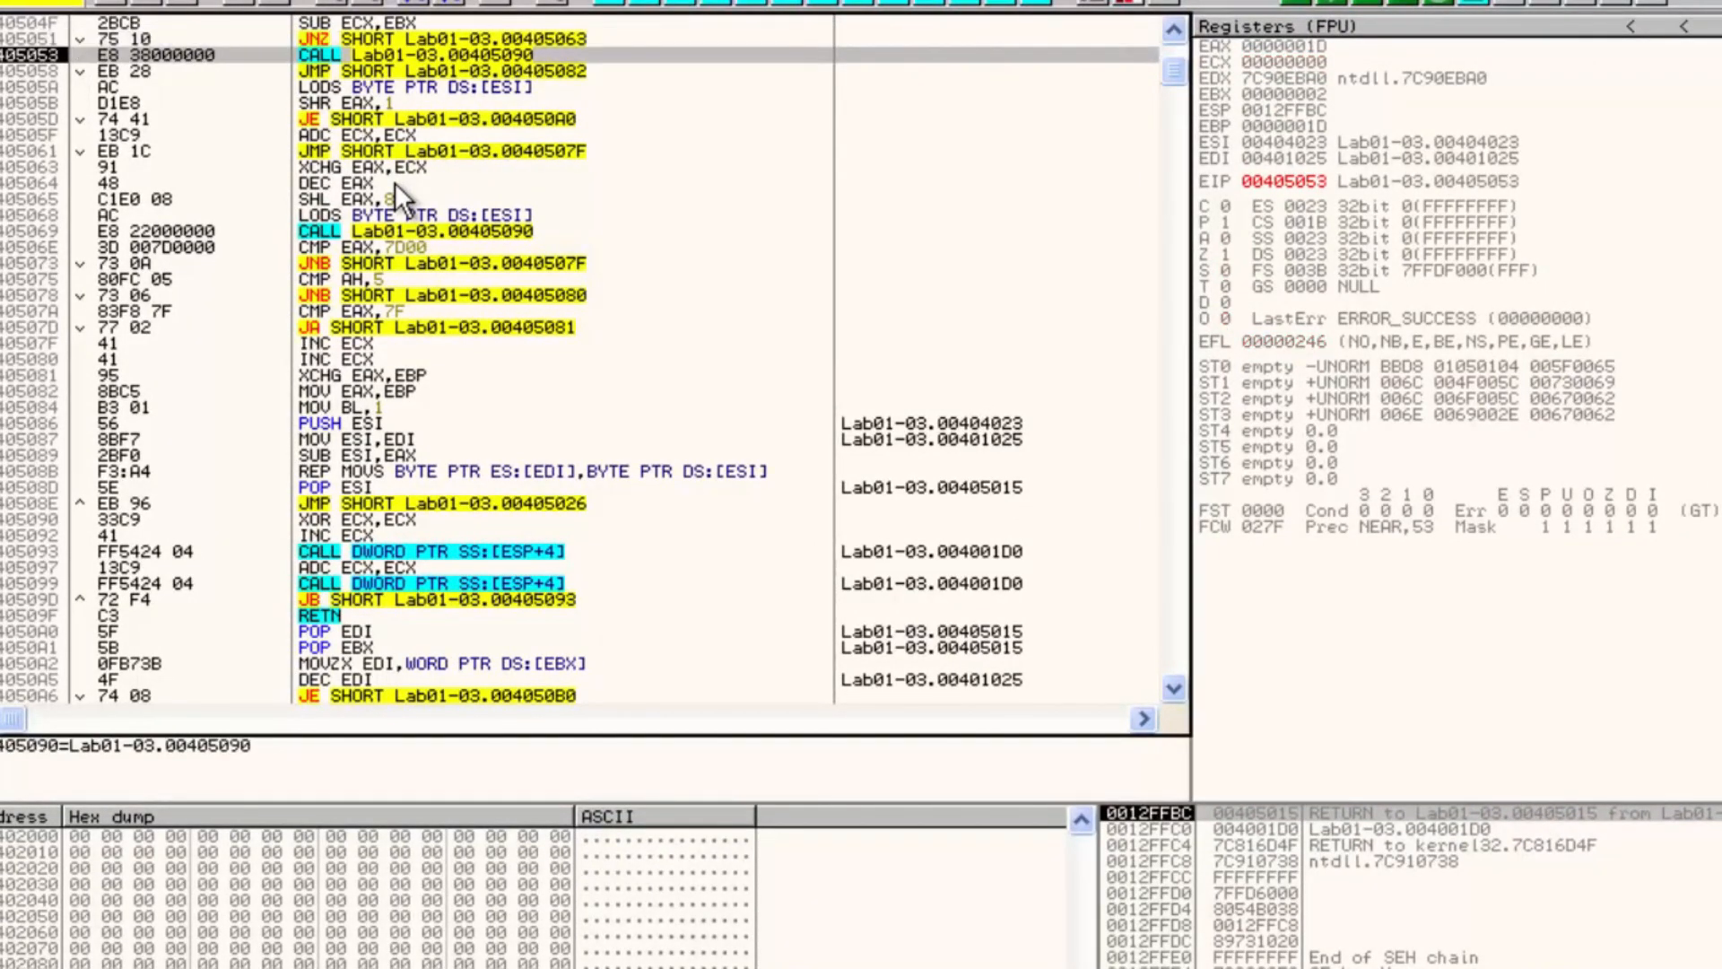
Step into the call at 00405053 and trace the 00405090 routine down to 0040509D
{"action": "key", "text": "F7"}
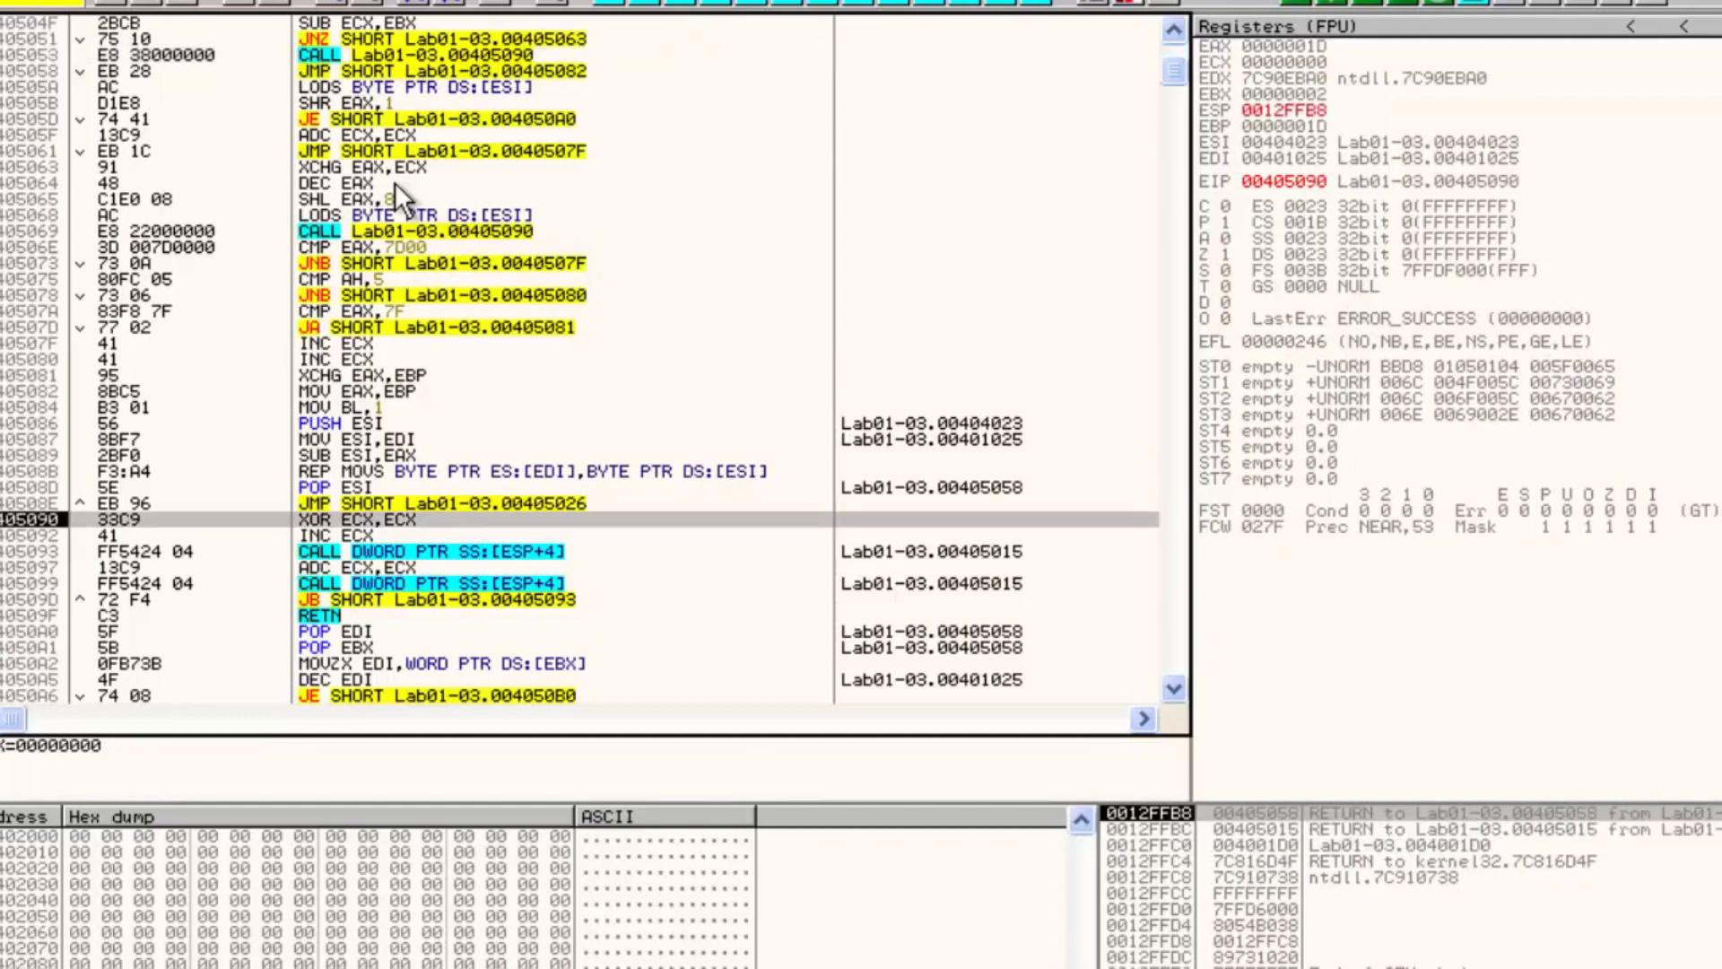
{"action": "key", "text": "F7"}
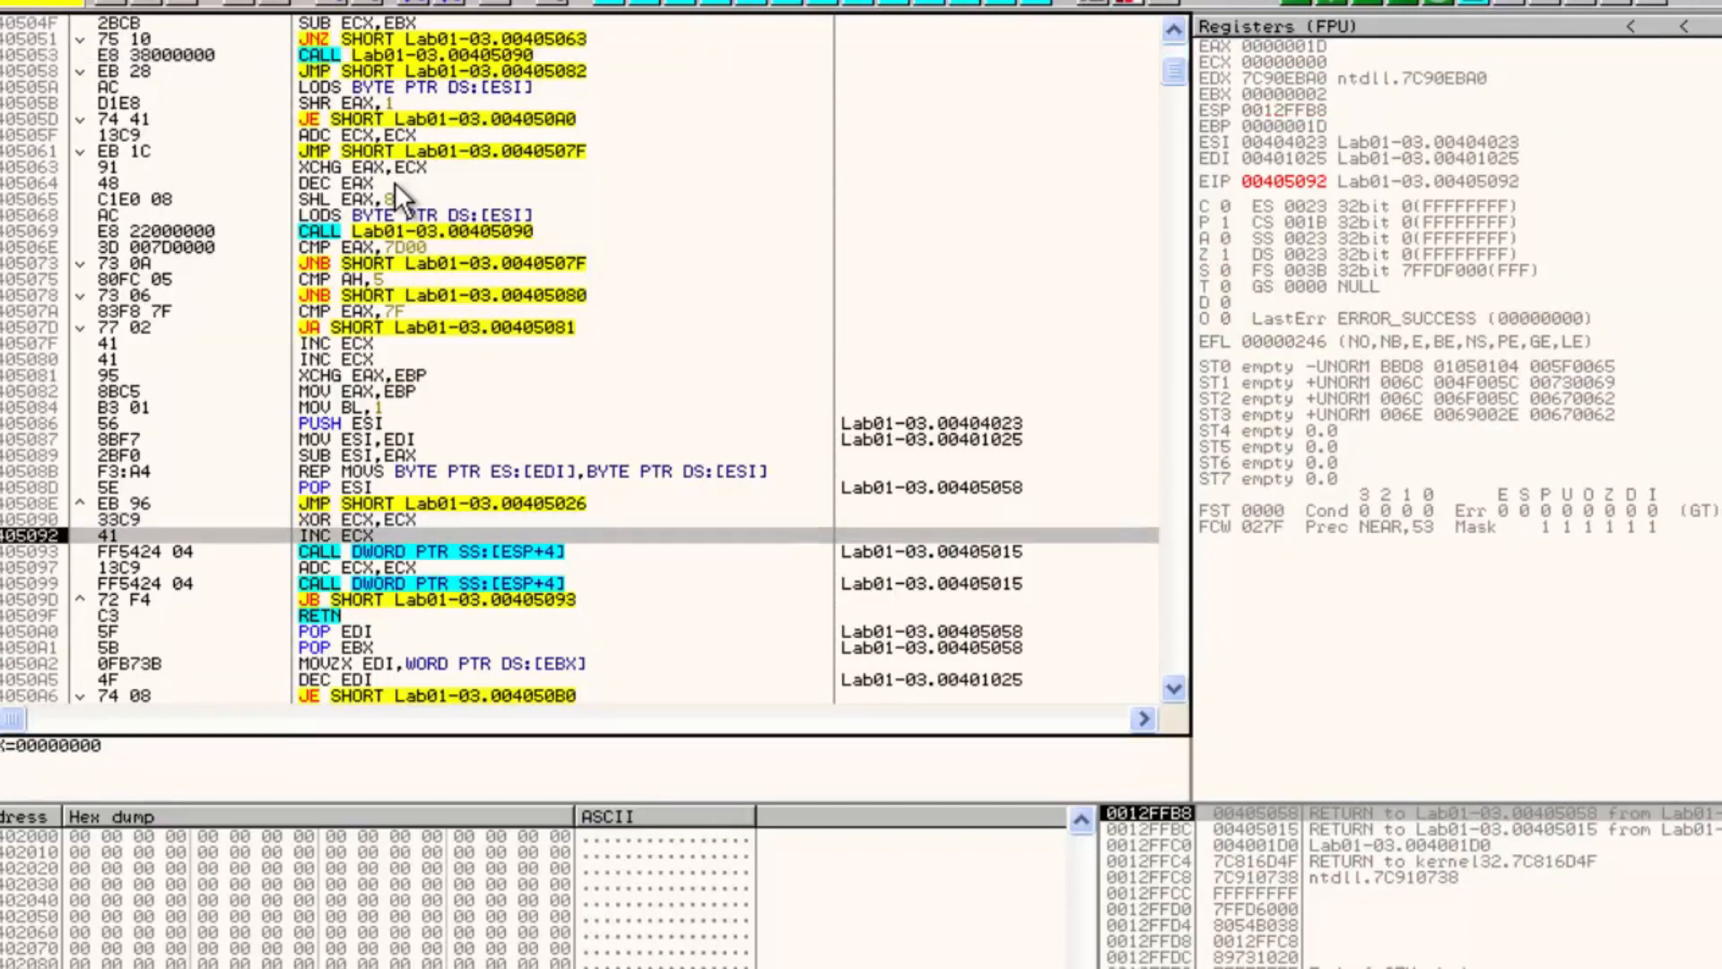
{"action": "key", "text": "F7"}
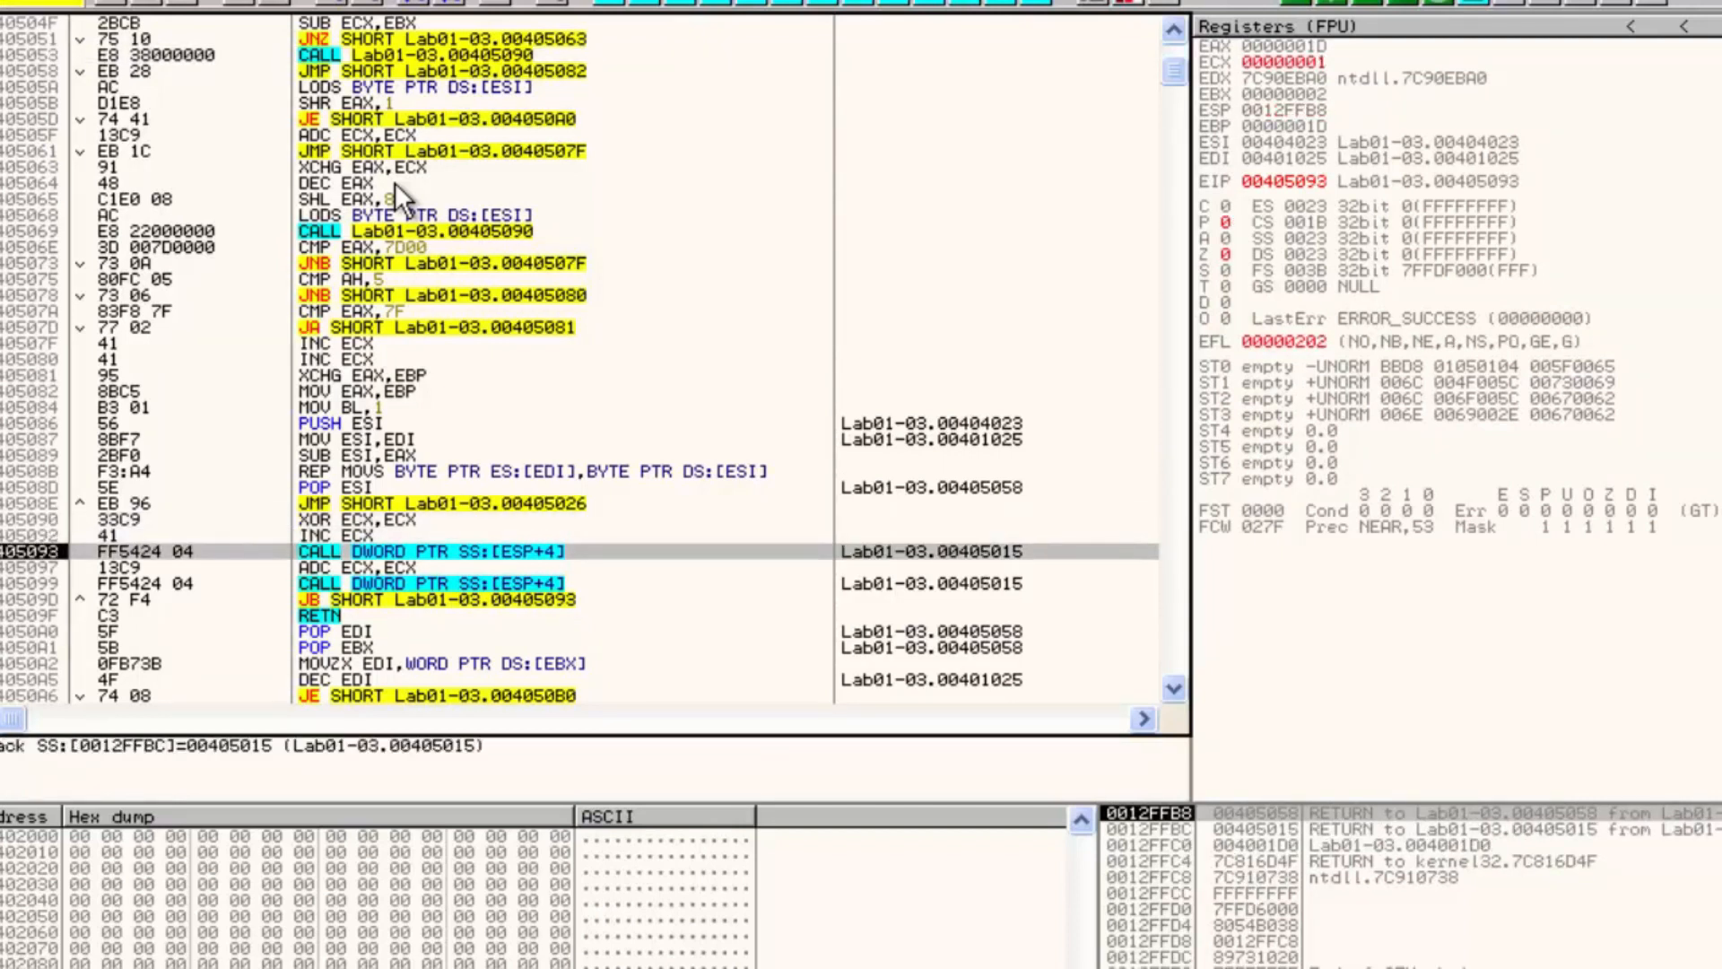
{"action": "key", "text": "F8"}
{"action": "key", "text": "F8"}
{"action": "key", "text": "F8"}
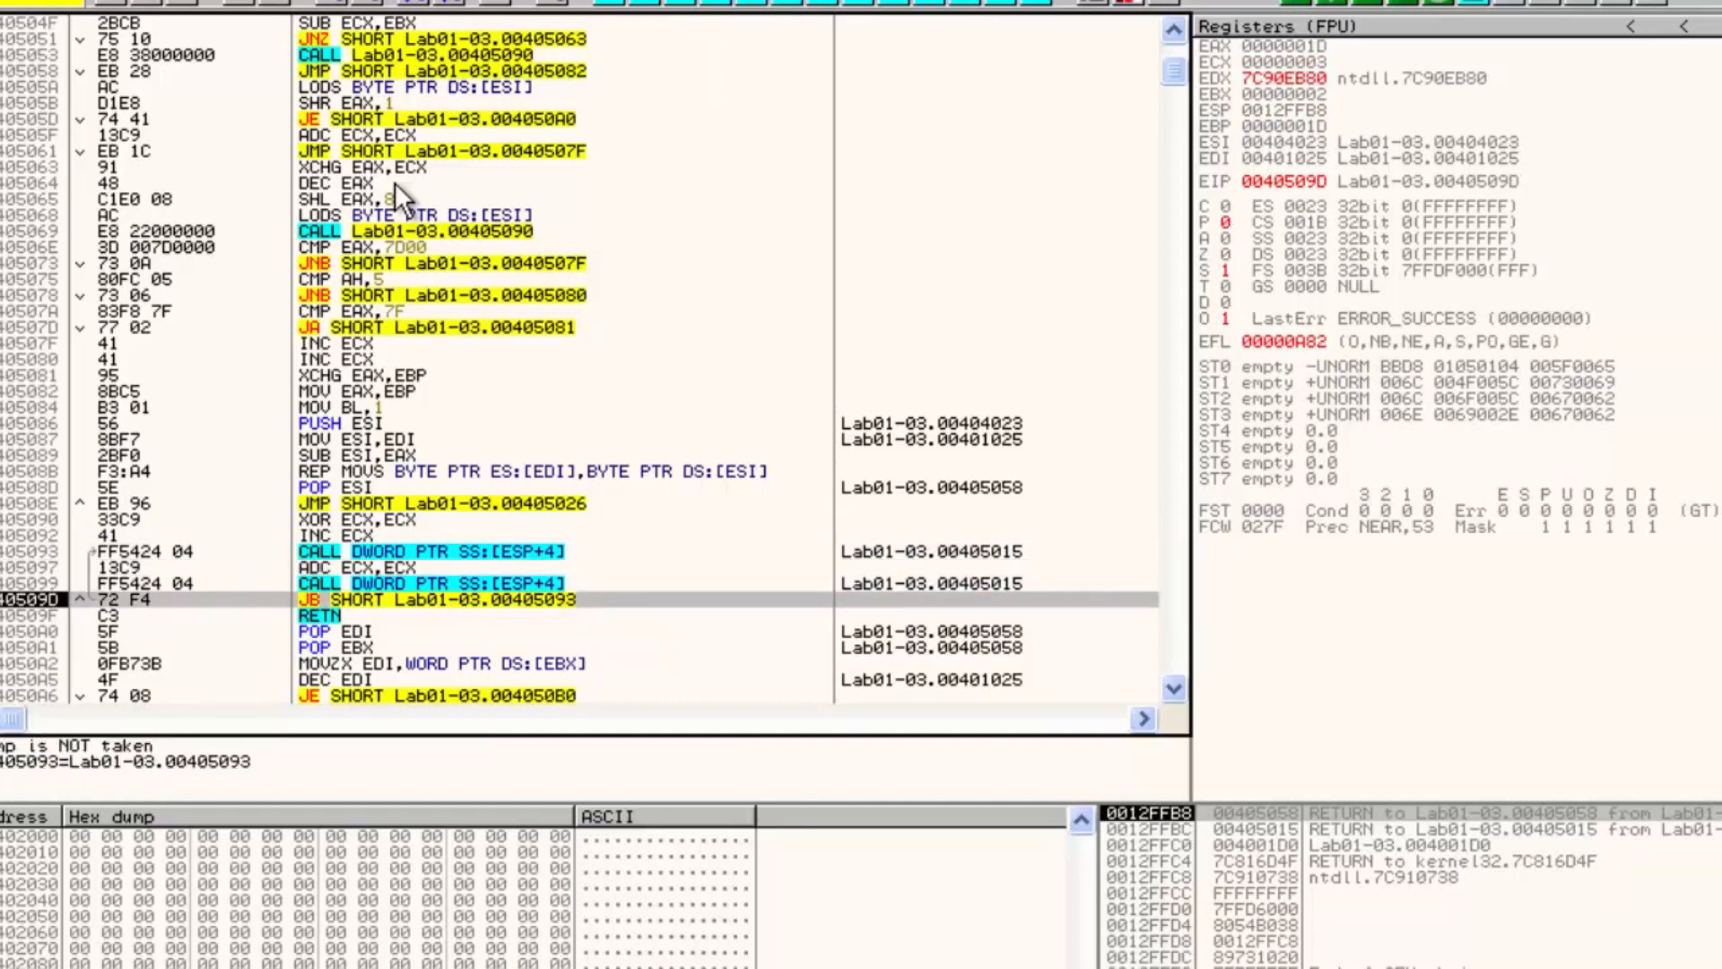
Step back out through the jump to 00405082 and down to the REP MOVS at 0040508B
{"action": "key", "text": "F8"}
{"action": "key", "text": "F8"}
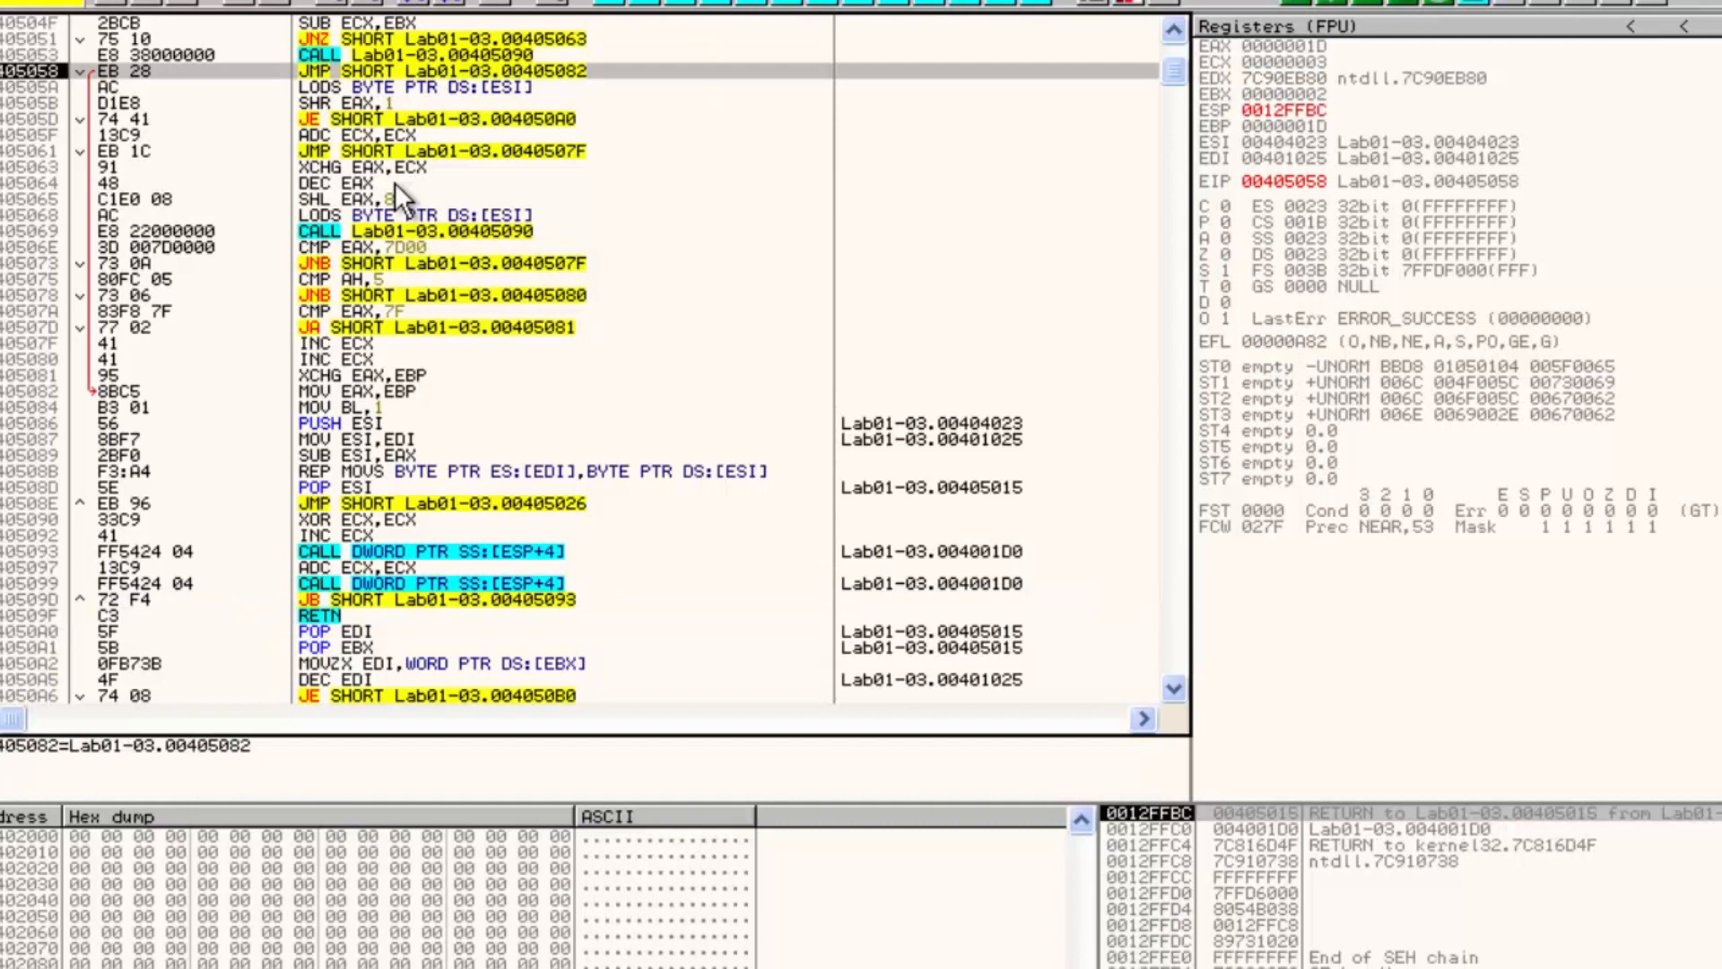
{"action": "key", "text": "F8"}
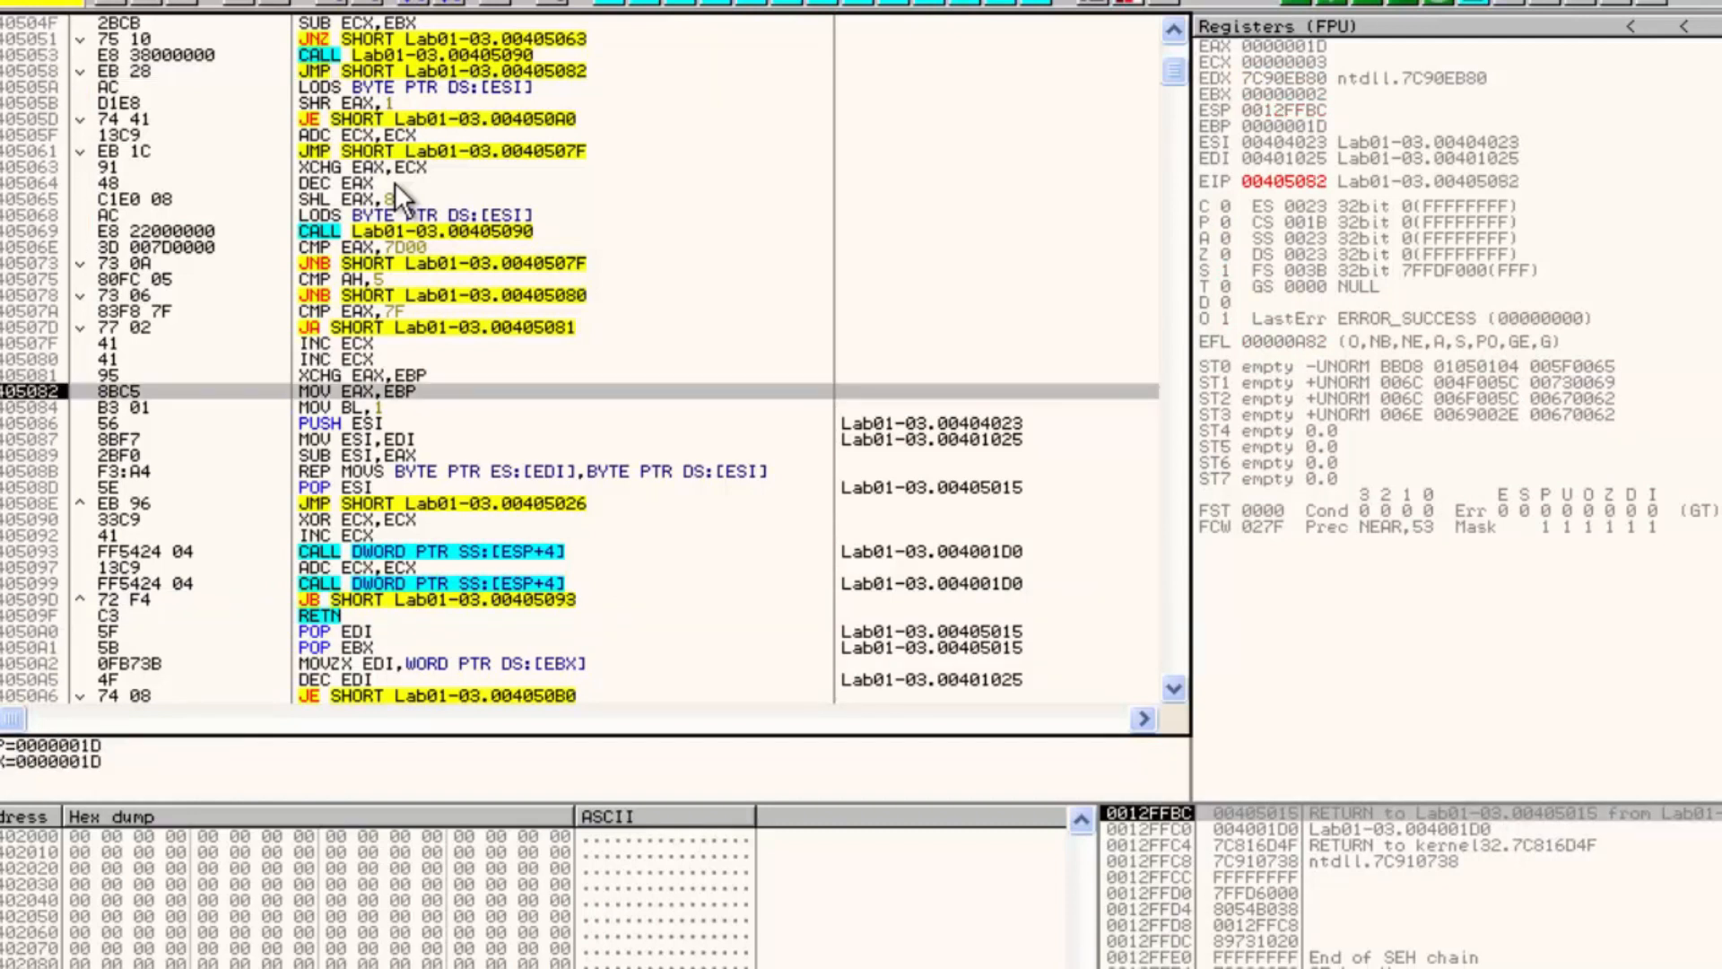
{"action": "key", "text": "F8"}
{"action": "key", "text": "F8"}
{"action": "key", "text": "F8"}
{"action": "key", "text": "F8"}
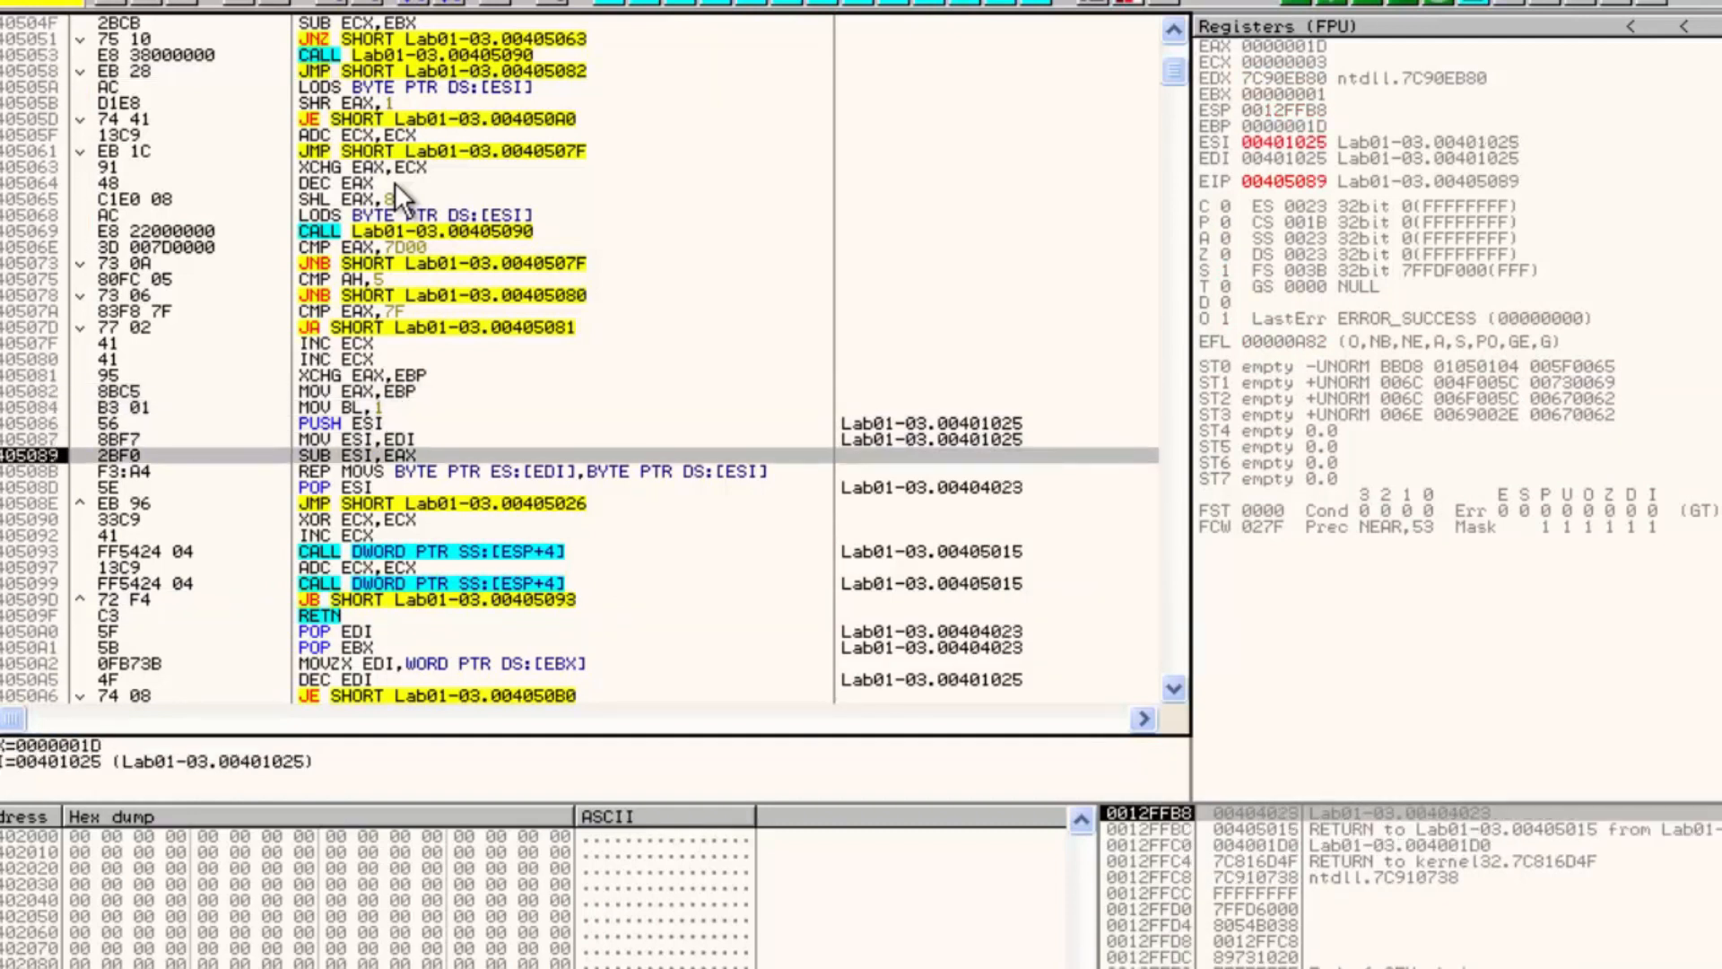
{"action": "key", "text": "F8"}
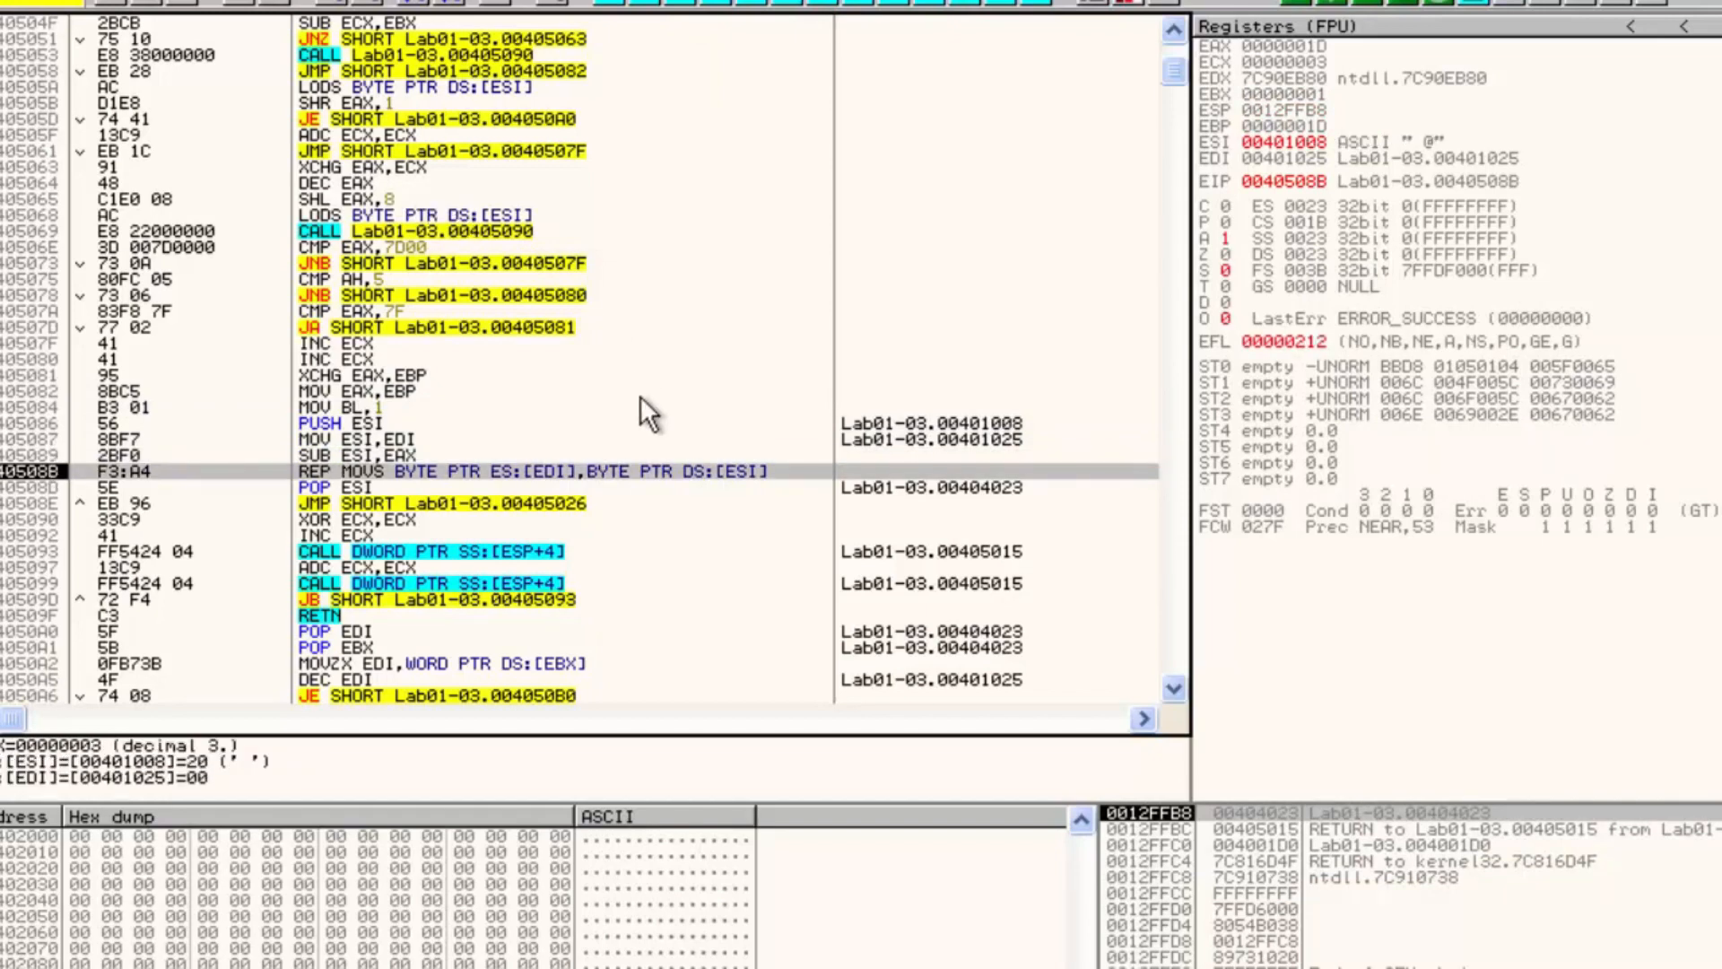
Follow the EDI destination address in the dump and highlight its first bytes
{"action": "left_click", "coordinate": [722, 484]}
{"action": "left_click", "coordinate": [722, 468]}
{"action": "right_click", "coordinate": [1287, 158]}
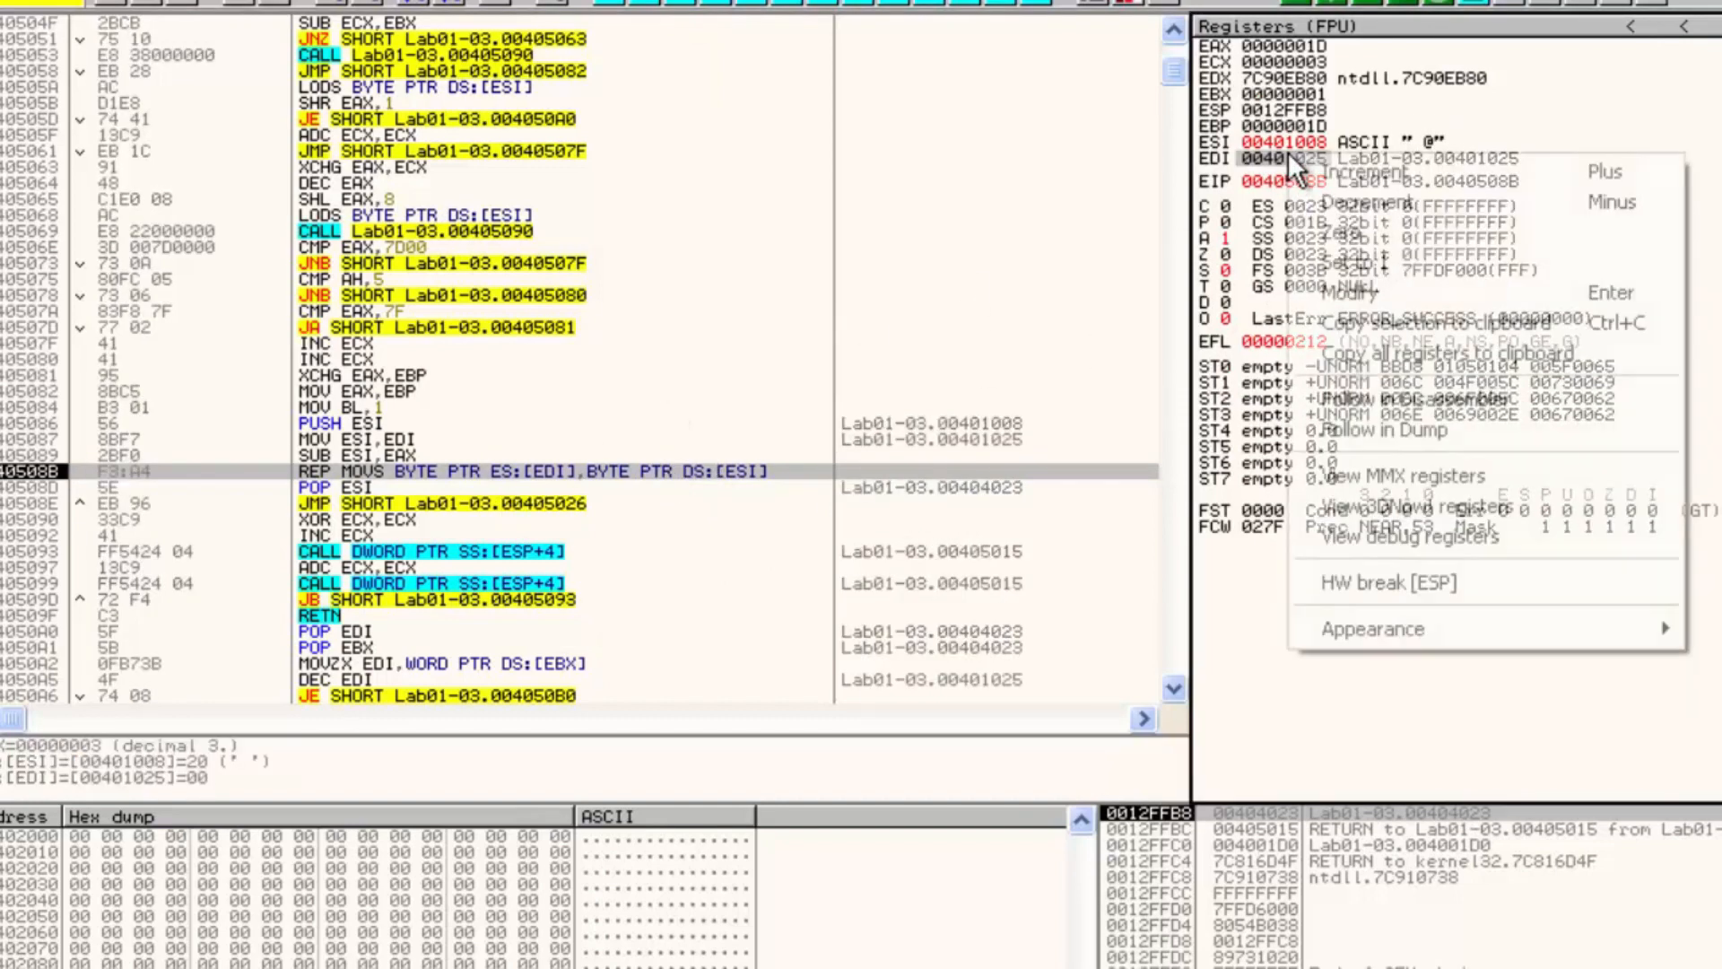
{"action": "left_click", "coordinate": [1400, 433]}
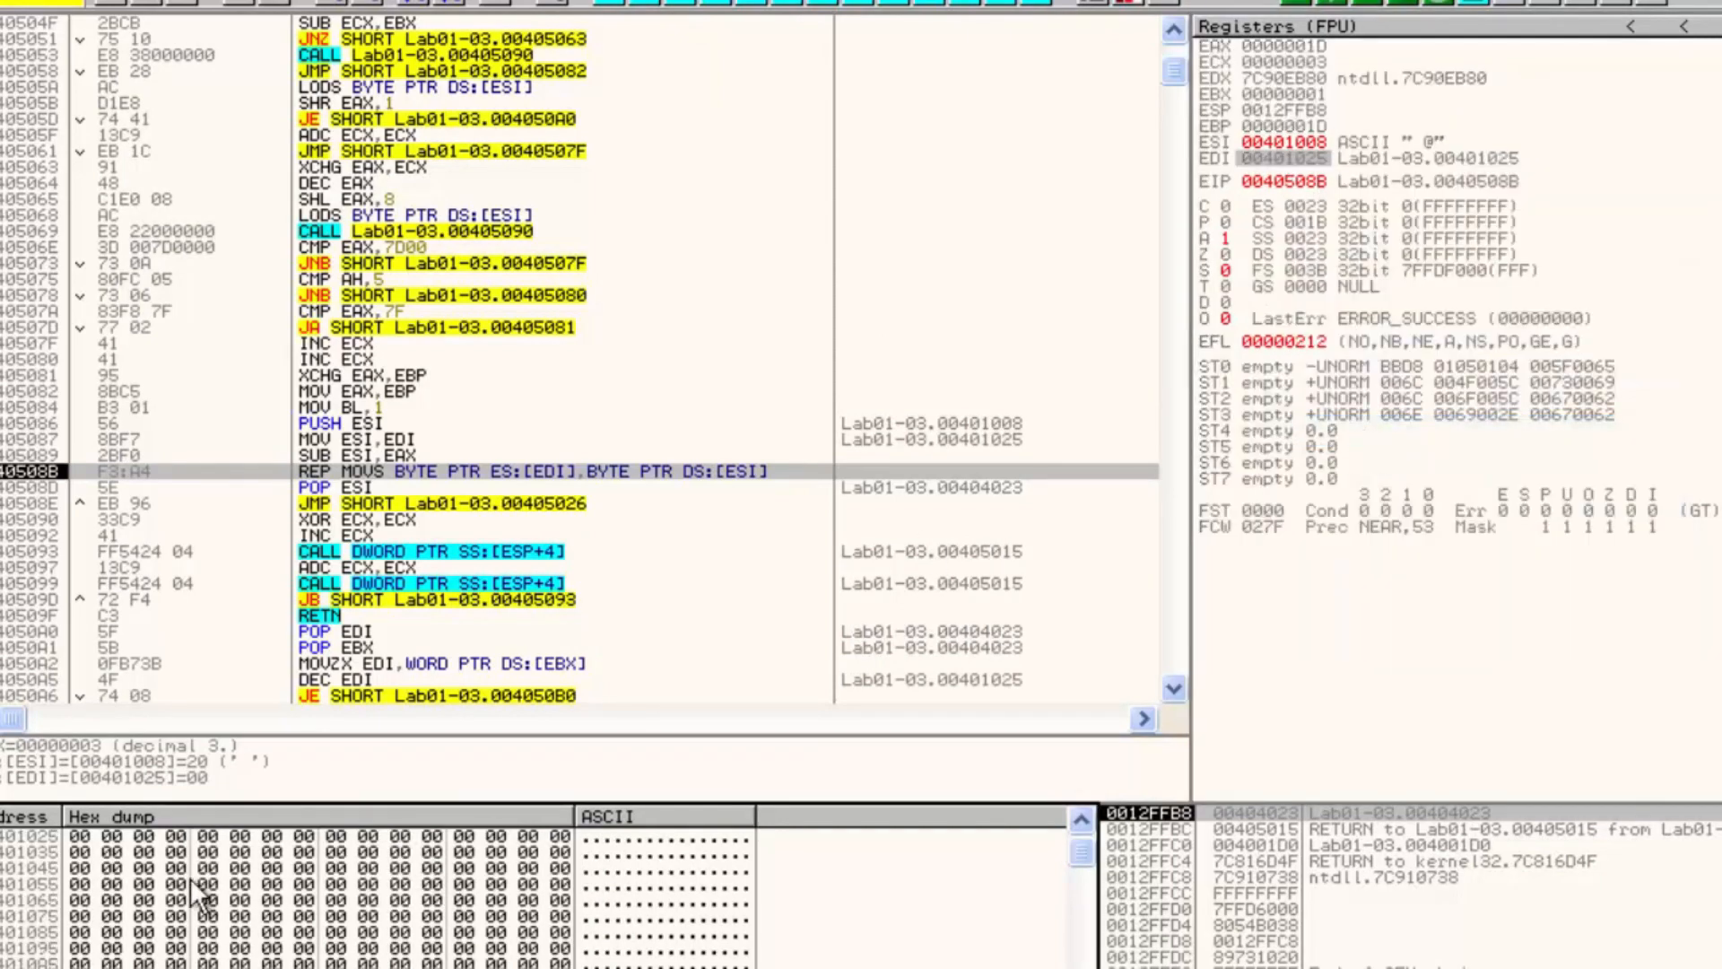
{"action": "left_click_drag", "start_coordinate": [81, 837], "coordinate": [341, 860]}
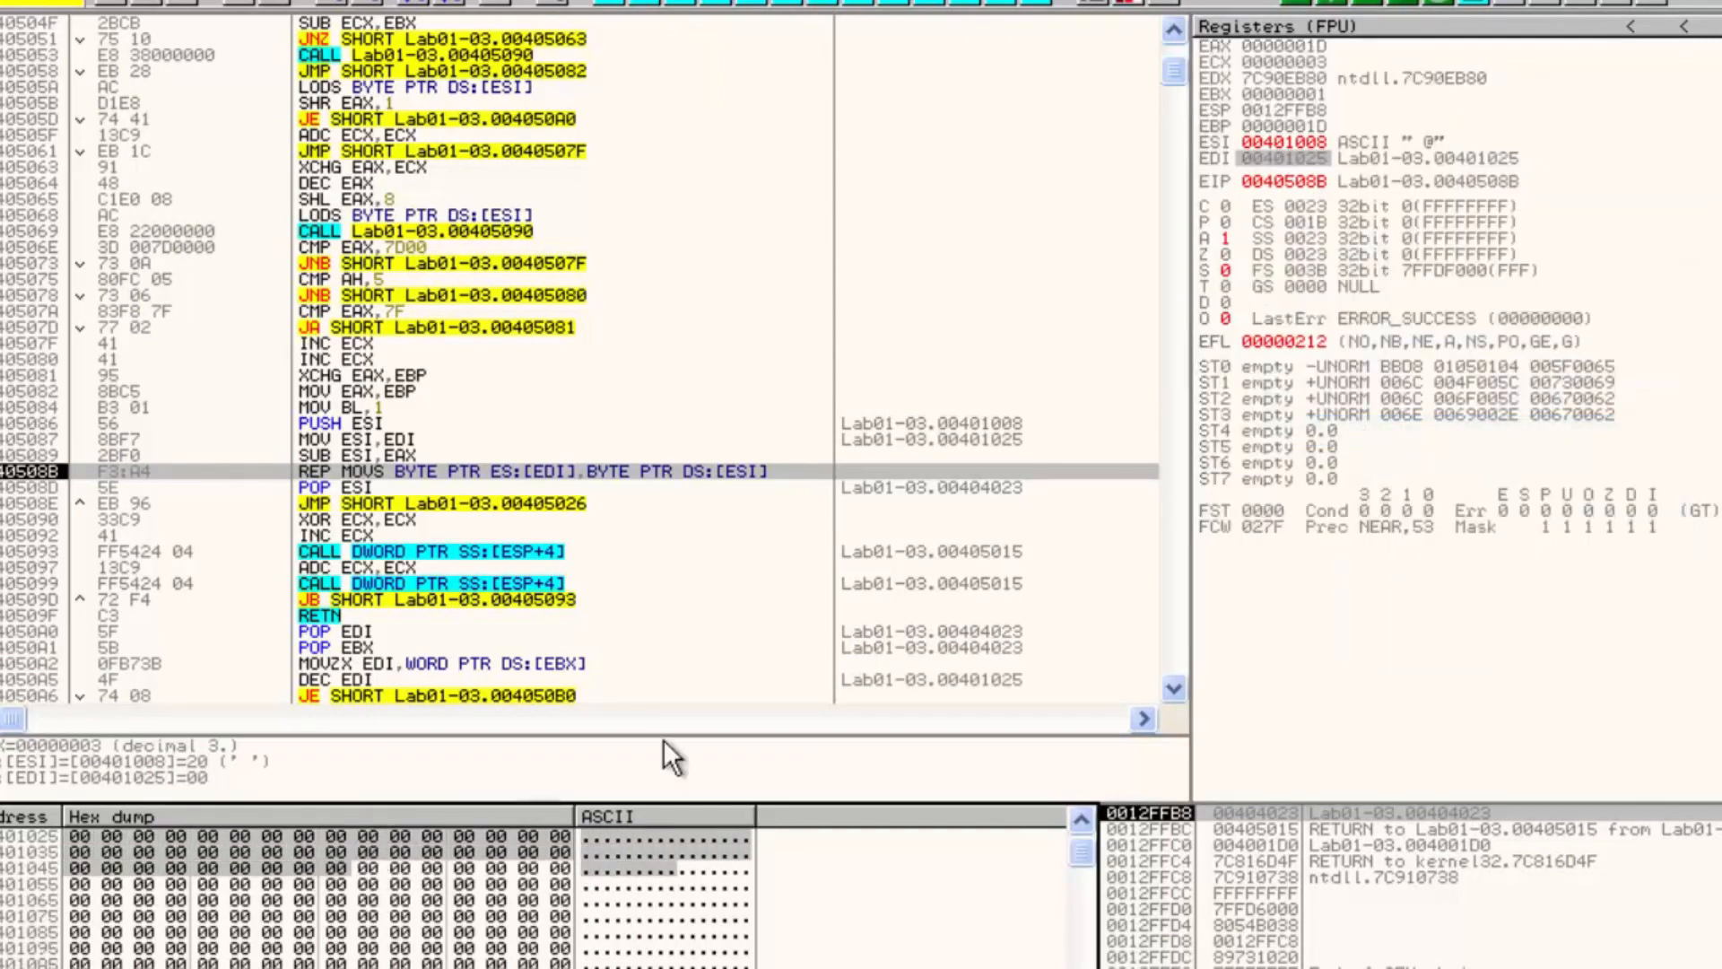
Follow the ESI source address in the dump and highlight the bytes about to be copied
{"action": "right_click", "coordinate": [1281, 148]}
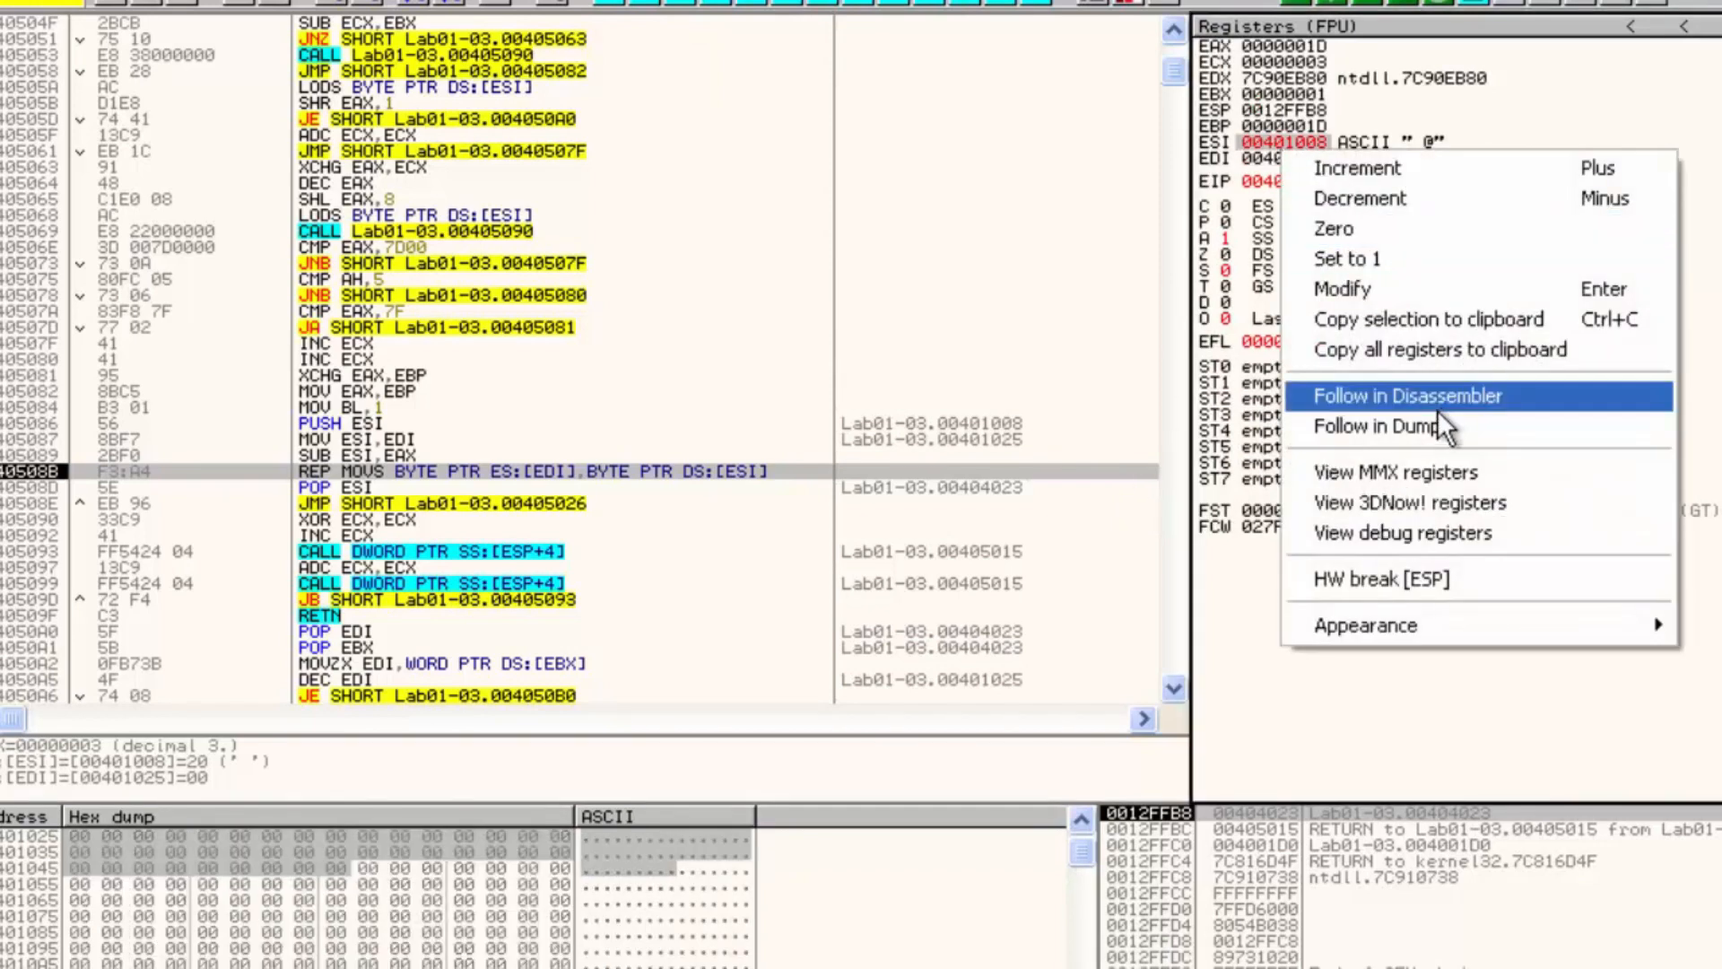
{"action": "left_click", "coordinate": [1410, 427]}
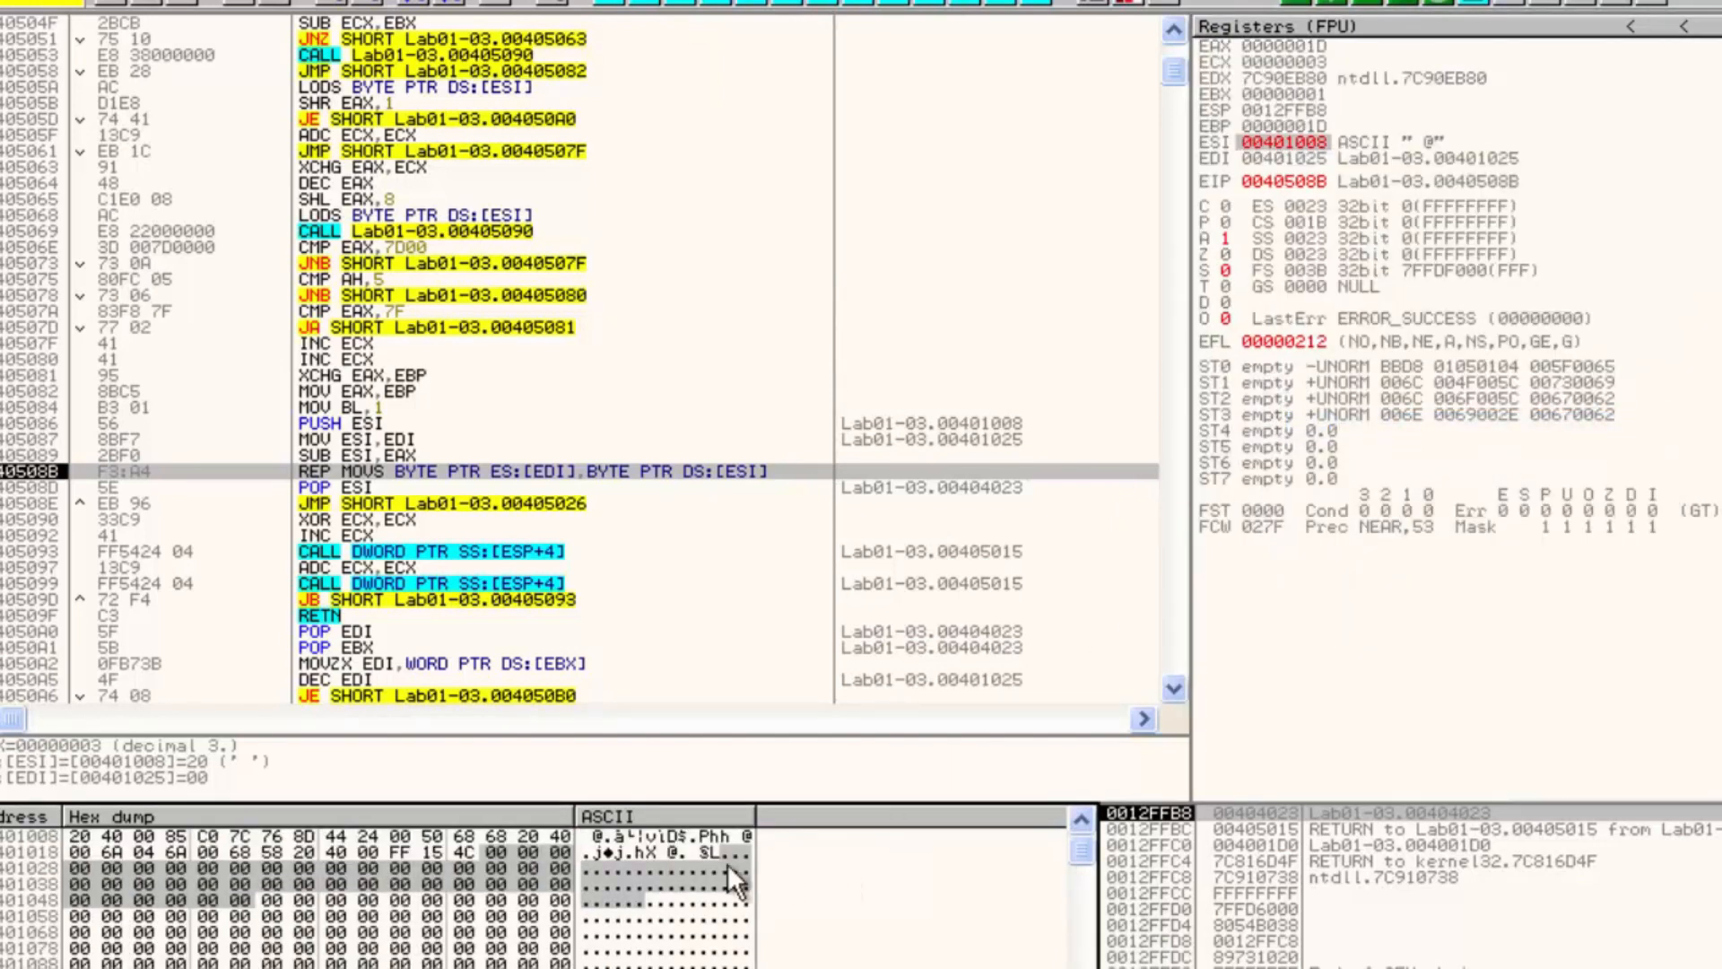
{"action": "left_click", "coordinate": [530, 853]}
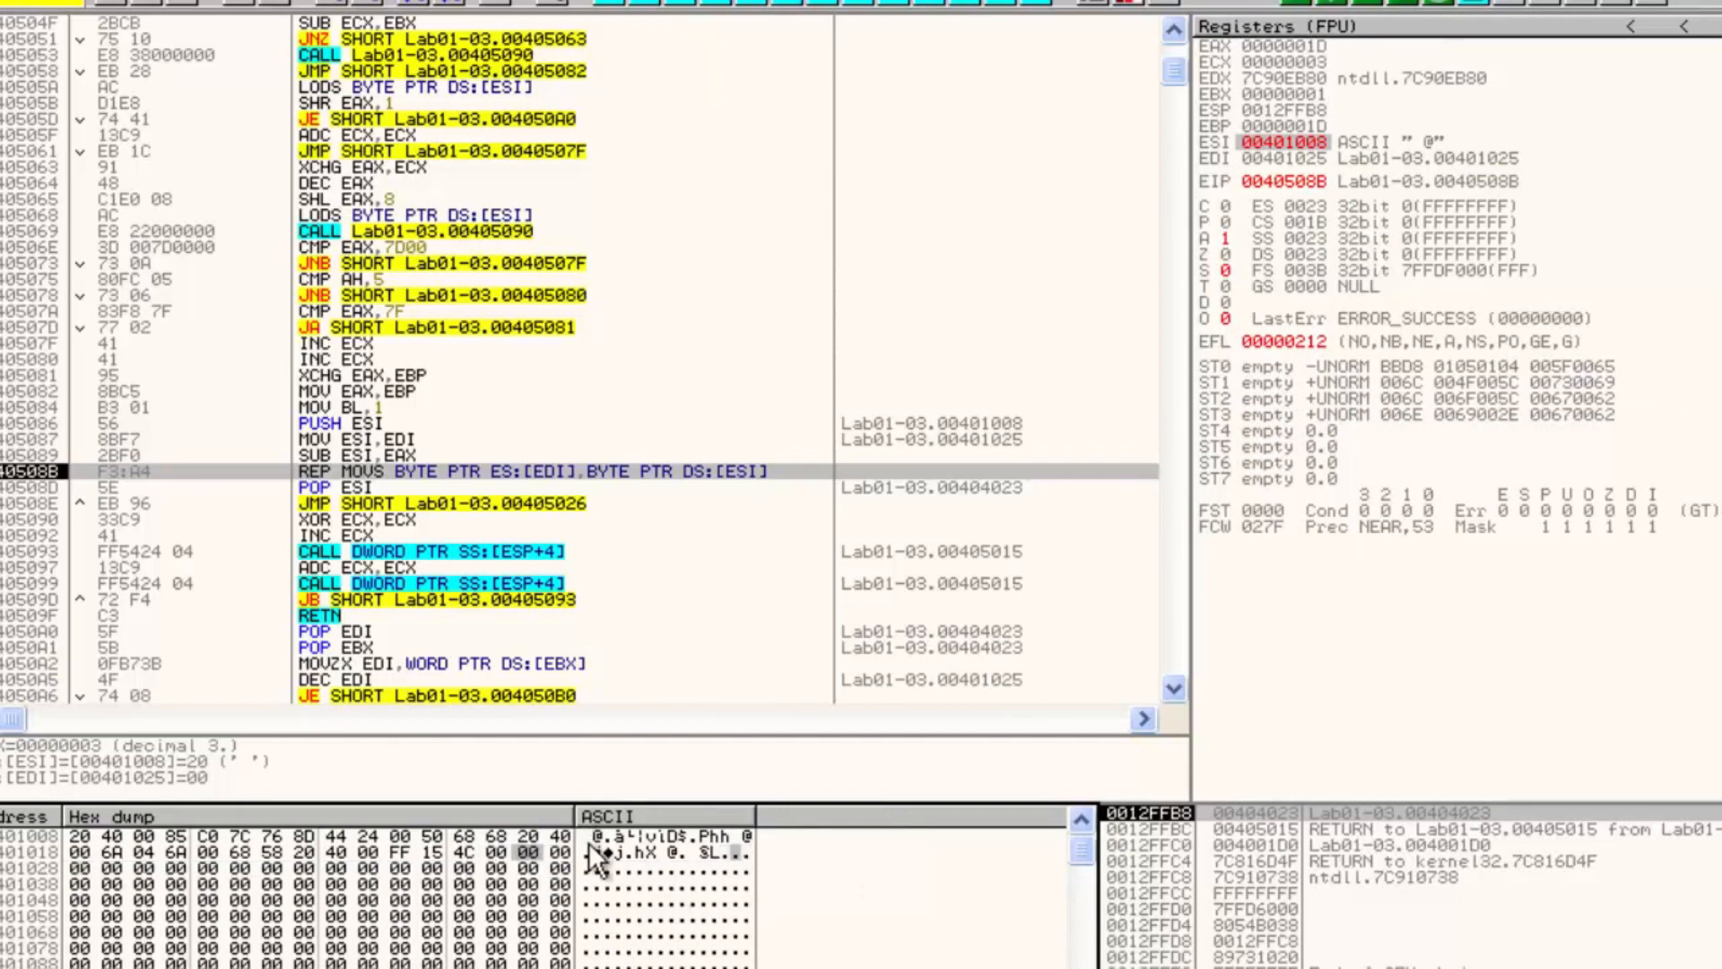
{"action": "left_click_drag", "start_coordinate": [368, 853], "coordinate": [194, 838]}
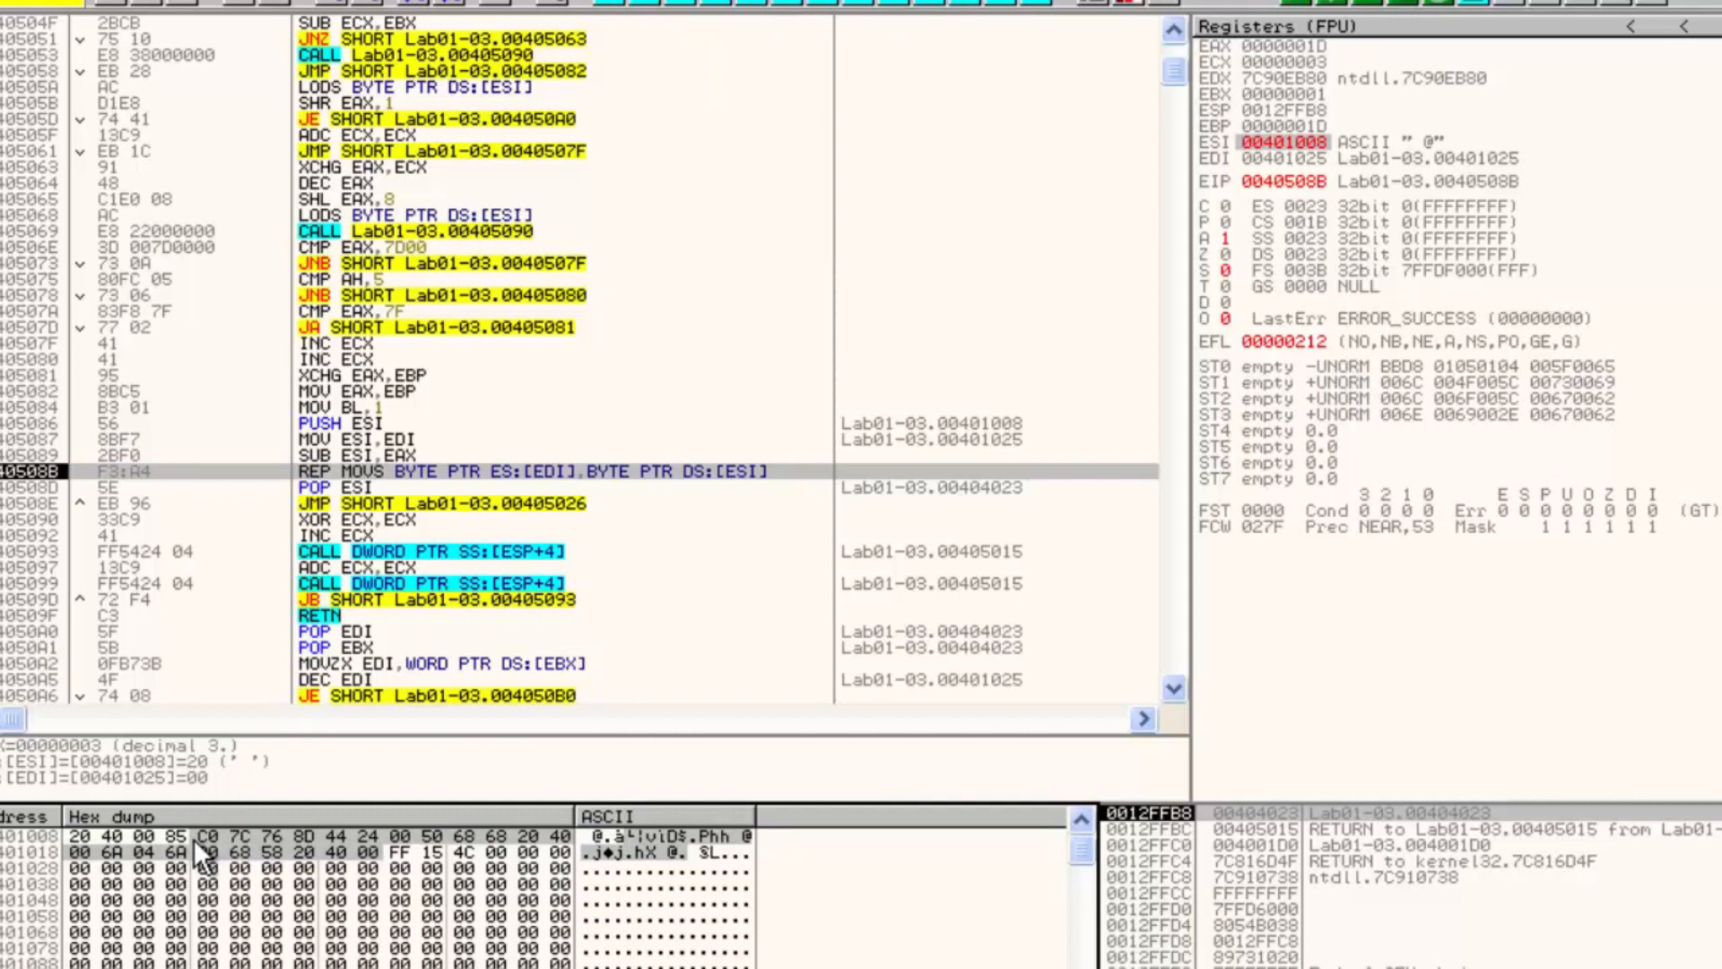
Execute the REP MOVS copy and step over through the jump back to 00405029
{"action": "key", "text": "F8"}
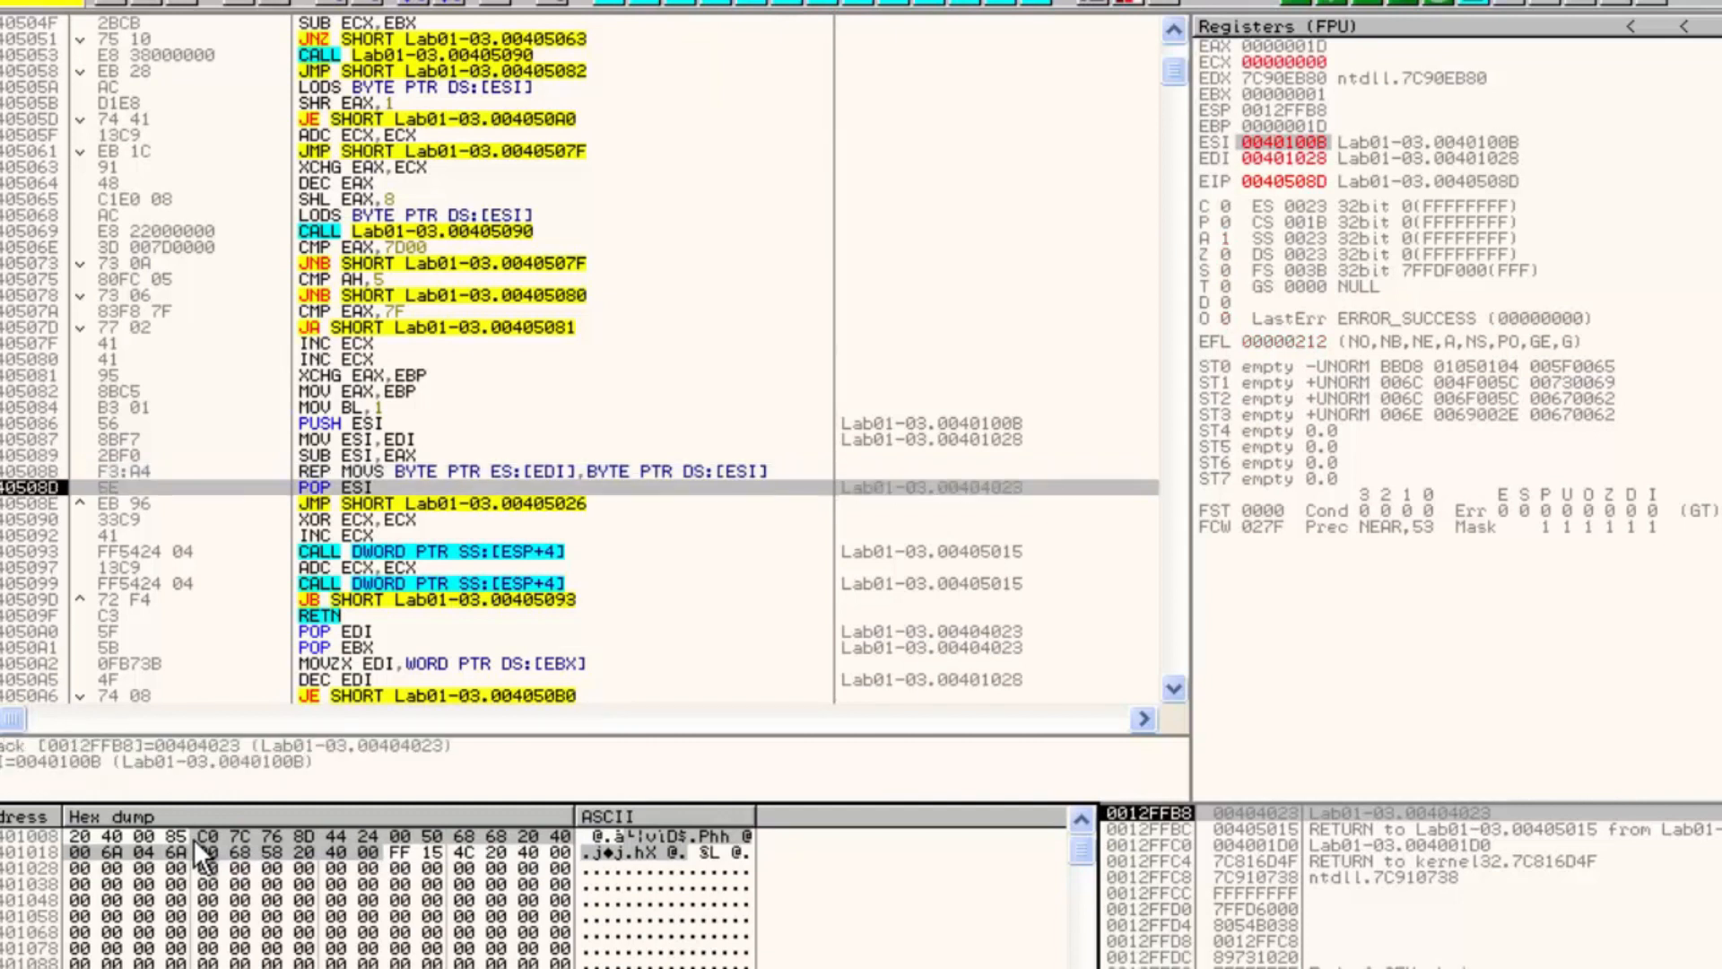
{"action": "key", "text": "F8"}
Step over the decompression loop again down to the JMP at 0040508E
{"action": "key", "text": "F8"}
{"action": "key", "text": "F8"}
{"action": "key", "text": "F8"}
{"action": "key", "text": "F8"}
{"action": "key", "text": "F8"}
{"action": "key", "text": "F8"}
{"action": "key", "text": "F8"}
{"action": "key", "text": "F8"}
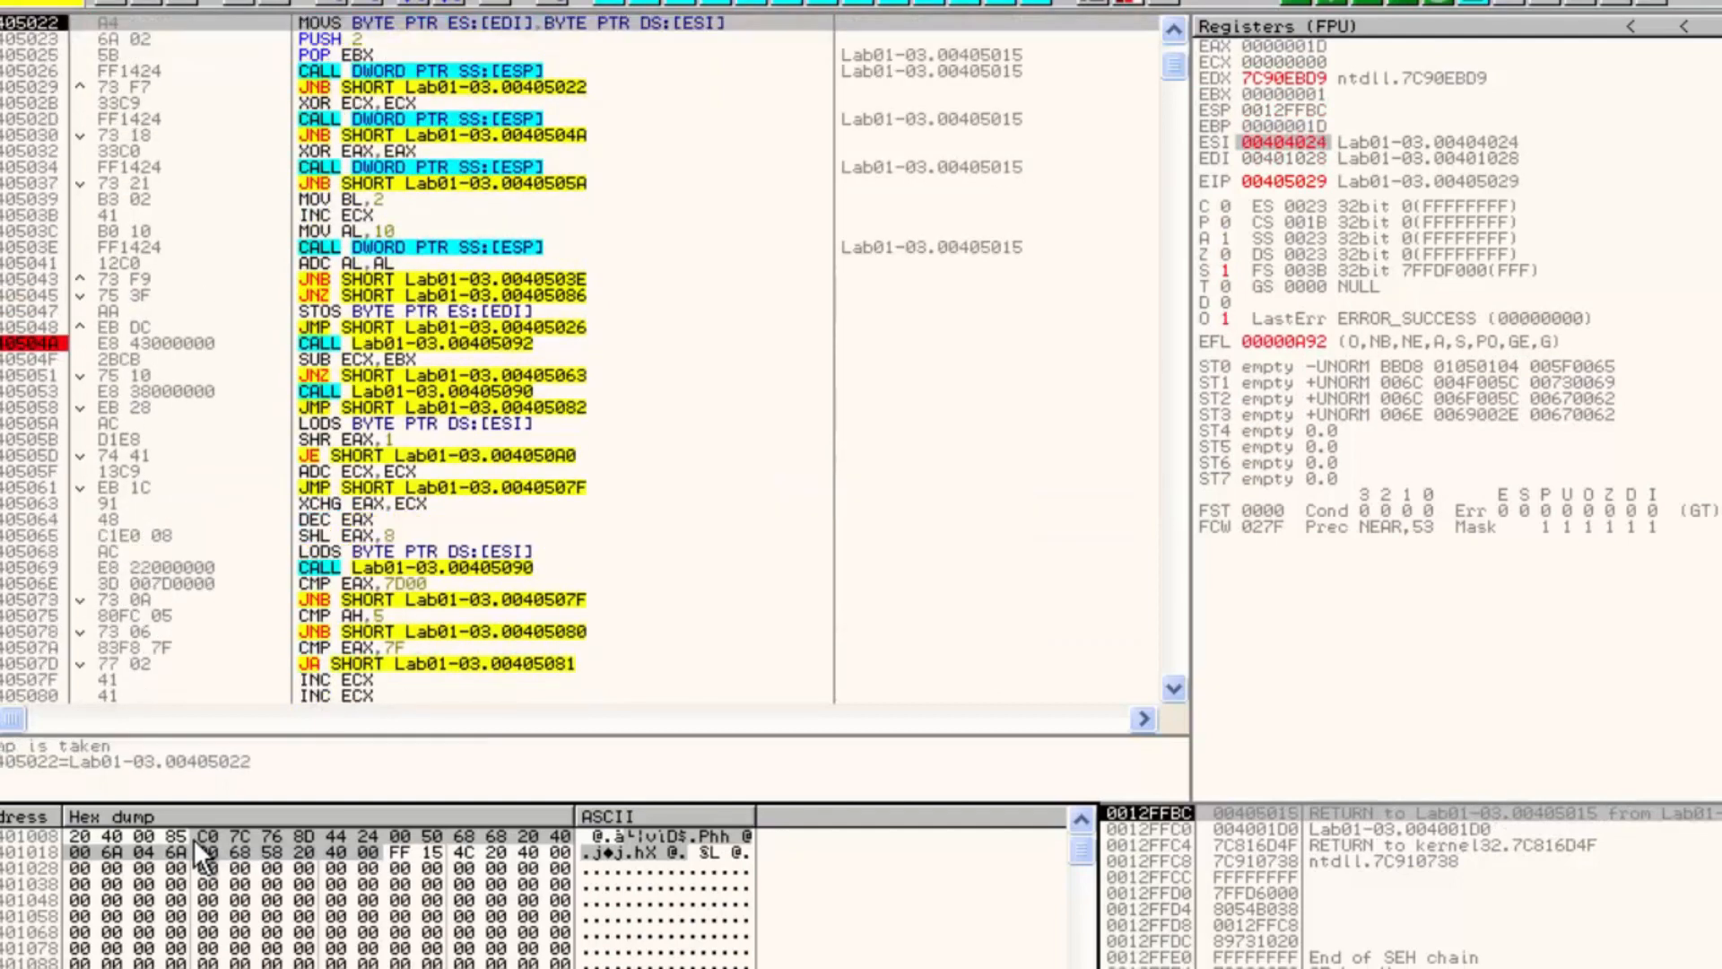
{"action": "key", "text": "F8"}
{"action": "key", "text": "F8"}
{"action": "key", "text": "F8"}
{"action": "key", "text": "F8"}
{"action": "key", "text": "F8"}
{"action": "key", "text": "F8"}
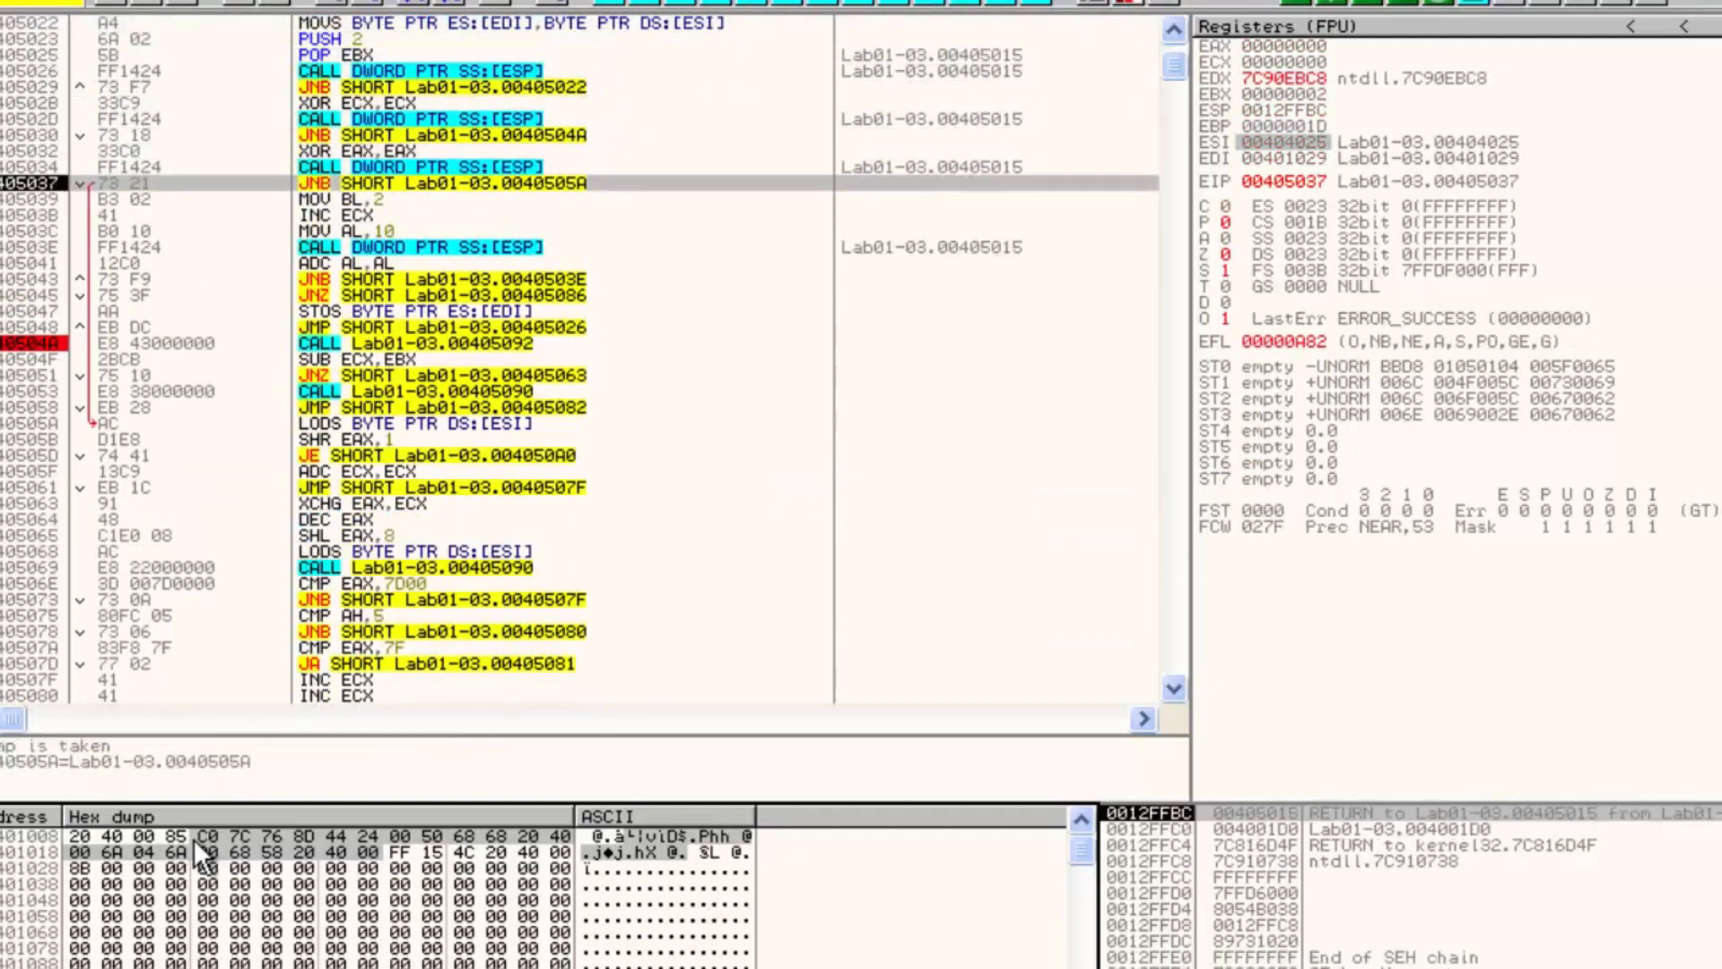
{"action": "key", "text": "F8"}
{"action": "key", "text": "F8"}
{"action": "key", "text": "F8"}
{"action": "key", "text": "F8"}
{"action": "key", "text": "F8"}
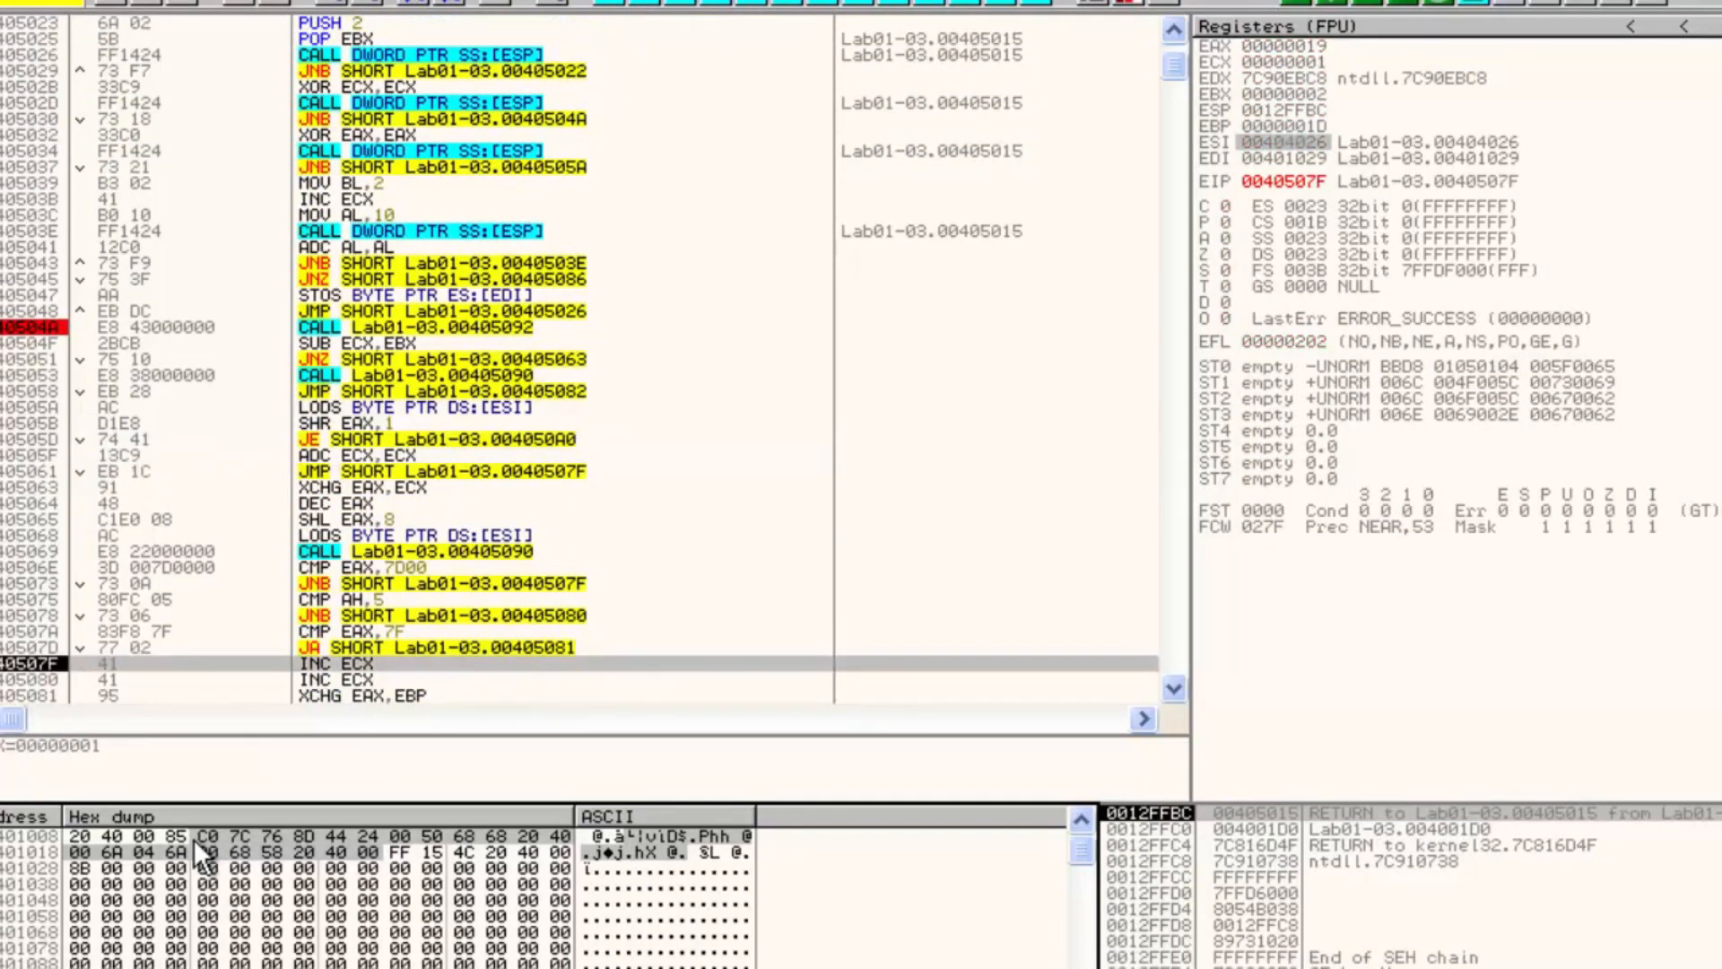
{"action": "key", "text": "F8"}
{"action": "key", "text": "F8"}
{"action": "key", "text": "F8"}
{"action": "key", "text": "F8"}
{"action": "key", "text": "F8"}
{"action": "key", "text": "F8"}
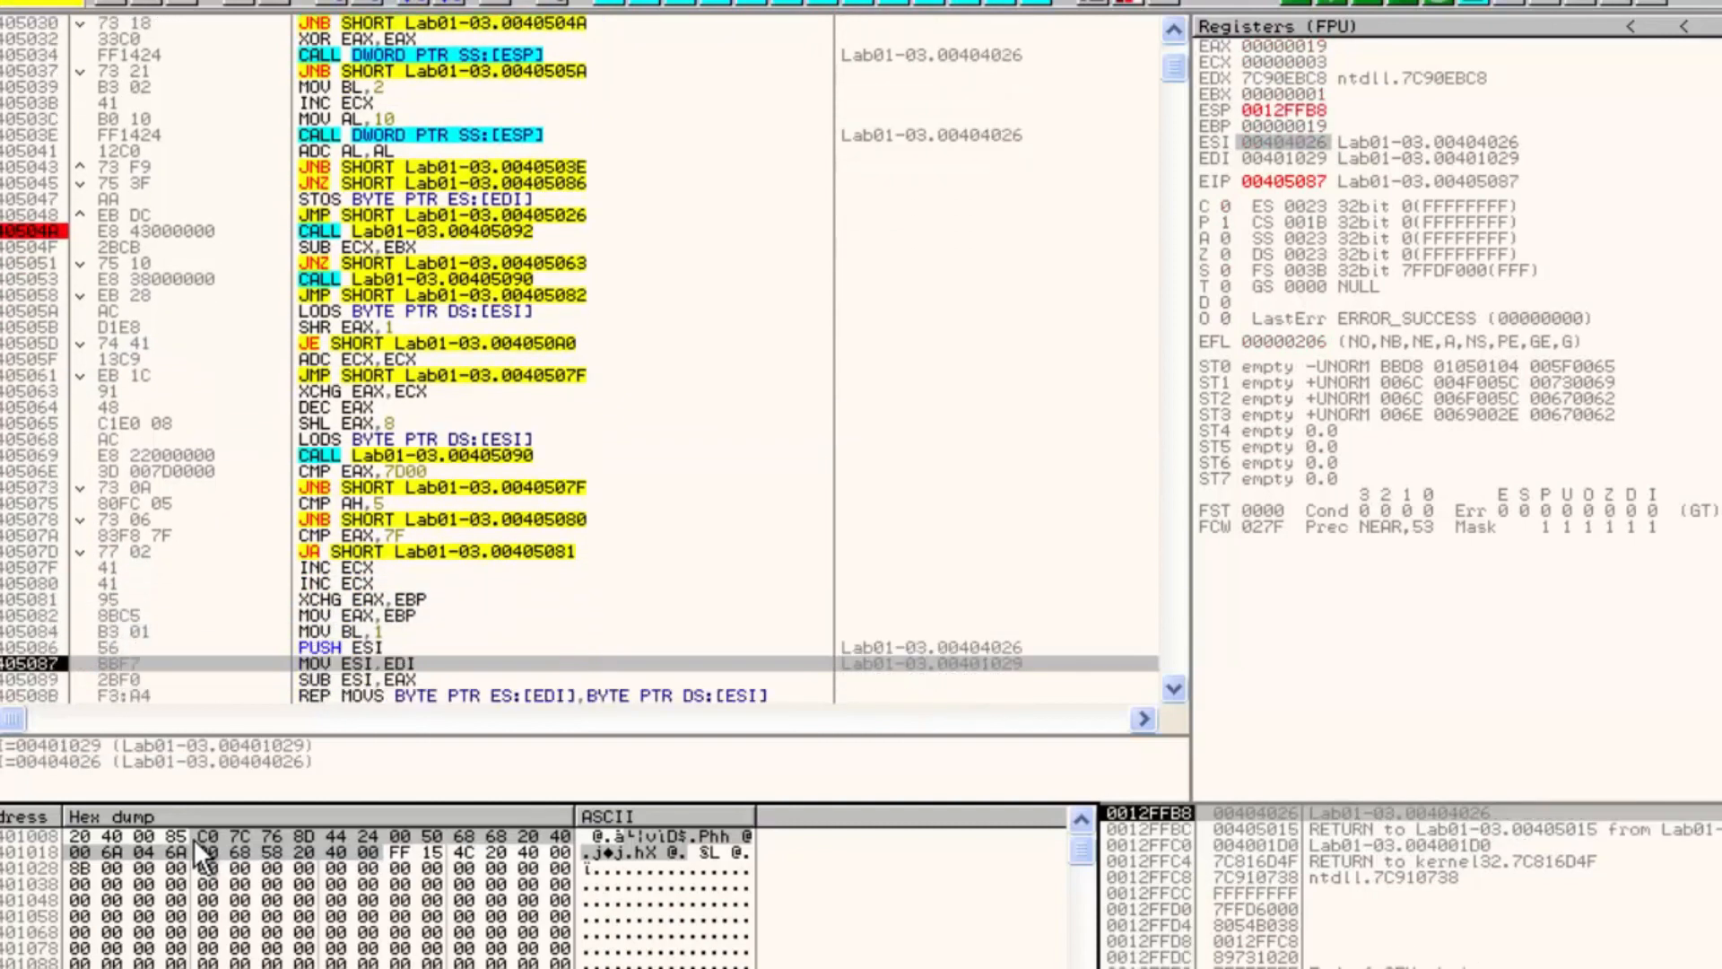
{"action": "key", "text": "F8"}
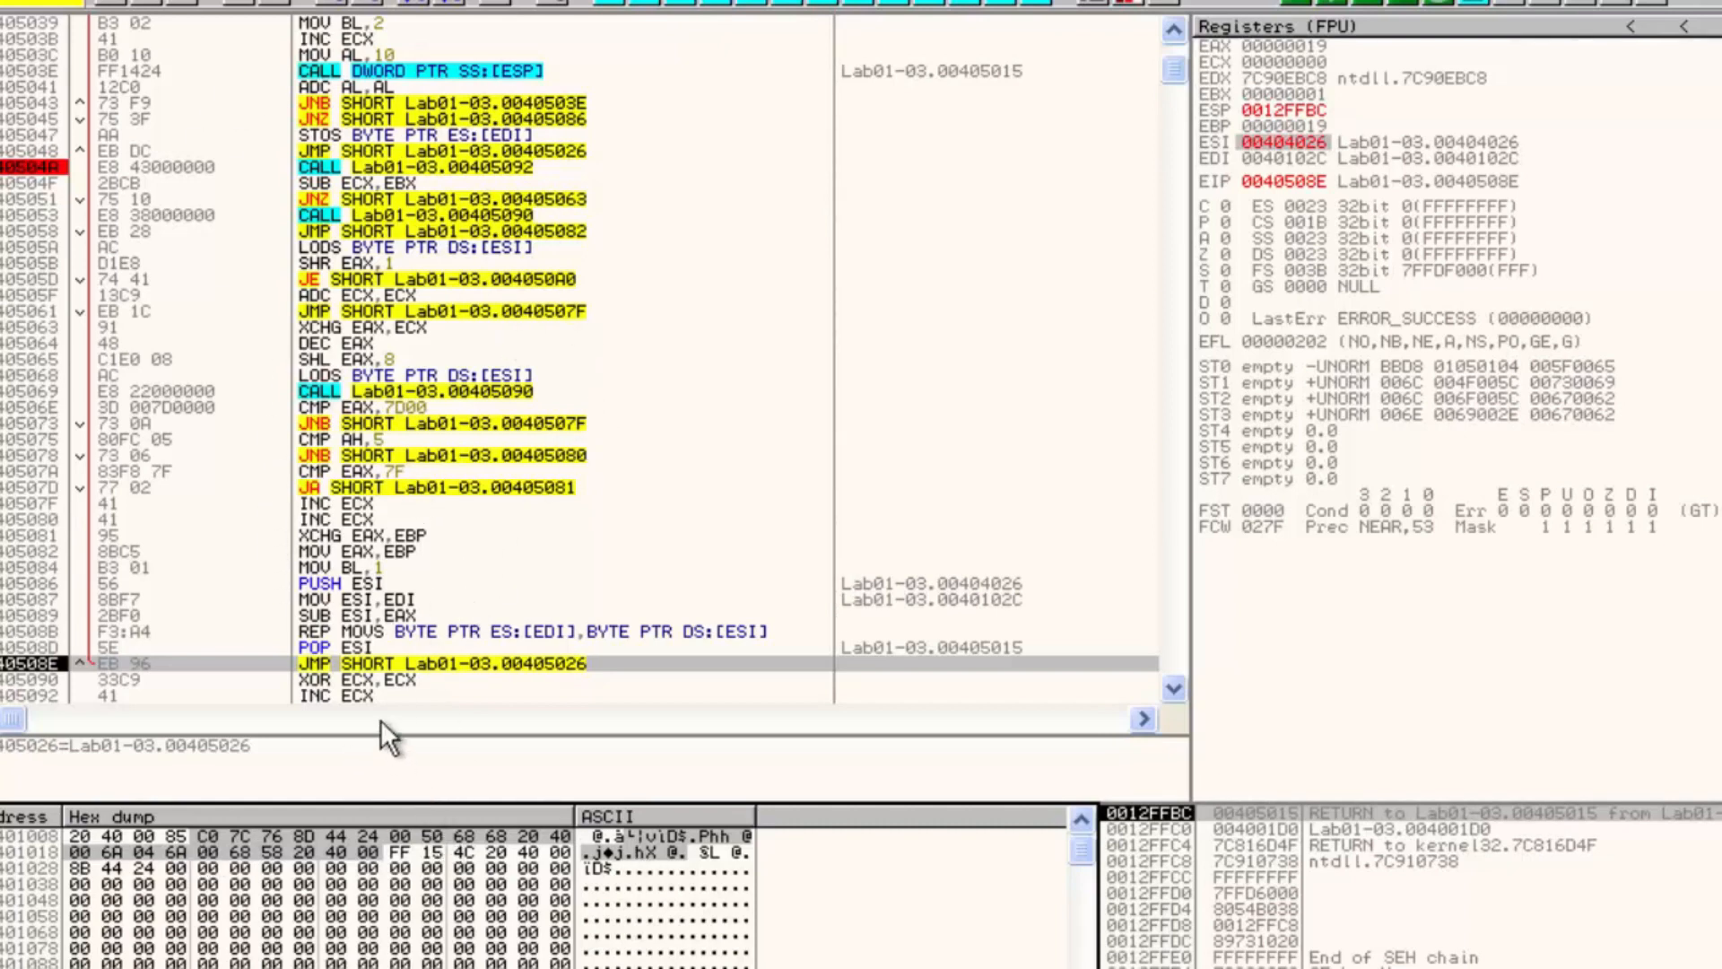
Set a breakpoint on the XOR at 00405090 and run until execution stops there
{"action": "left_click", "coordinate": [375, 686]}
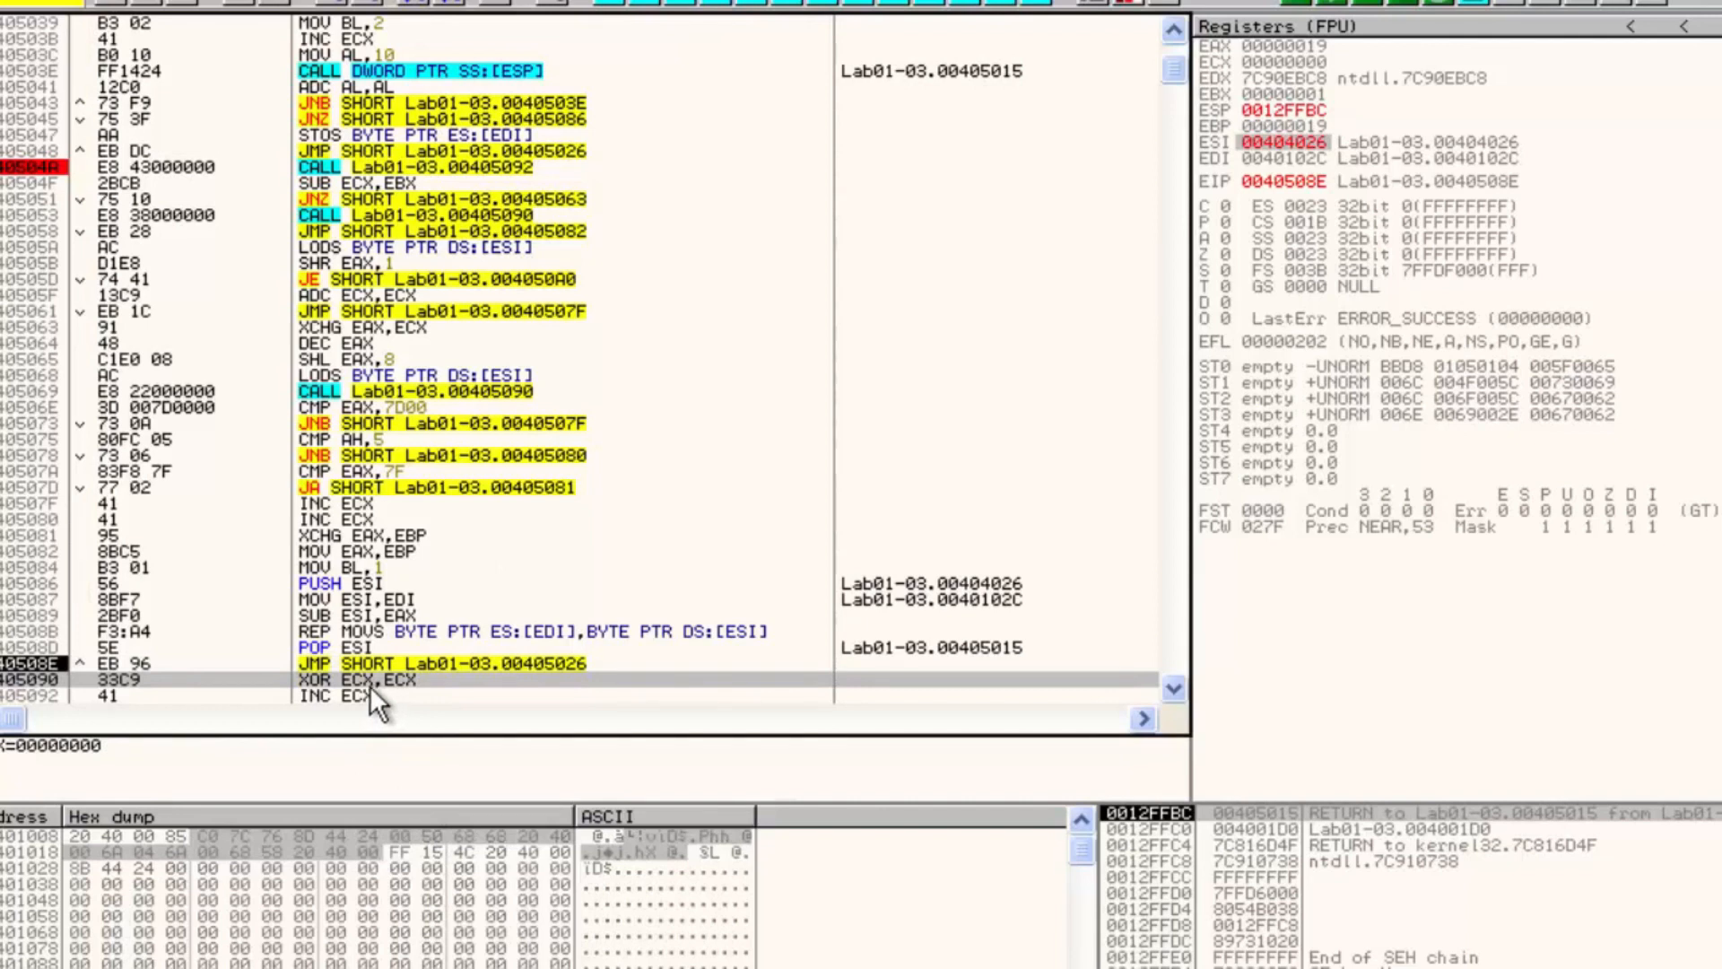
{"action": "key", "text": "F2"}
{"action": "key", "text": "F9"}
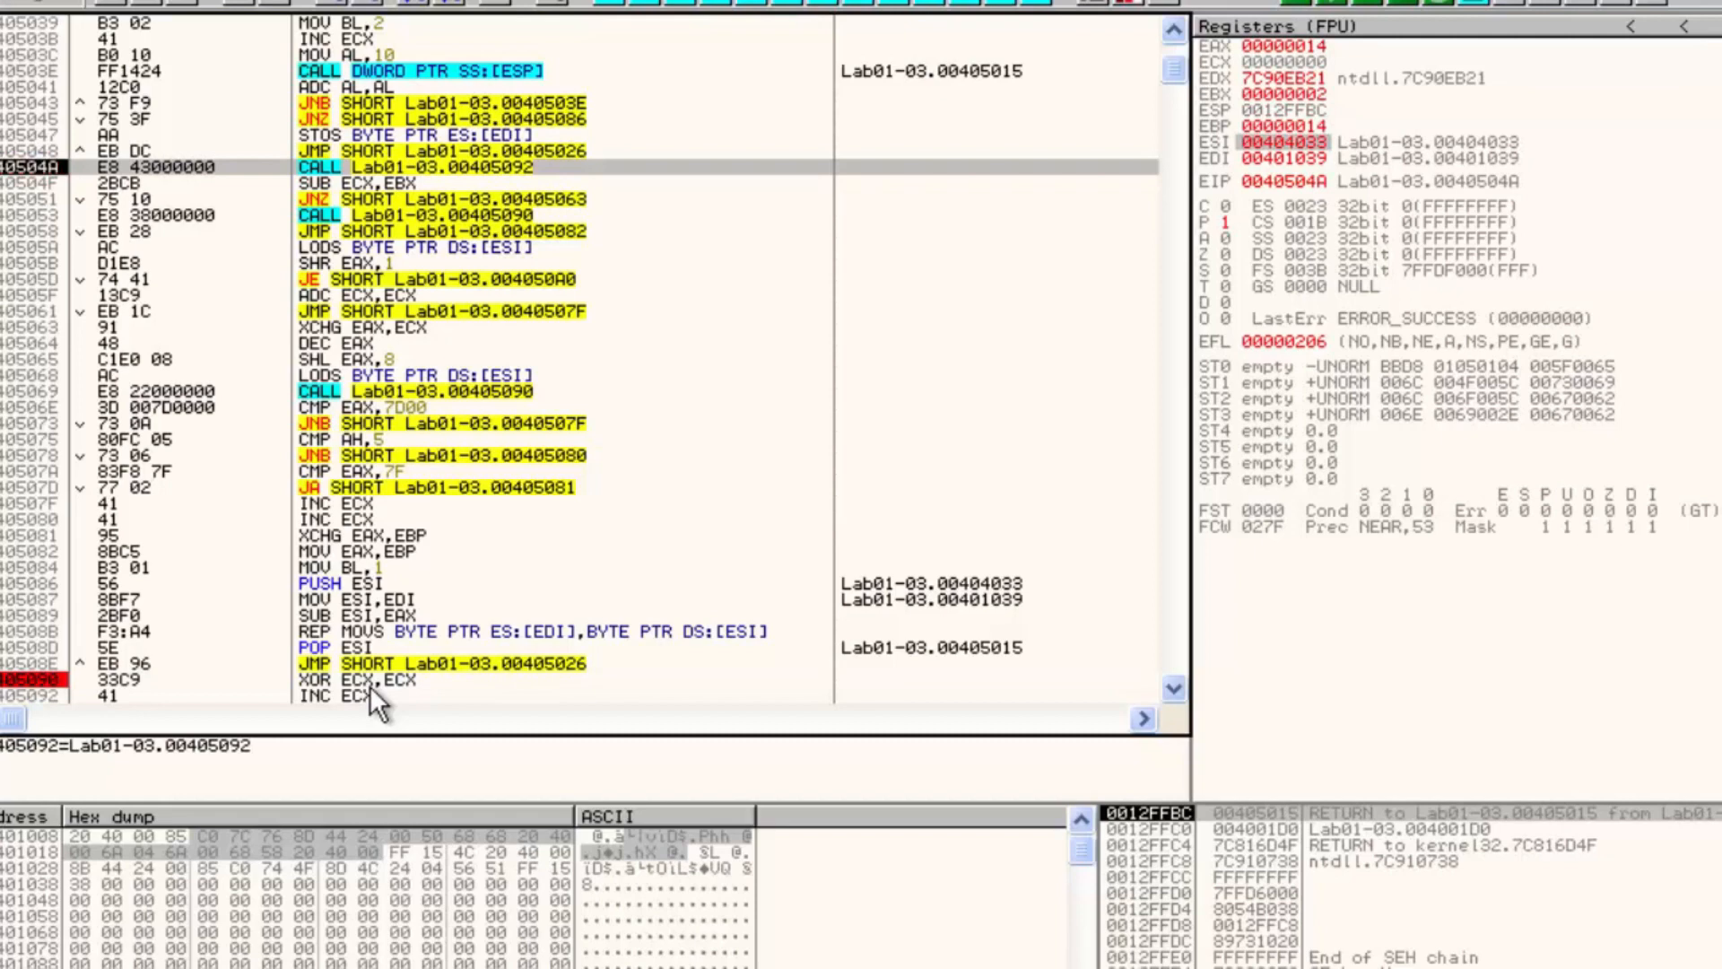
{"action": "key", "text": "F9"}
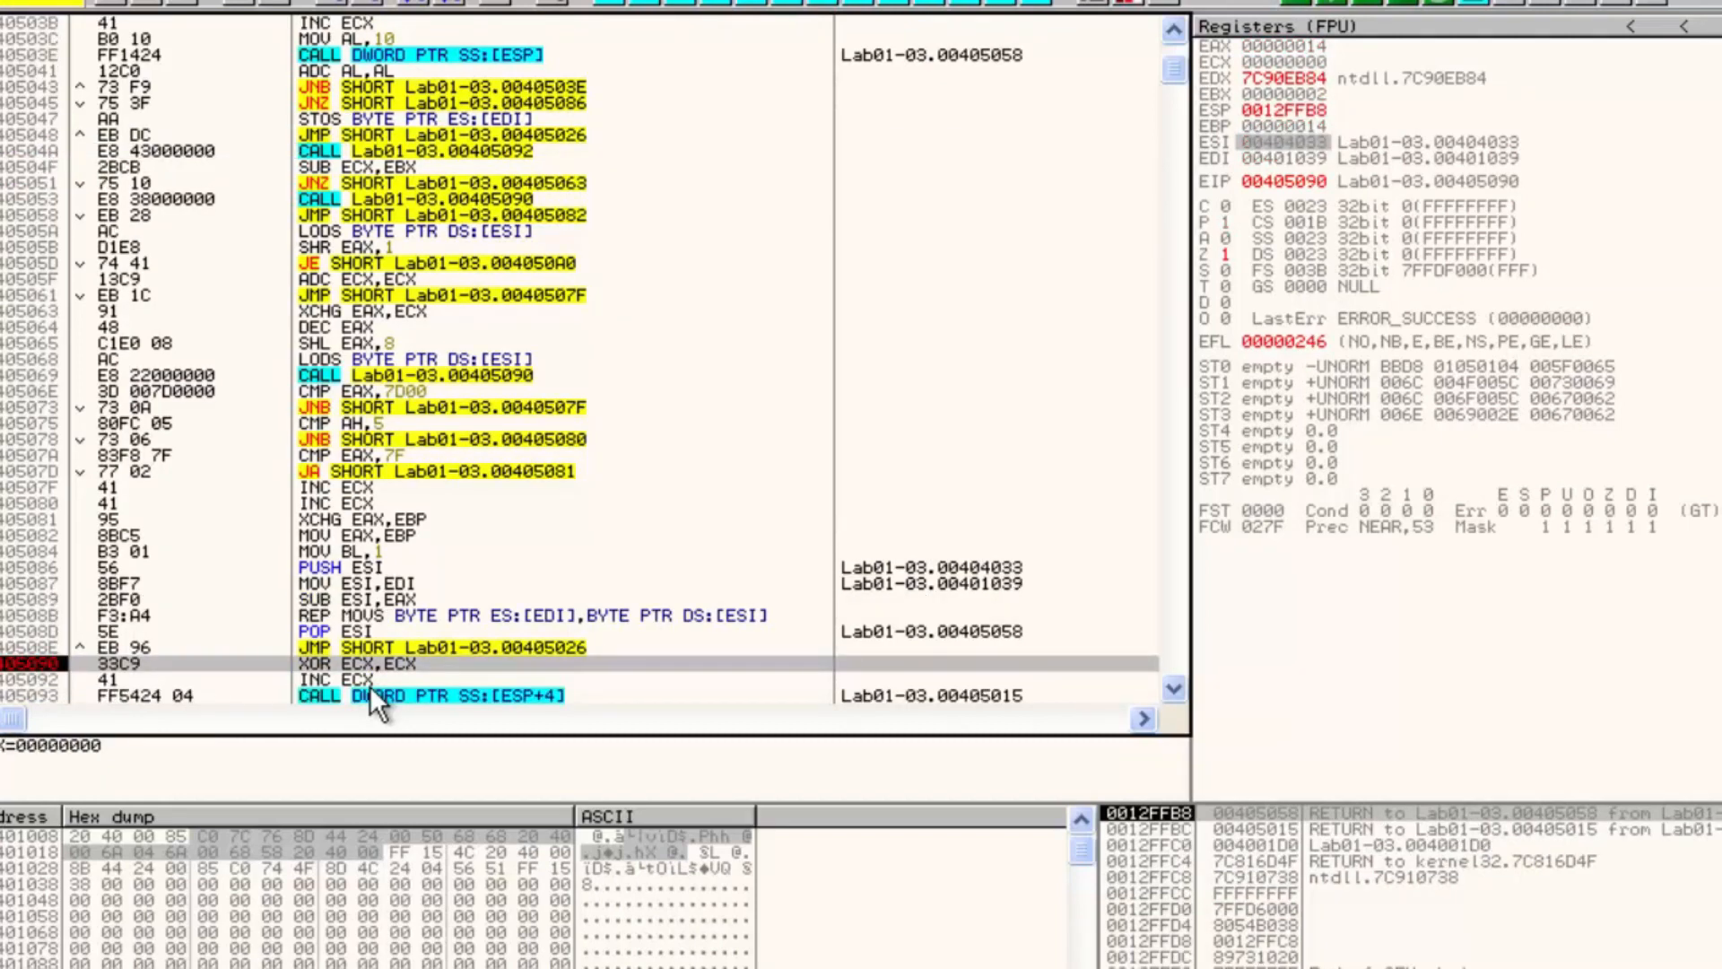
Follow EDI and ESI in the dump and scroll through the decompressed bytes
{"action": "right_click", "coordinate": [1300, 164]}
{"action": "left_click", "coordinate": [1390, 441]}
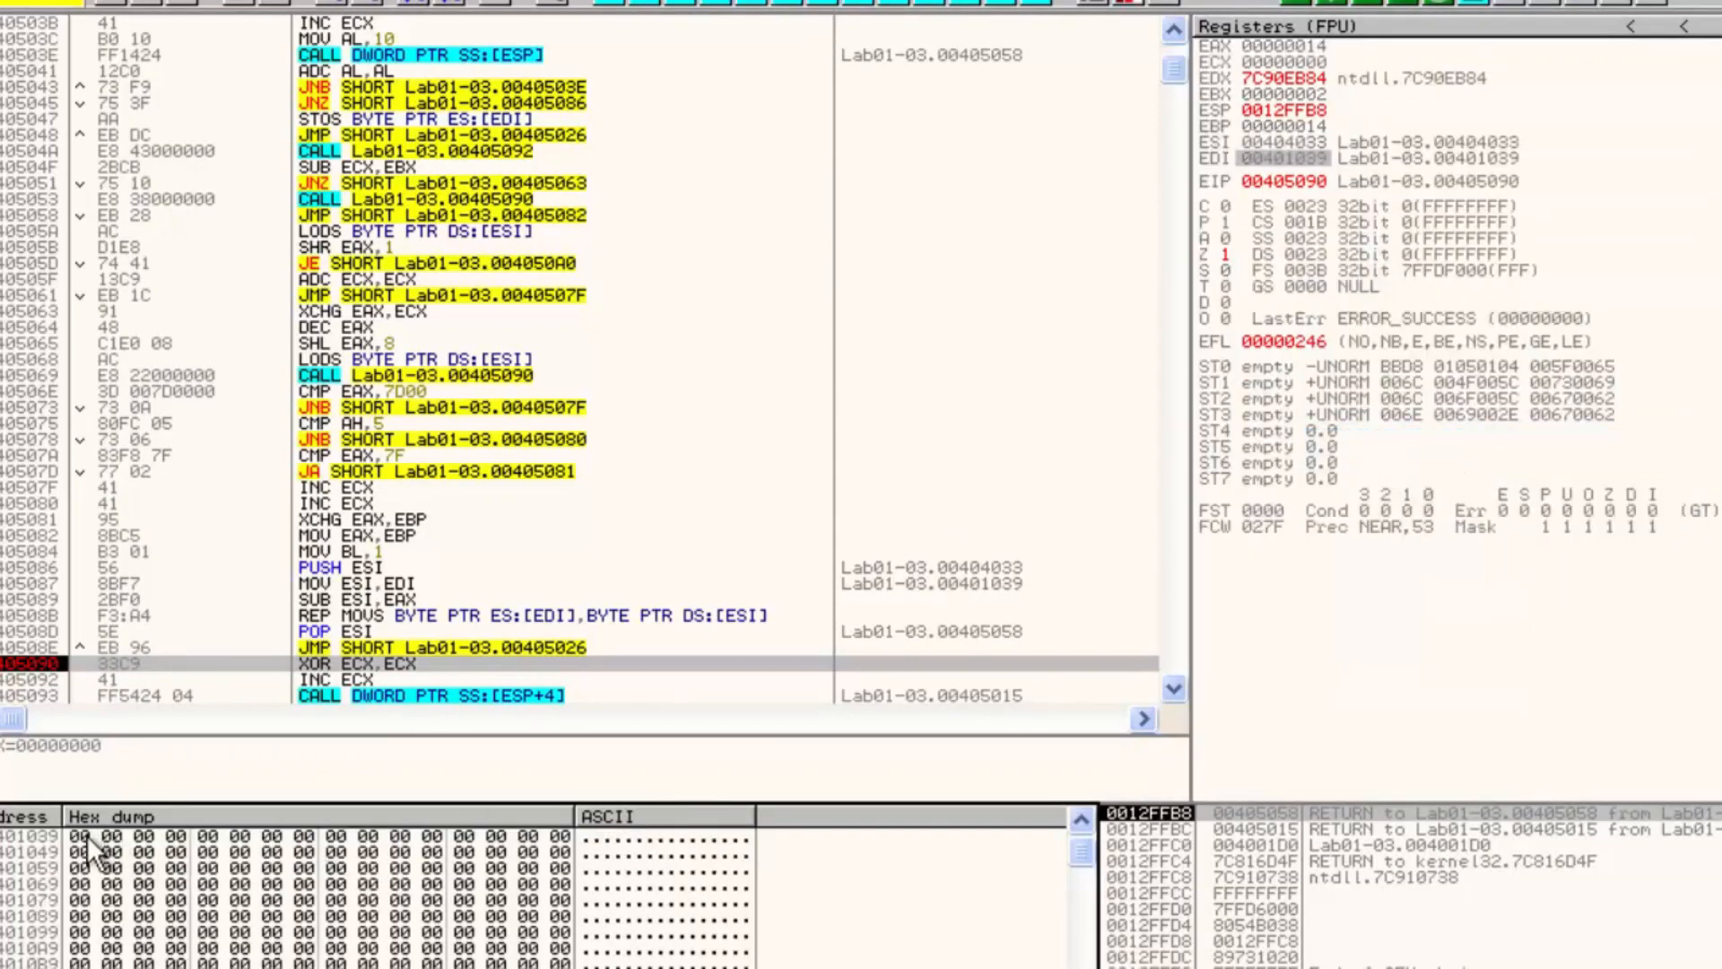
{"action": "left_click_drag", "start_coordinate": [88, 836], "coordinate": [400, 852]}
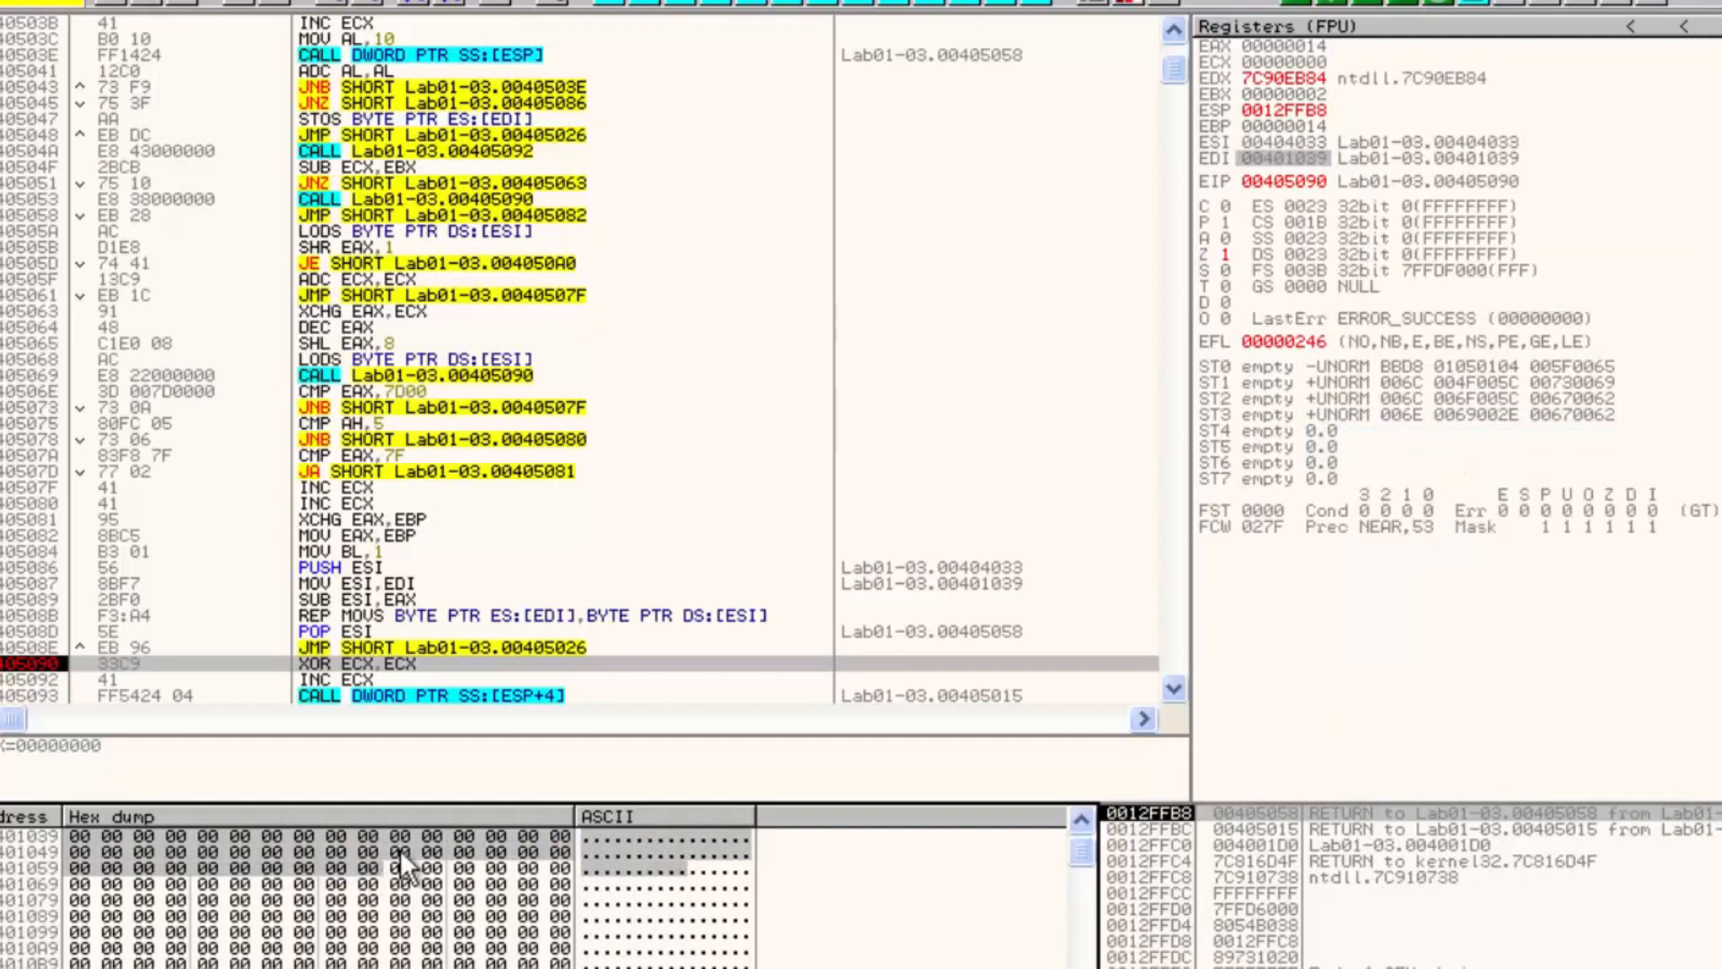
{"action": "right_click", "coordinate": [1275, 143]}
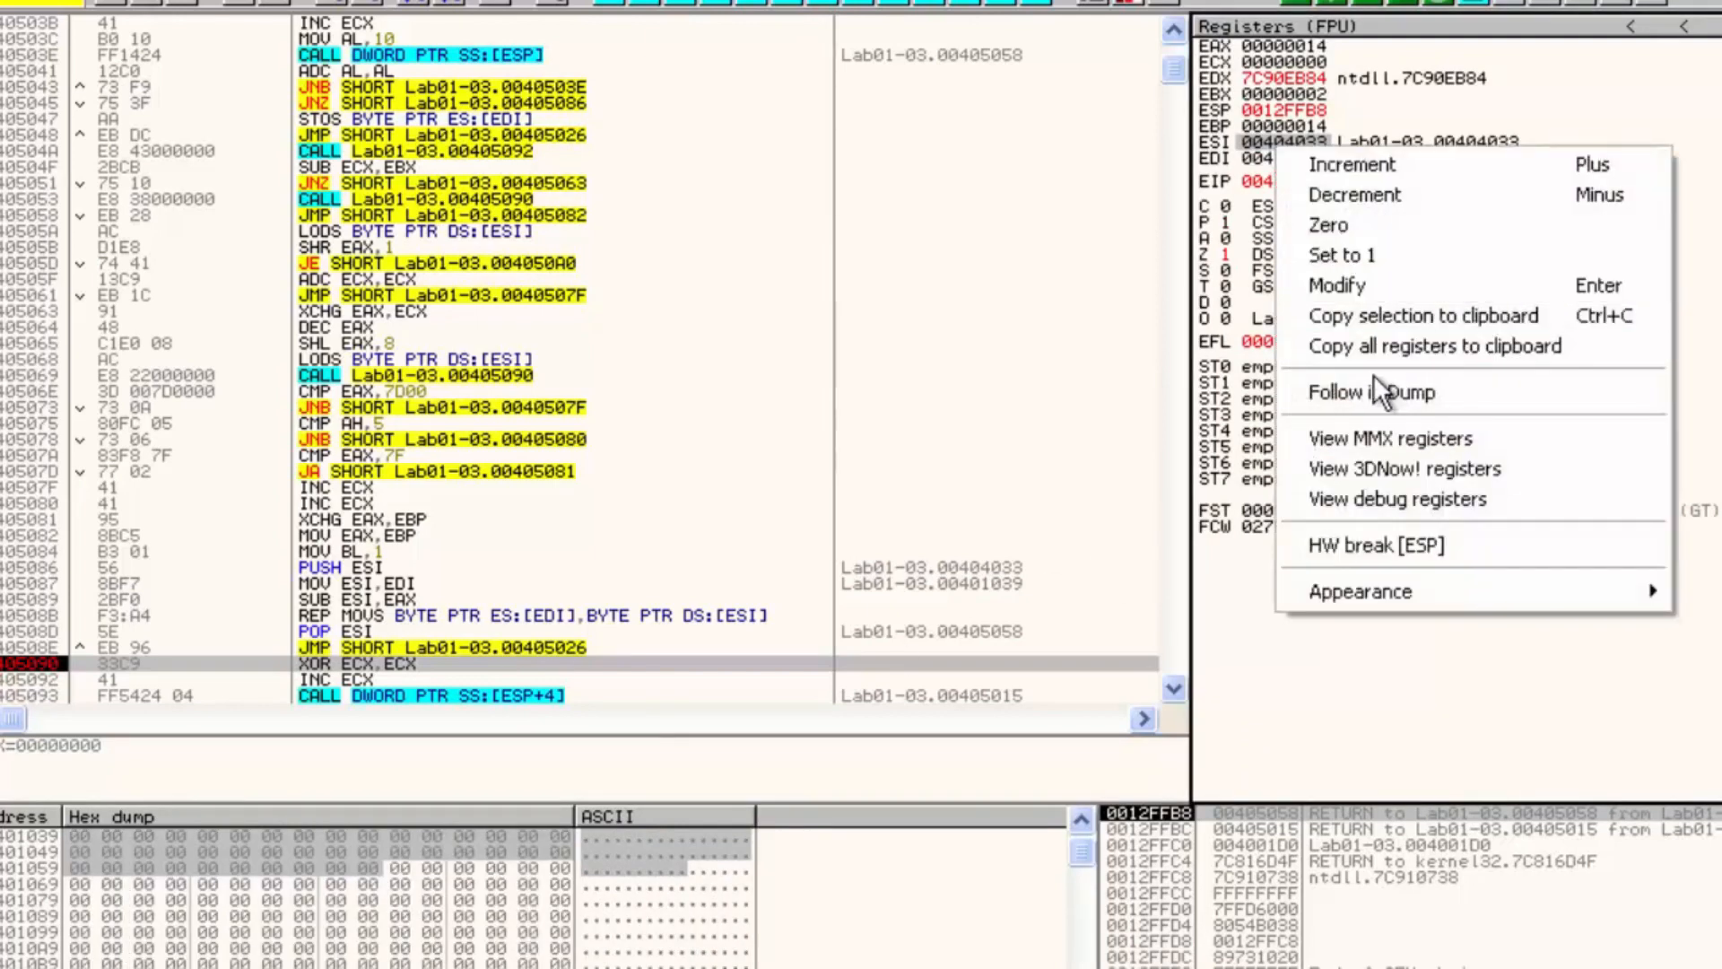
{"action": "left_click", "coordinate": [1372, 381]}
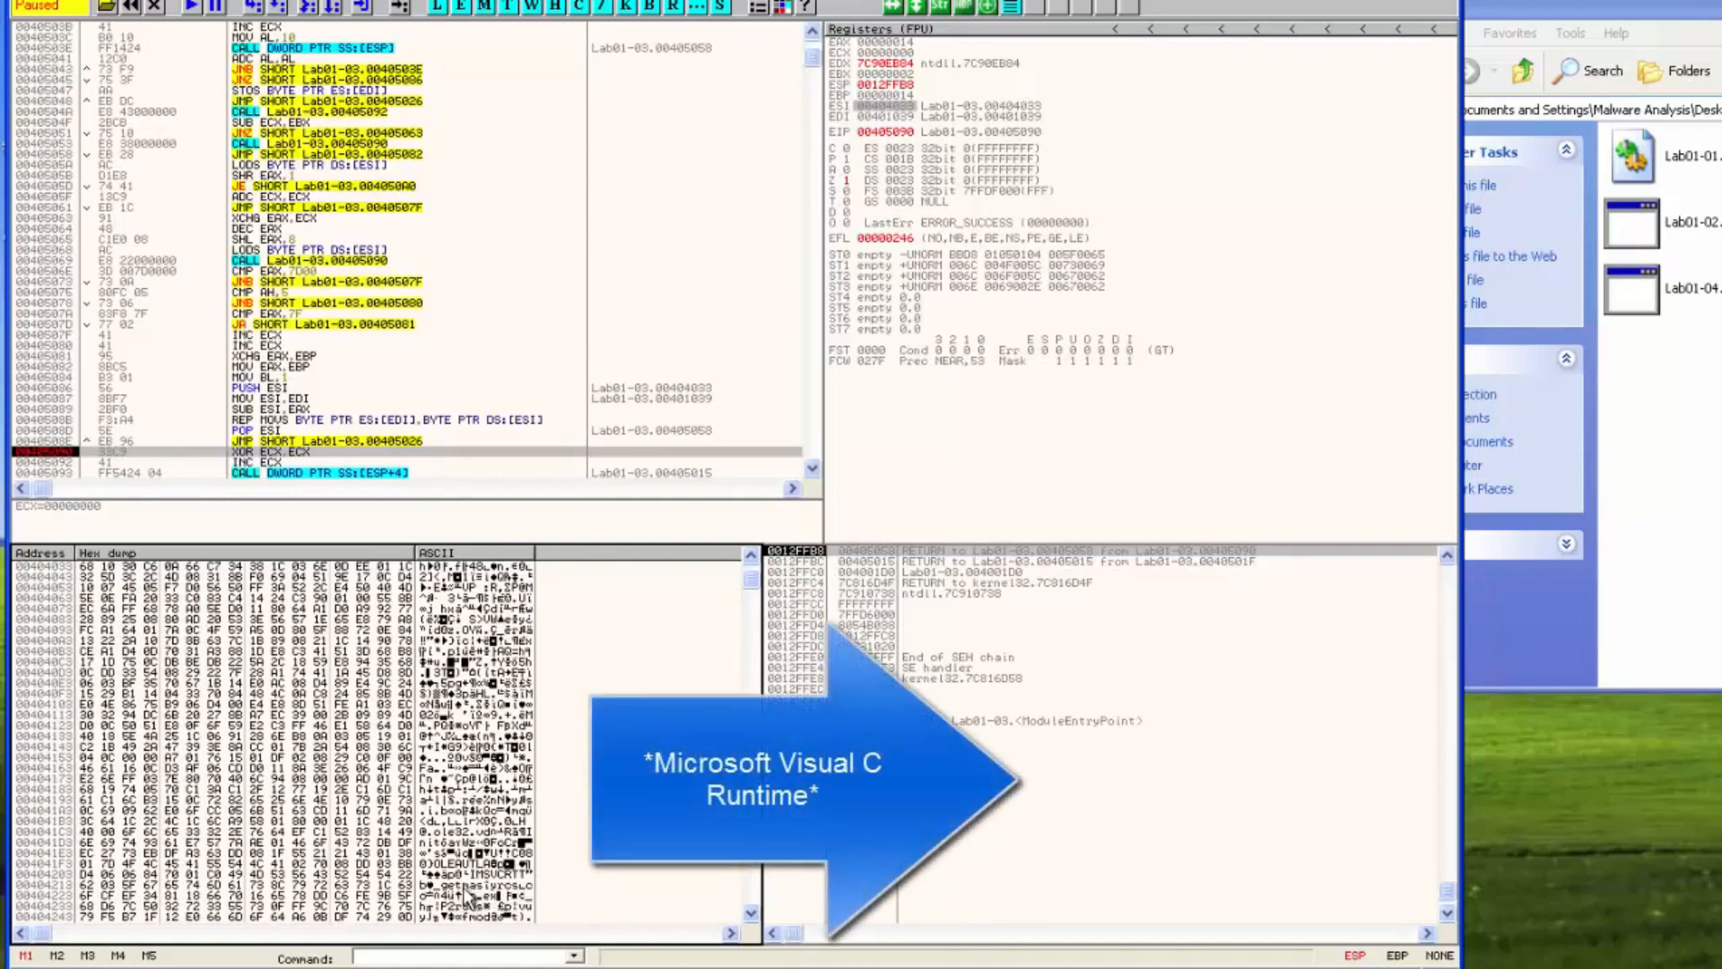
{"action": "left_click", "coordinate": [299, 820]}
{"action": "scroll", "coordinate": [305, 824], "scroll_direction": "down", "scroll_amount": 3}
{"action": "scroll", "coordinate": [307, 827], "scroll_direction": "up", "scroll_amount": 2}
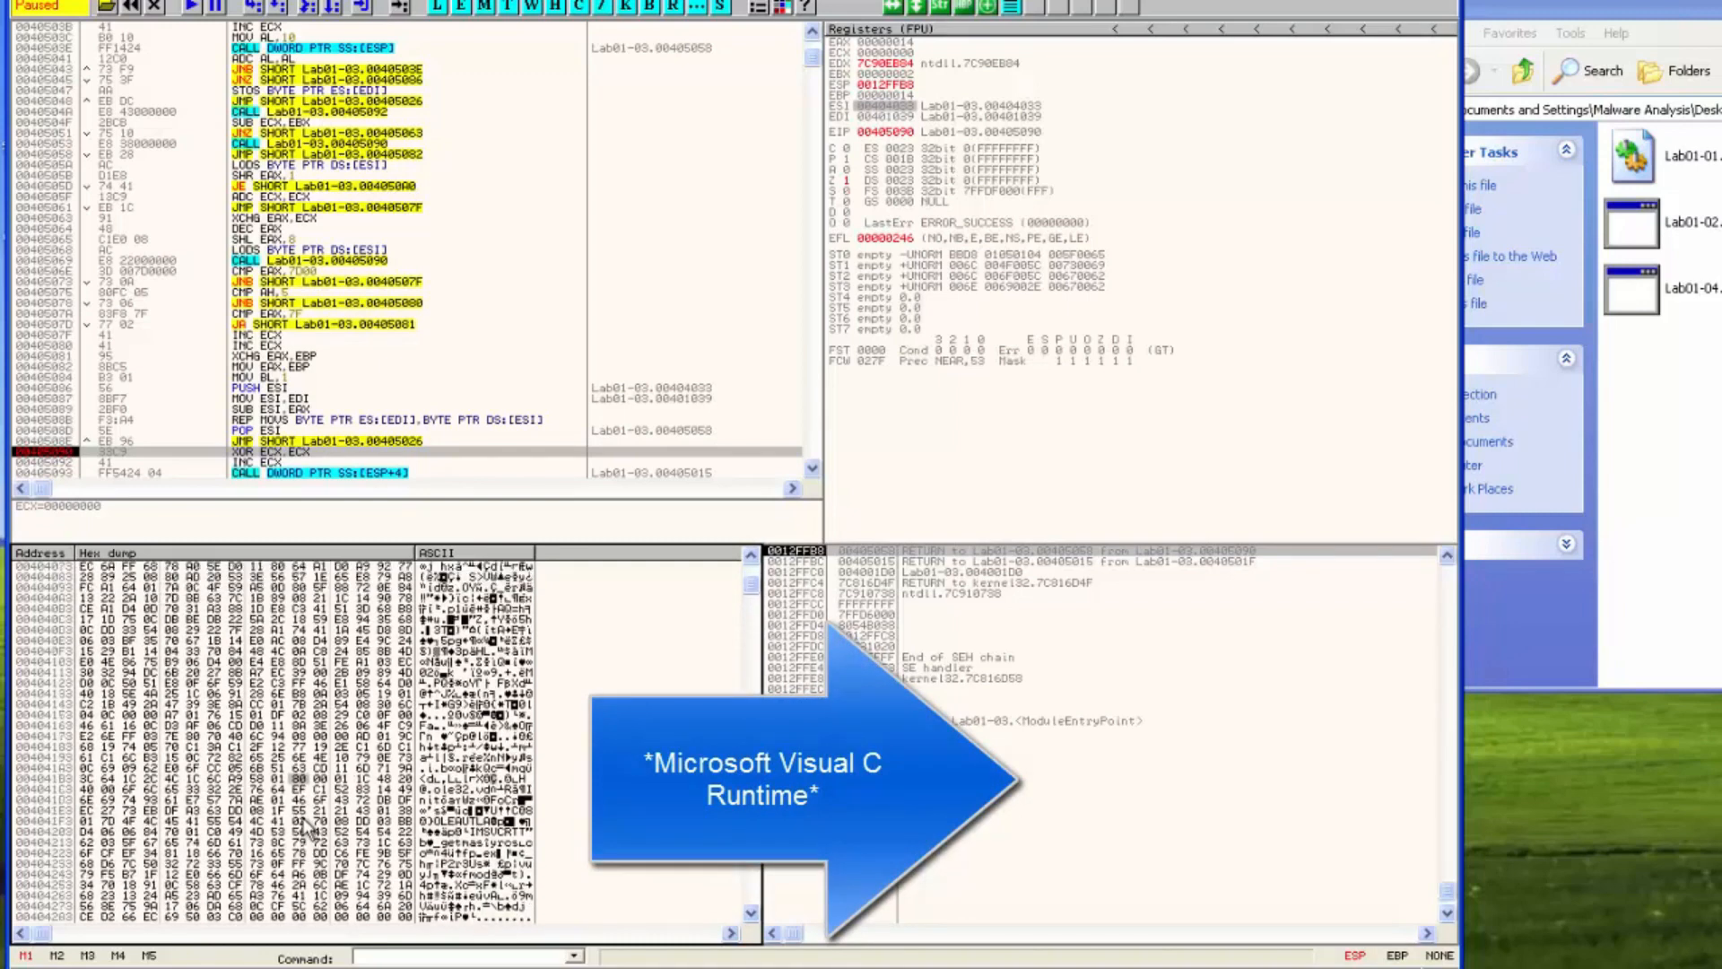
Step over from 00405090 down to the ADC instruction at 00405097
{"action": "left_click", "coordinate": [278, 431]}
{"action": "scroll", "coordinate": [279, 437], "scroll_direction": "down", "scroll_amount": 4}
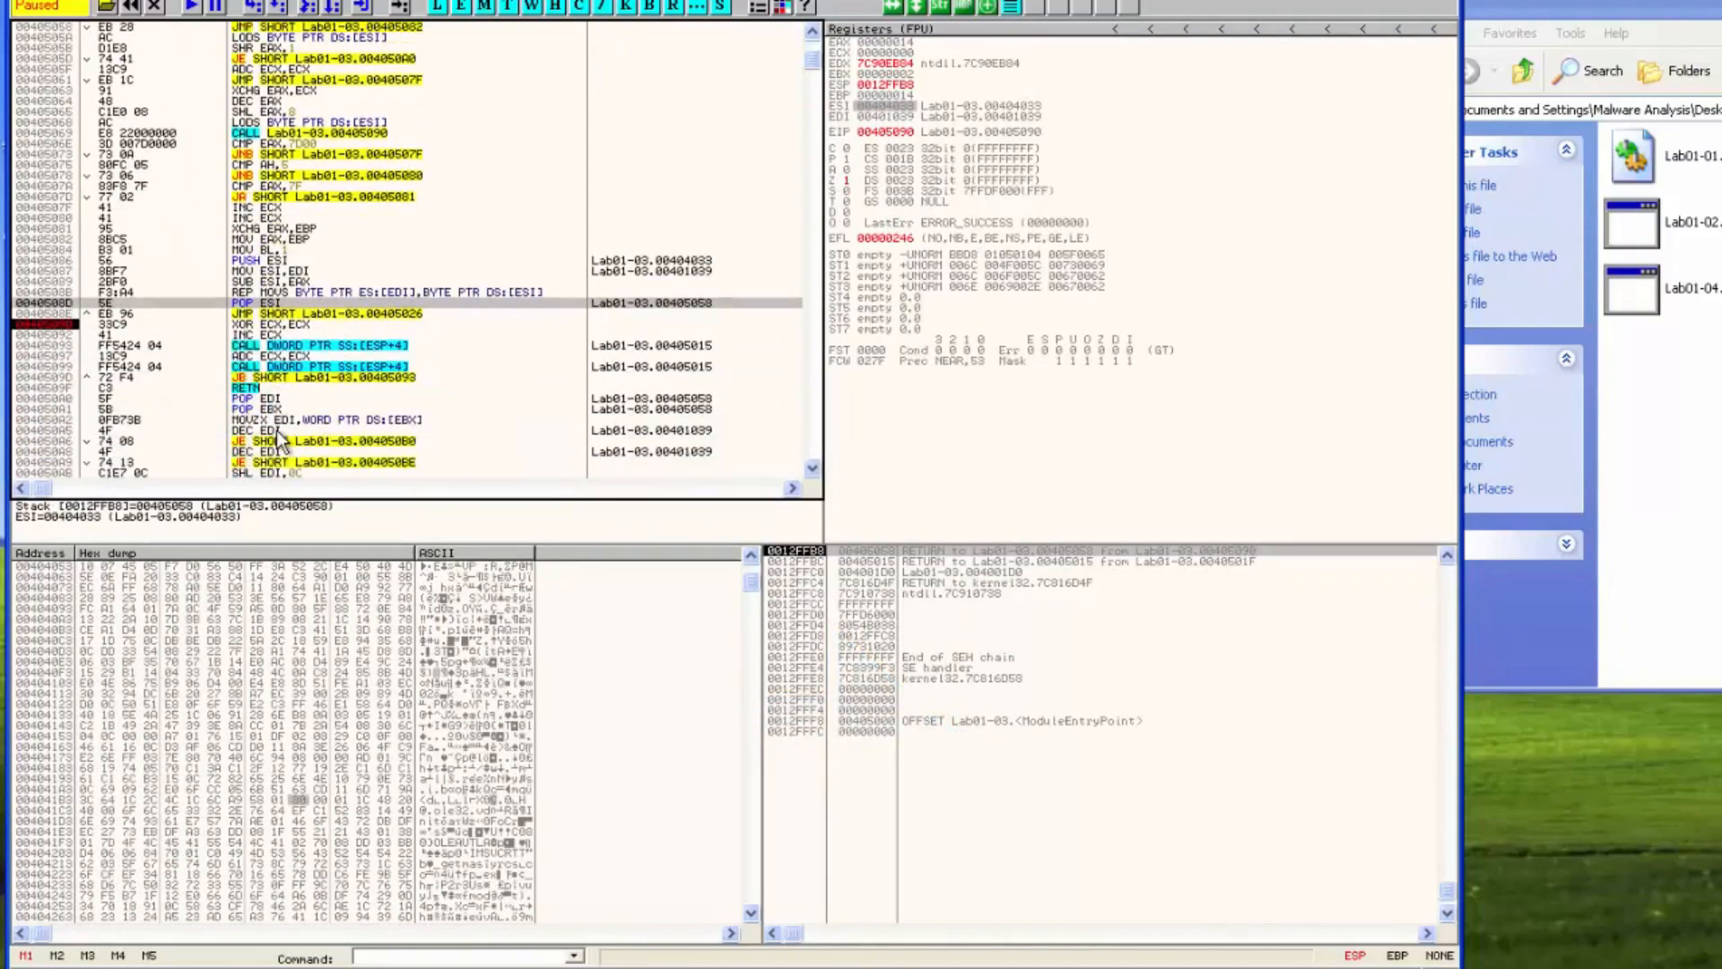
{"action": "scroll", "coordinate": [280, 439], "scroll_direction": "down", "scroll_amount": 1}
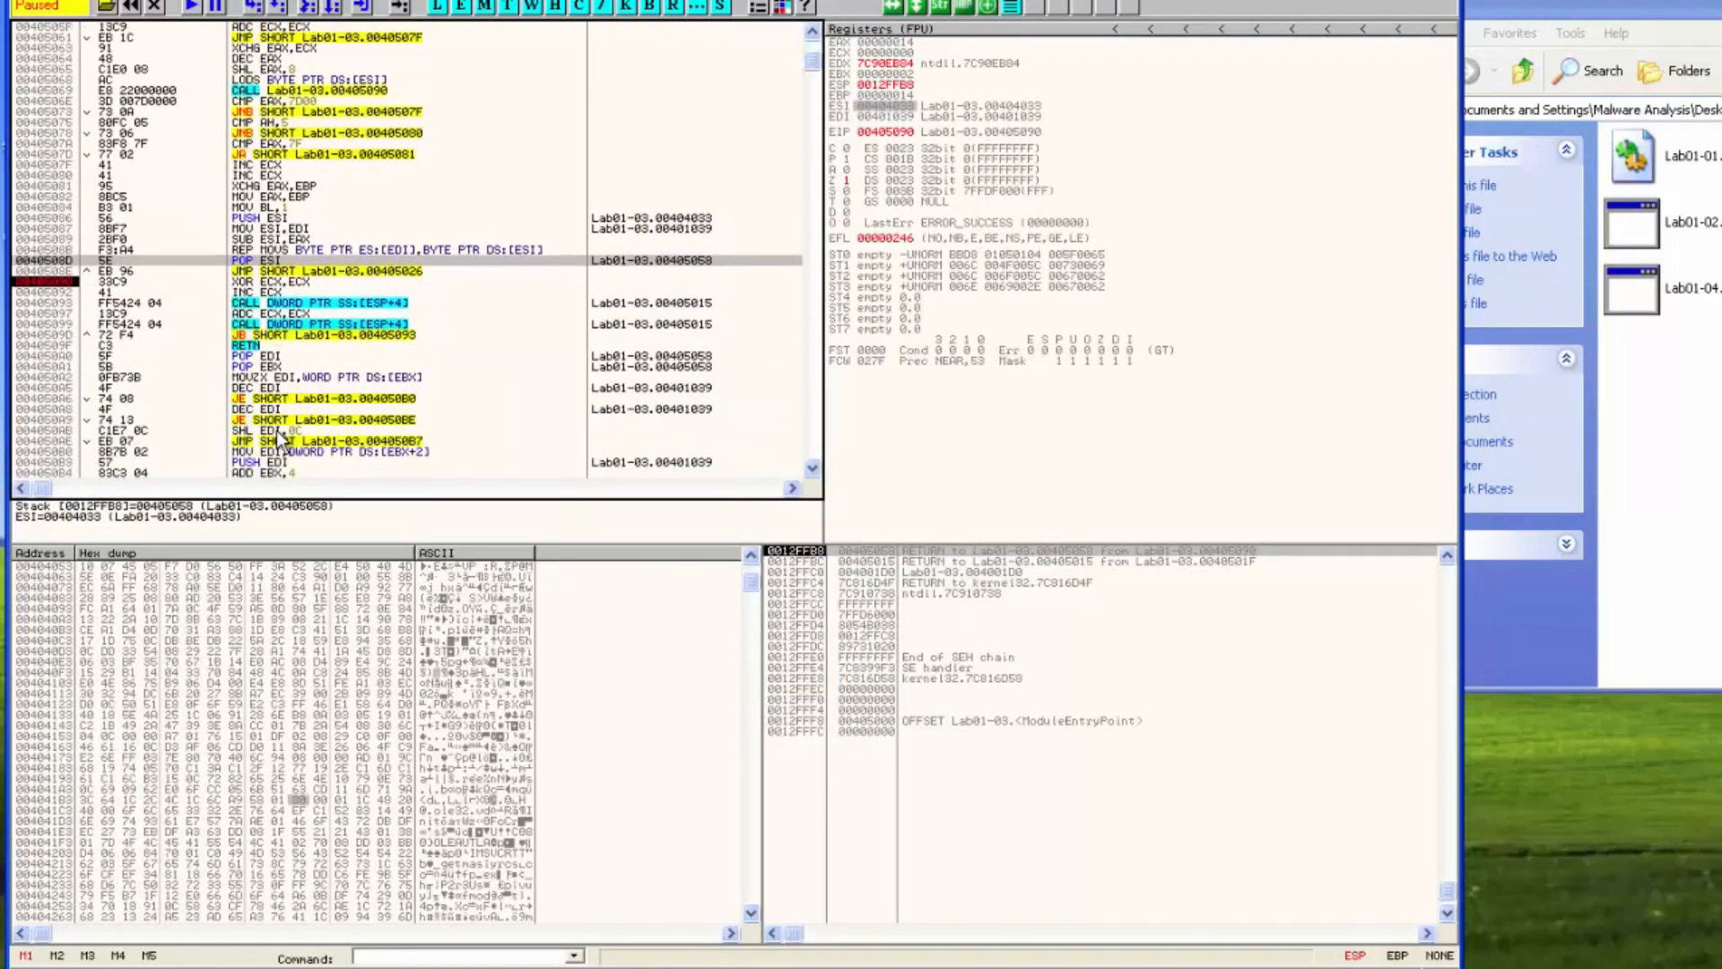
{"action": "key", "text": "F8"}
{"action": "key", "text": "F8"}
{"action": "key", "text": "F8"}
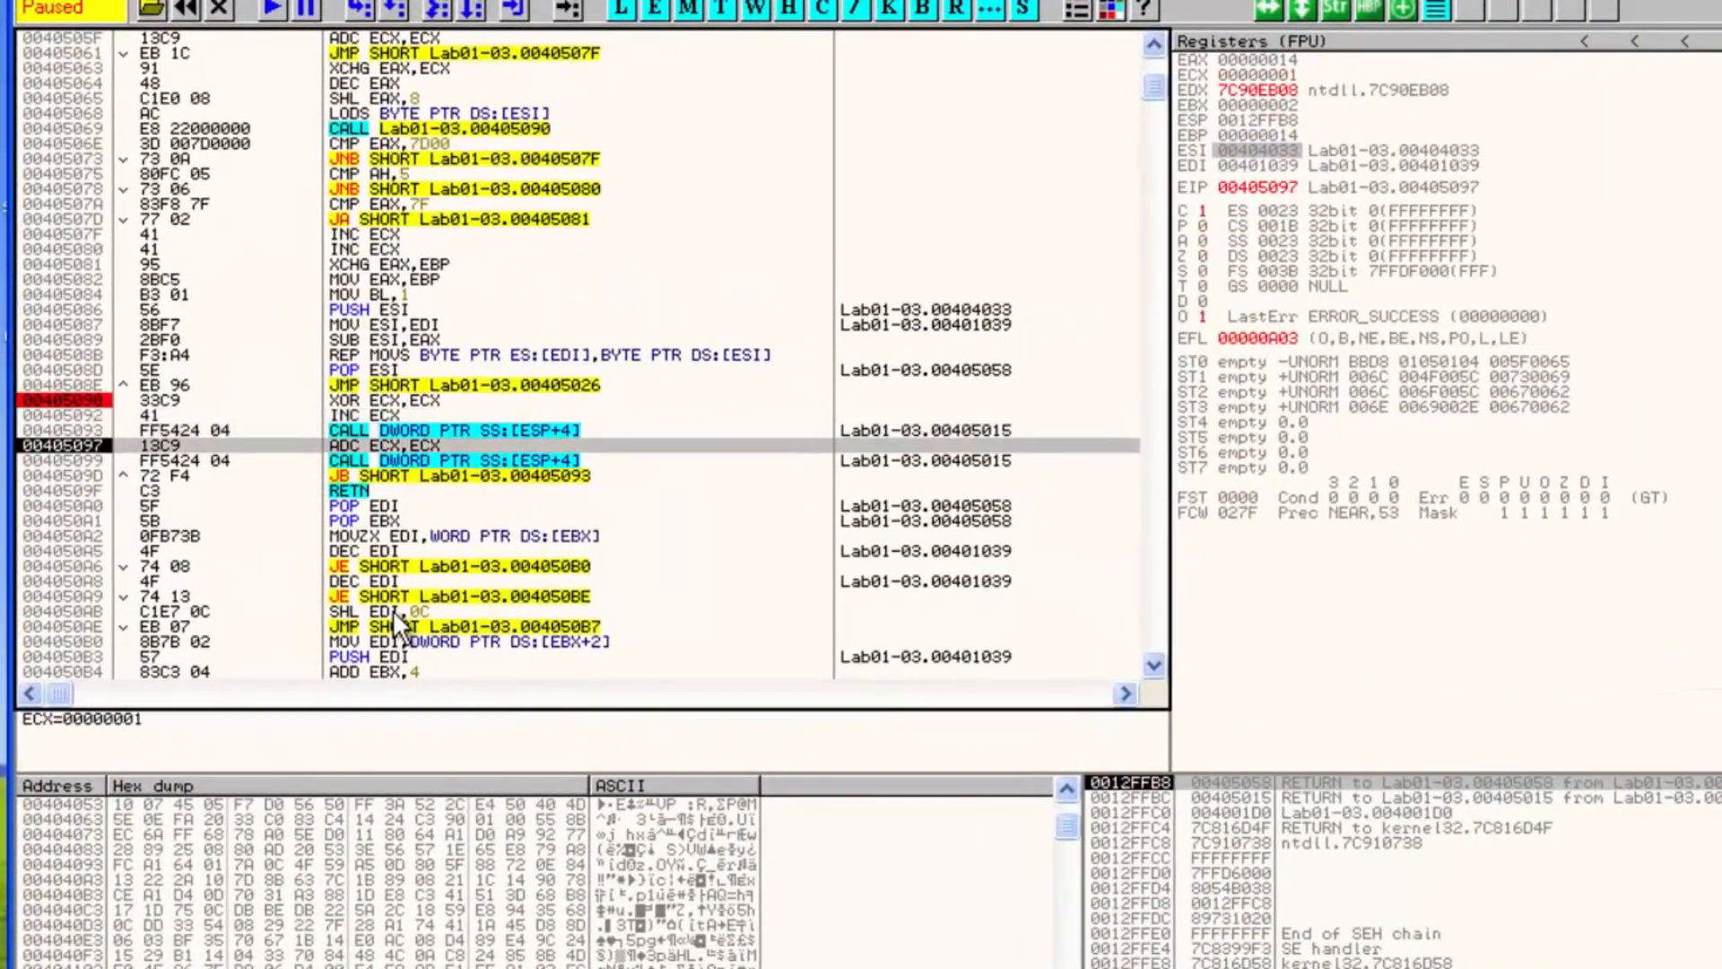
Step over the decompression loop repeatedly until execution returns to the XOR at 00405090
{"action": "key", "text": "F8"}
{"action": "key", "text": "F8"}
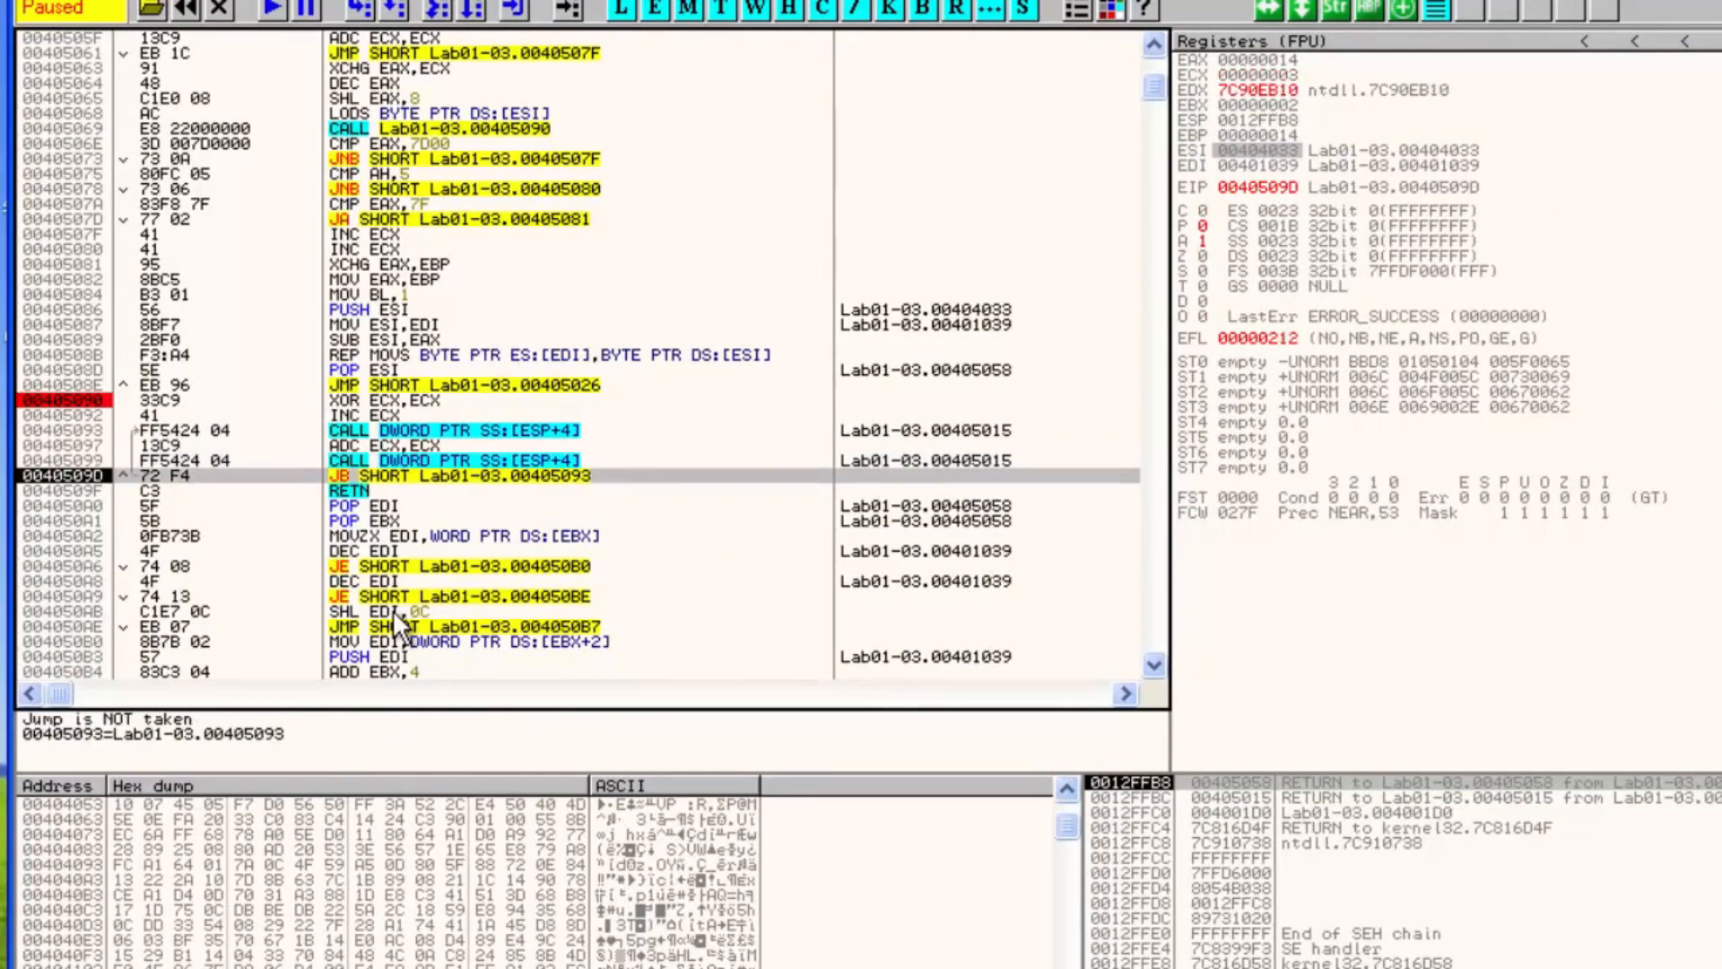
{"action": "key", "text": "F8"}
{"action": "key", "text": "F8"}
{"action": "key", "text": "F8"}
{"action": "key", "text": "F8"}
{"action": "key", "text": "F8"}
{"action": "key", "text": "F8"}
{"action": "key", "text": "F8"}
{"action": "key", "text": "F8"}
{"action": "key", "text": "F8"}
{"action": "key", "text": "F8"}
{"action": "key", "text": "F8"}
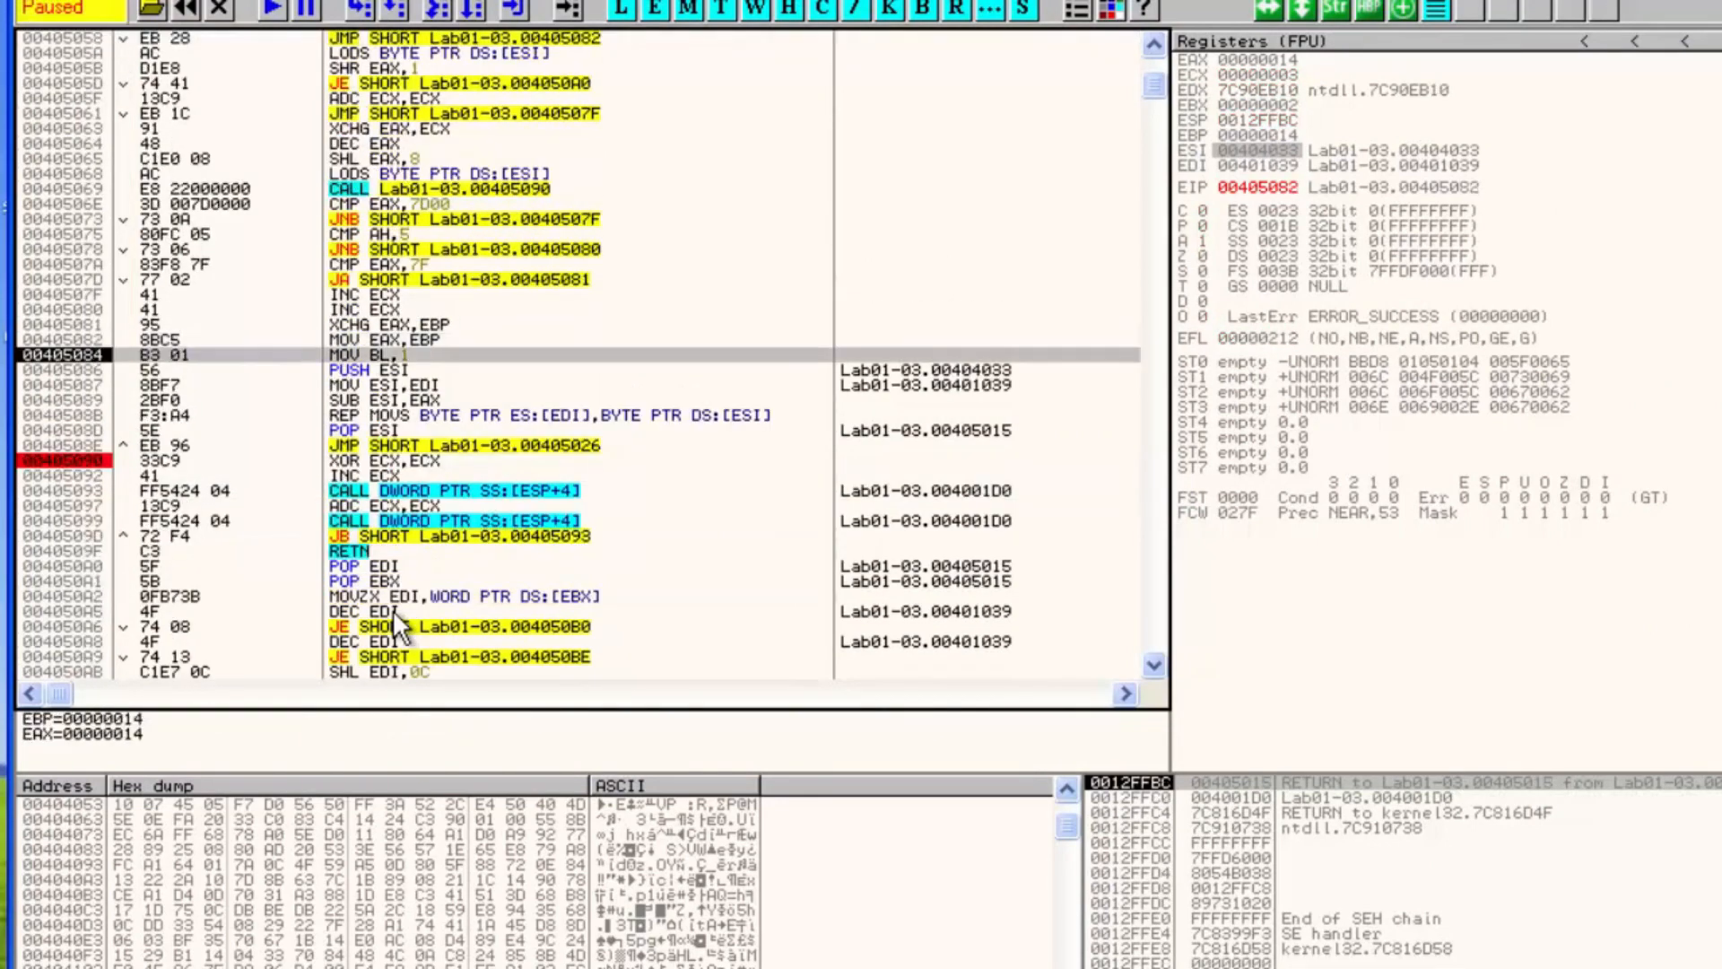
{"action": "key", "text": "F8"}
{"action": "key", "text": "F8"}
{"action": "key", "text": "F8"}
{"action": "key", "text": "F8"}
{"action": "key", "text": "F8"}
{"action": "key", "text": "F8"}
{"action": "key", "text": "F8"}
{"action": "key", "text": "F8"}
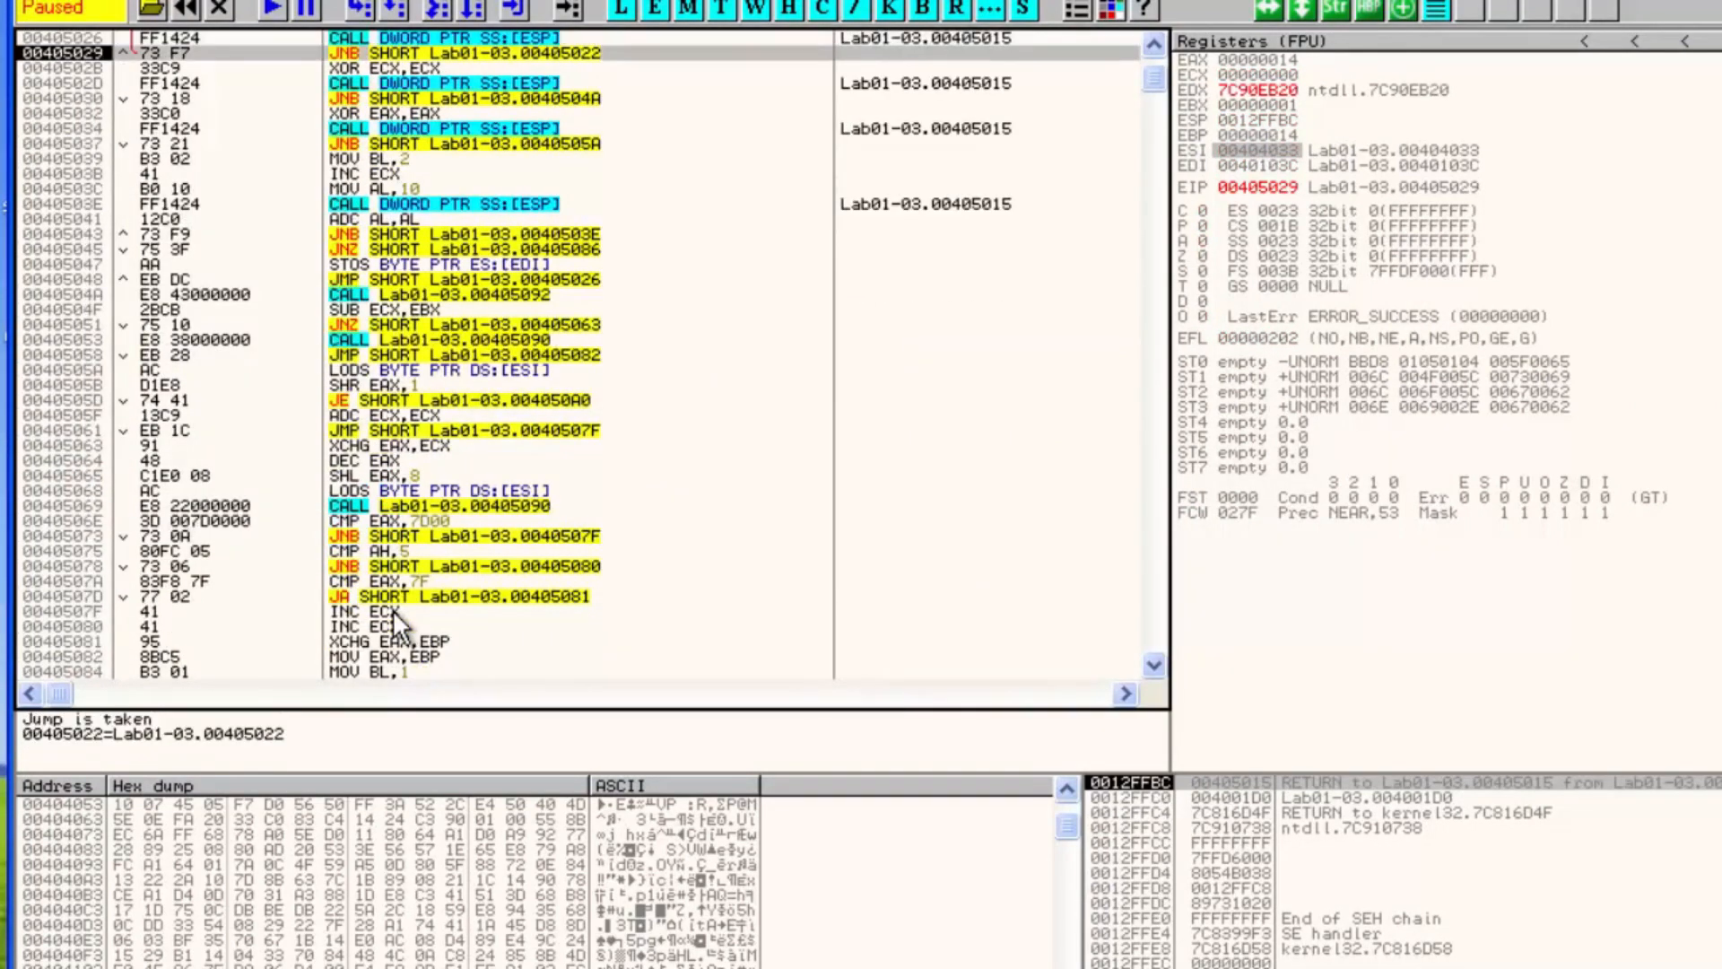
{"action": "key", "text": "F8"}
{"action": "key", "text": "F8"}
{"action": "key", "text": "F8"}
{"action": "key", "text": "F8"}
{"action": "key", "text": "F8"}
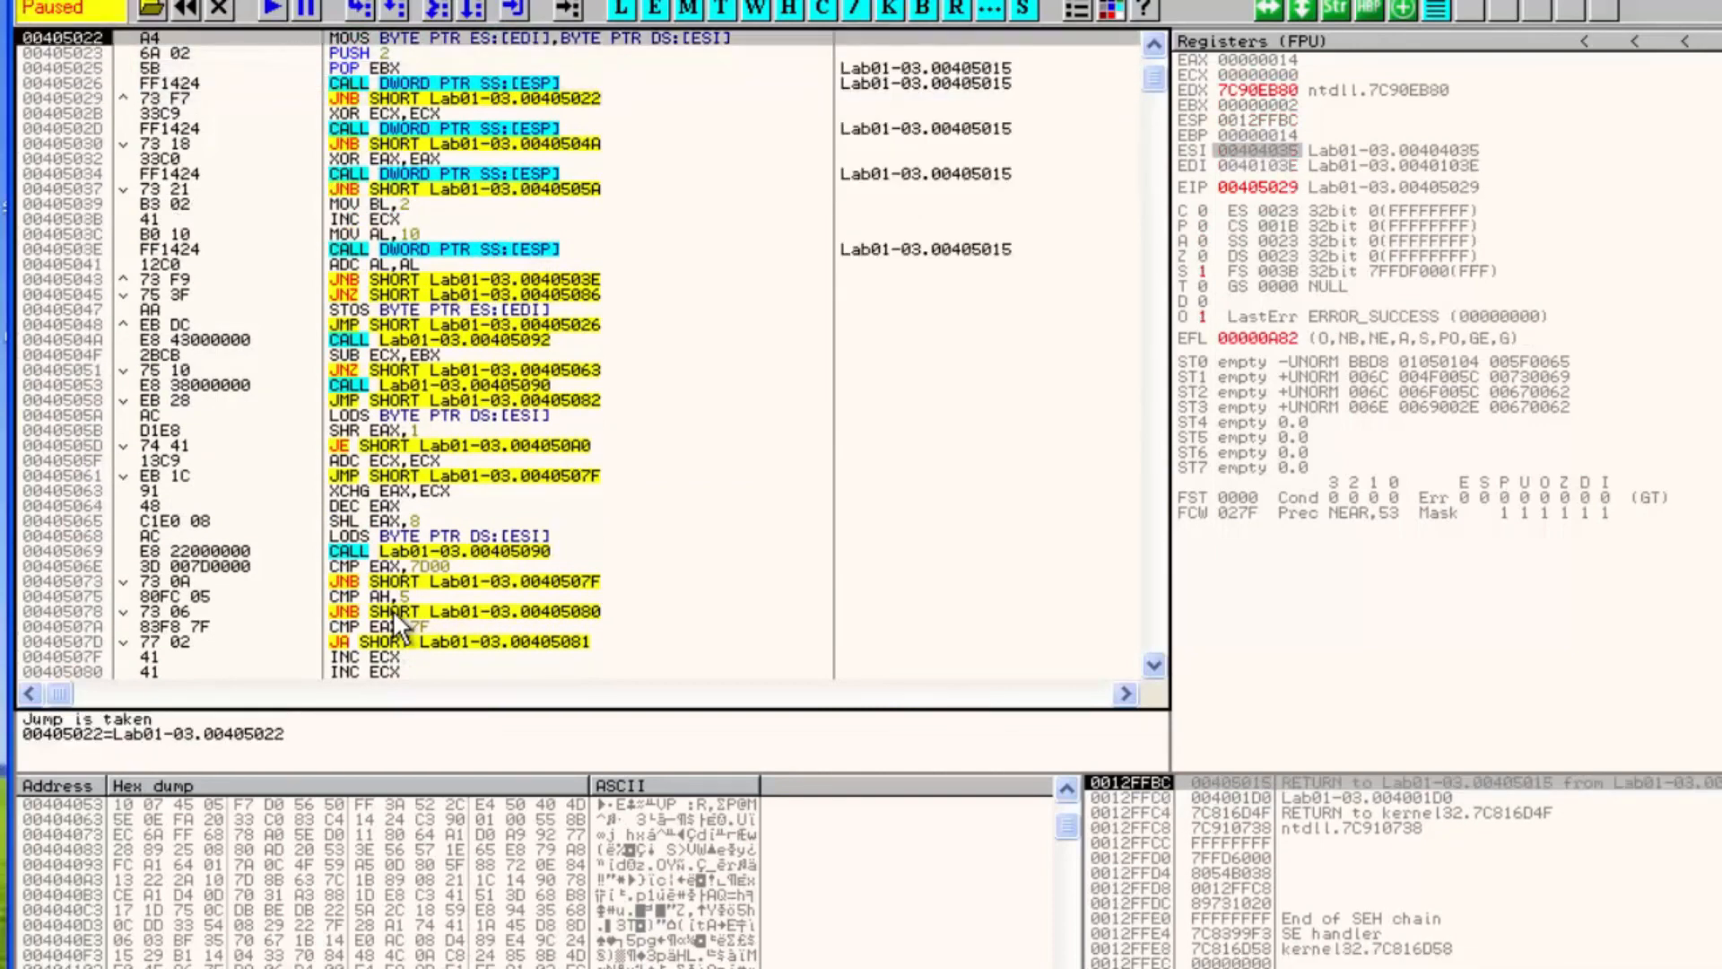
{"action": "key", "text": "F8"}
{"action": "key", "text": "F8"}
{"action": "key", "text": "F8"}
{"action": "key", "text": "F8"}
{"action": "key", "text": "F8"}
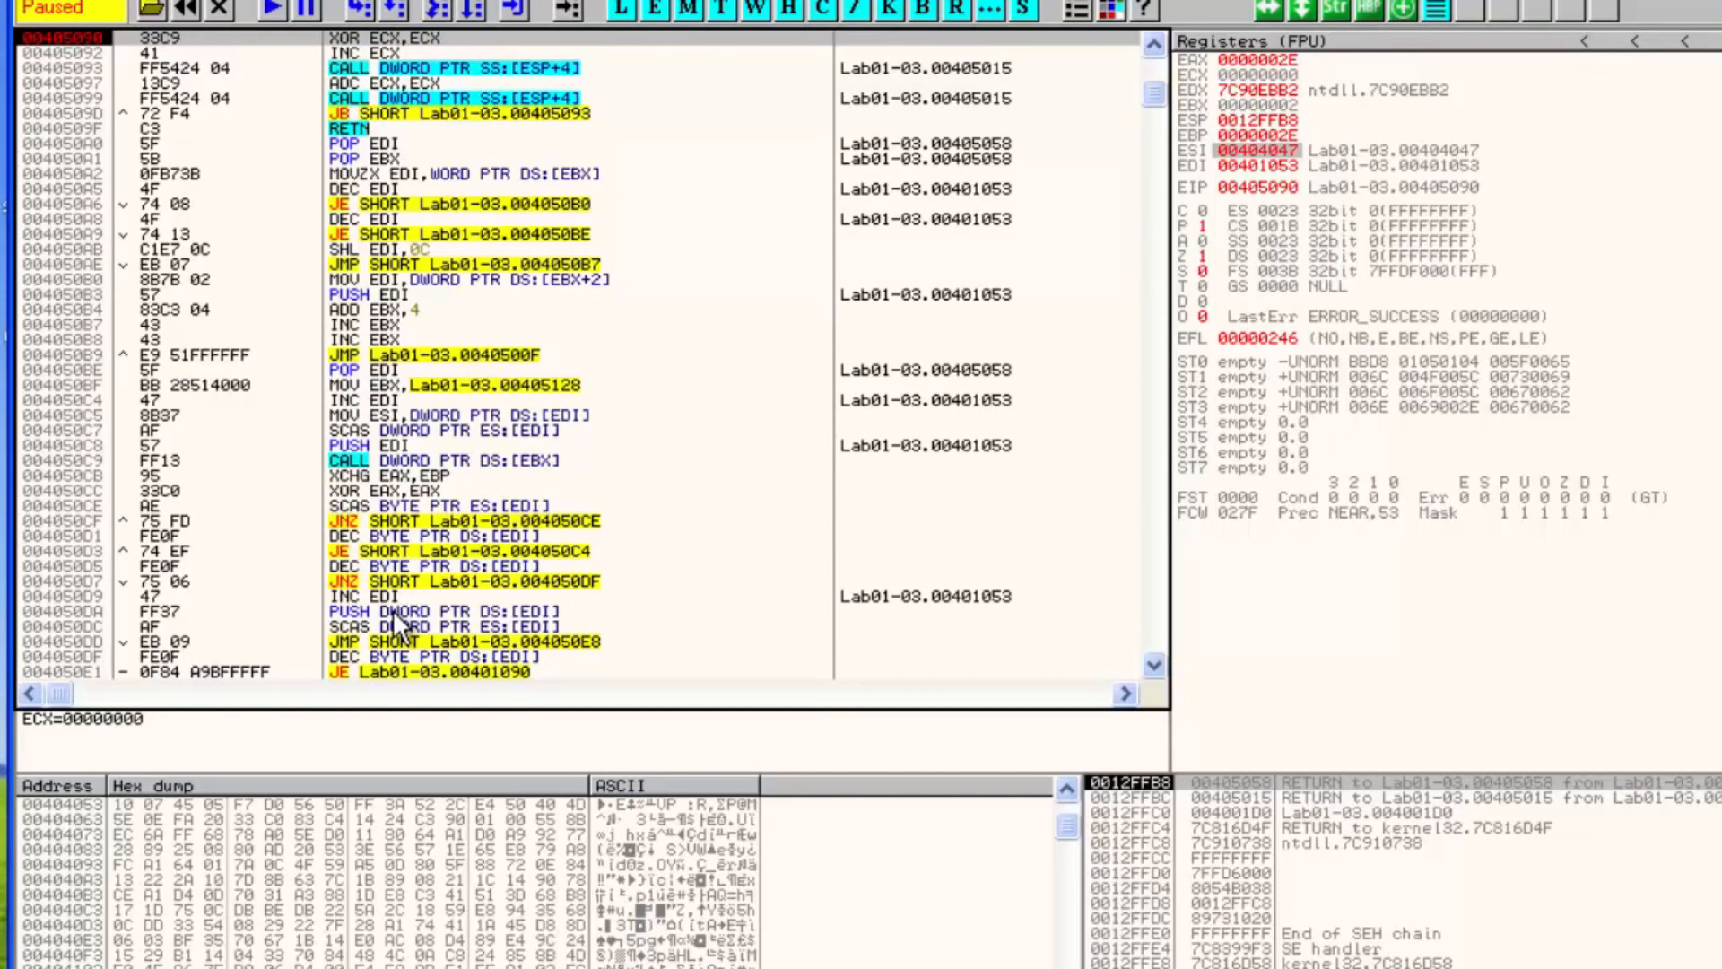
Follow EDI in the dump and select the bytes at the destination address
{"action": "left_click", "coordinate": [380, 51]}
{"action": "scroll", "coordinate": [380, 54], "scroll_direction": "up", "scroll_amount": 5}
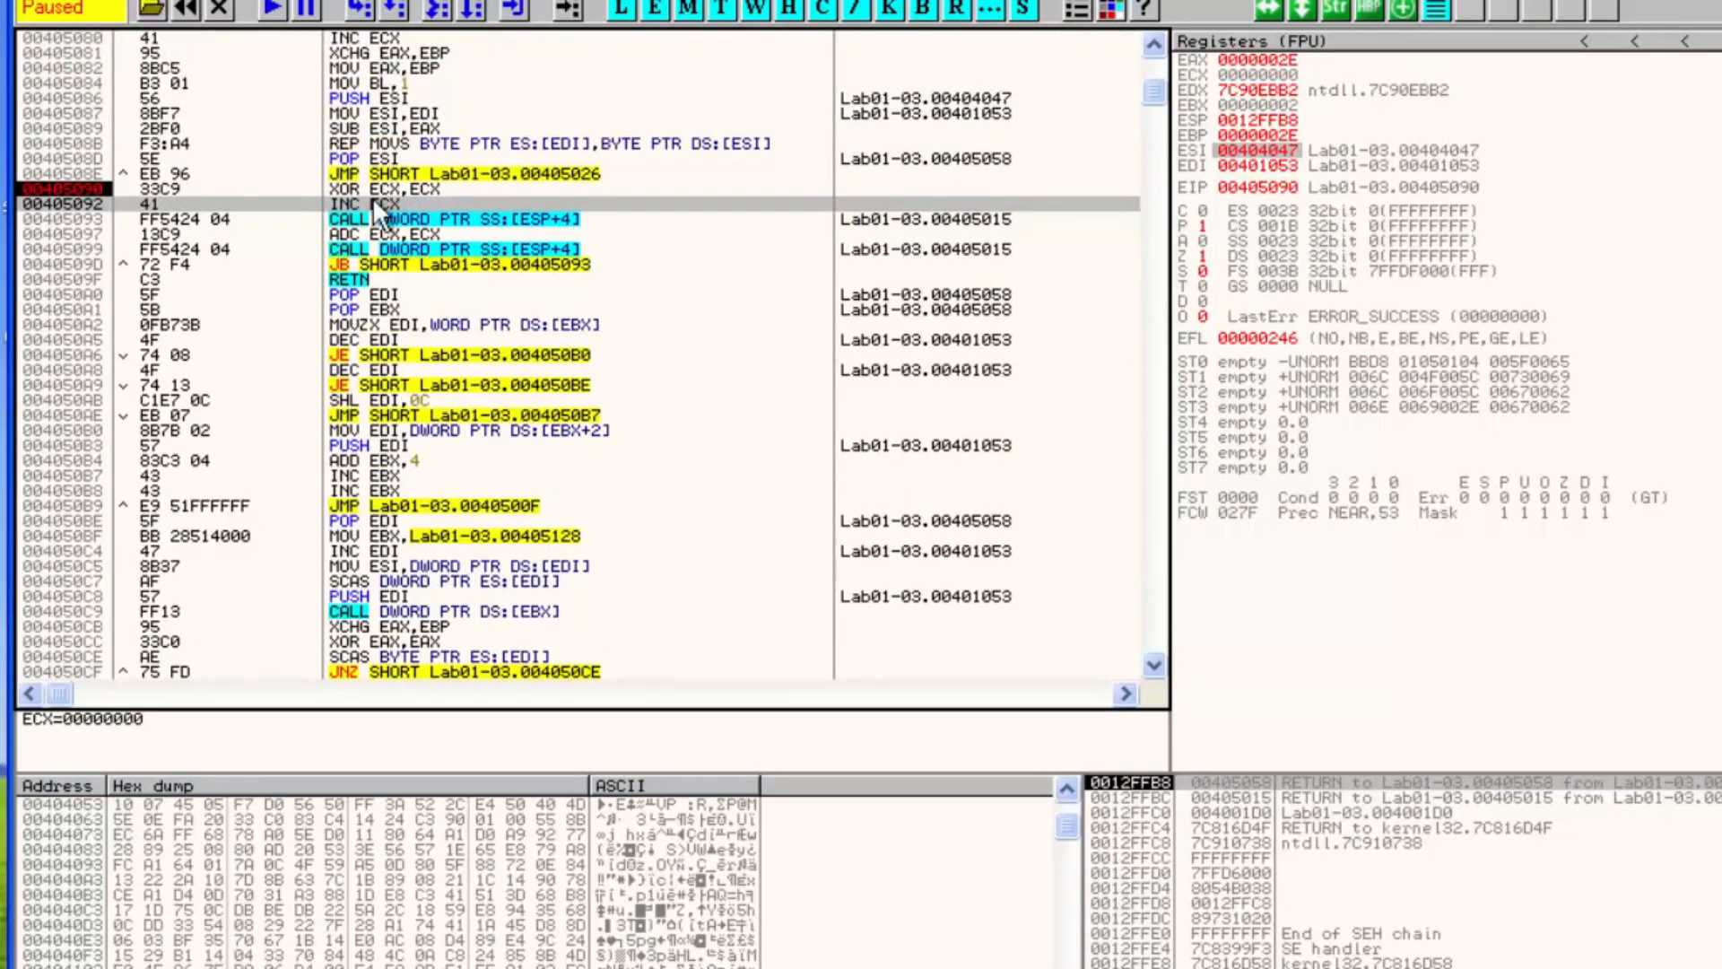
{"action": "left_click", "coordinate": [606, 811]}
{"action": "left_click", "coordinate": [1234, 159]}
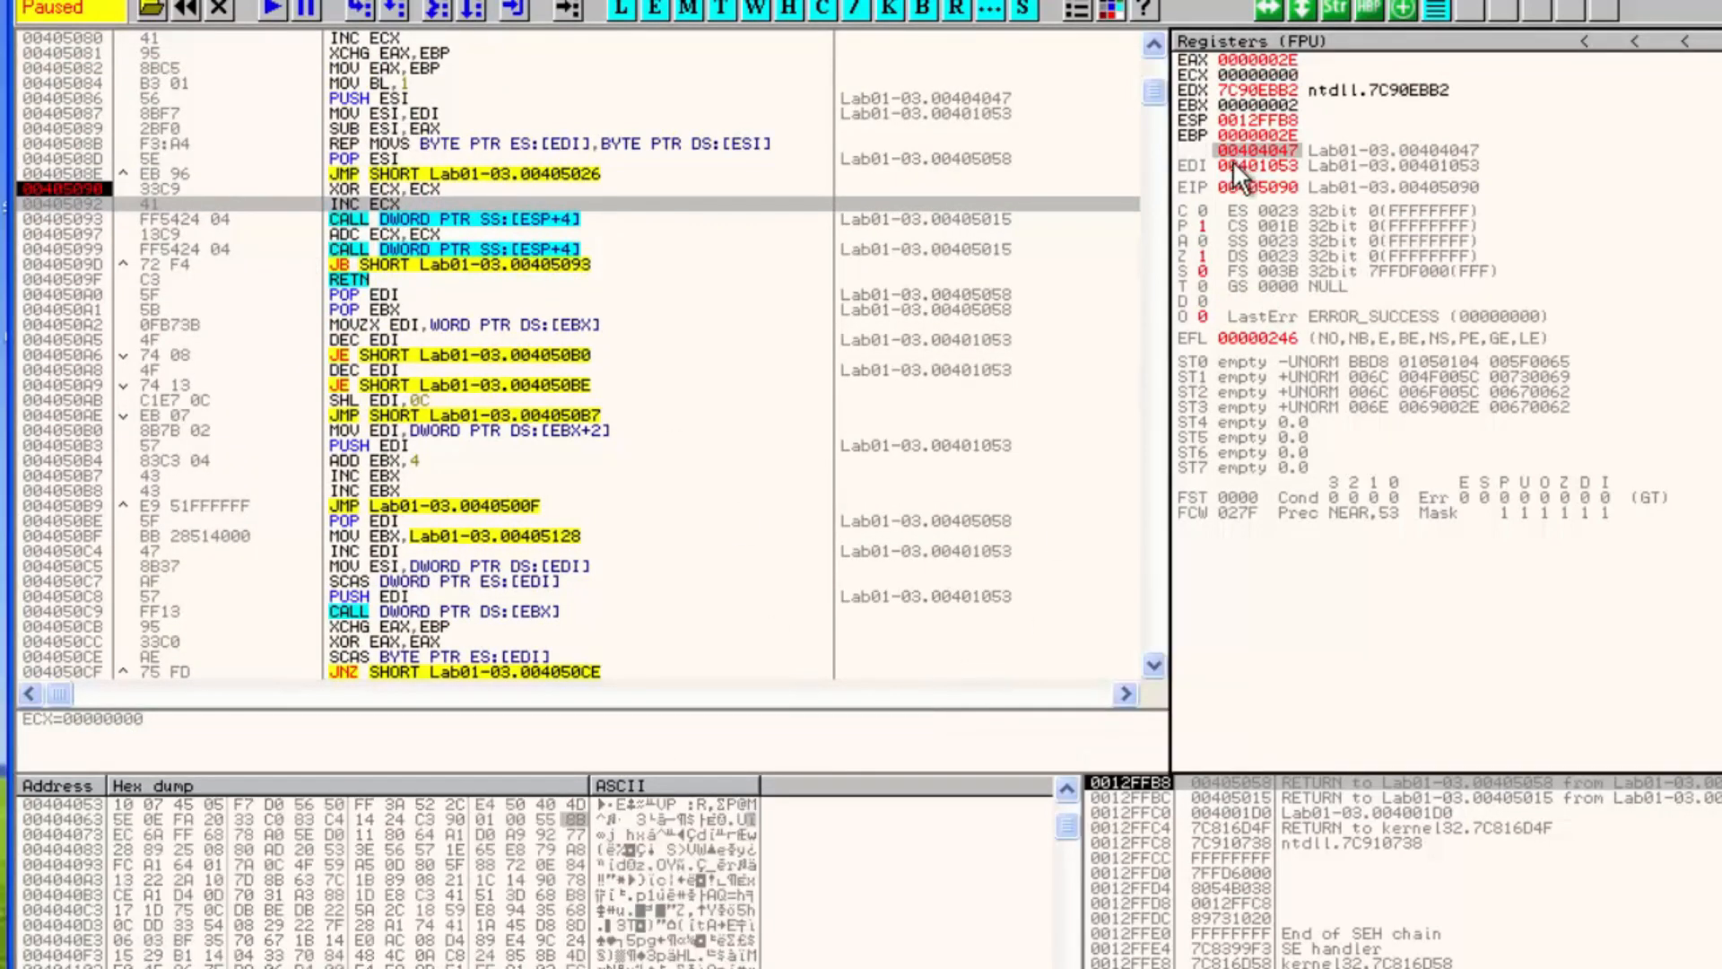
{"action": "right_click", "coordinate": [1232, 159]}
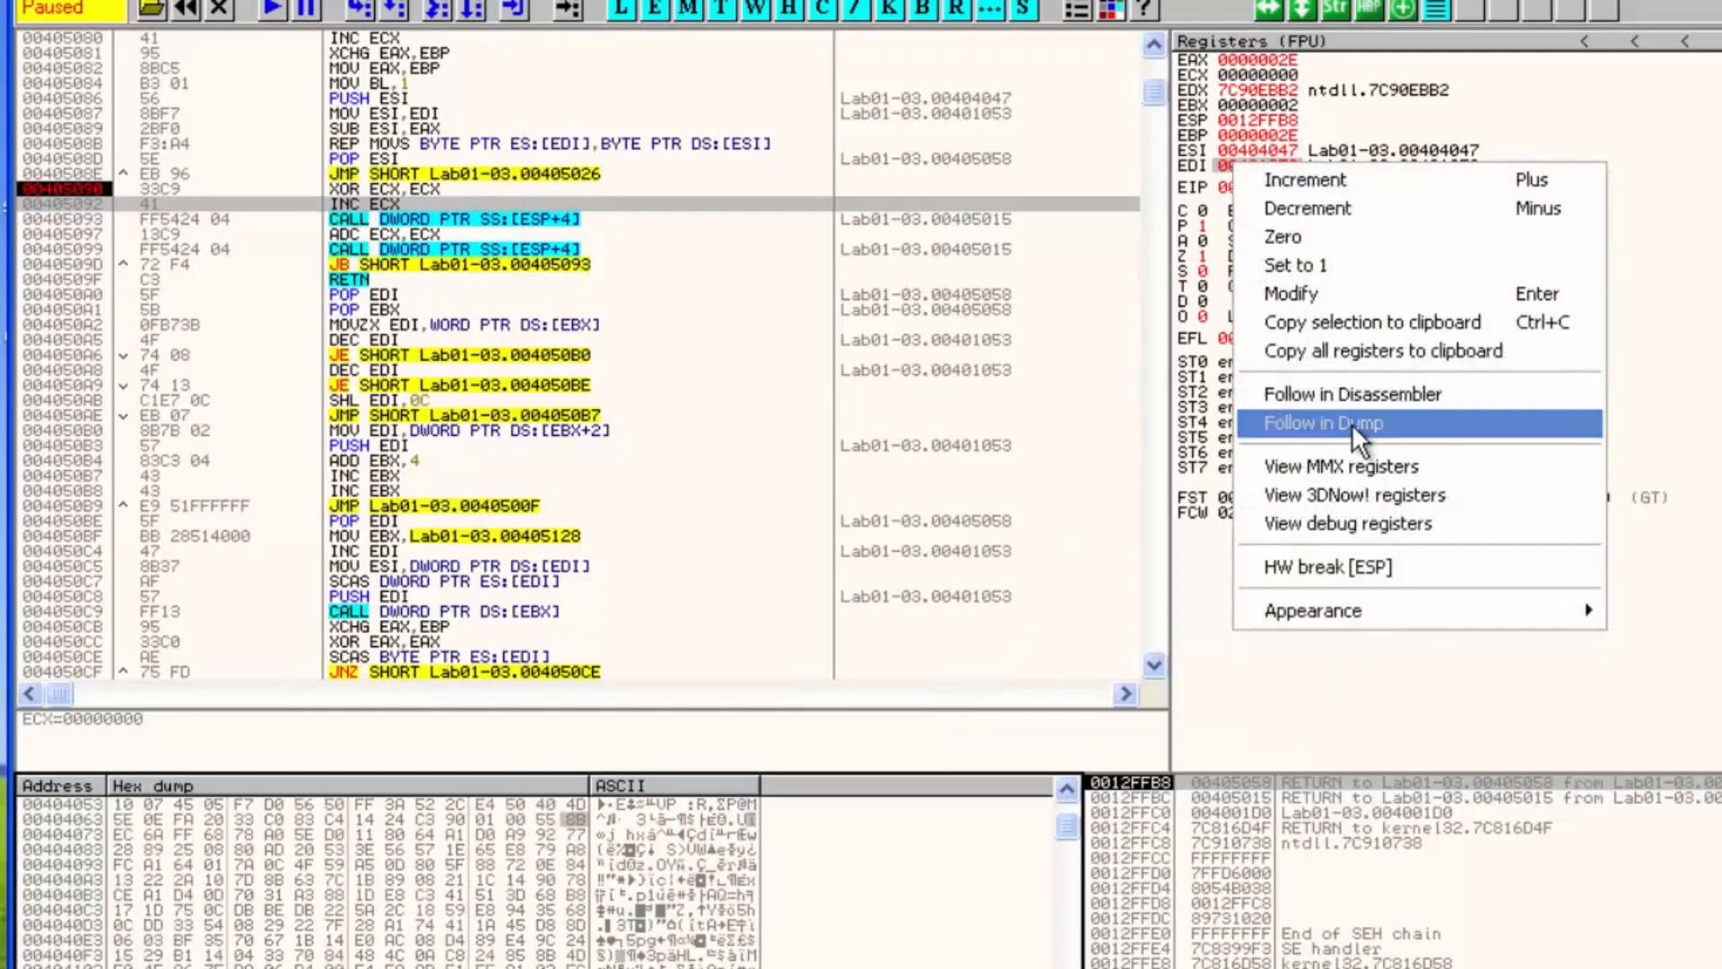
{"action": "left_click", "coordinate": [1353, 423]}
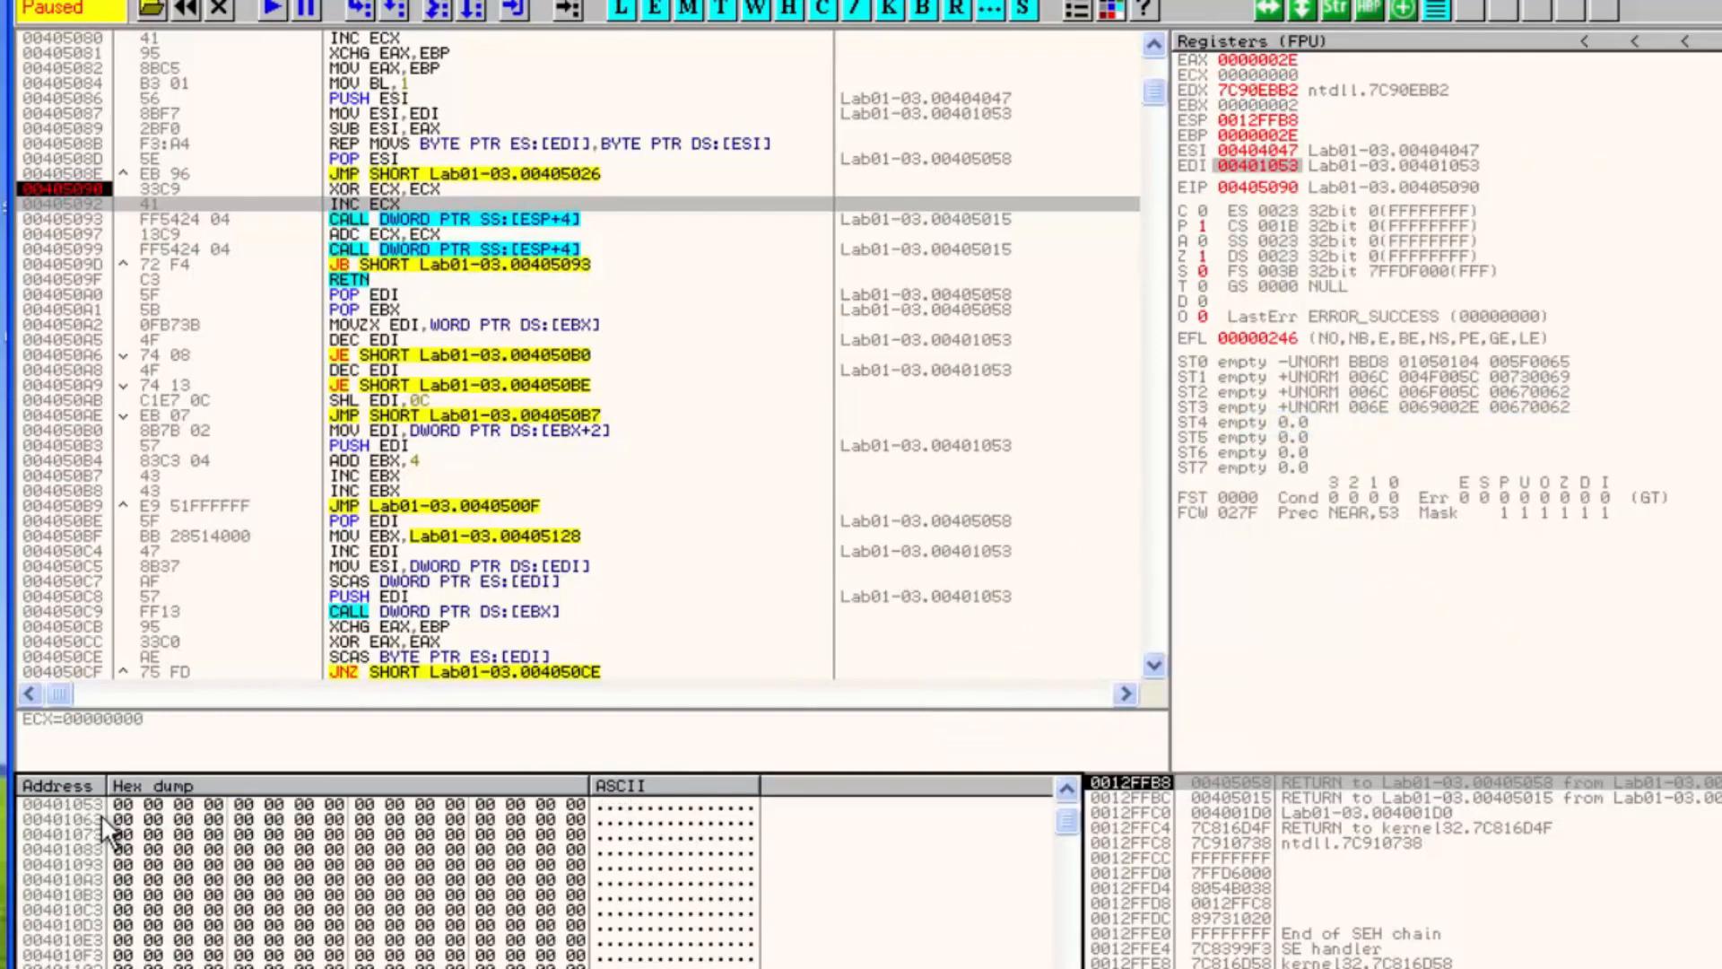
{"action": "left_click_drag", "start_coordinate": [132, 807], "coordinate": [269, 968]}
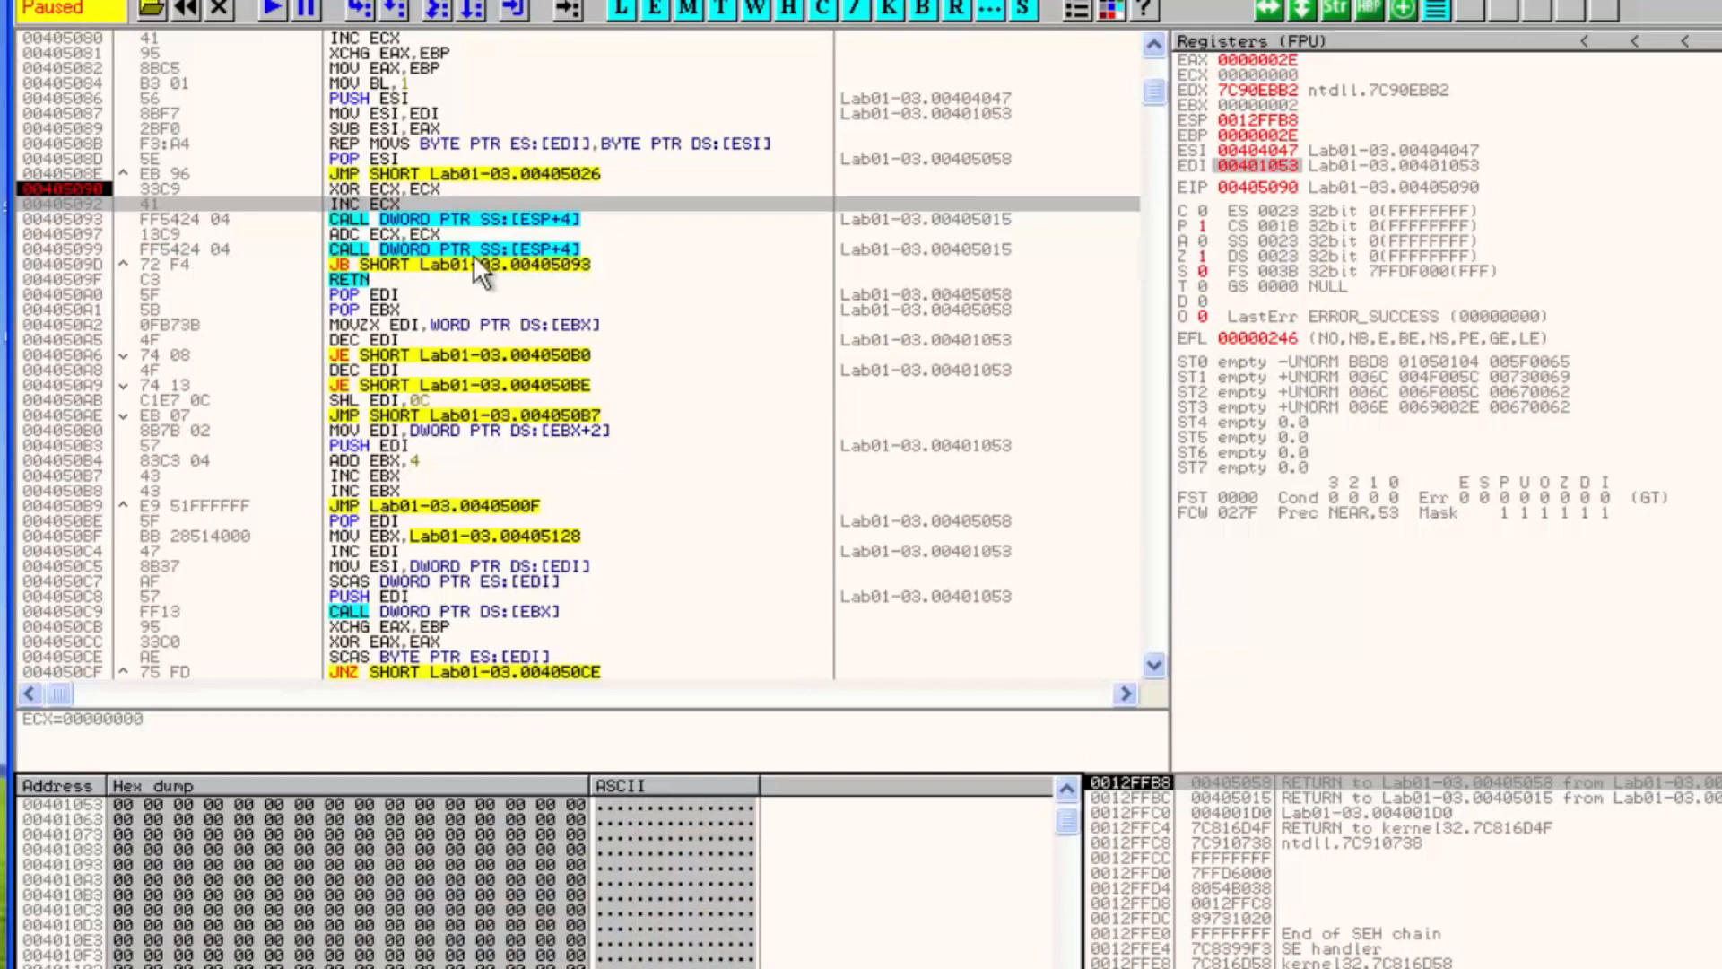
Step through another pass of the decompression loop while watching the EDI dump, back to 00405090
{"action": "left_click", "coordinate": [345, 218]}
{"action": "key", "text": "F8"}
{"action": "key", "text": "F8"}
{"action": "key", "text": "F8"}
{"action": "key", "text": "F8"}
{"action": "key", "text": "F8"}
{"action": "key", "text": "F8"}
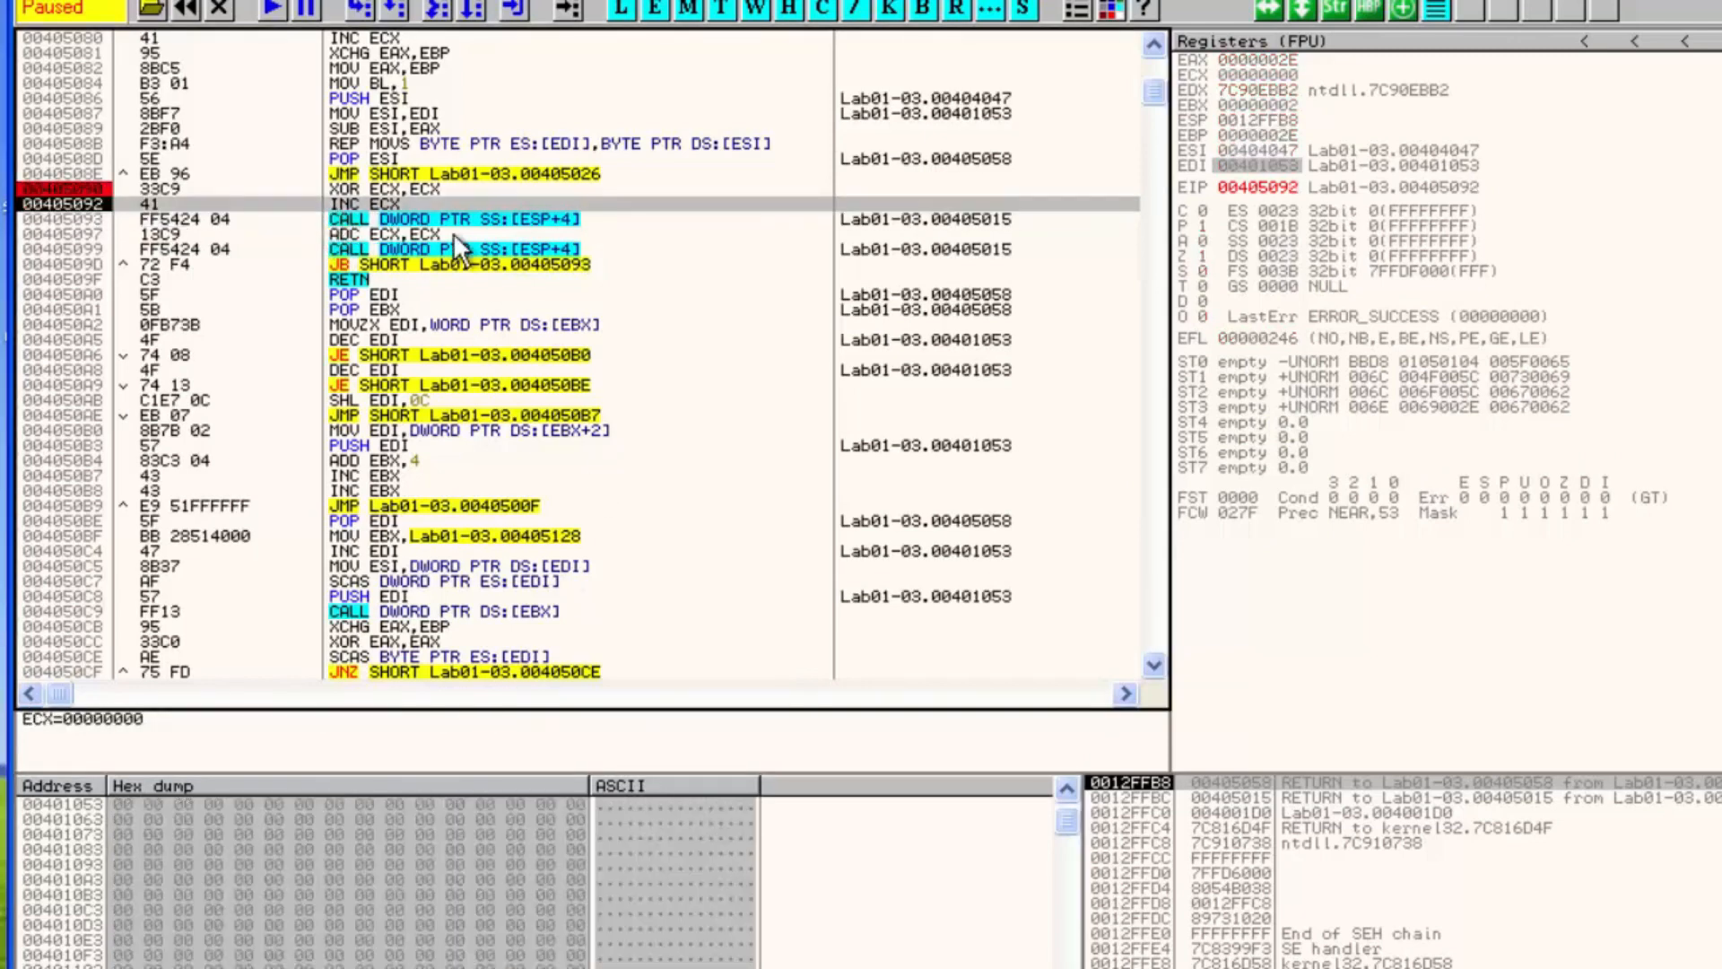
{"action": "key", "text": "F8"}
{"action": "key", "text": "F8"}
{"action": "key", "text": "F8"}
{"action": "key", "text": "F8"}
{"action": "key", "text": "F8"}
{"action": "key", "text": "F8"}
{"action": "key", "text": "F8"}
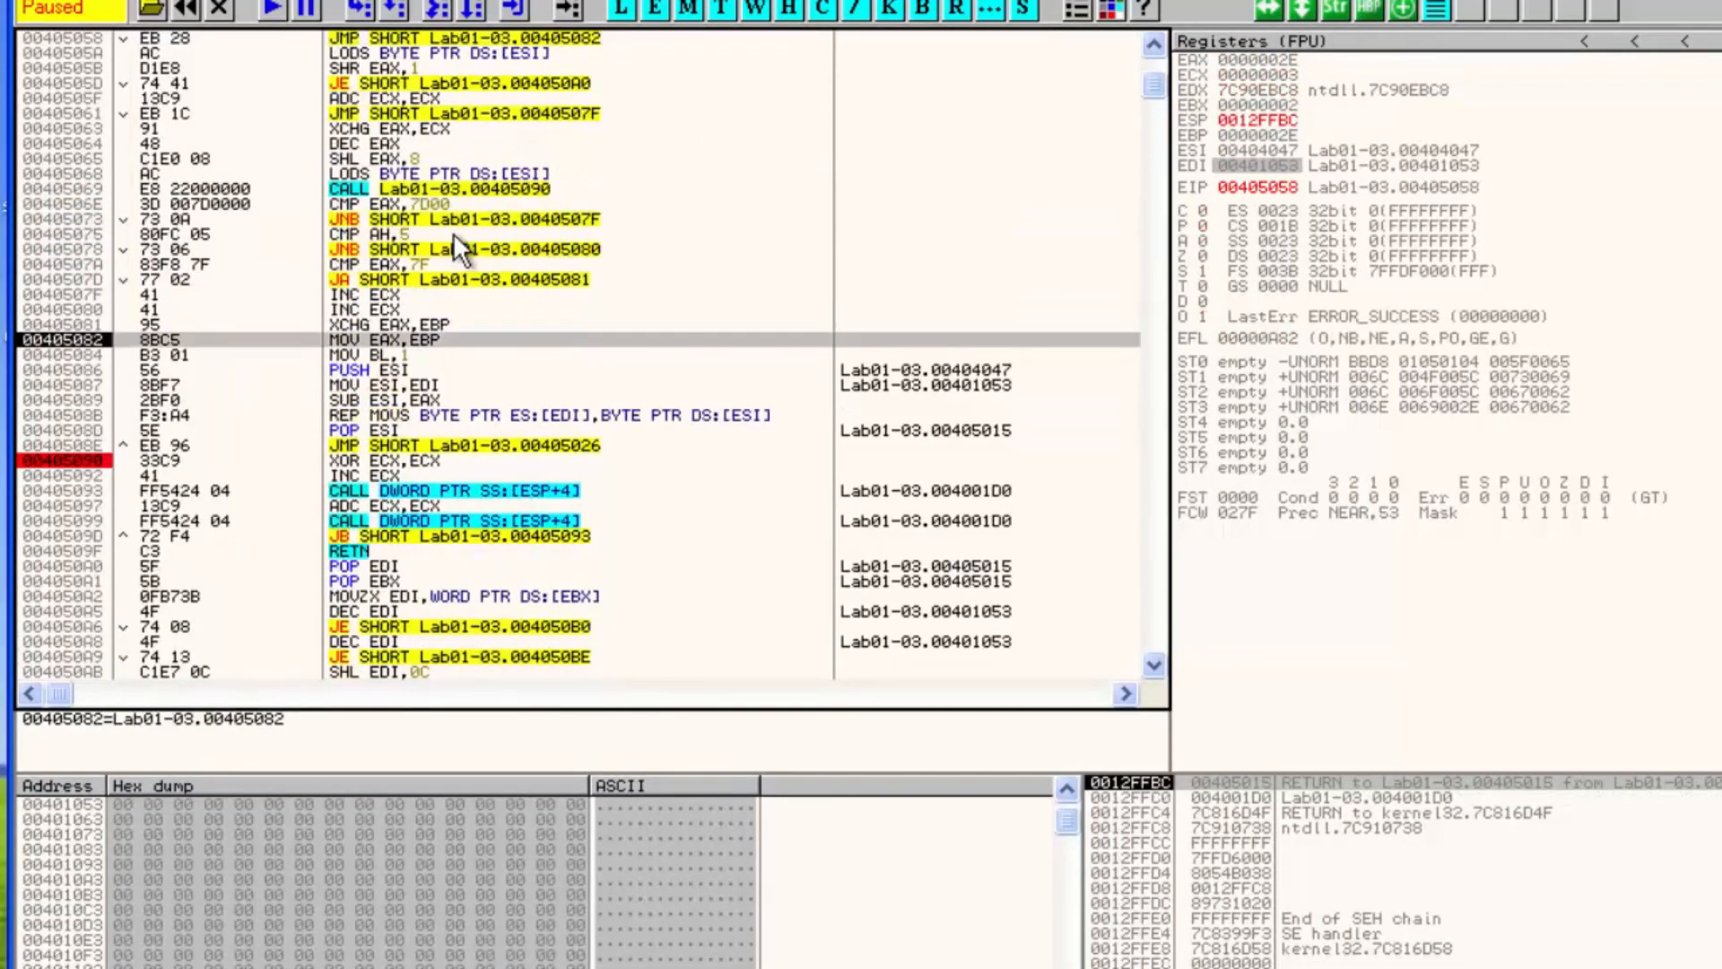
{"action": "key", "text": "F8"}
{"action": "key", "text": "F8"}
{"action": "key", "text": "F8"}
{"action": "key", "text": "F8"}
{"action": "key", "text": "F8"}
{"action": "key", "text": "F8"}
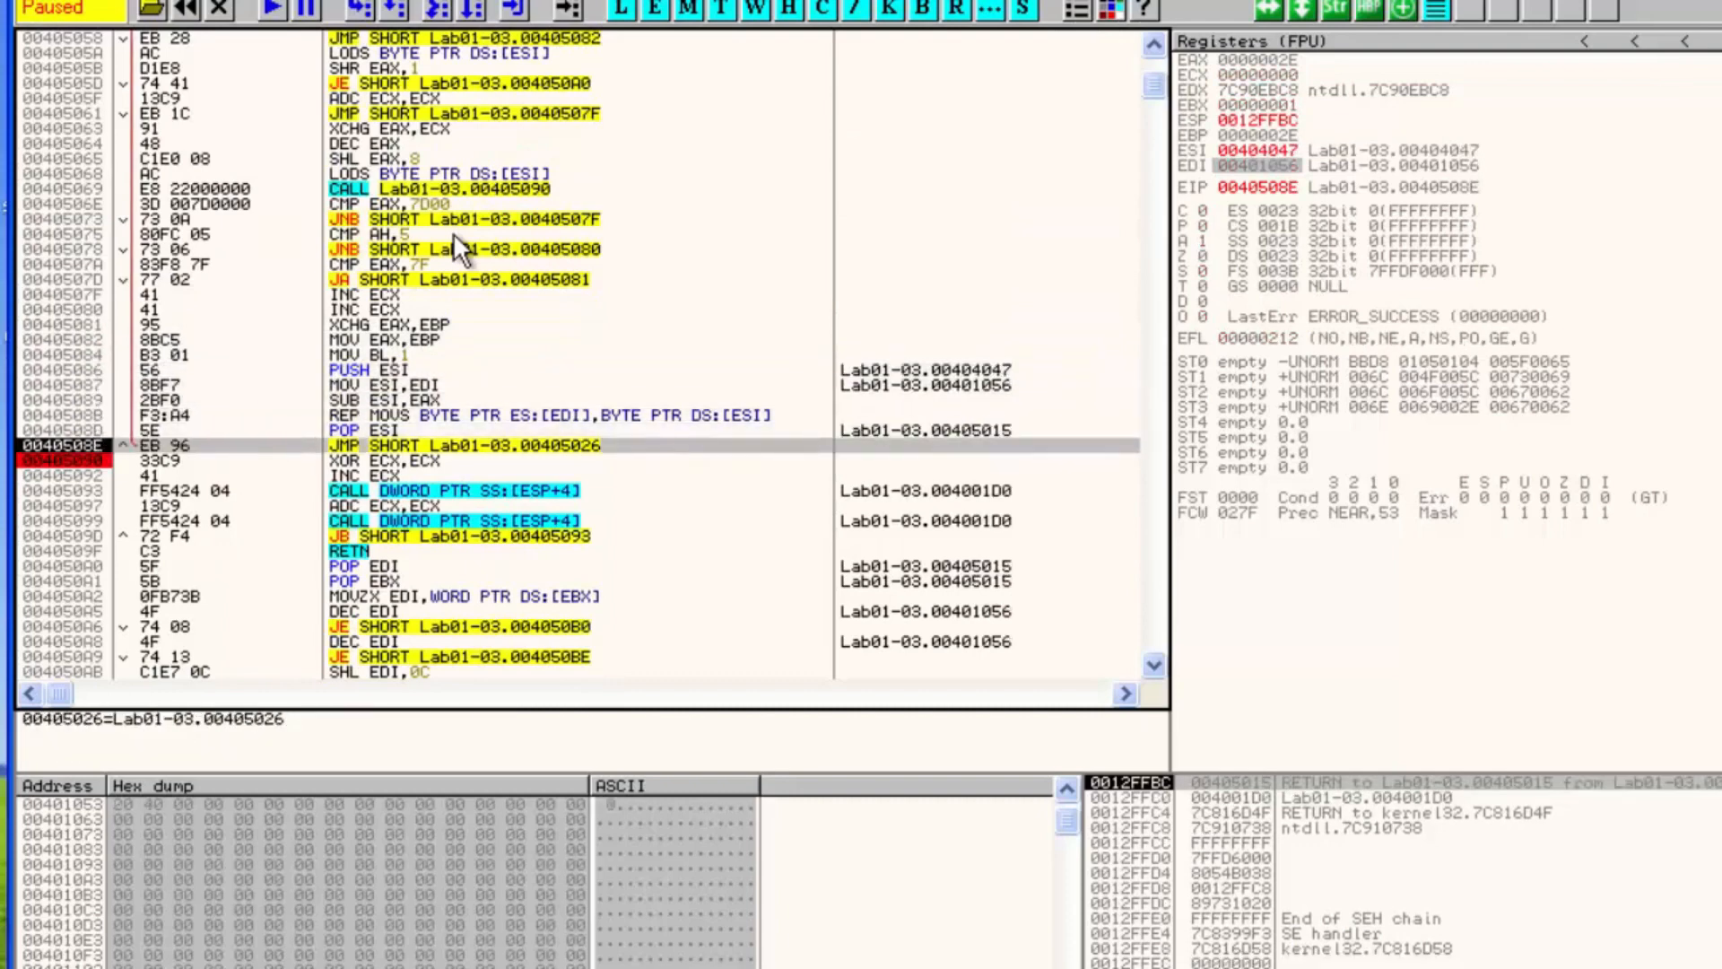
{"action": "key", "text": "F8"}
{"action": "key", "text": "F8"}
{"action": "key", "text": "F8"}
{"action": "key", "text": "F8"}
{"action": "key", "text": "F8"}
{"action": "key", "text": "F8"}
{"action": "key", "text": "F8"}
{"action": "key", "text": "F8"}
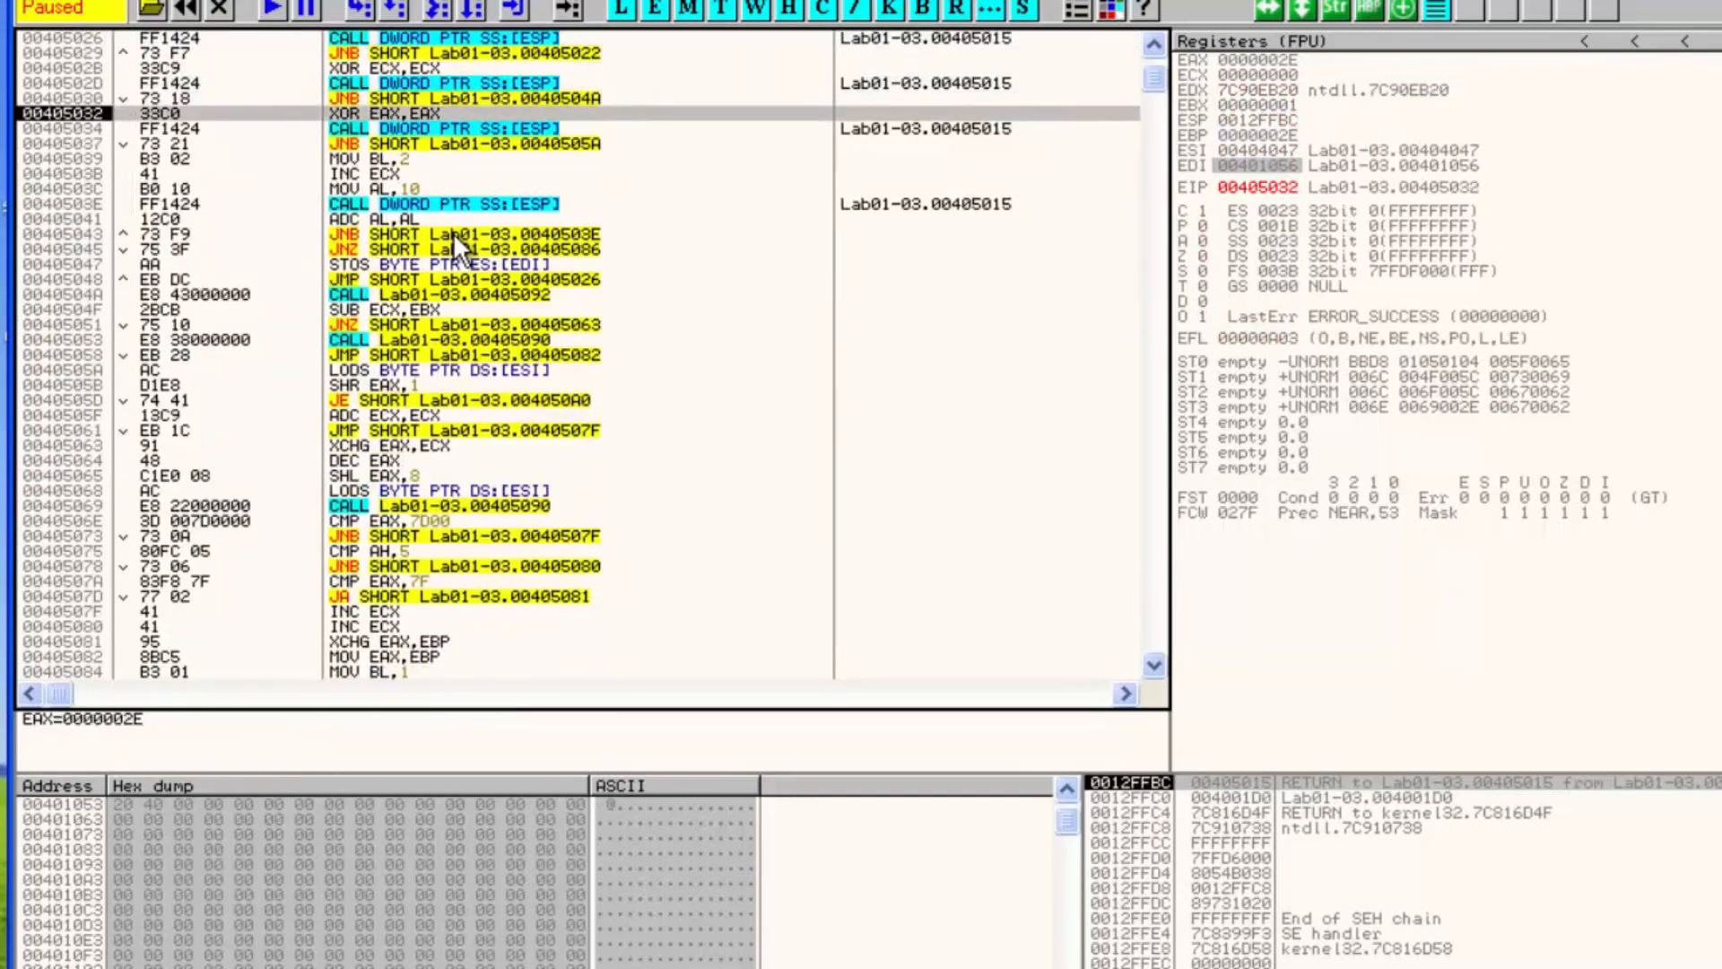
{"action": "key", "text": "F8"}
{"action": "key", "text": "F8"}
{"action": "key", "text": "F8"}
{"action": "key", "text": "F8"}
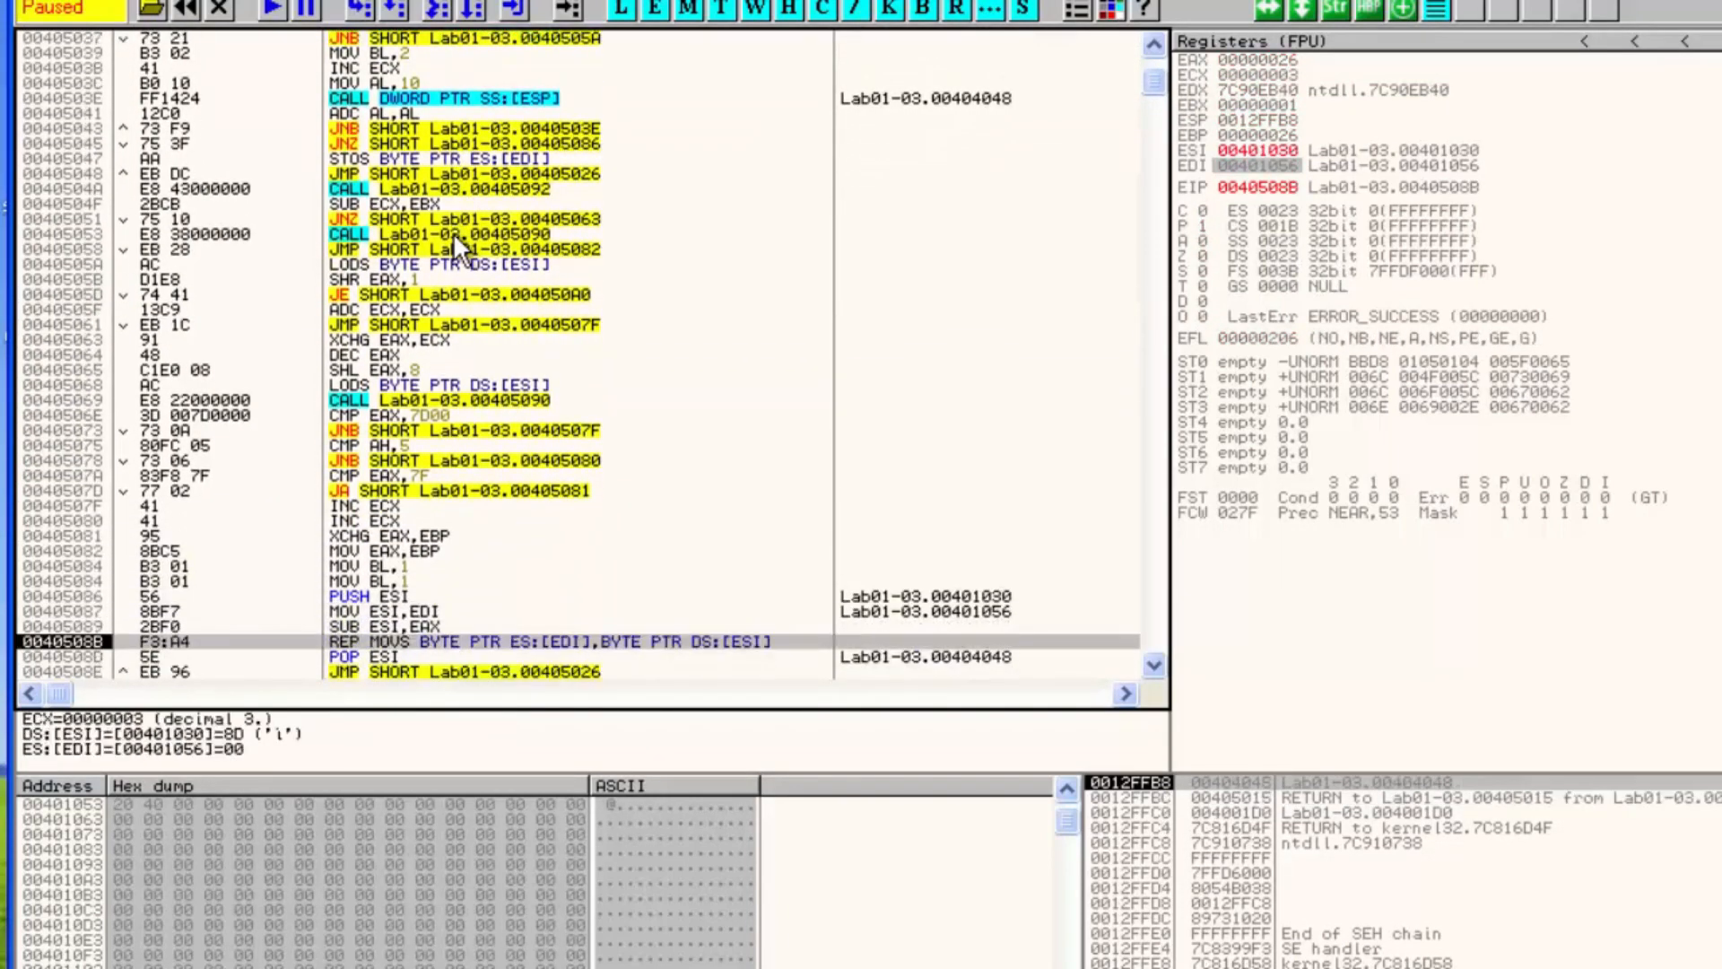
{"action": "key", "text": "F8"}
{"action": "key", "text": "F8"}
{"action": "key", "text": "F8"}
{"action": "key", "text": "F8"}
{"action": "key", "text": "F8"}
{"action": "key", "text": "F8"}
{"action": "key", "text": "F8"}
{"action": "key", "text": "F8"}
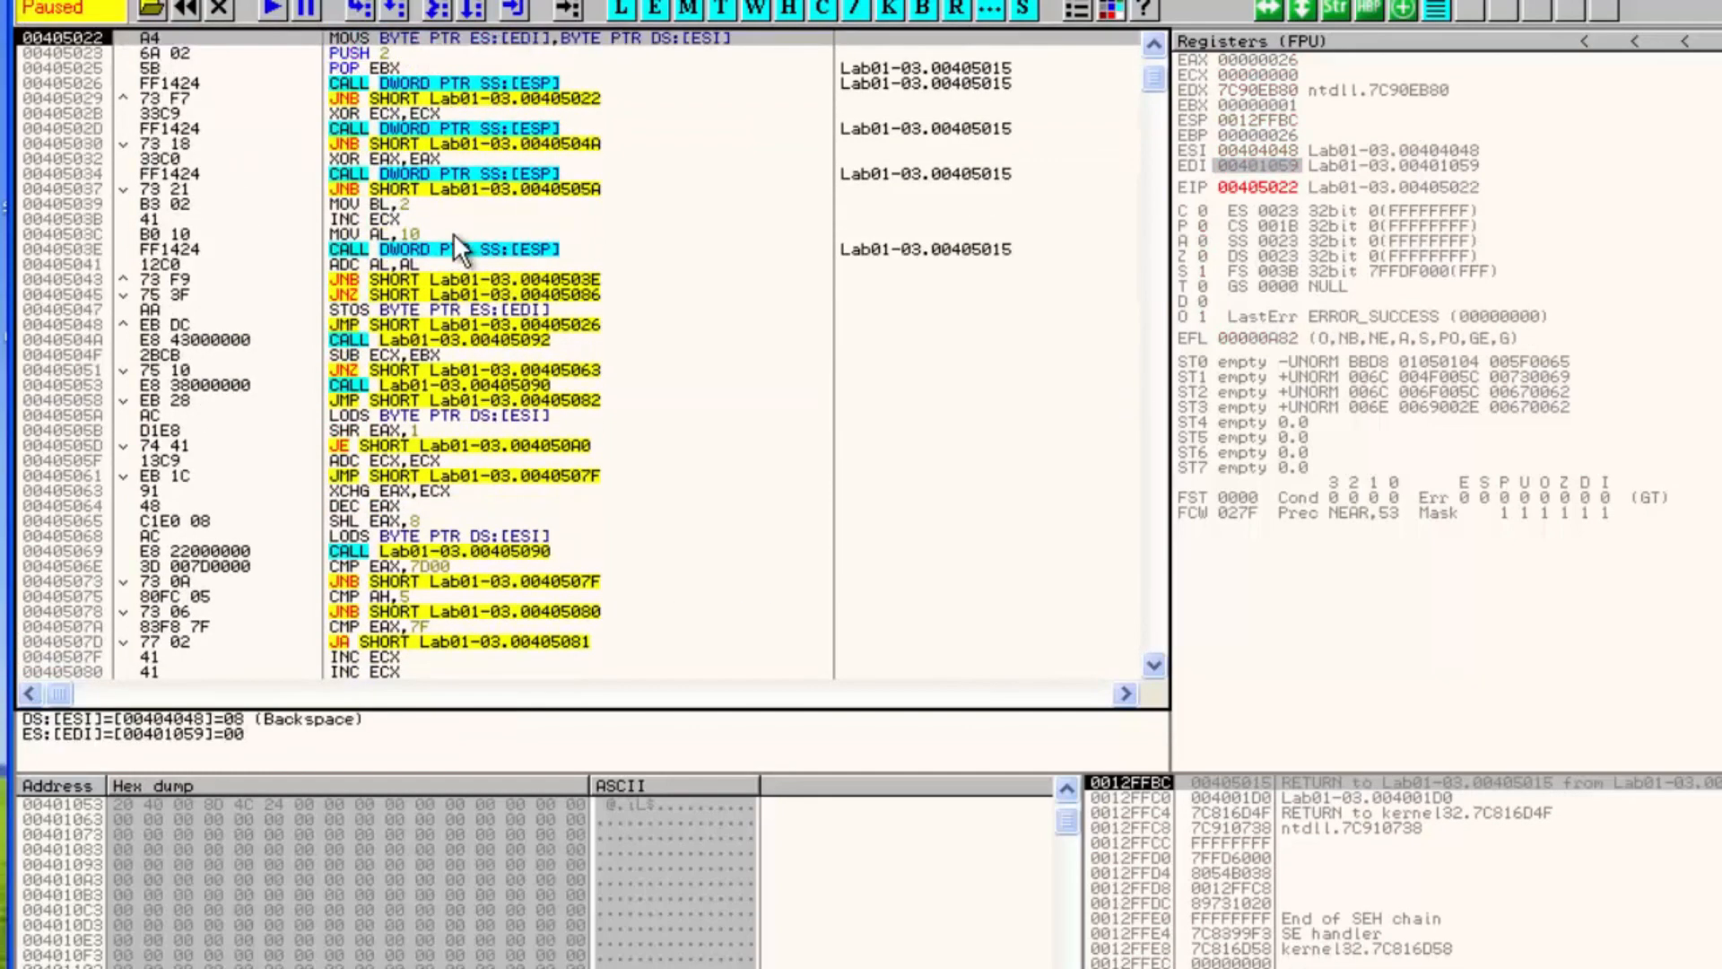
{"action": "key", "text": "F8"}
{"action": "key", "text": "F8"}
{"action": "key", "text": "F8"}
{"action": "key", "text": "F8"}
{"action": "key", "text": "F8"}
{"action": "key", "text": "F8"}
{"action": "key", "text": "F8"}
{"action": "key", "text": "F8"}
{"action": "key", "text": "F8"}
{"action": "key", "text": "F8"}
{"action": "key", "text": "F8"}
{"action": "key", "text": "F8"}
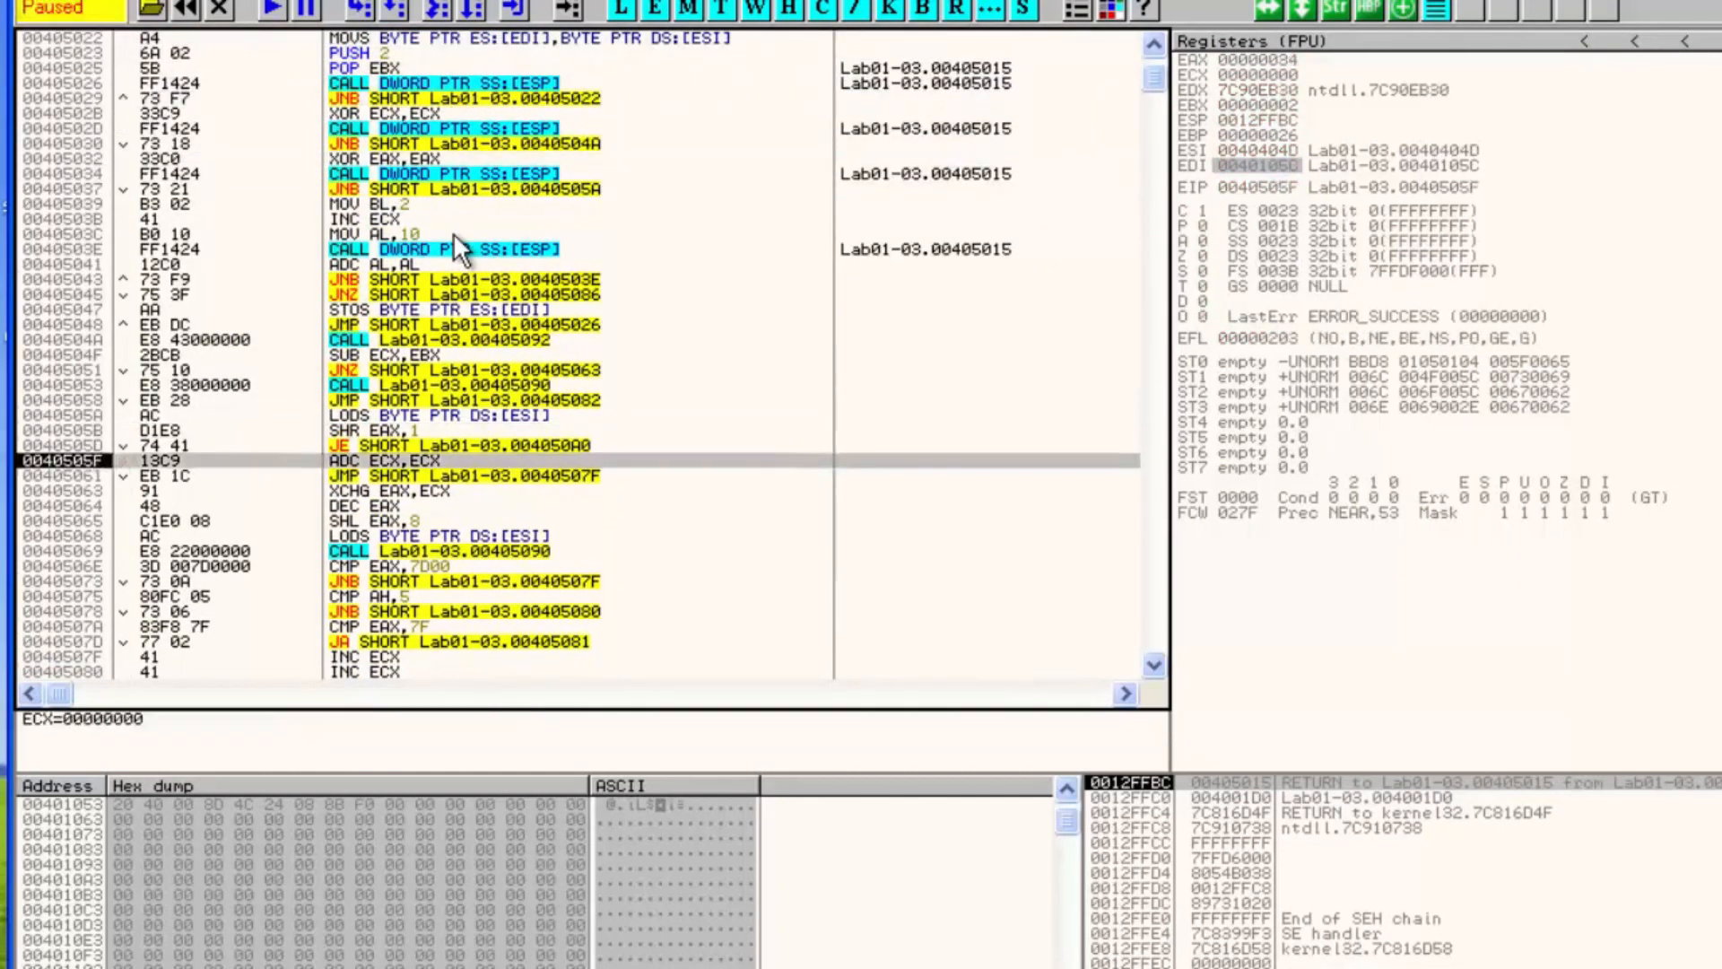
{"action": "key", "text": "F8"}
{"action": "key", "text": "F8"}
{"action": "key", "text": "F8"}
{"action": "key", "text": "F8"}
{"action": "key", "text": "F8"}
{"action": "key", "text": "F8"}
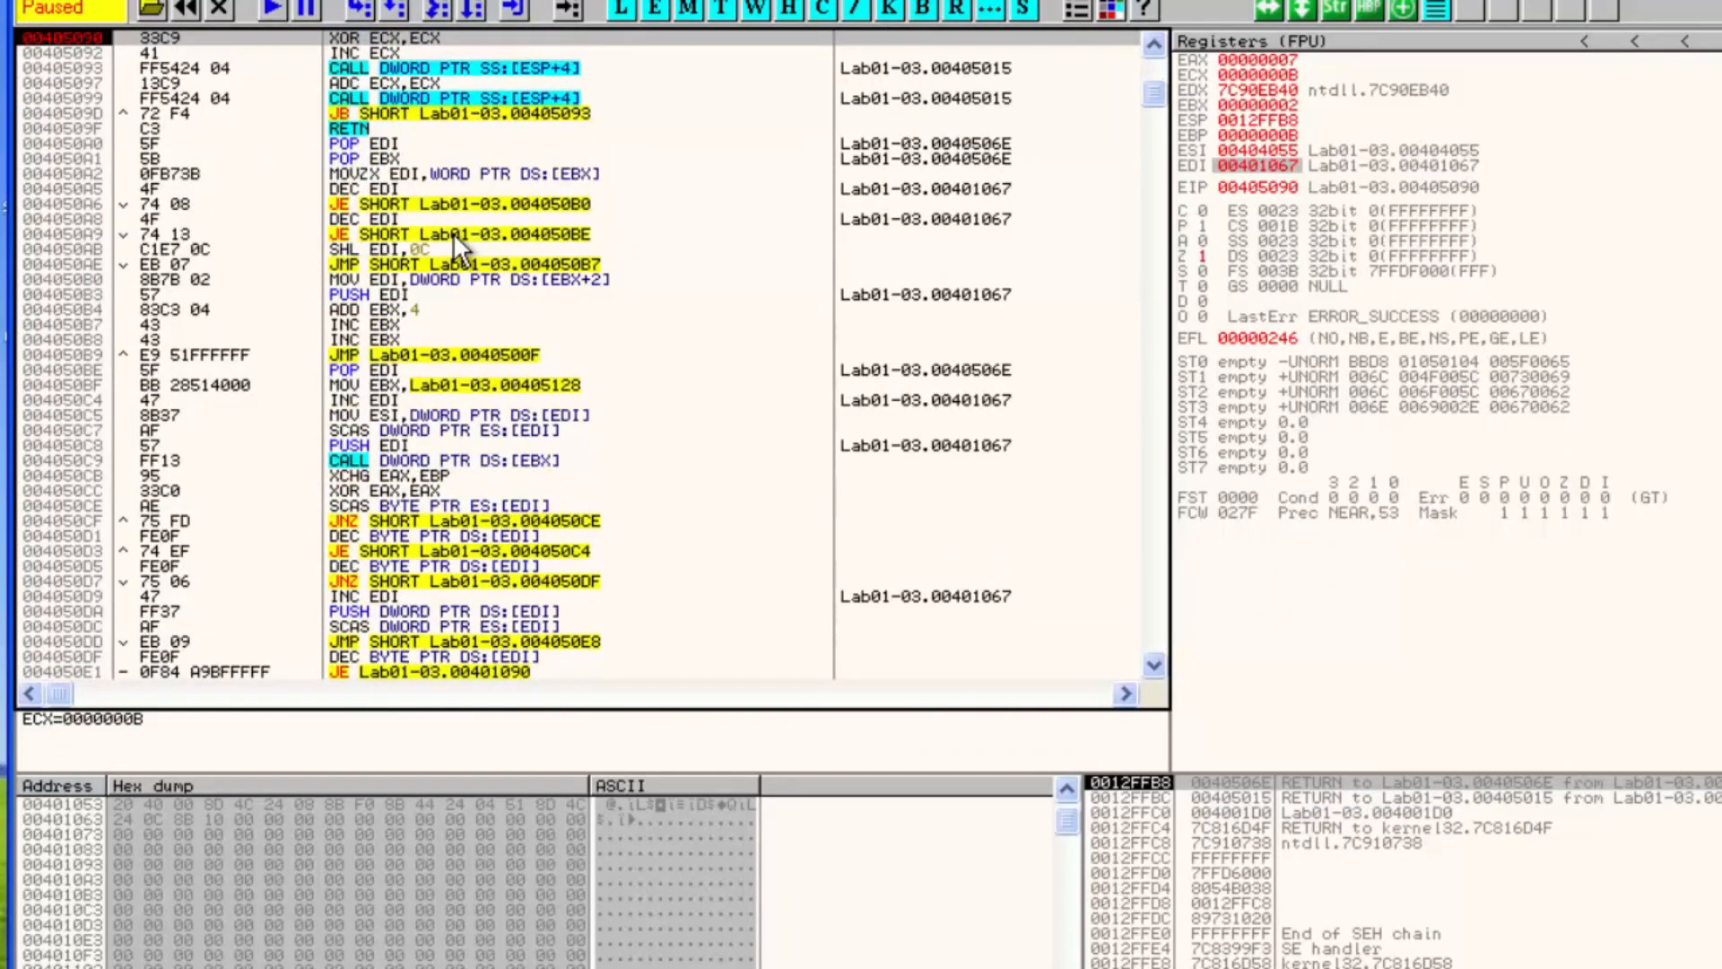
Set a breakpoint on the POP EDI instruction at 004050A0, just after the RETN
{"action": "left_click", "coordinate": [377, 128]}
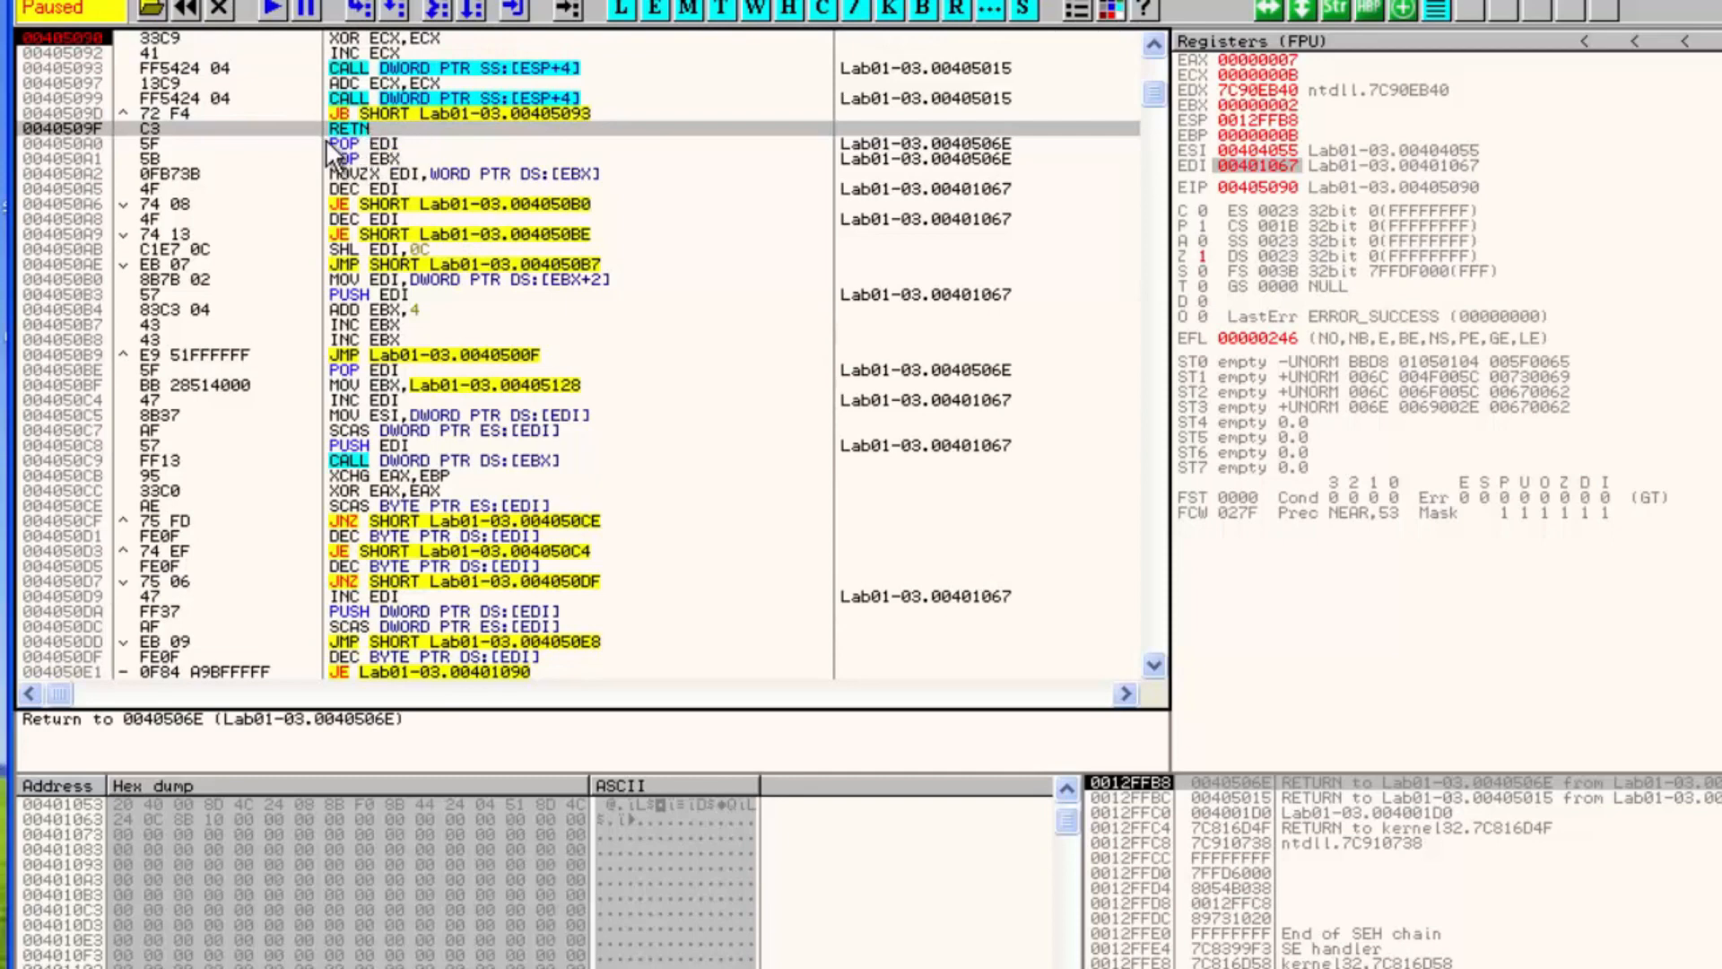
{"action": "left_click", "coordinate": [273, 143]}
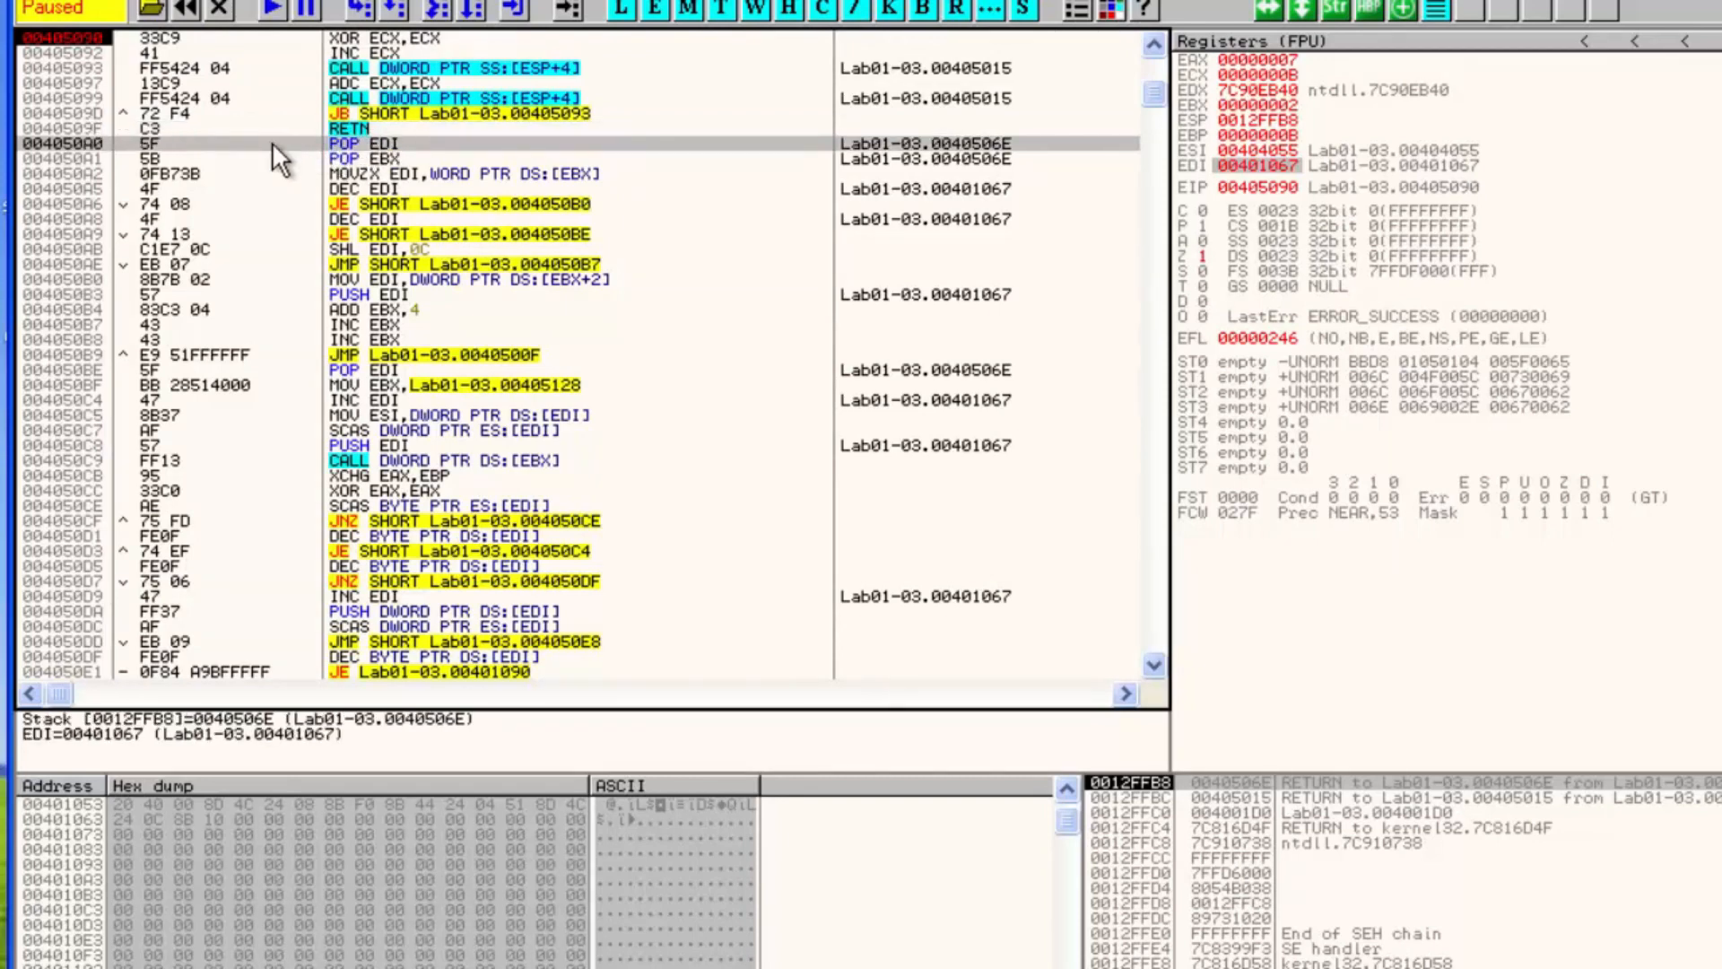
{"action": "key", "text": "F2"}
{"action": "left_click", "coordinate": [192, 39]}
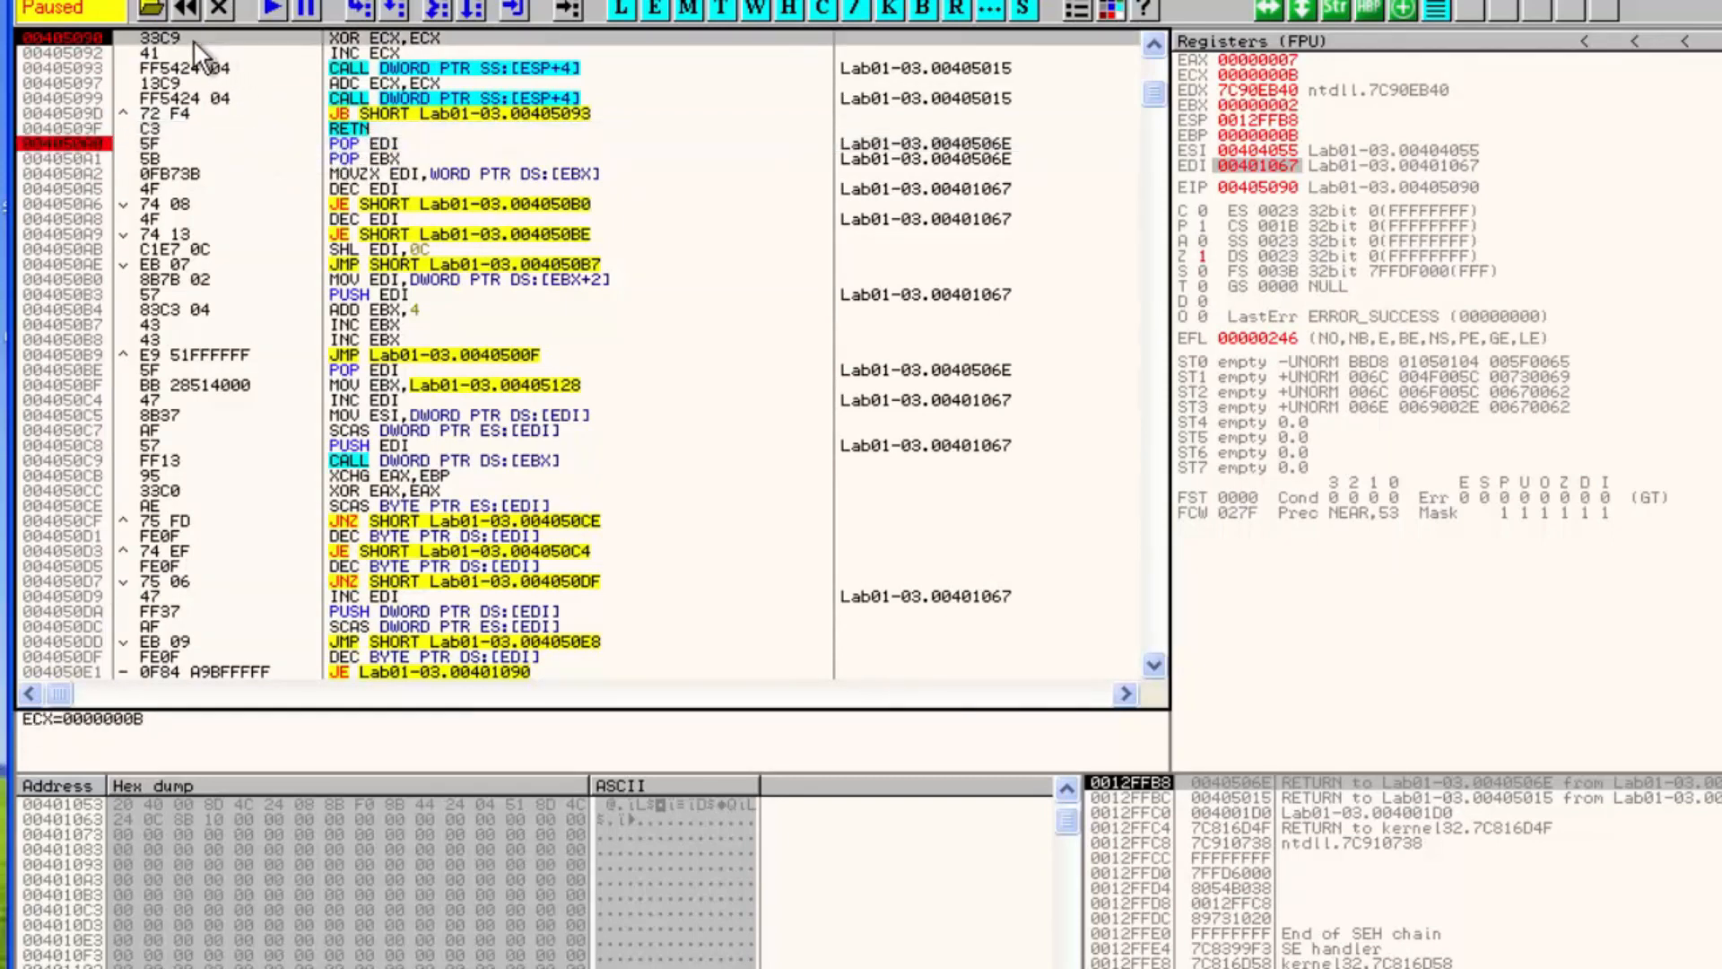
Remove the breakpoint on the XOR at 00405090 and run until execution stops at 004050A0
{"action": "scroll", "coordinate": [401, 84], "scroll_direction": "up", "scroll_amount": 4}
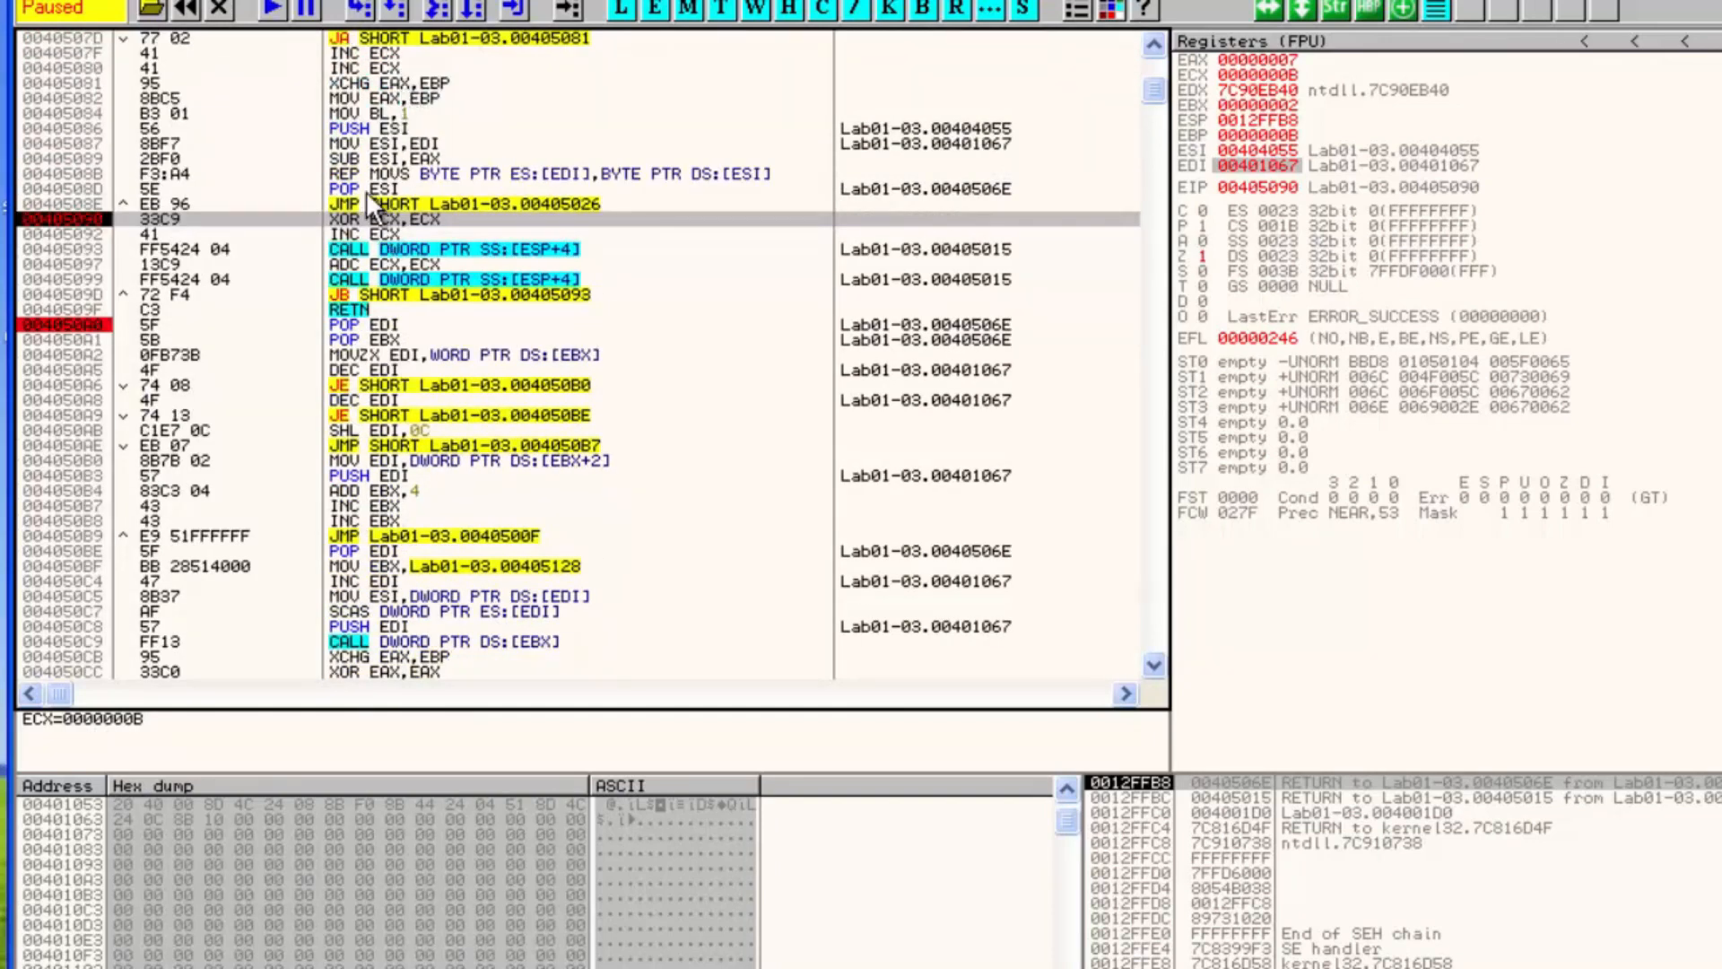
{"action": "left_click", "coordinate": [367, 191]}
{"action": "left_click", "coordinate": [361, 203]}
{"action": "left_click", "coordinate": [341, 214]}
{"action": "key", "text": "F2"}
{"action": "key", "text": "F9"}
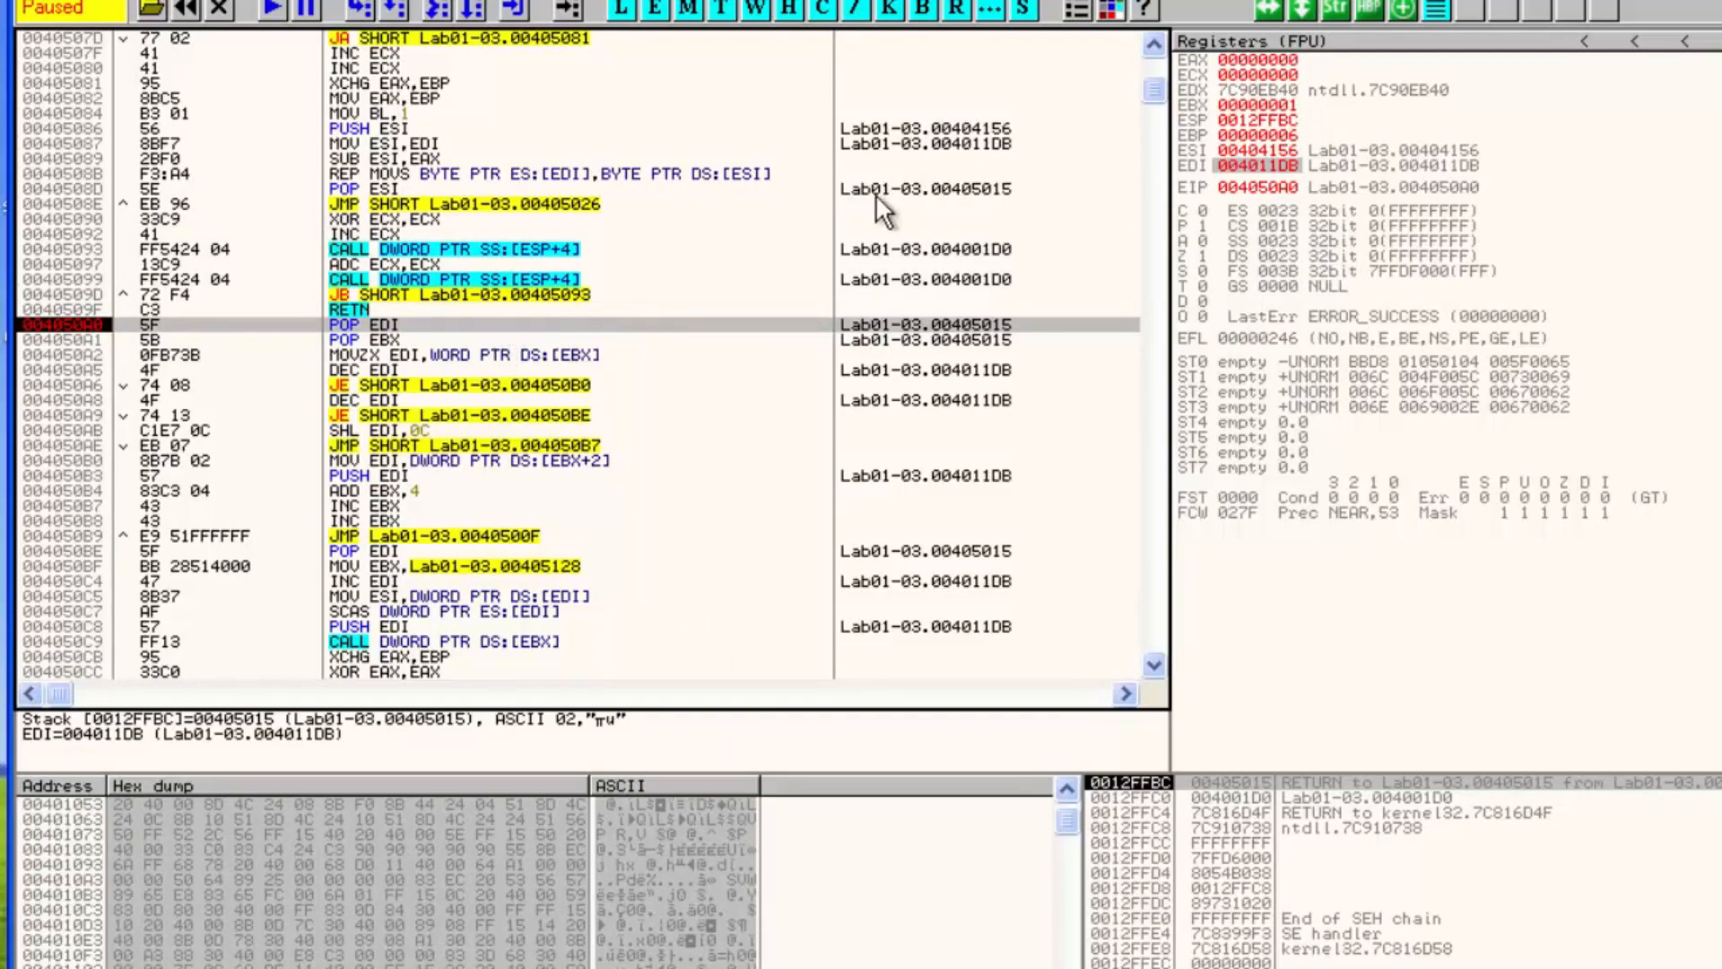
Follow EDI and then ESI in the dump to inspect the decompressed data
{"action": "right_click", "coordinate": [1273, 164]}
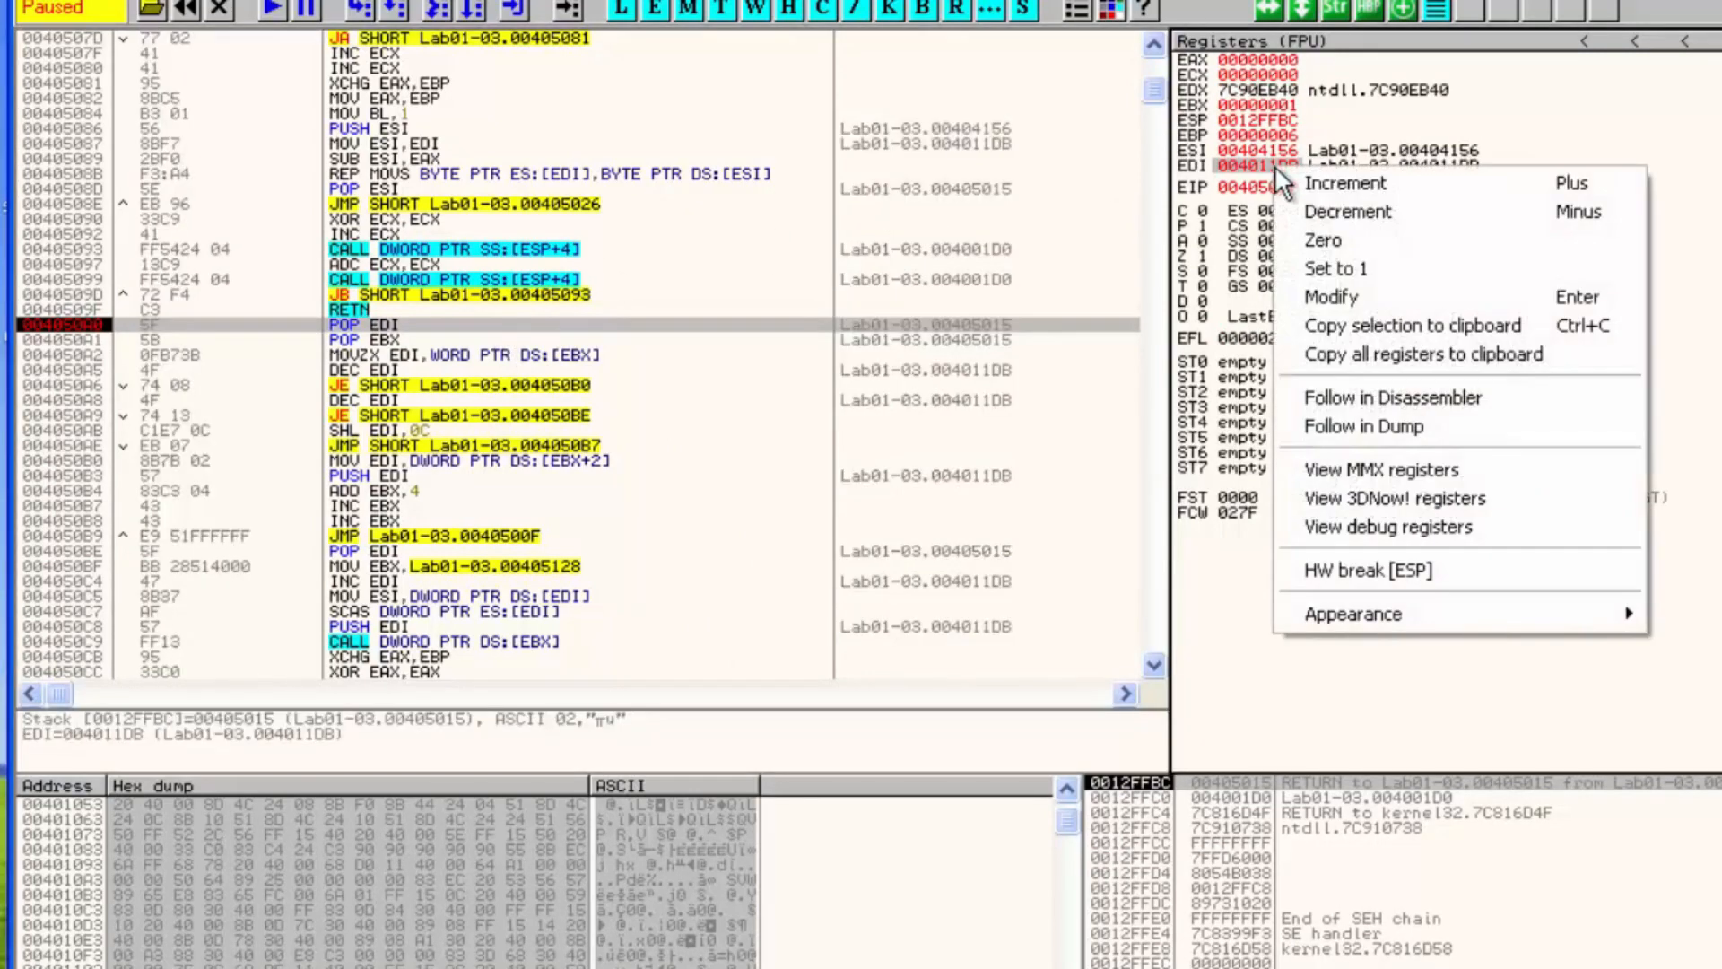
{"action": "left_click", "coordinate": [1370, 424]}
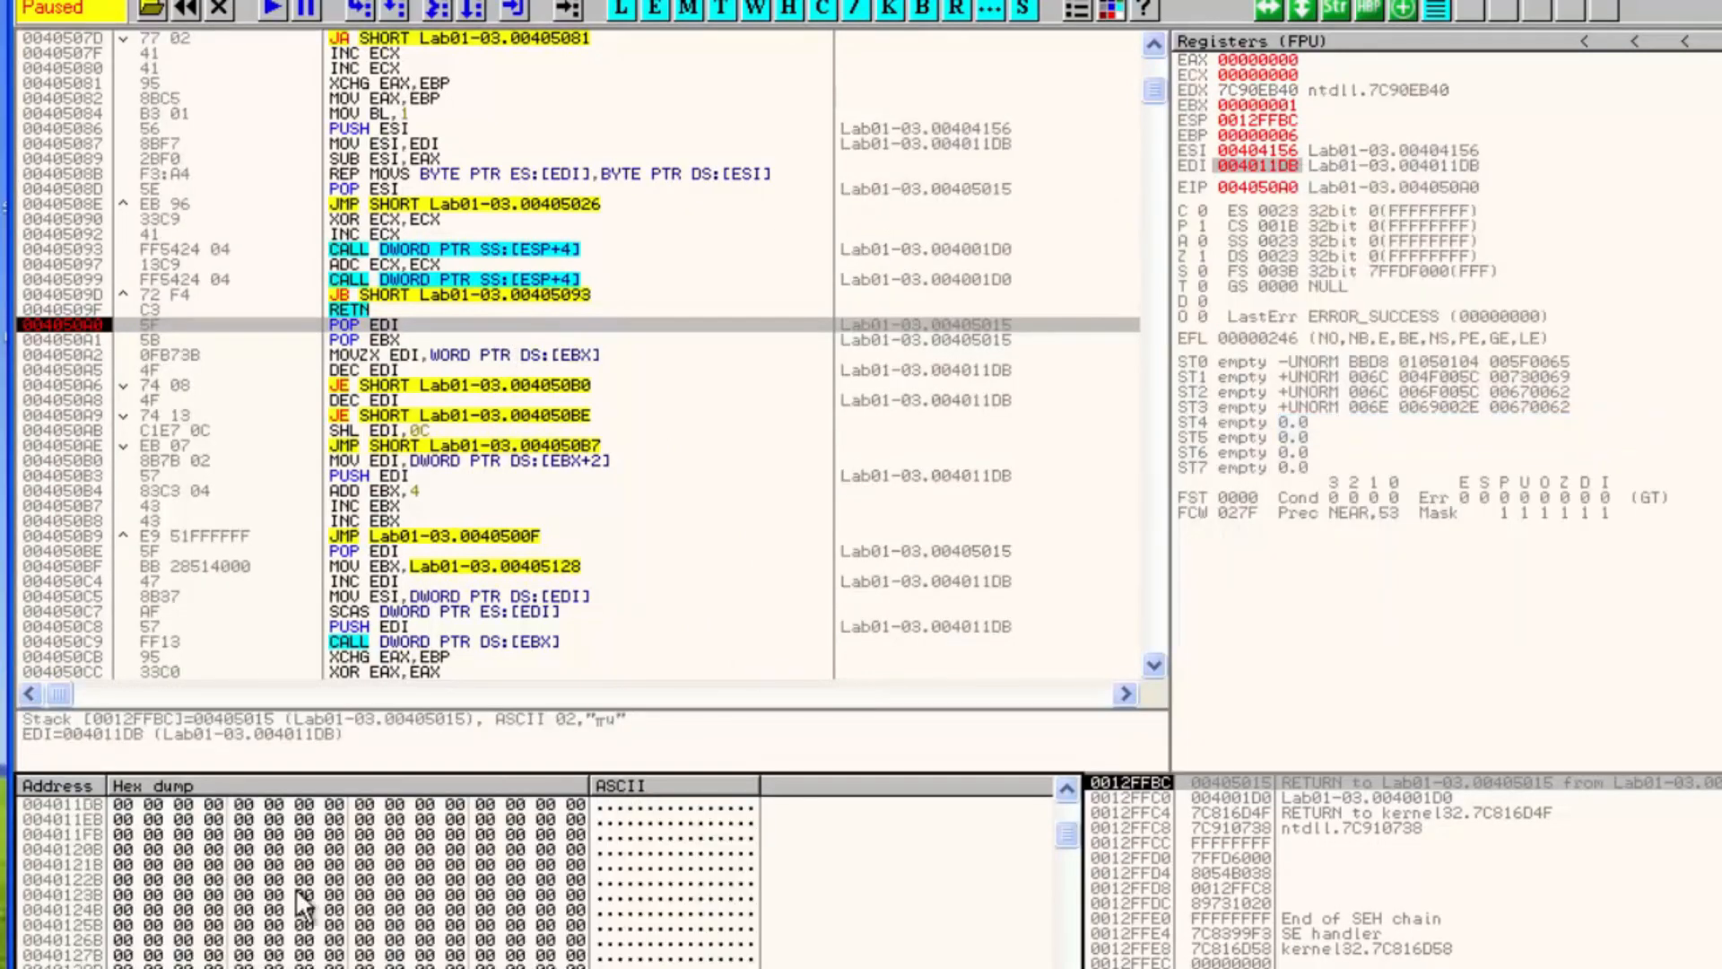
{"action": "right_click", "coordinate": [1277, 154]}
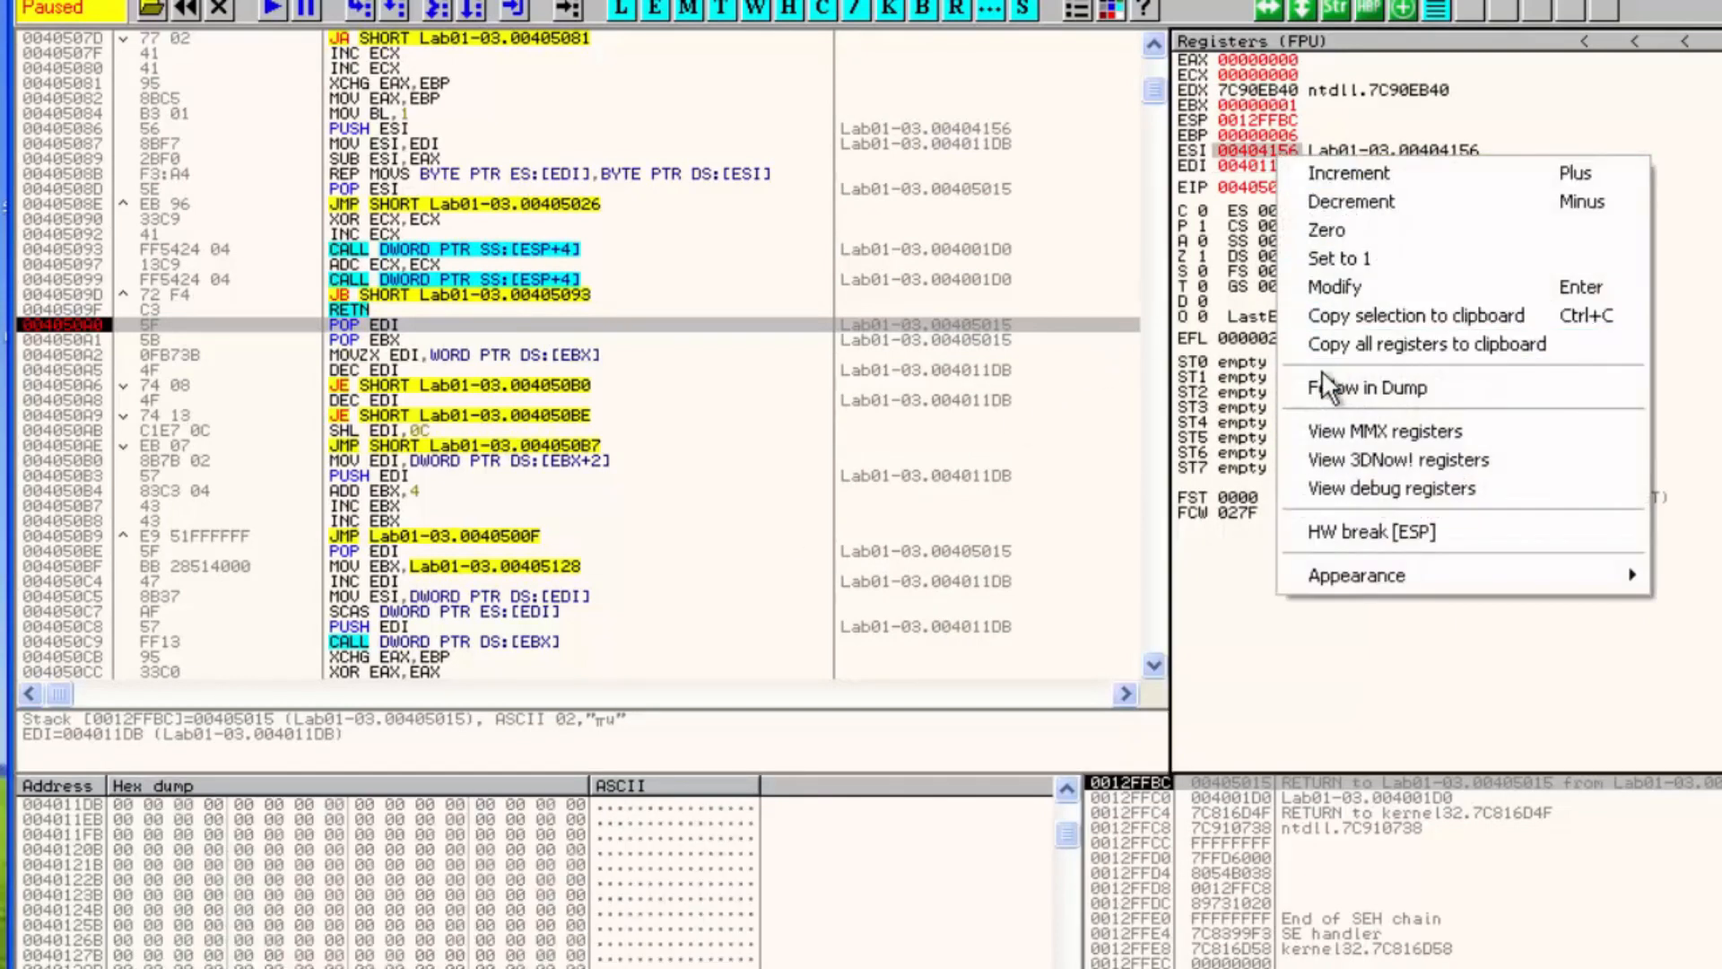
{"action": "left_click", "coordinate": [1317, 381]}
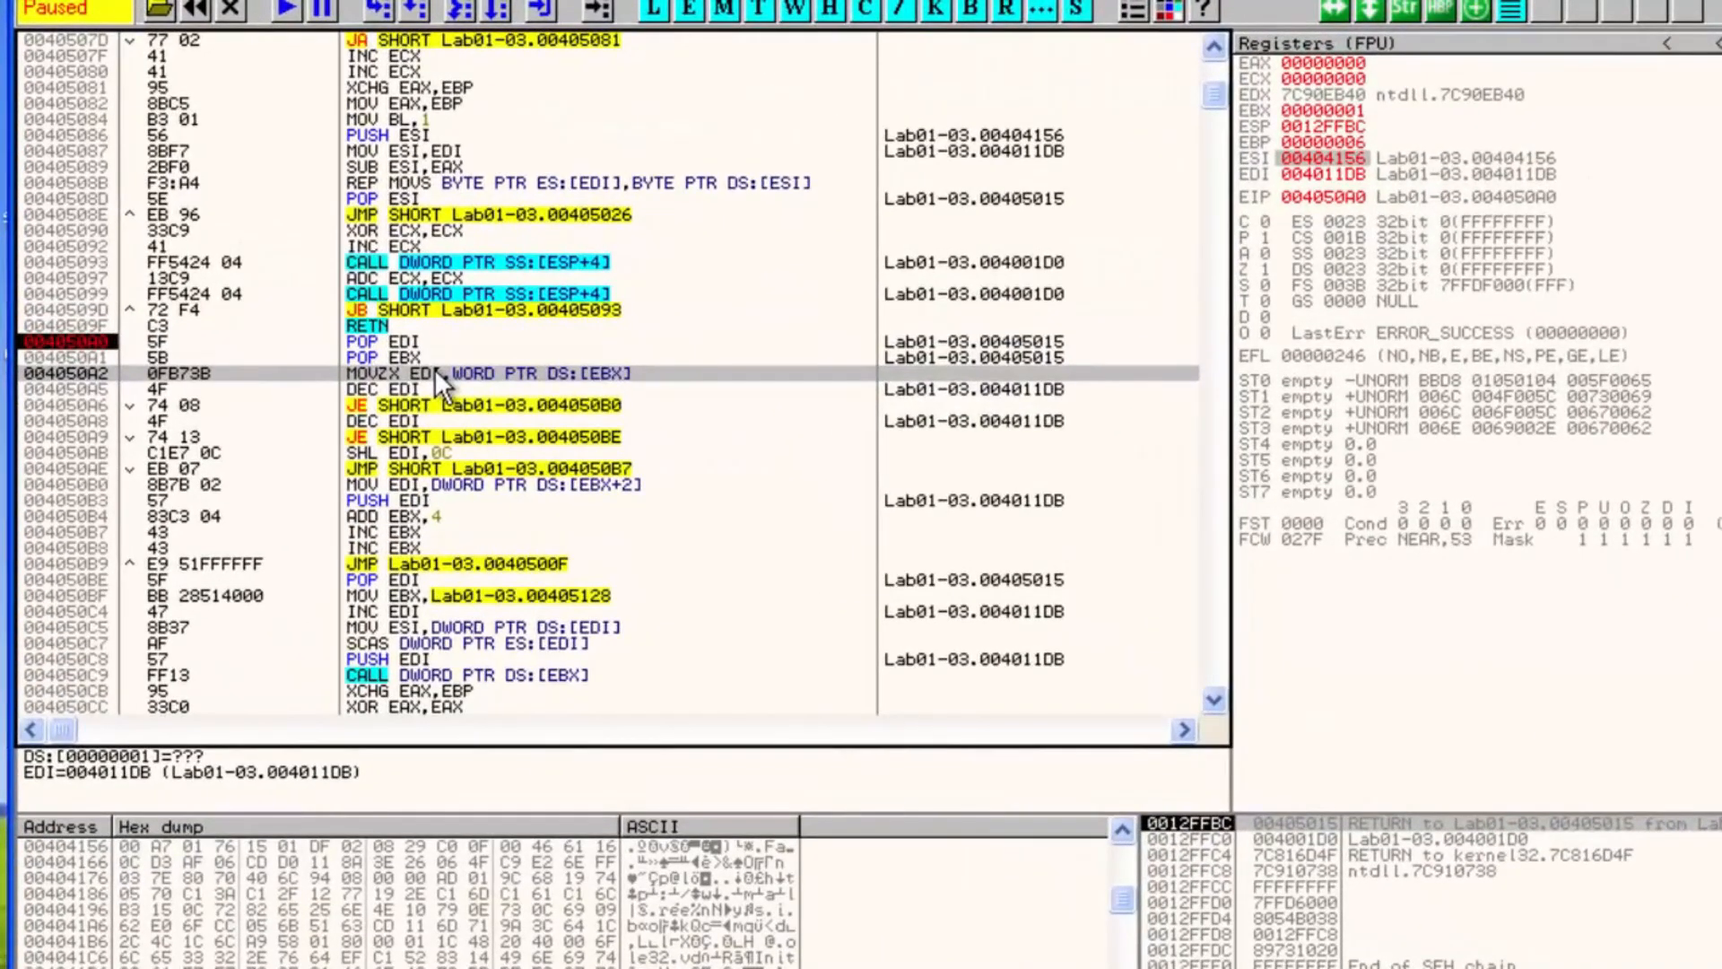
Step over from 004050A0 down to the JMP at 004050AE and follow the new EDI value in the dump
{"action": "key", "text": "F8"}
{"action": "key", "text": "F8"}
{"action": "key", "text": "F8"}
{"action": "key", "text": "F8"}
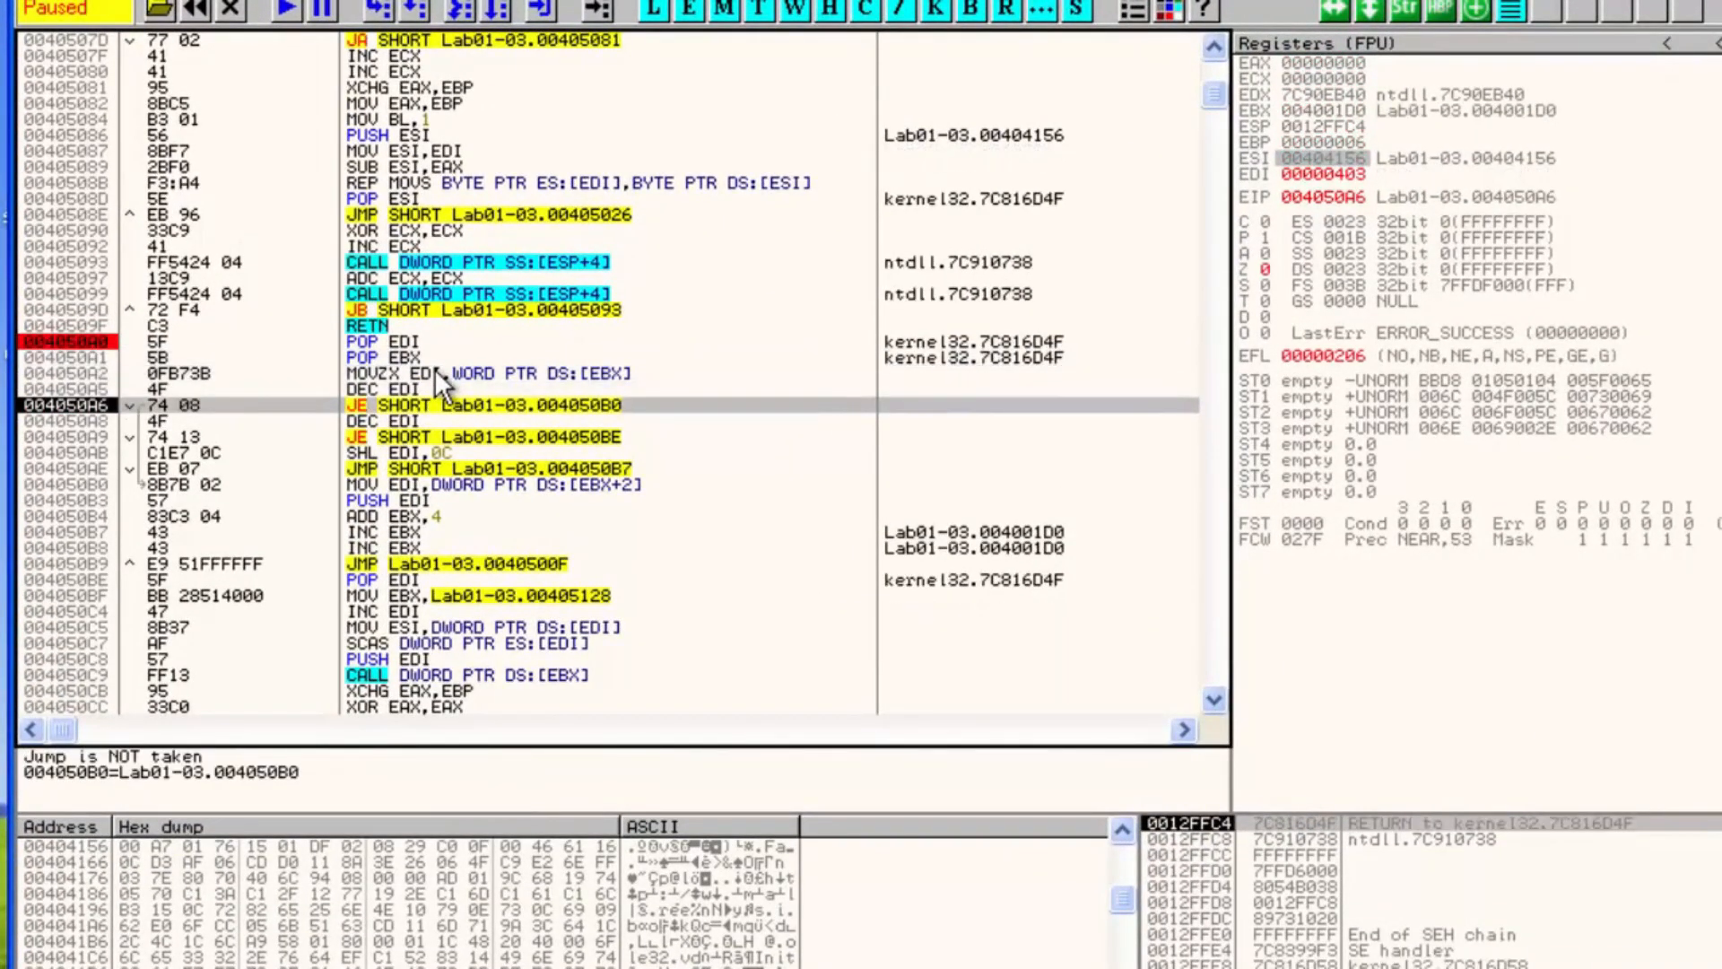
{"action": "key", "text": "F8"}
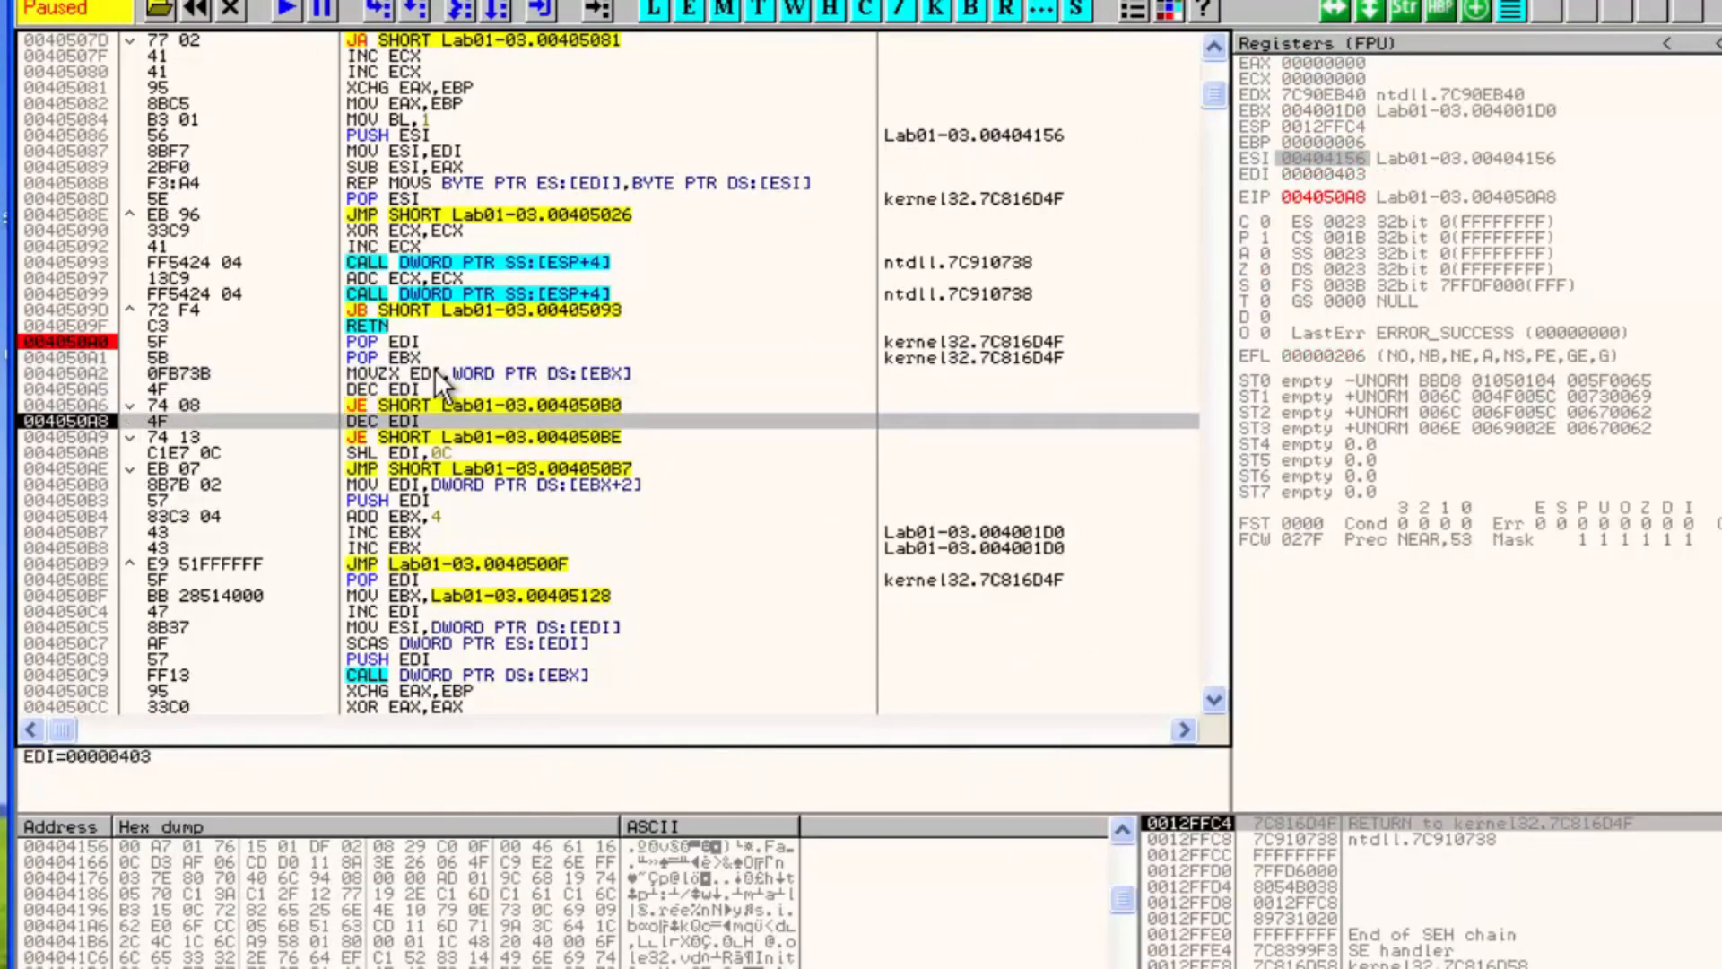
{"action": "key", "text": "F8"}
{"action": "key", "text": "F8"}
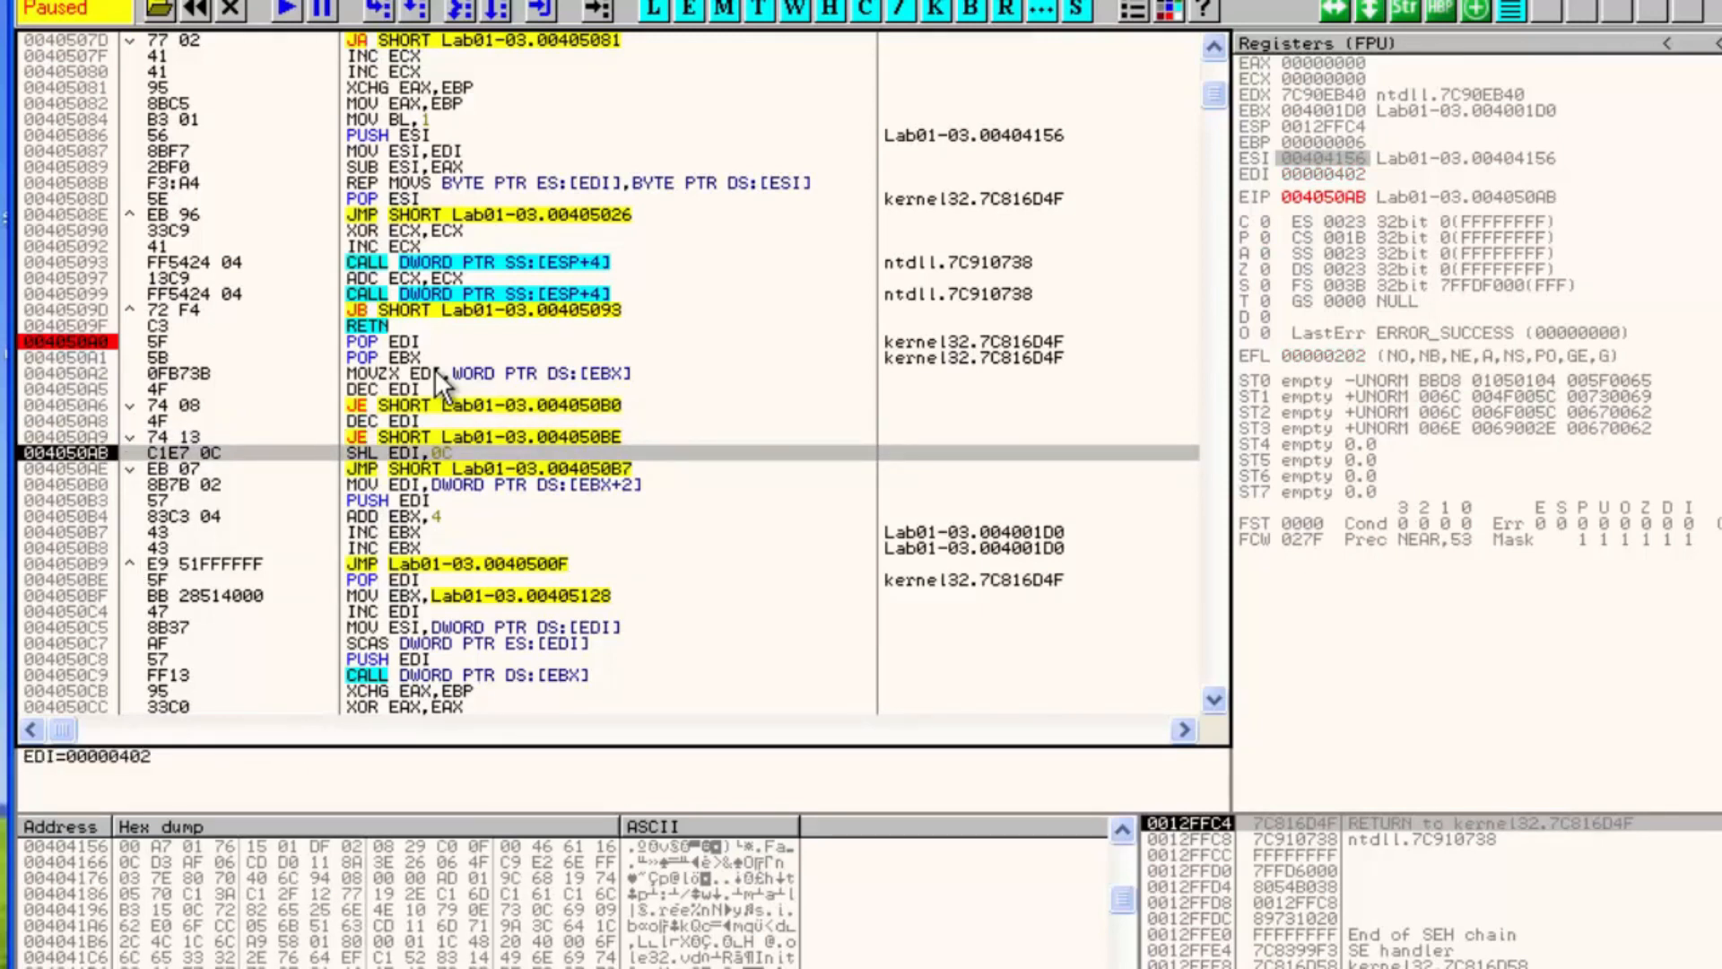
{"action": "key", "text": "F8"}
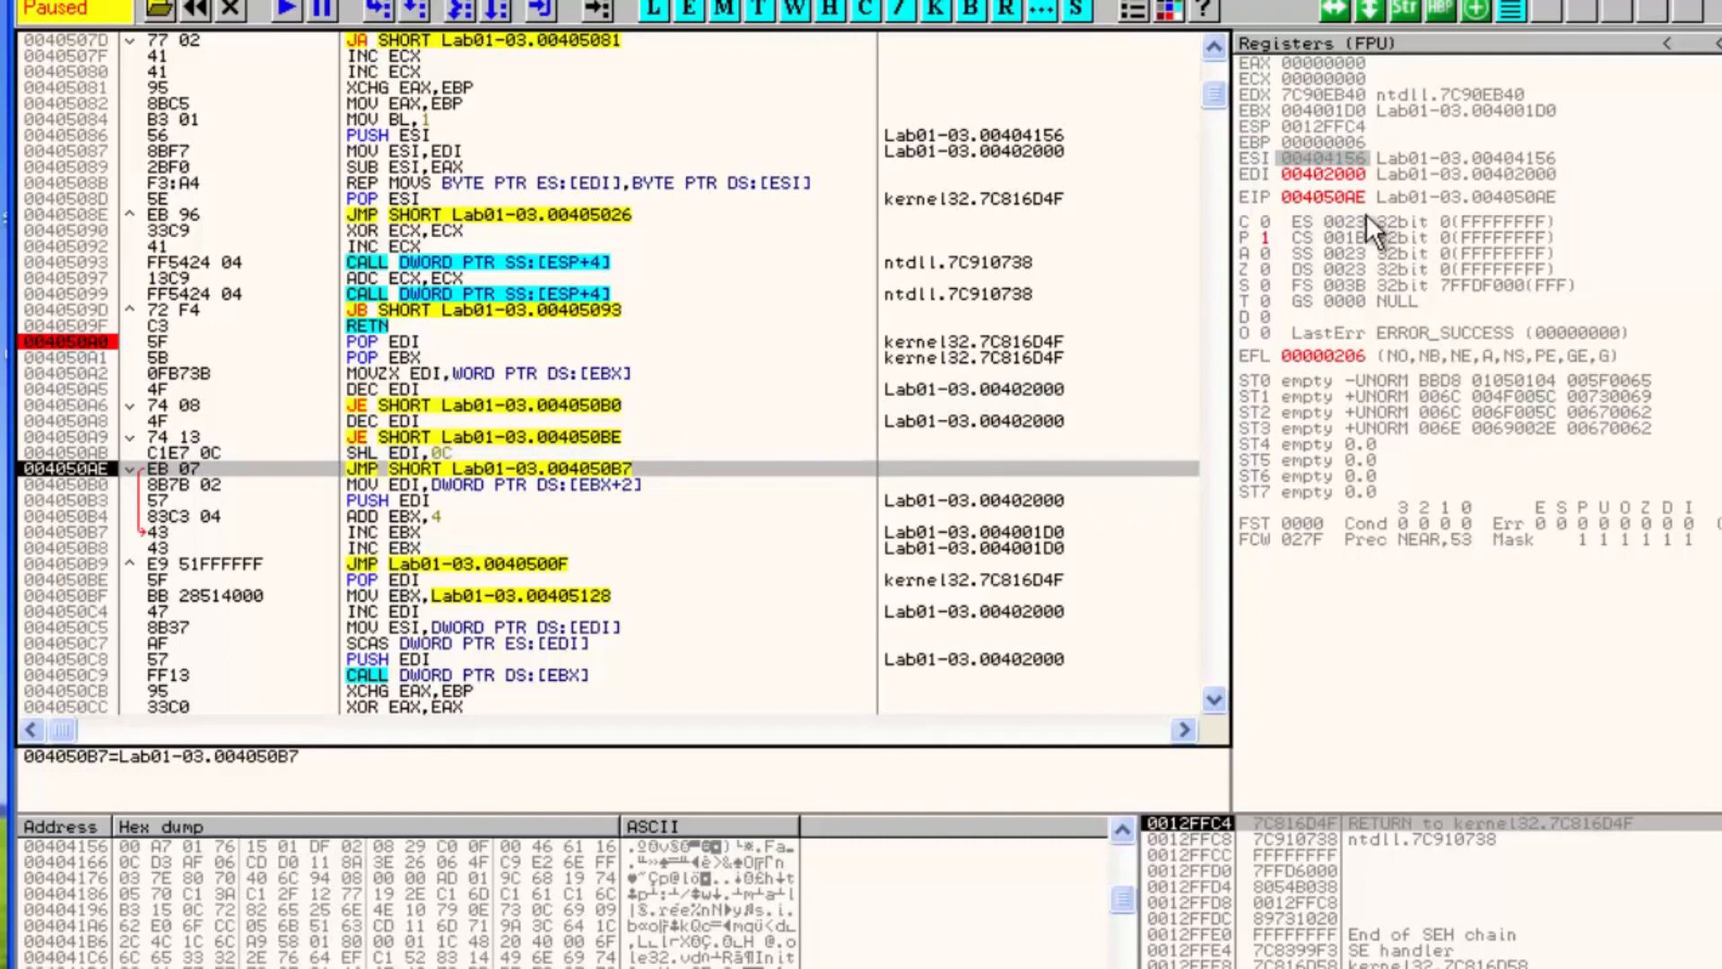
{"action": "right_click", "coordinate": [1337, 174]}
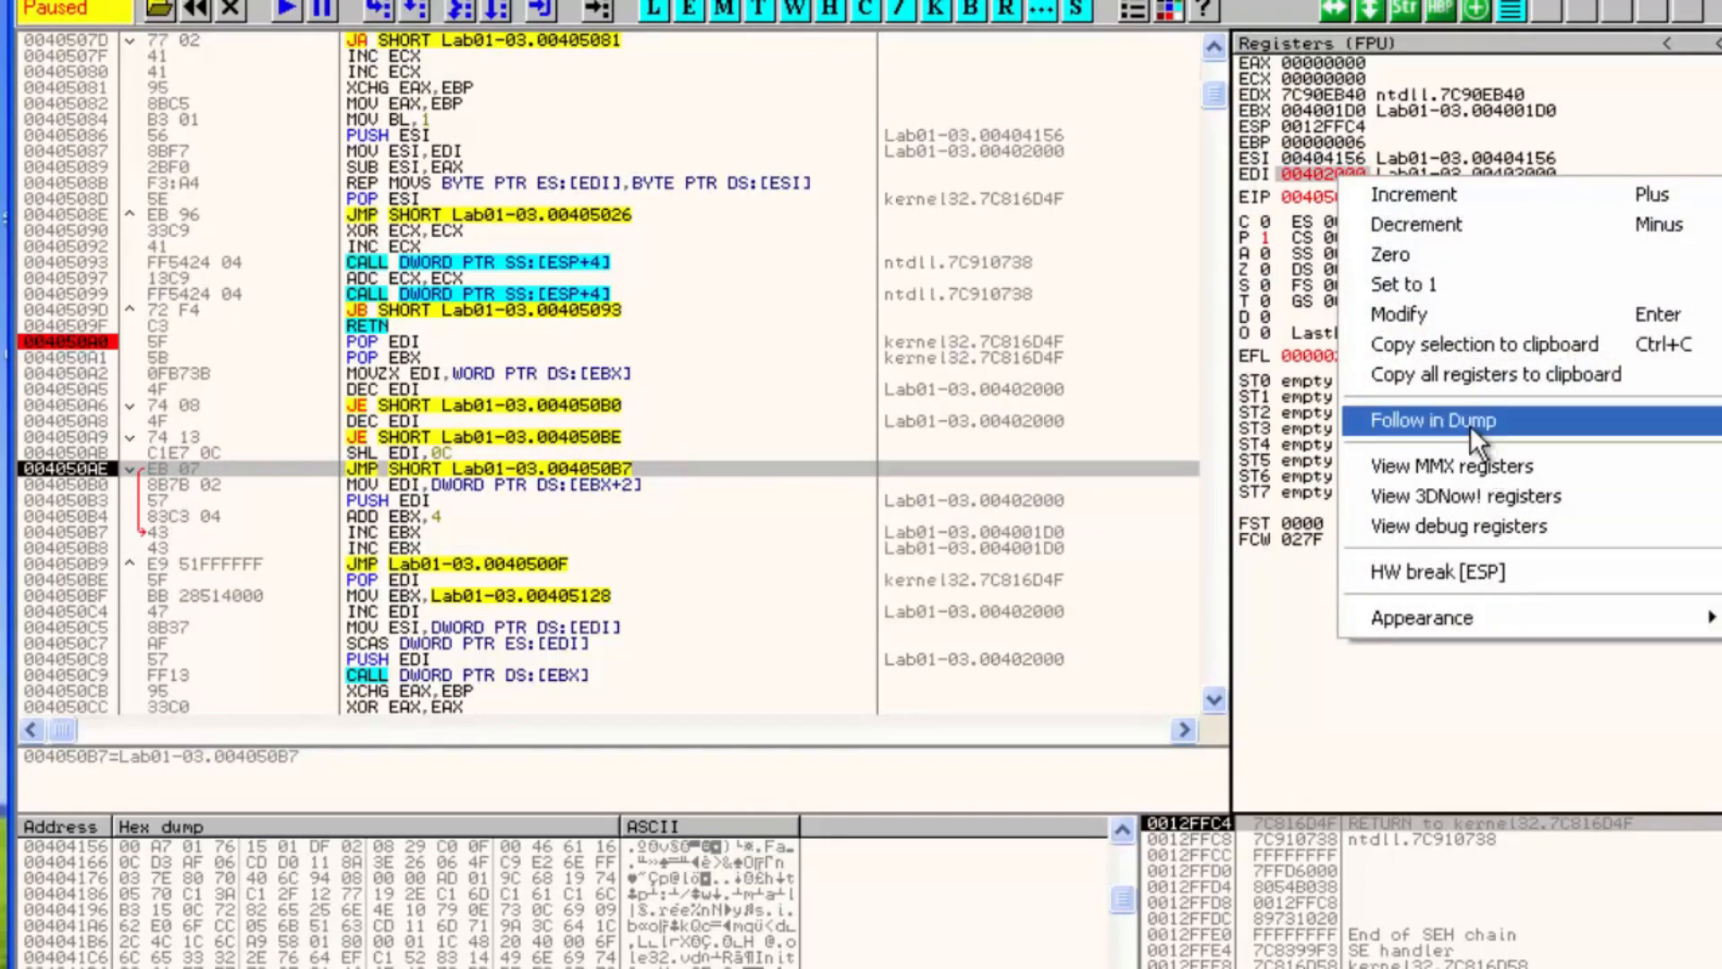
{"action": "left_click", "coordinate": [1471, 421]}
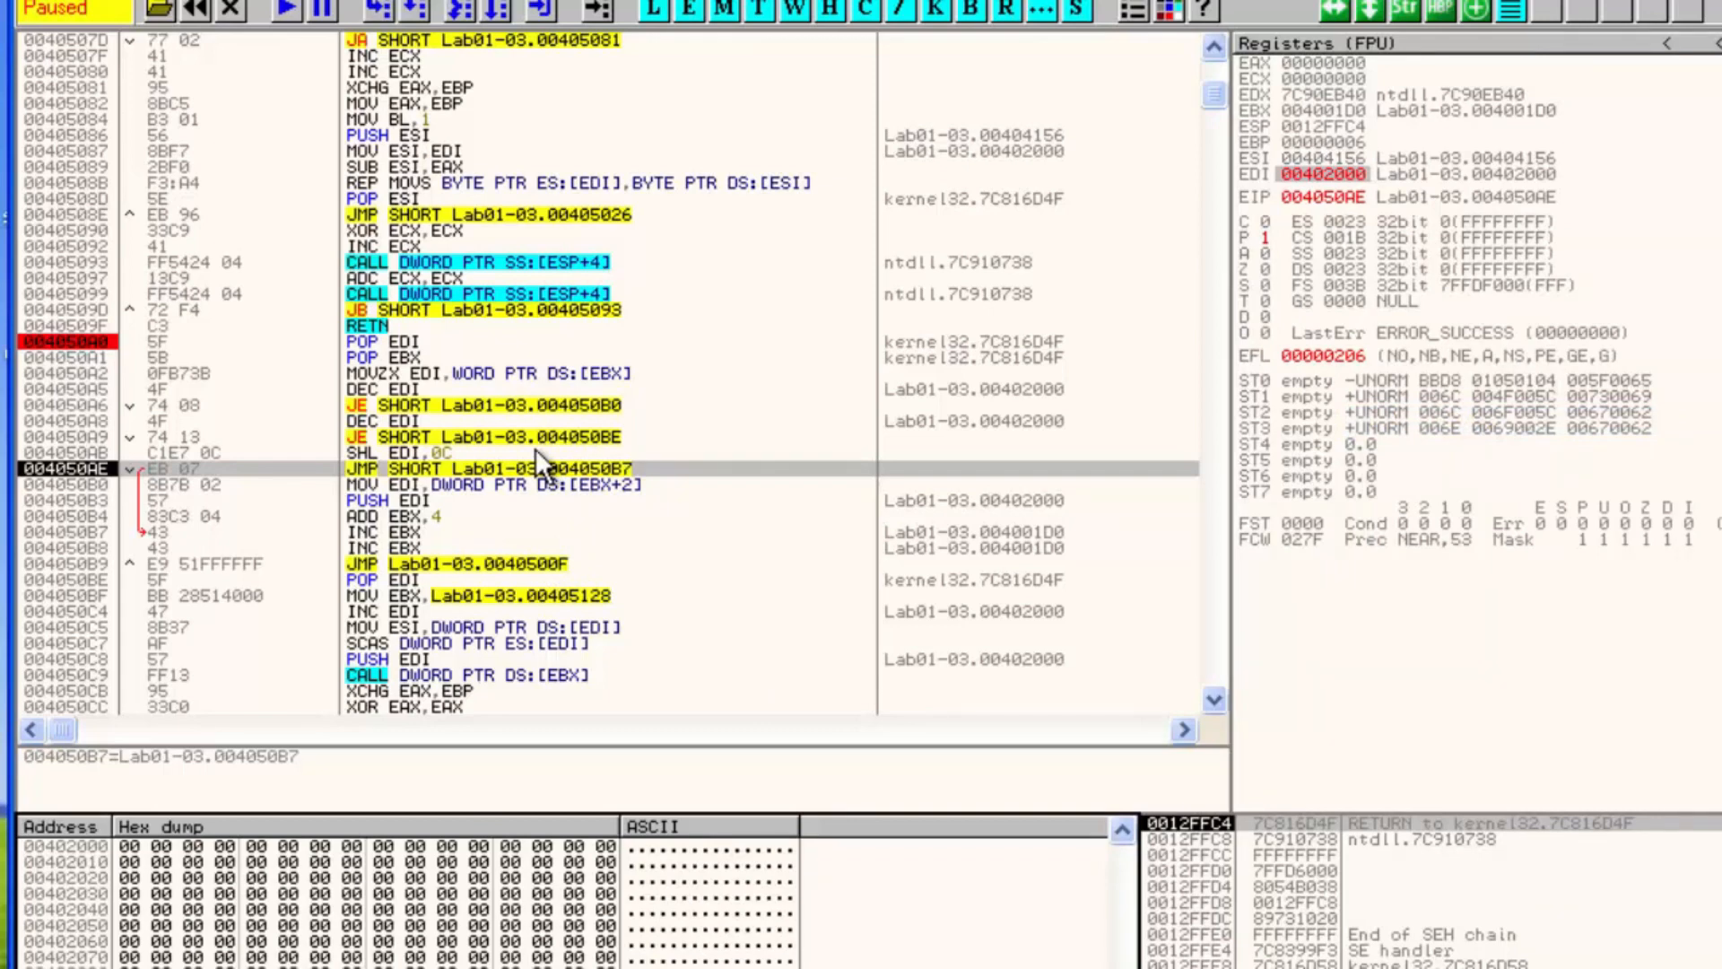
Step down to the JMP at 004050B9 and set a breakpoint on it
{"action": "key", "text": "F8"}
{"action": "key", "text": "F8"}
{"action": "key", "text": "F8"}
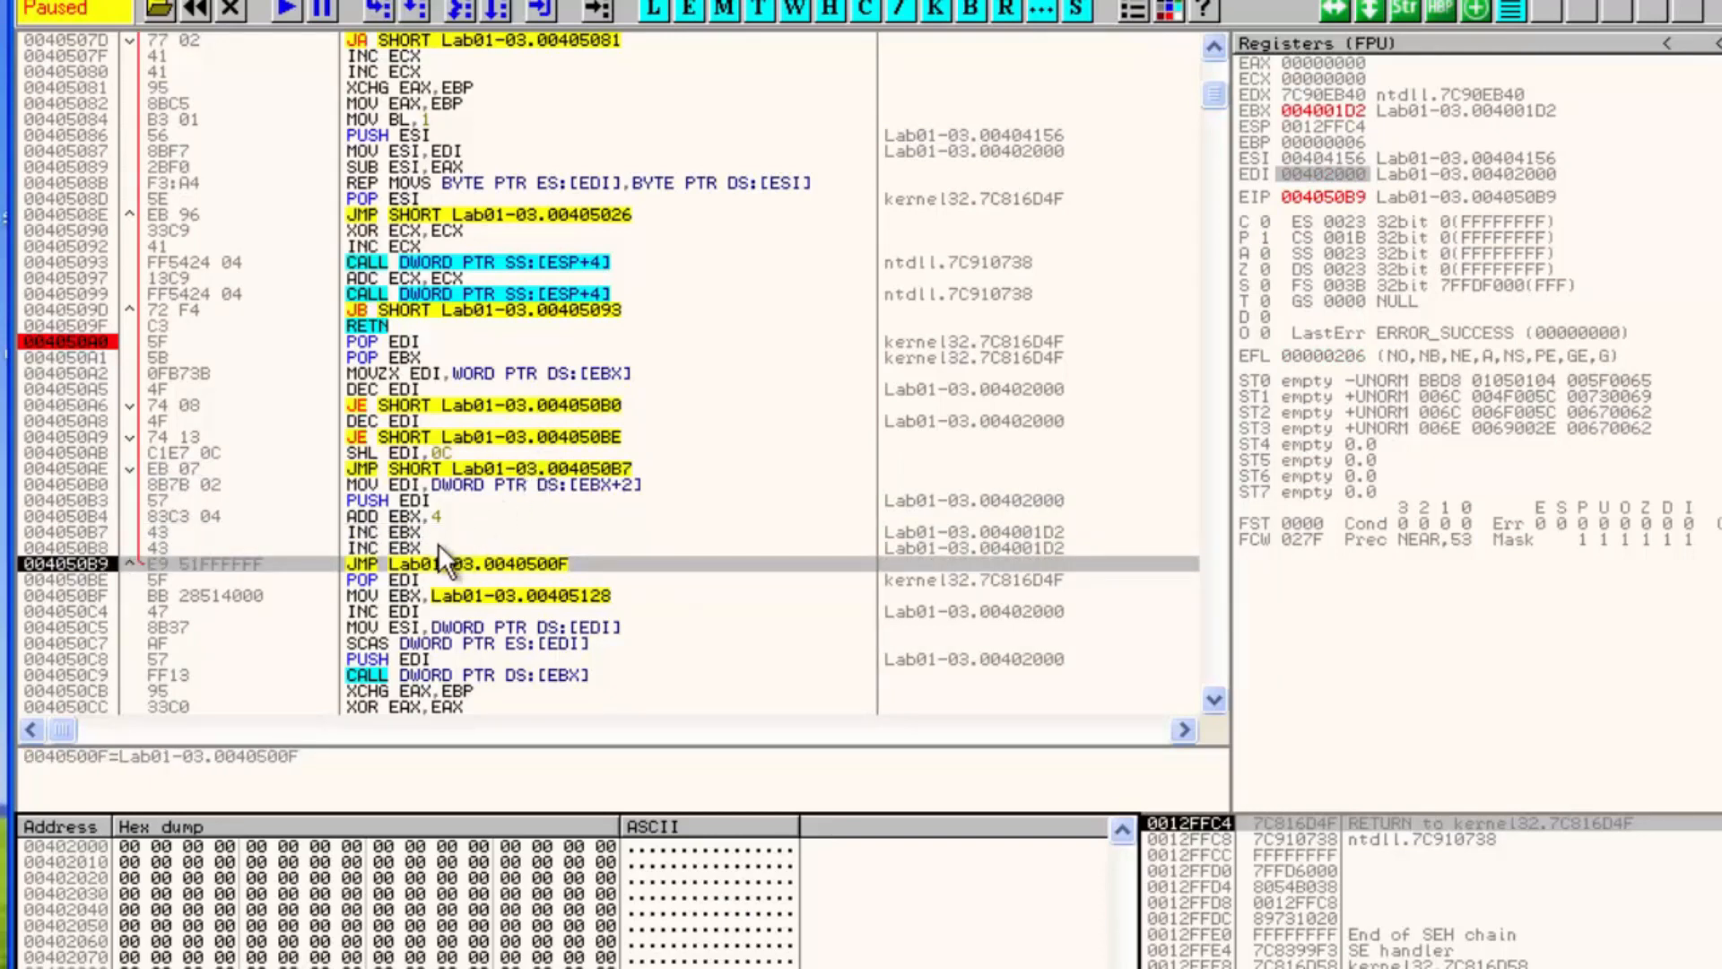
{"action": "key", "text": "F2"}
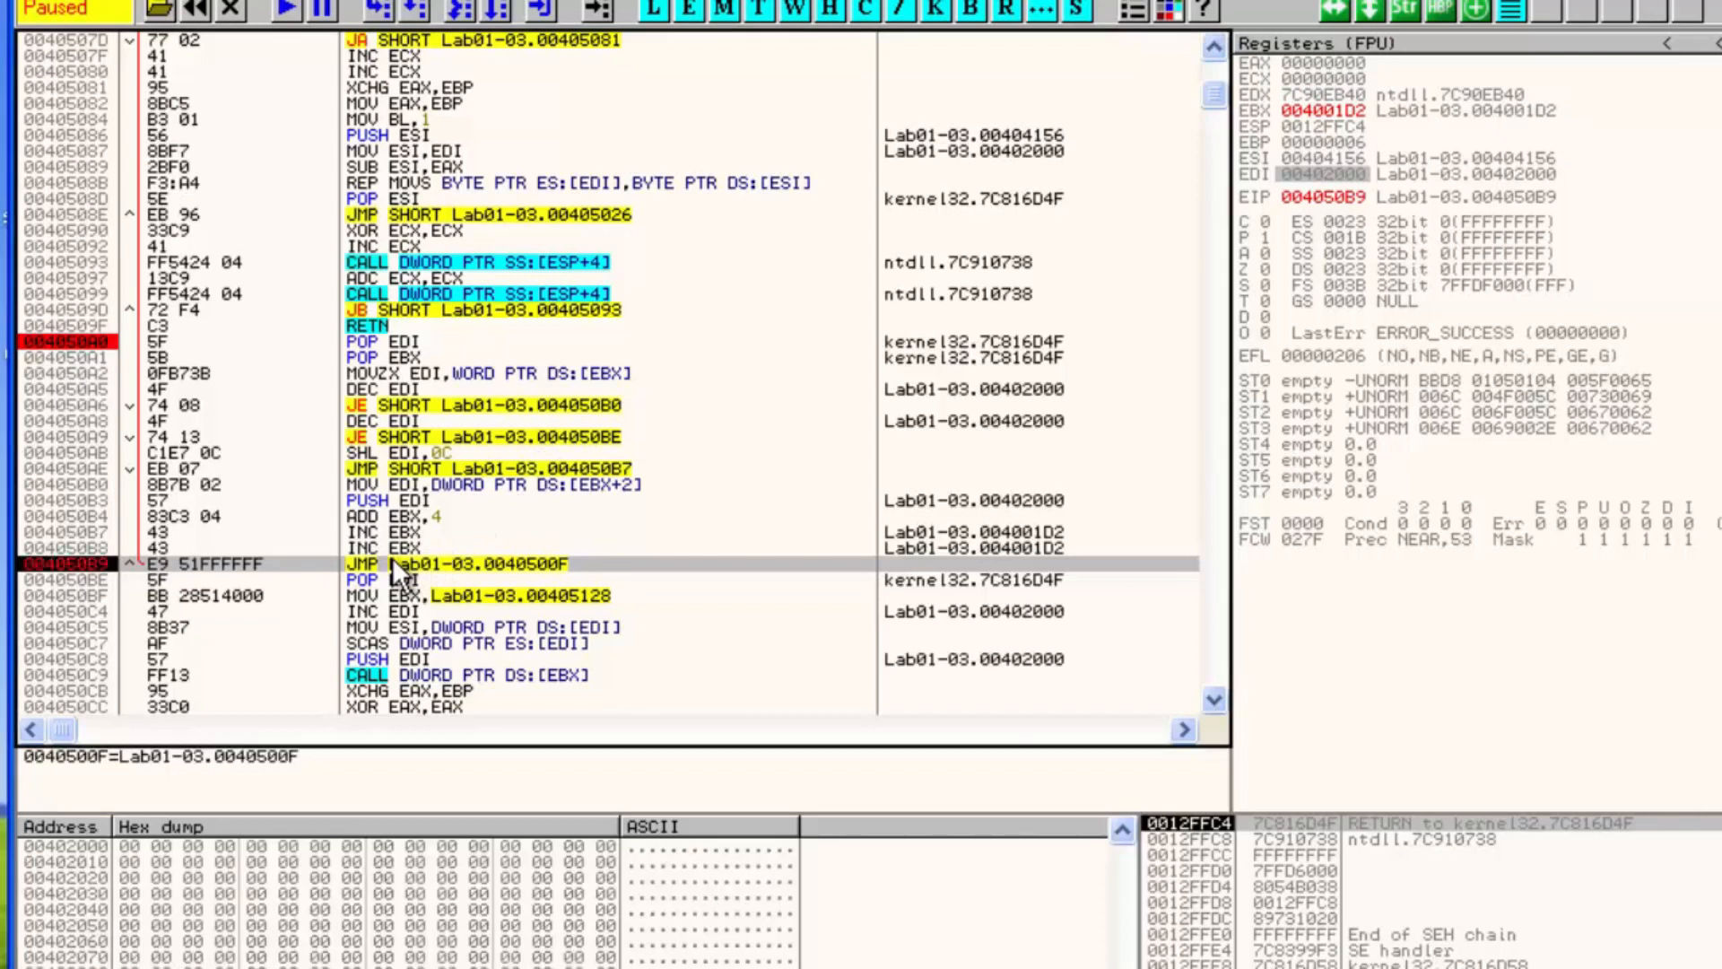
Run to the breakpoint at 004050A0, remove it, and continue until execution stops at the JMP at 004050B9
{"action": "key", "text": "F9"}
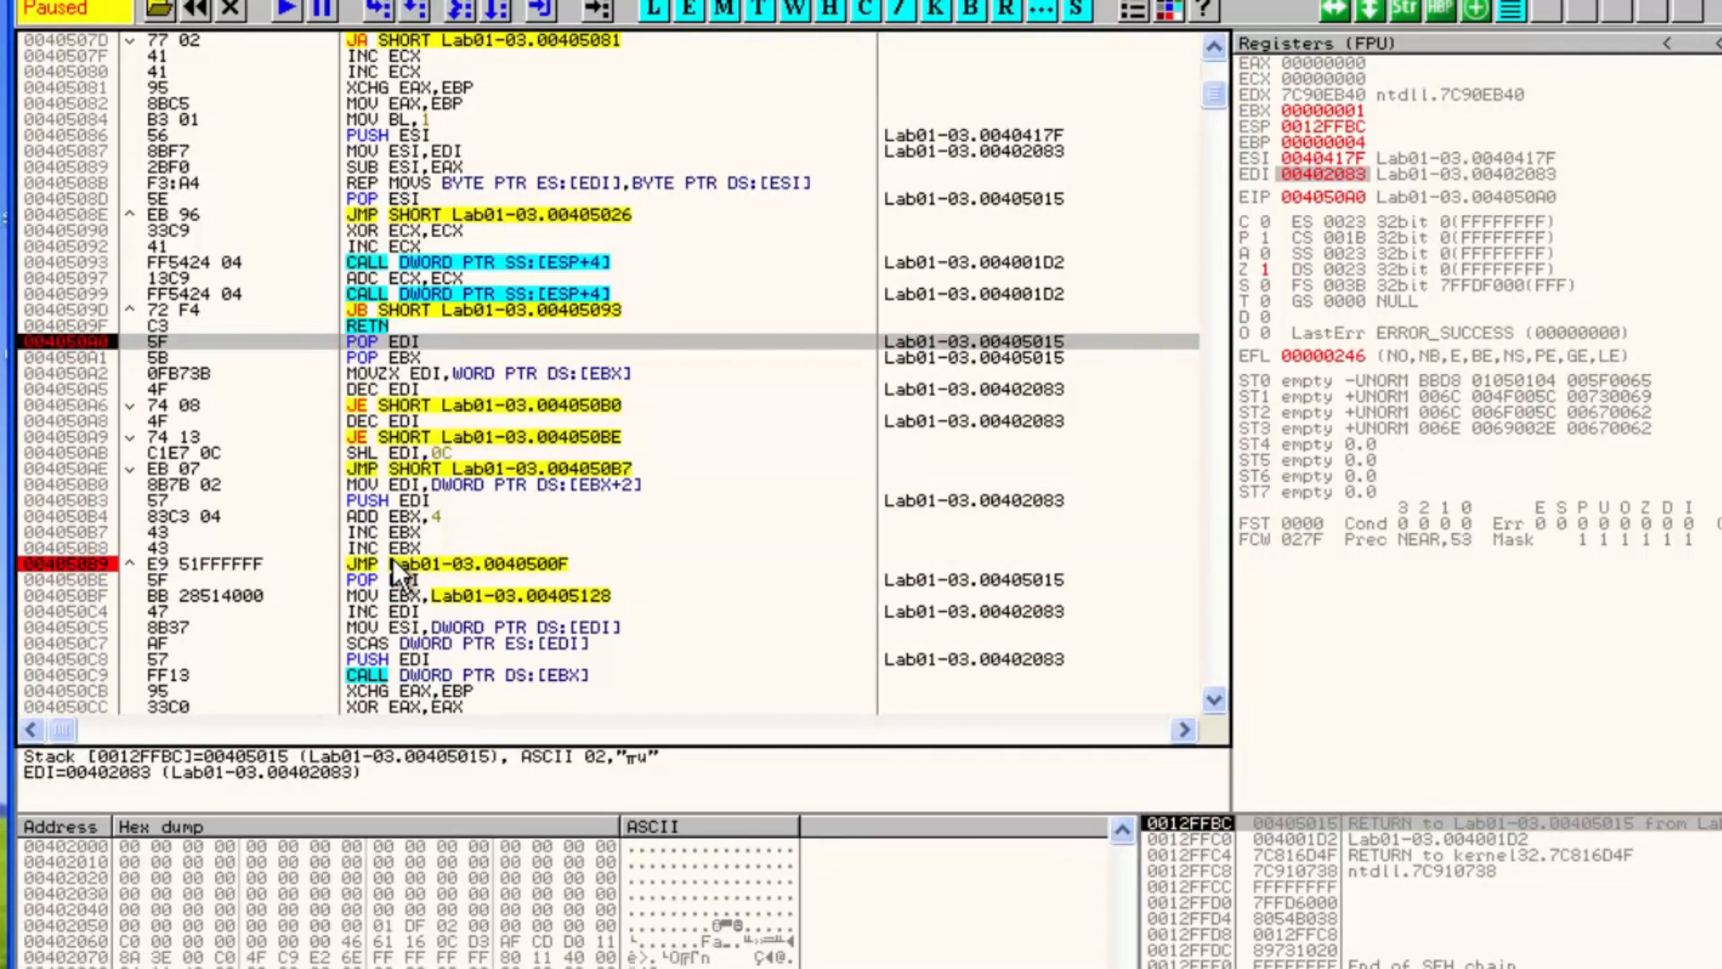
{"action": "key", "text": "F2"}
{"action": "key", "text": "F9"}
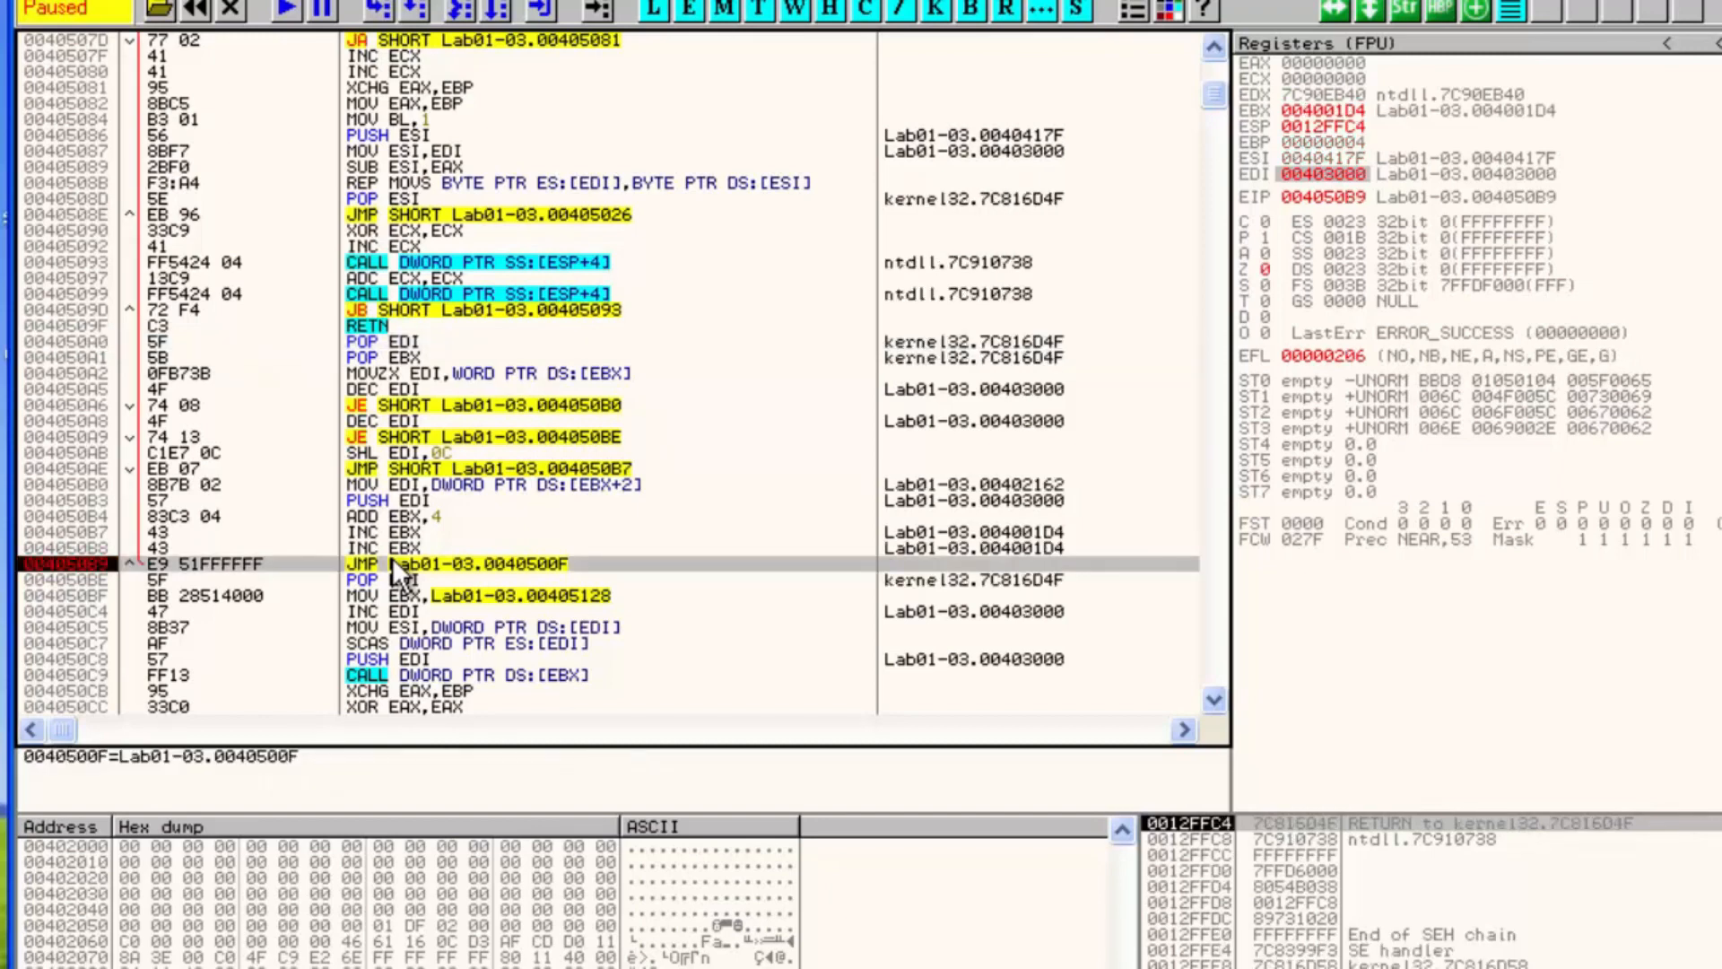
Step through the JMP back to 0040500F, run to cursor at 00405015, and continue to the breakpoint at 004050B9
{"action": "left_click", "coordinate": [1445, 821]}
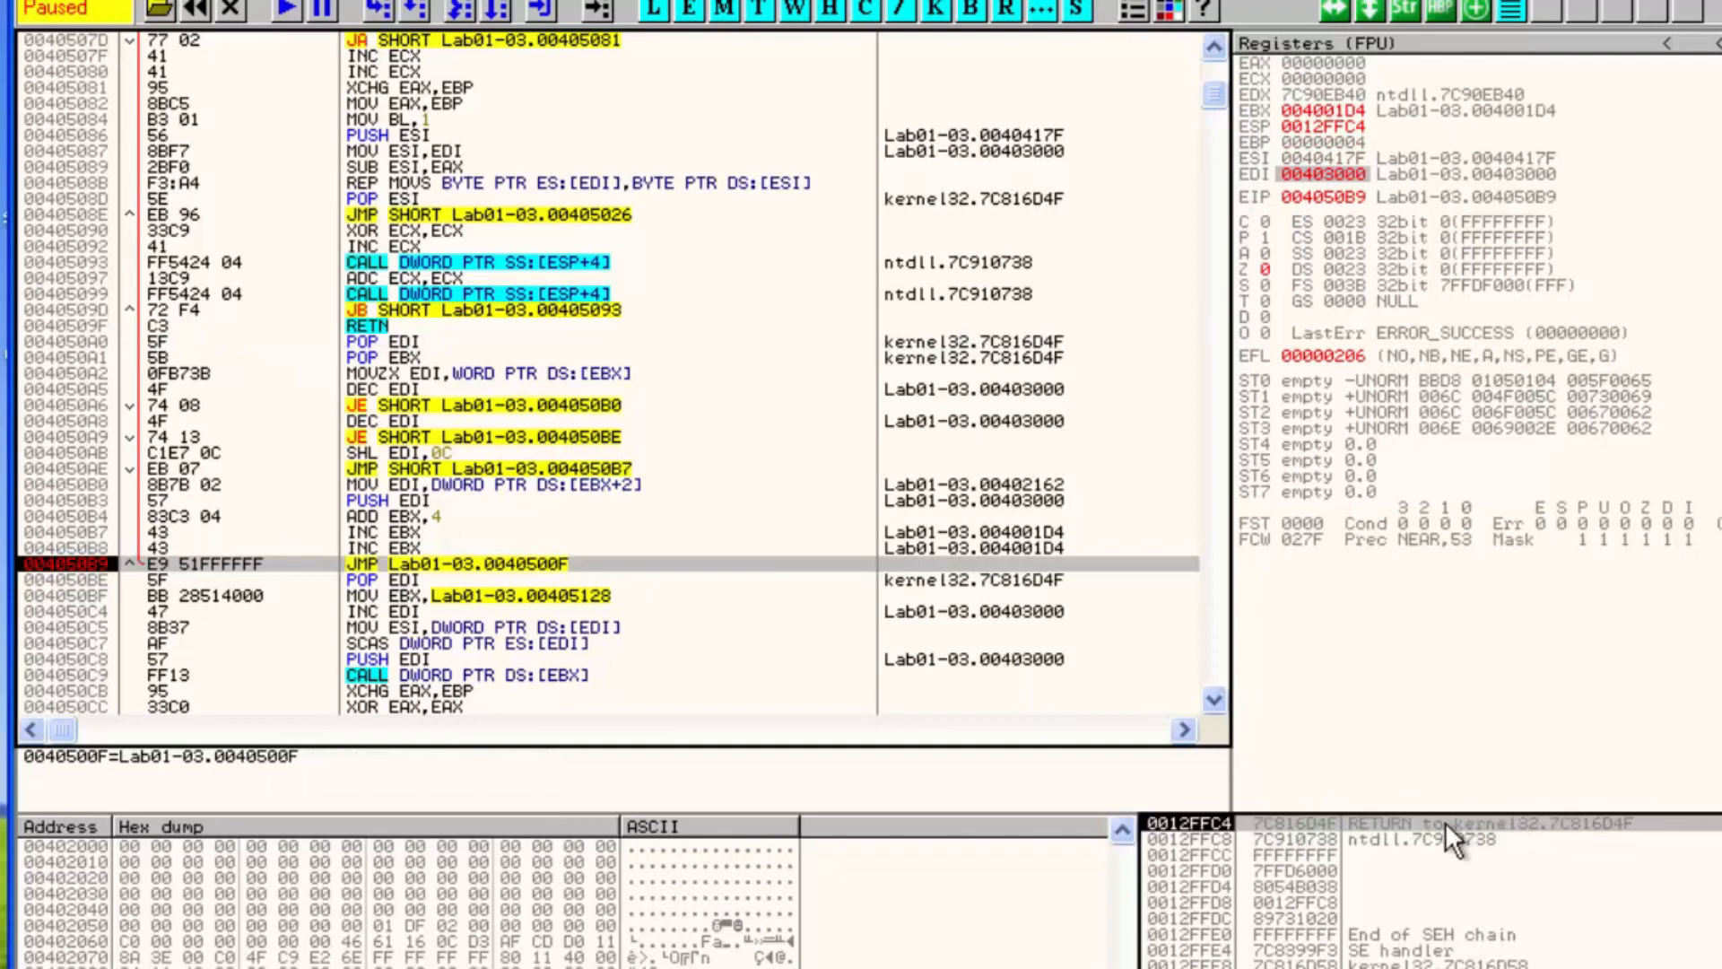
{"action": "left_click", "coordinate": [336, 564]}
{"action": "scroll", "coordinate": [599, 508], "scroll_direction": "down", "scroll_amount": 3}
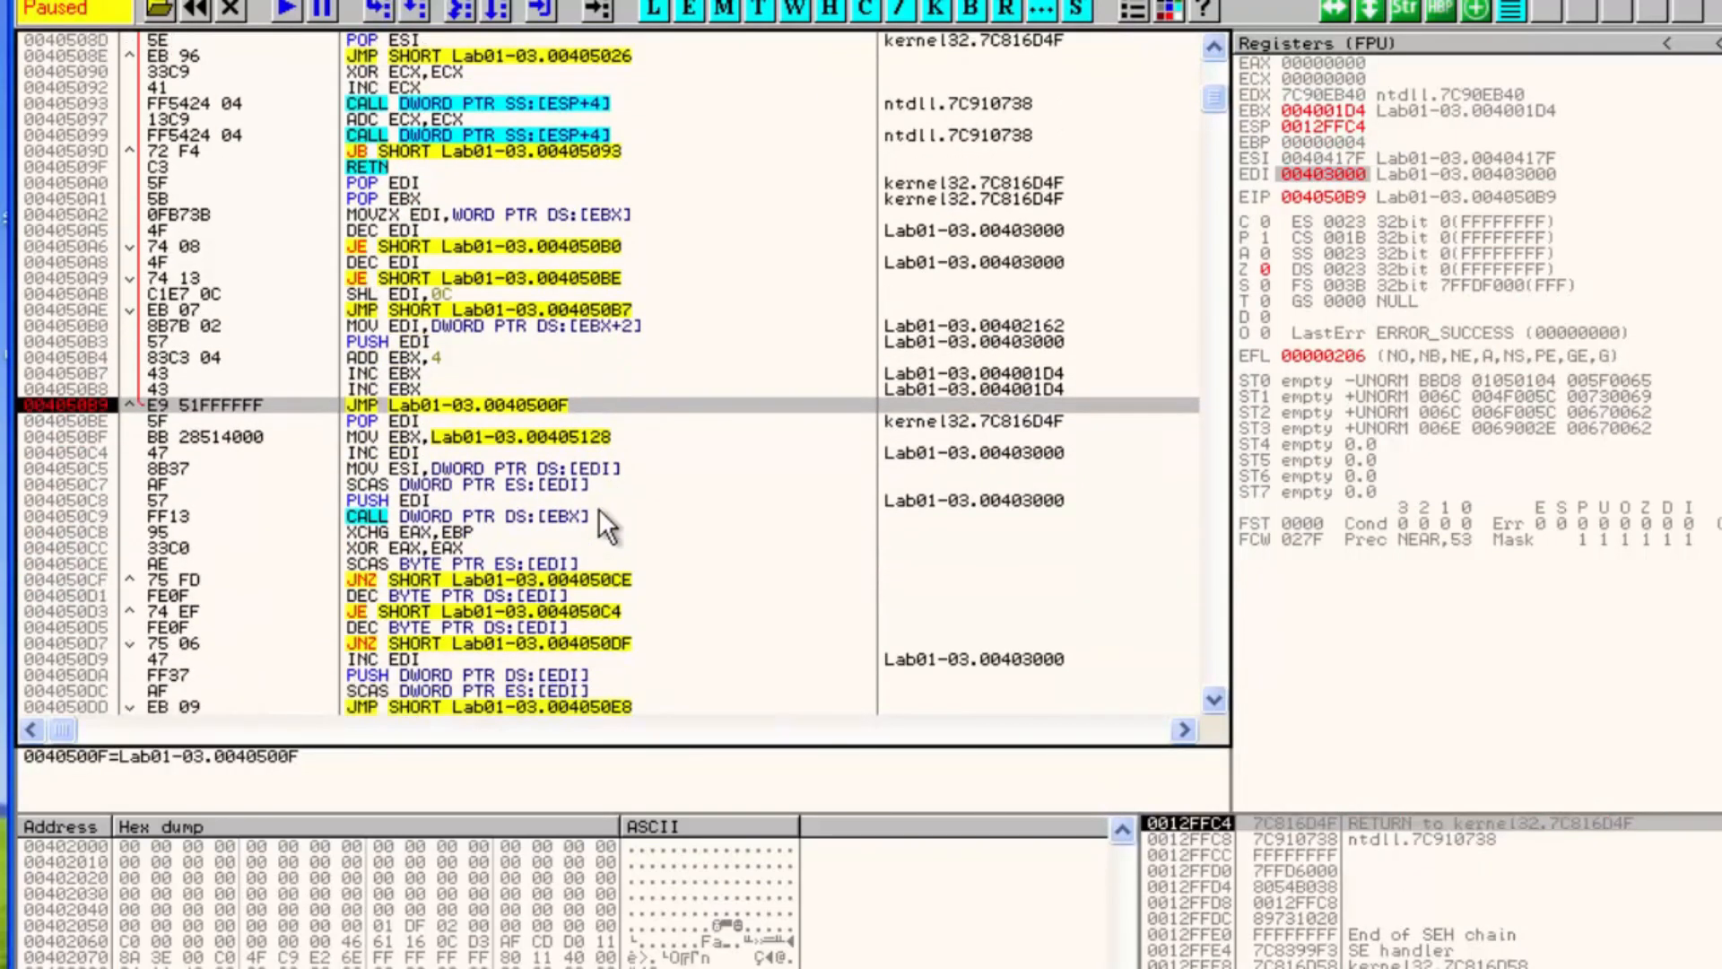
{"action": "key", "text": "F8"}
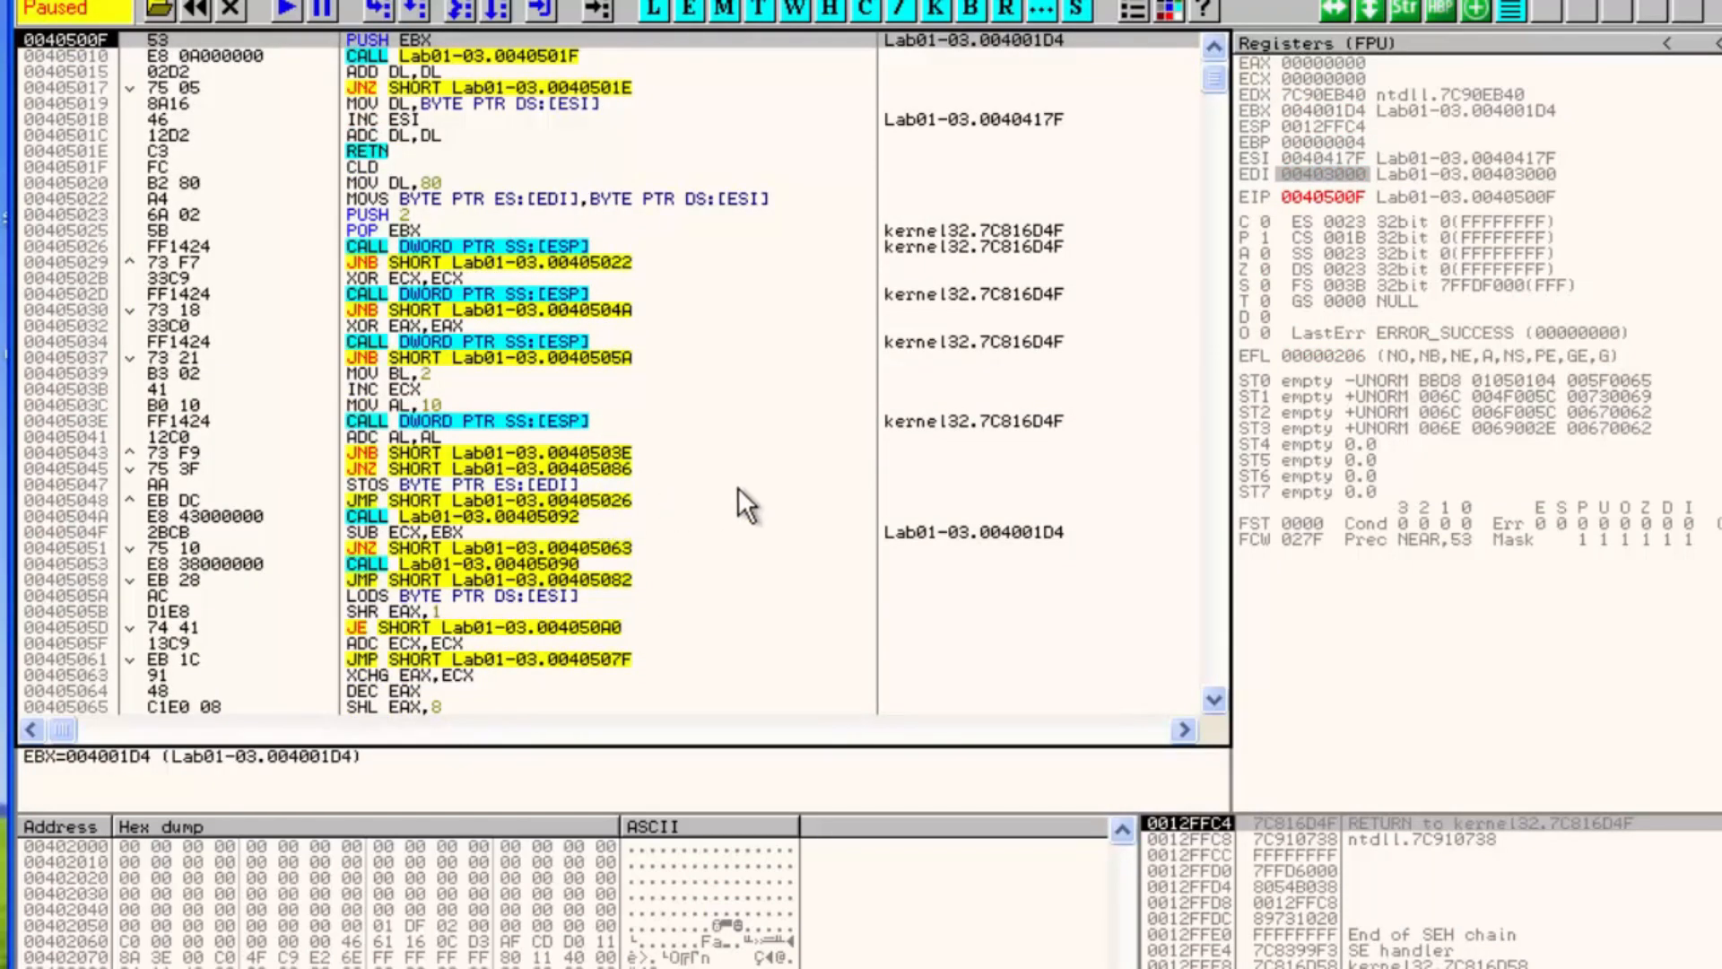
{"action": "scroll", "coordinate": [492, 529], "scroll_direction": "up", "scroll_amount": 1}
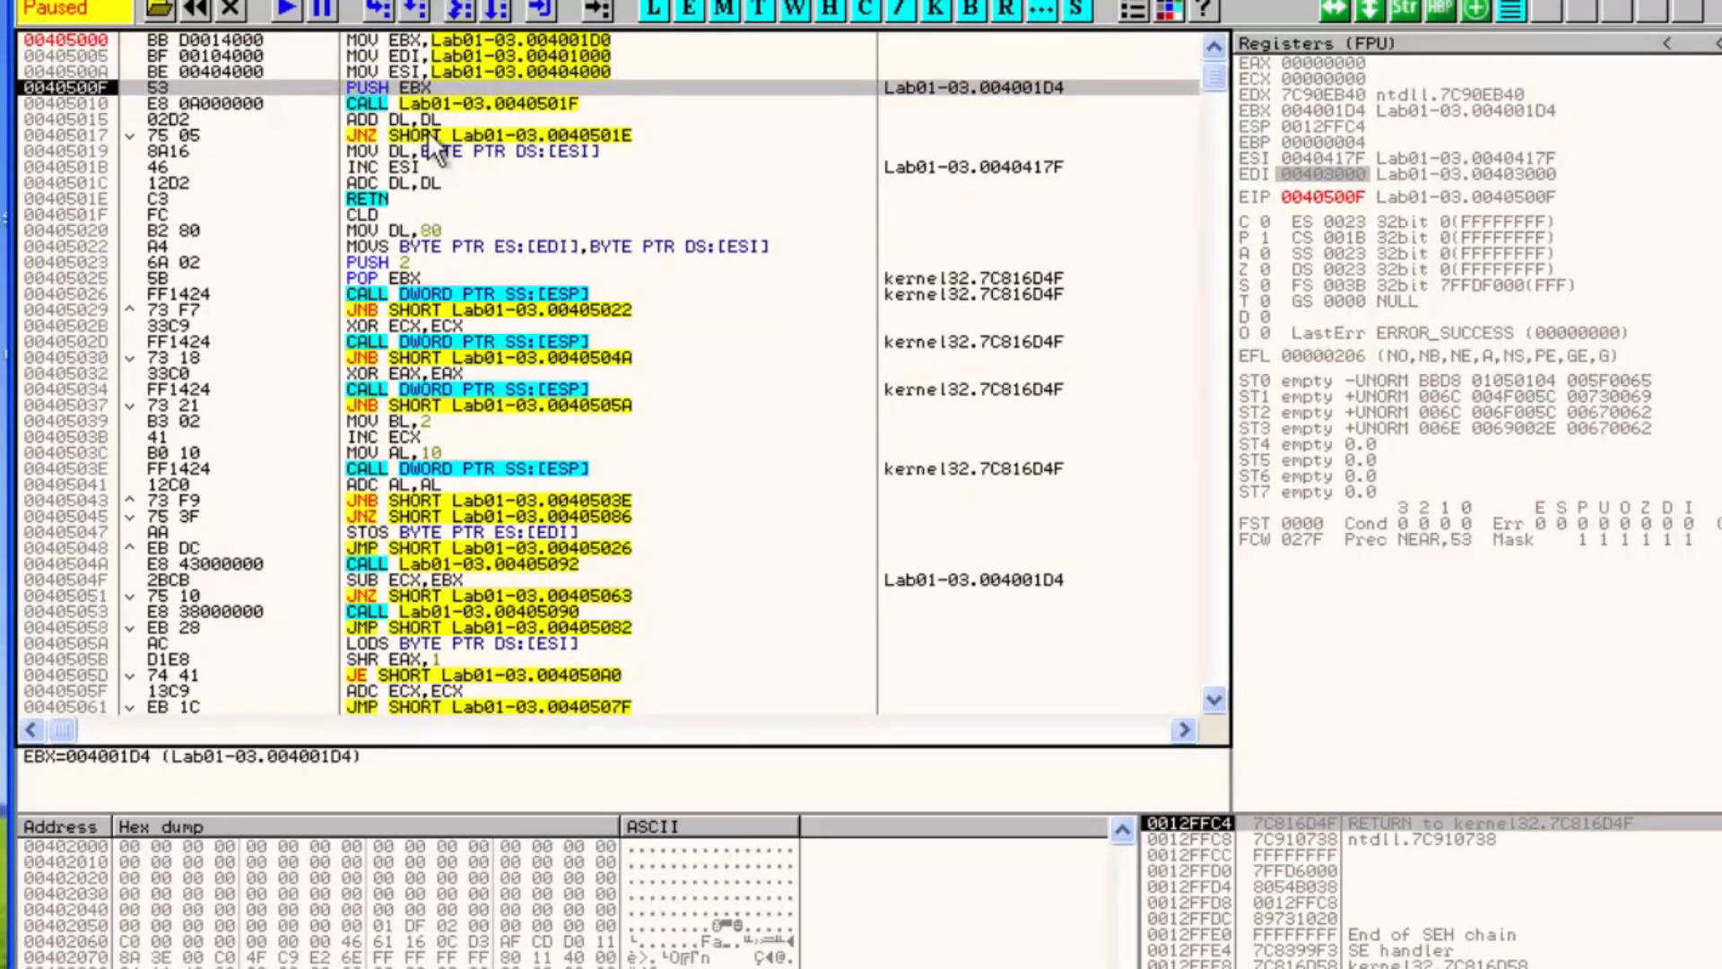
{"action": "left_click", "coordinate": [377, 122]}
{"action": "key", "text": "F4"}
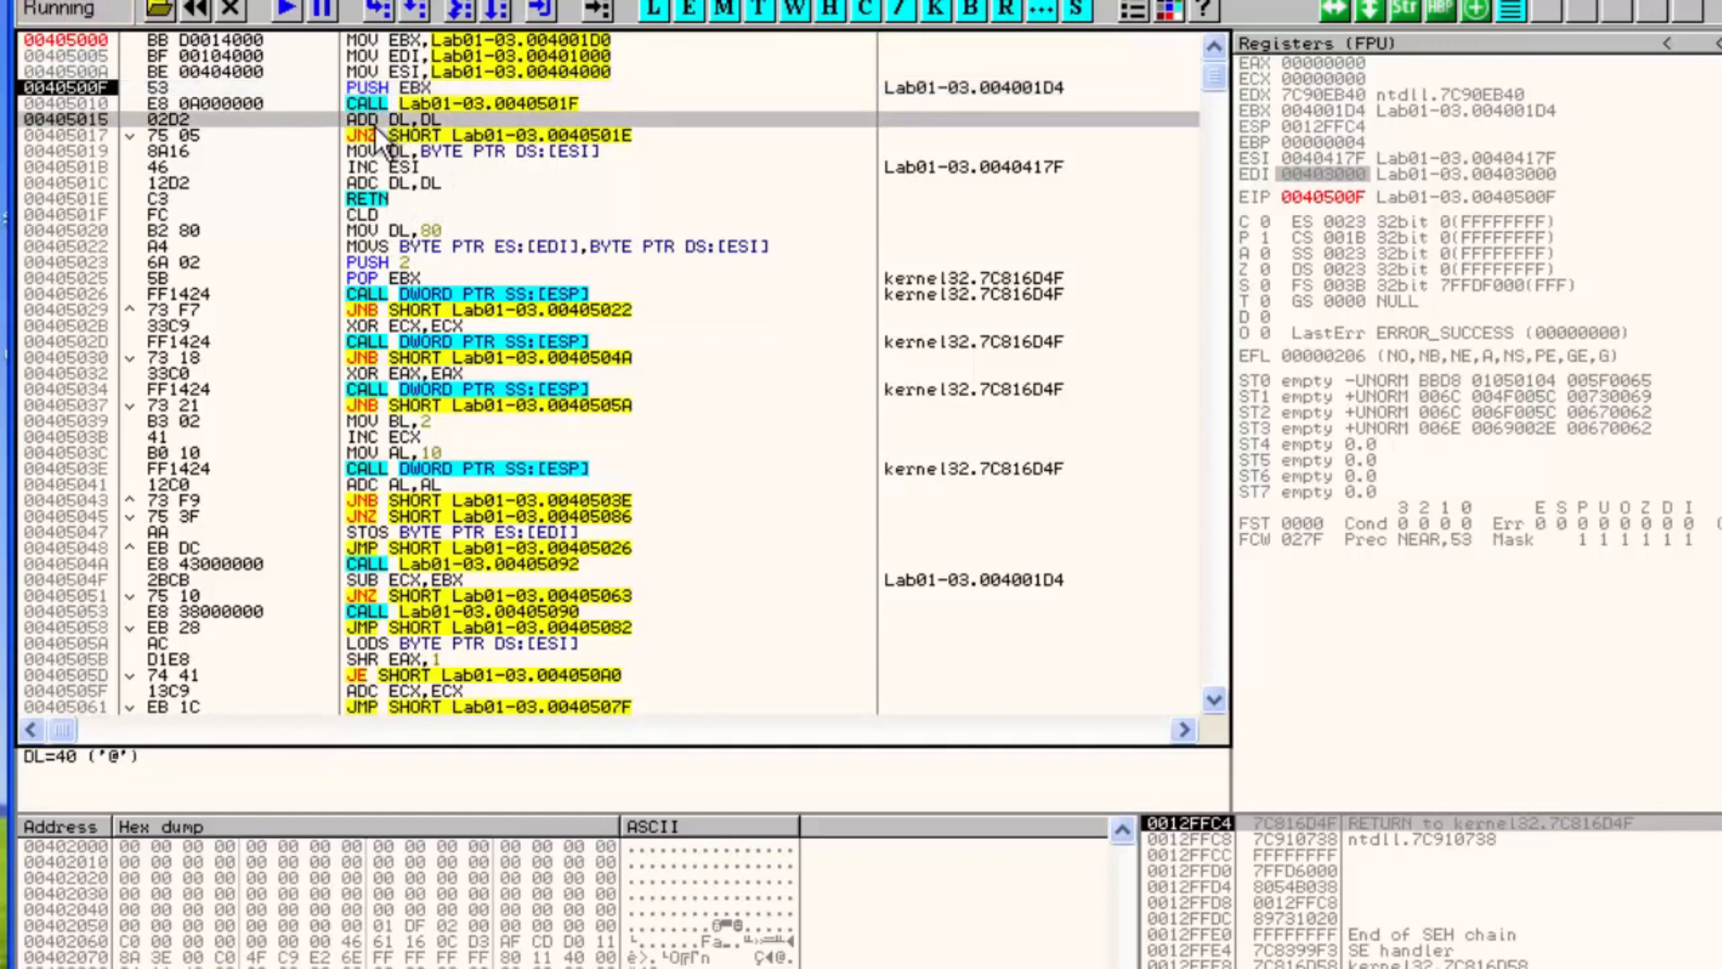
{"action": "key", "text": "F9"}
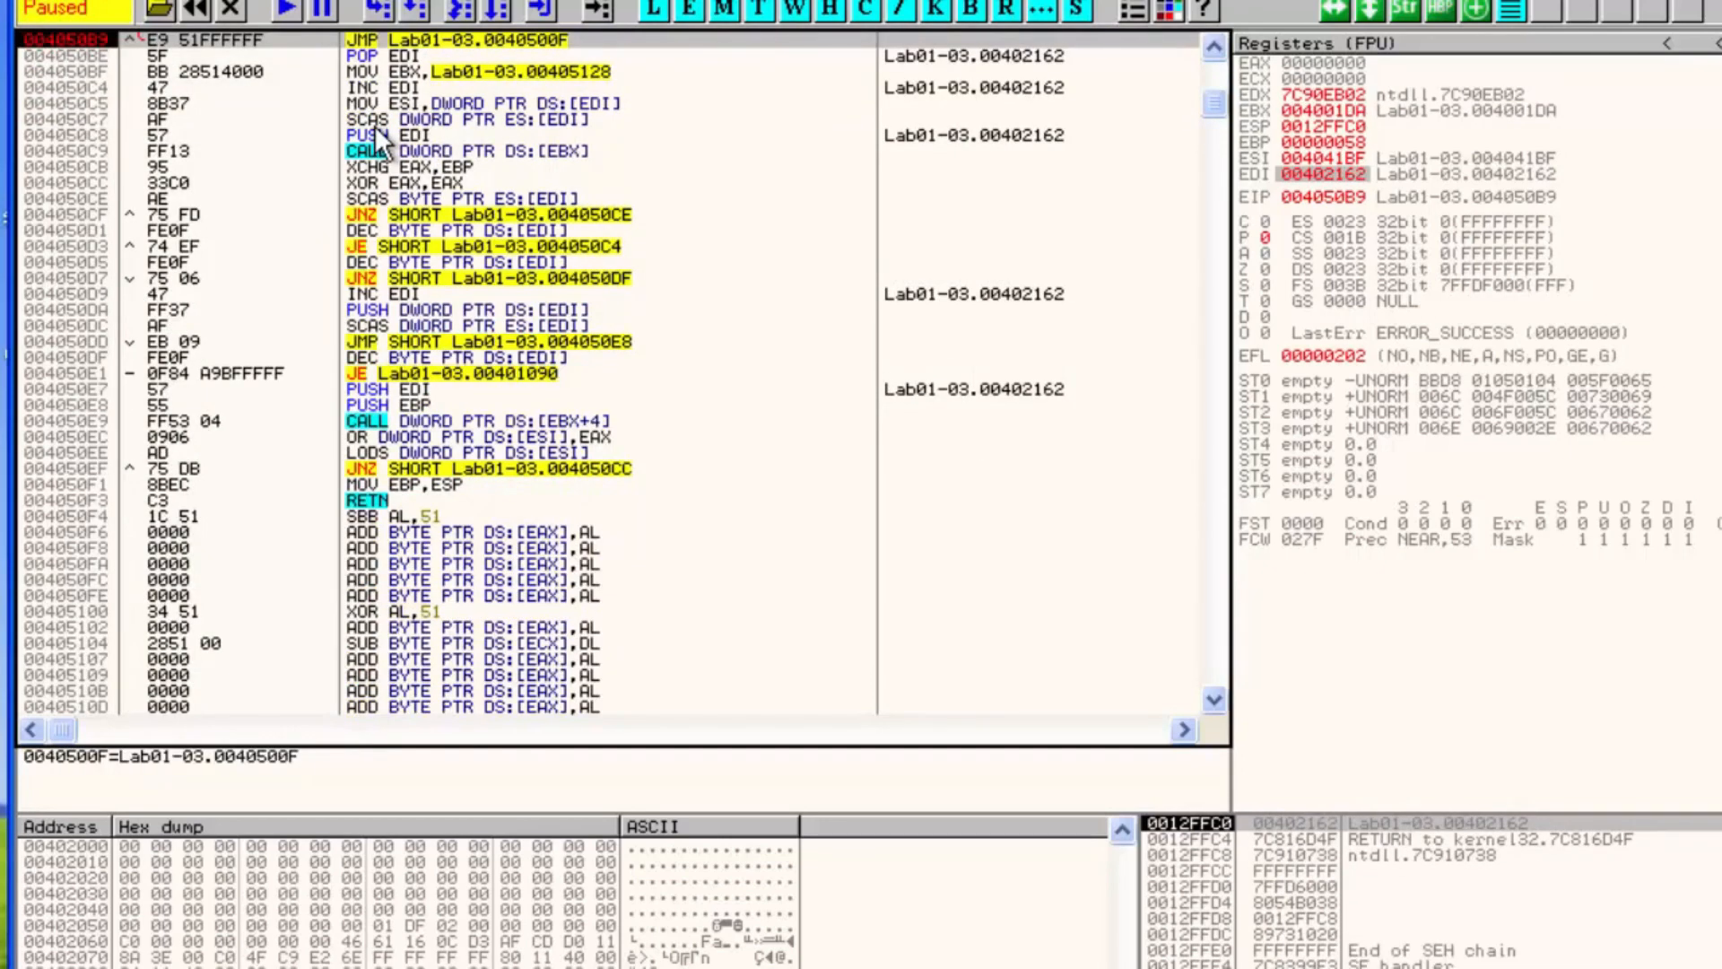
Move the breakpoint from the JMP at 004050B9 to the POP EDI at 004050BE, run to it and step once
{"action": "left_click", "coordinate": [359, 62]}
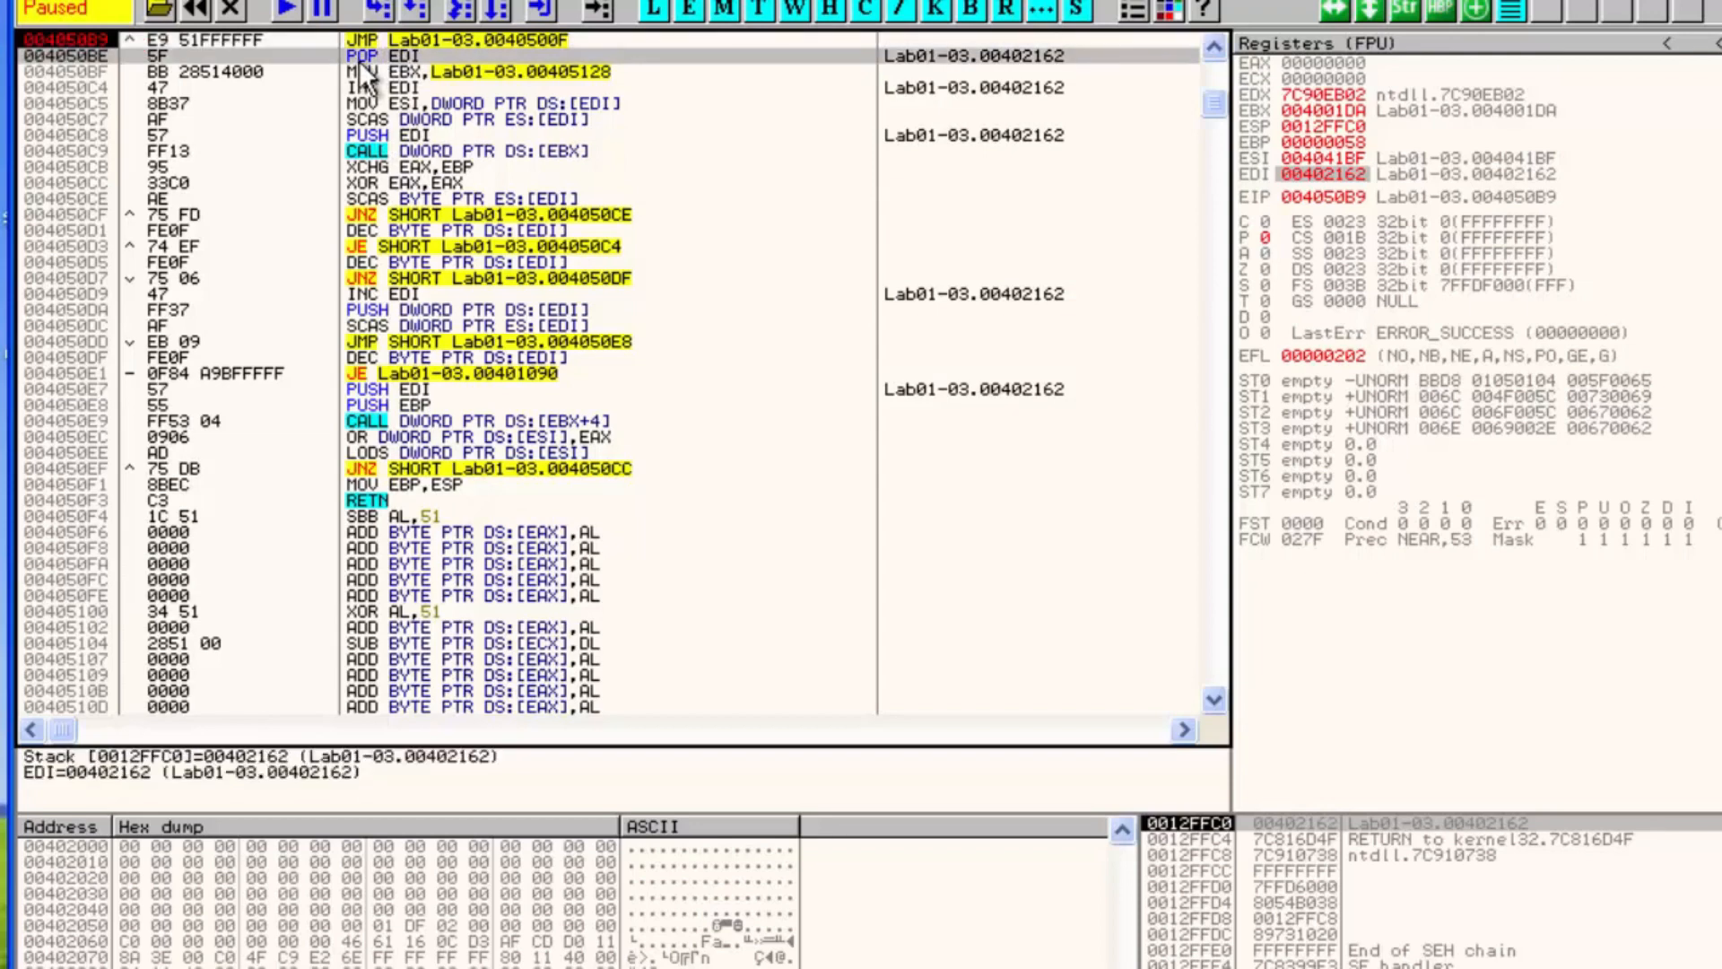
{"action": "scroll", "coordinate": [441, 127], "scroll_direction": "up", "scroll_amount": 7}
{"action": "left_click", "coordinate": [390, 389]}
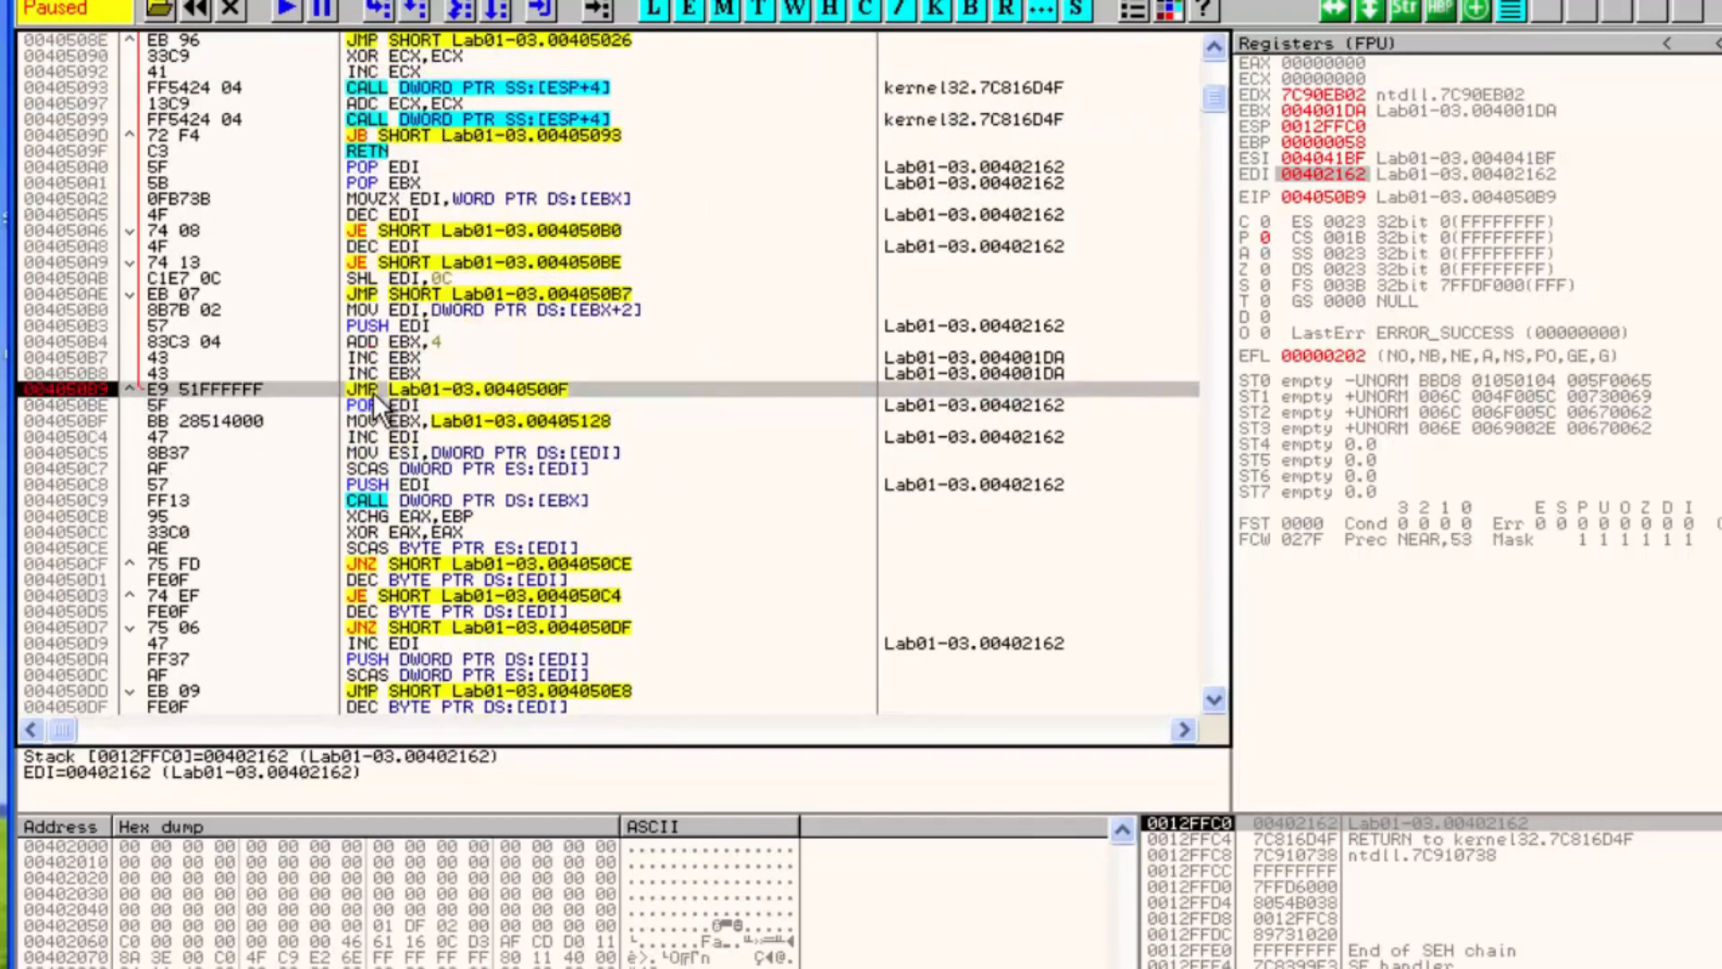
{"action": "left_click", "coordinate": [392, 401]}
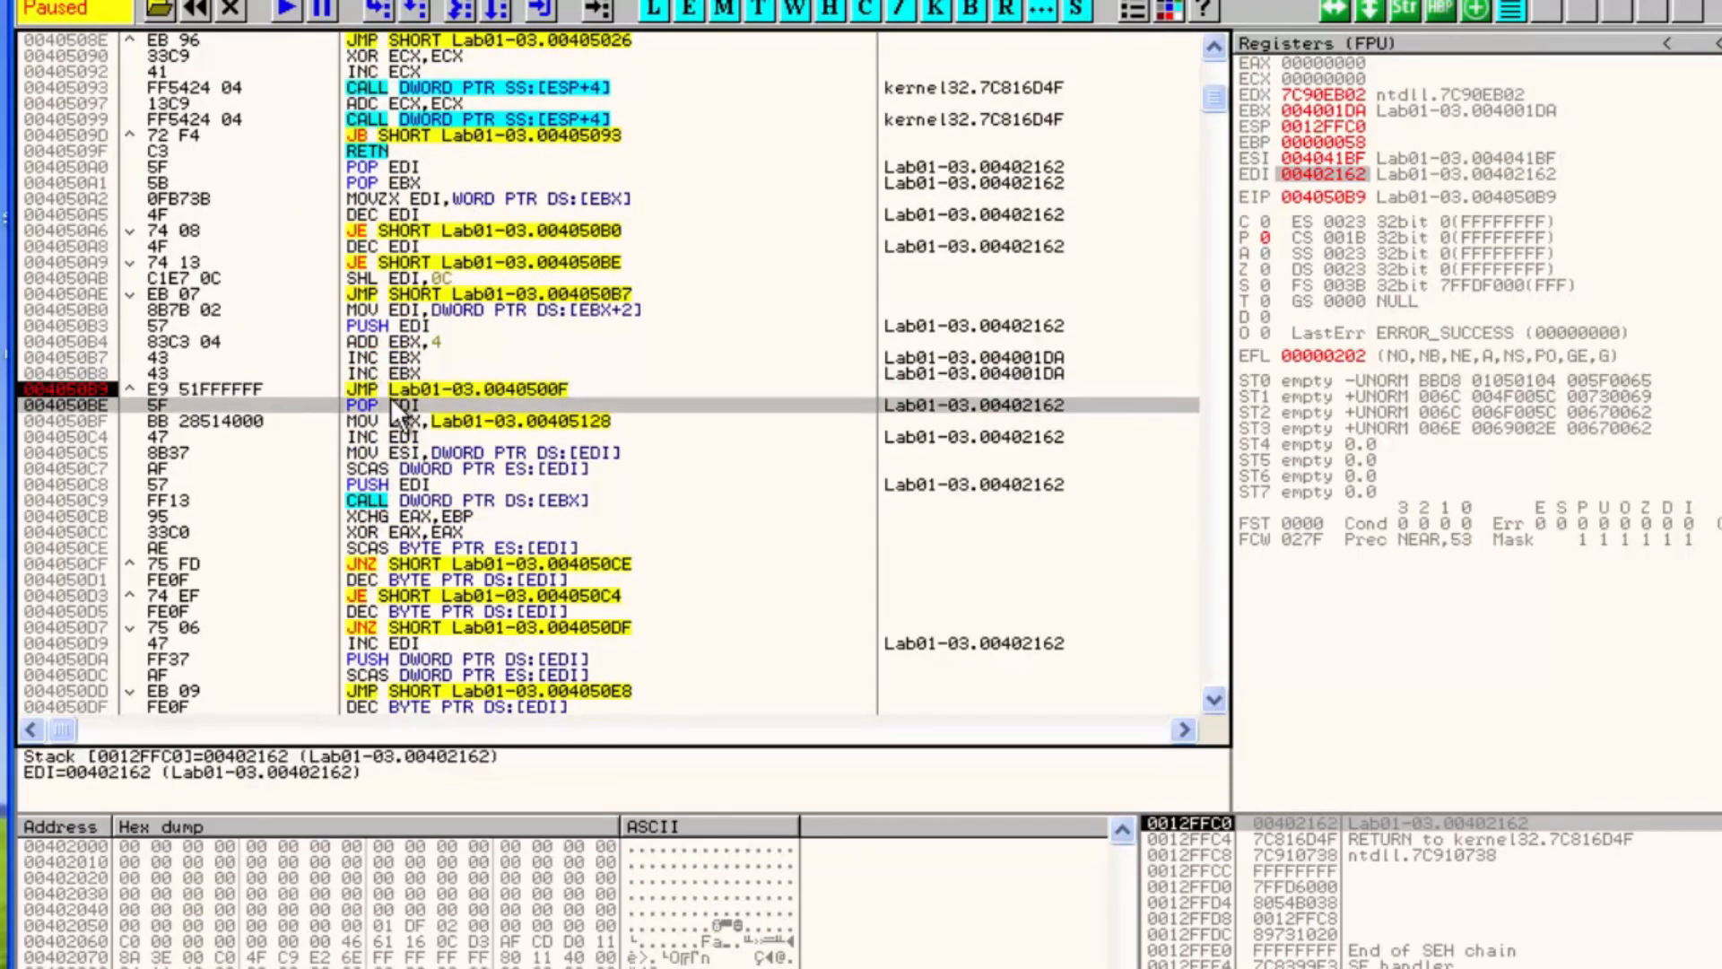
{"action": "left_click", "coordinate": [359, 387]}
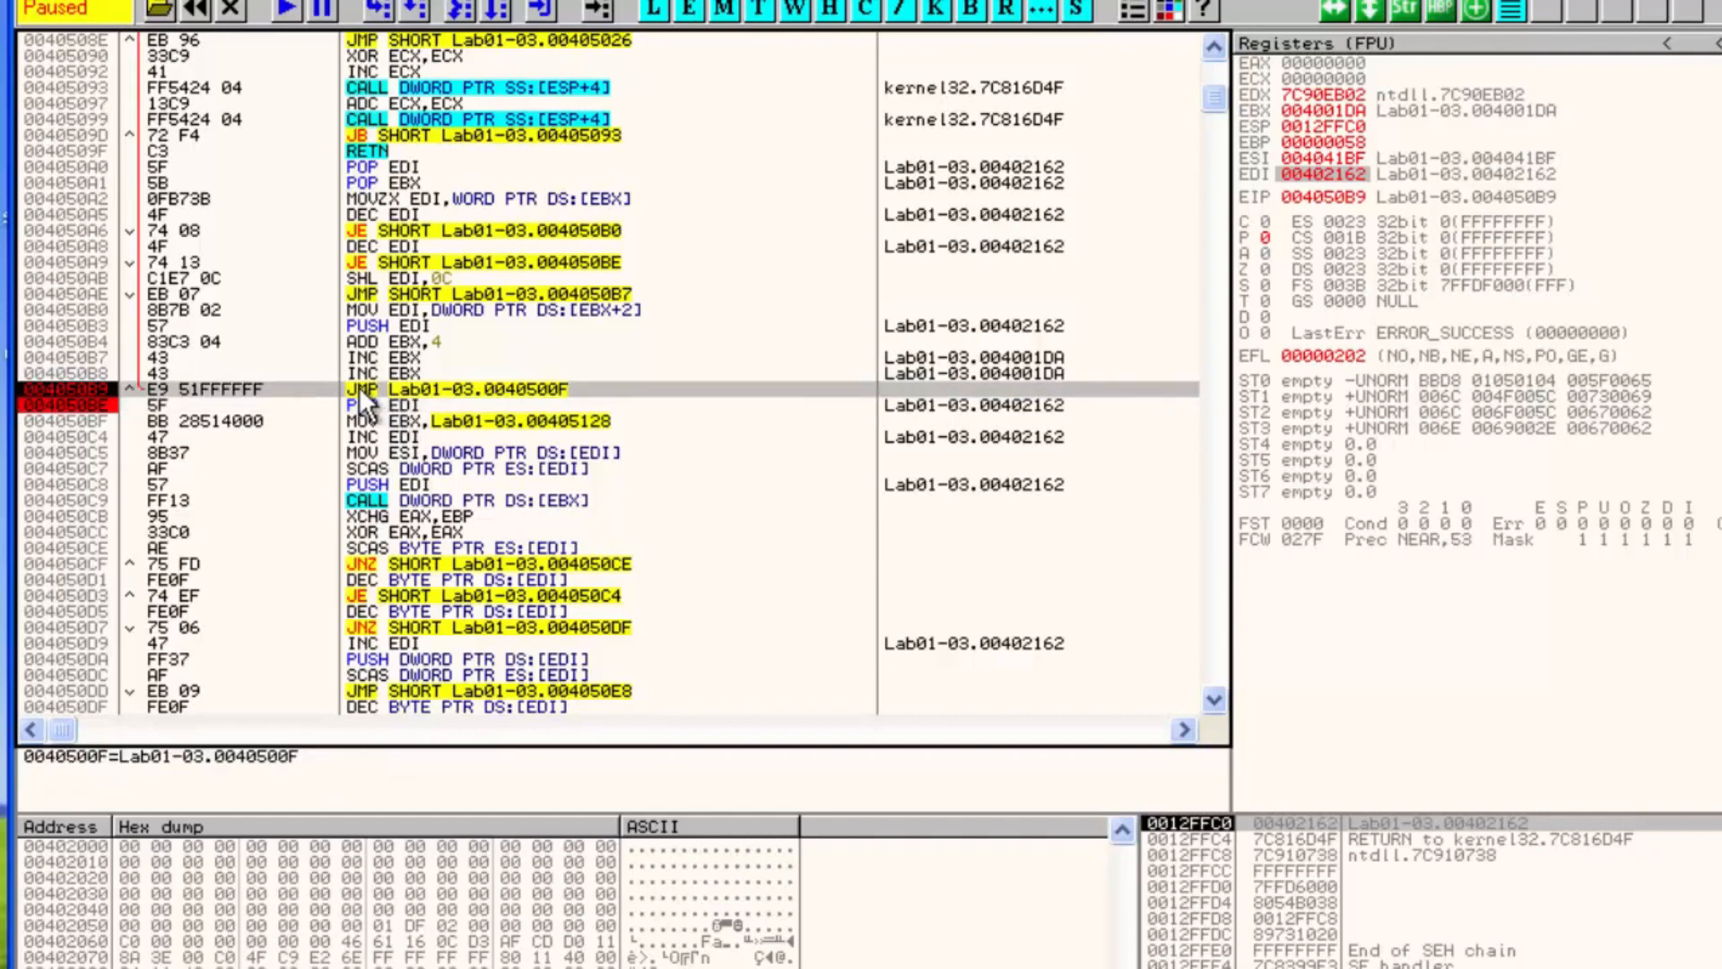
{"action": "key", "text": "F9"}
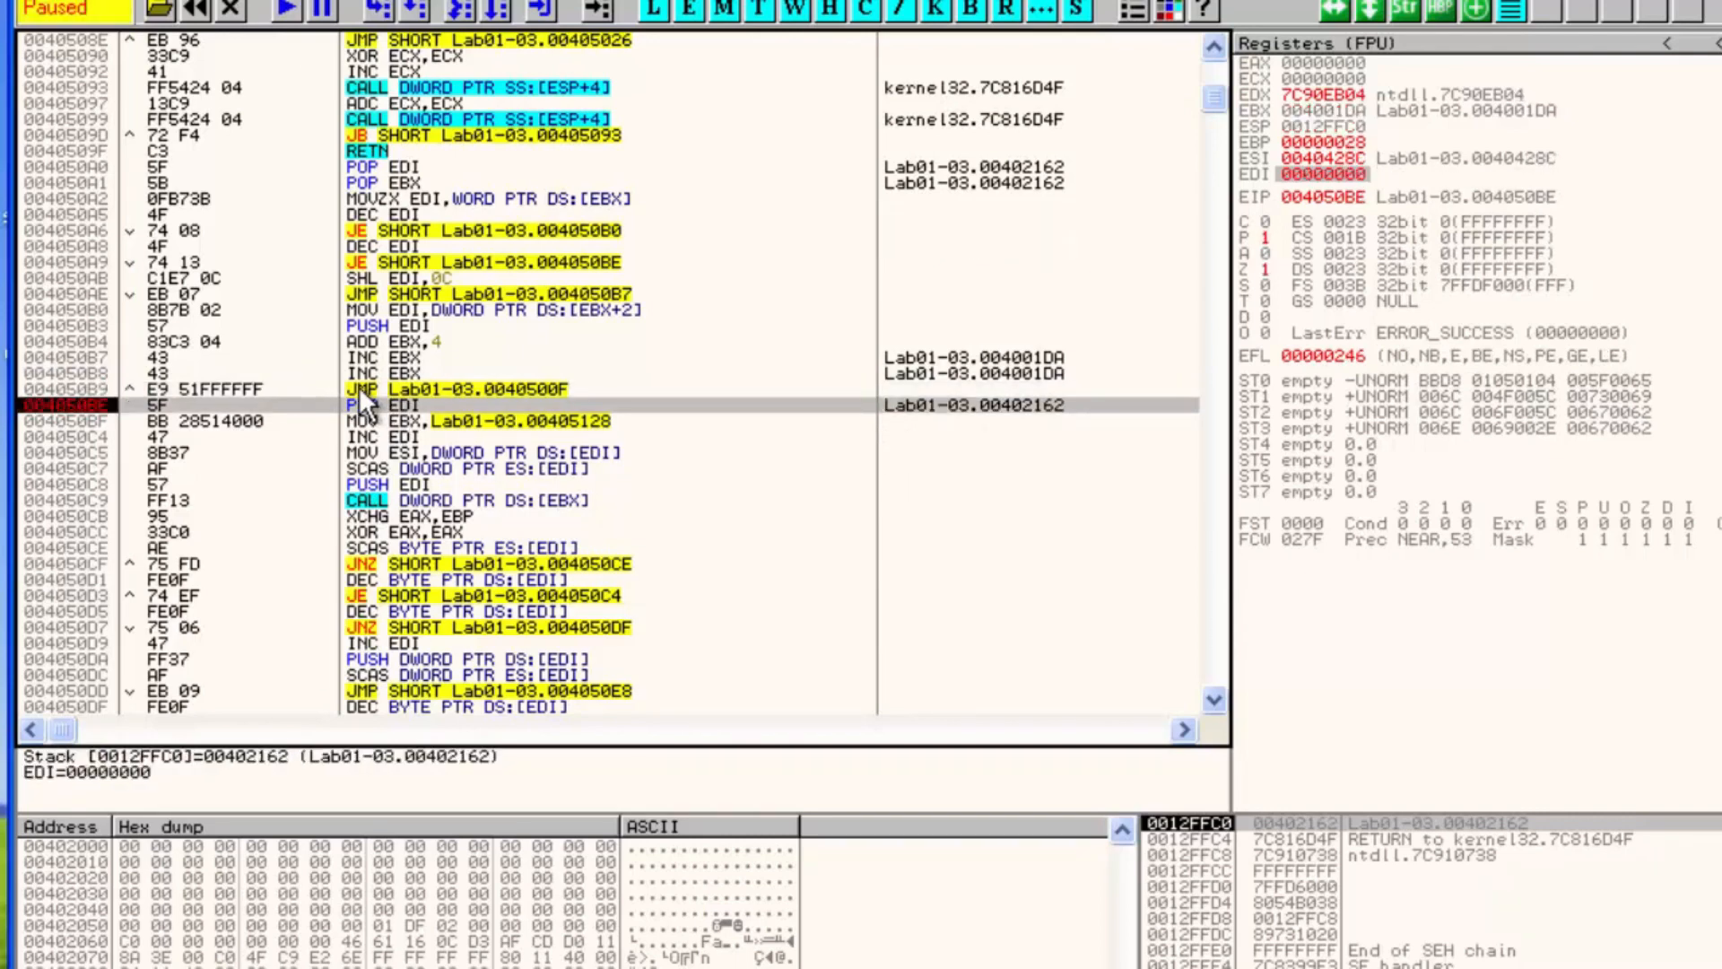
{"action": "key", "text": "F8"}
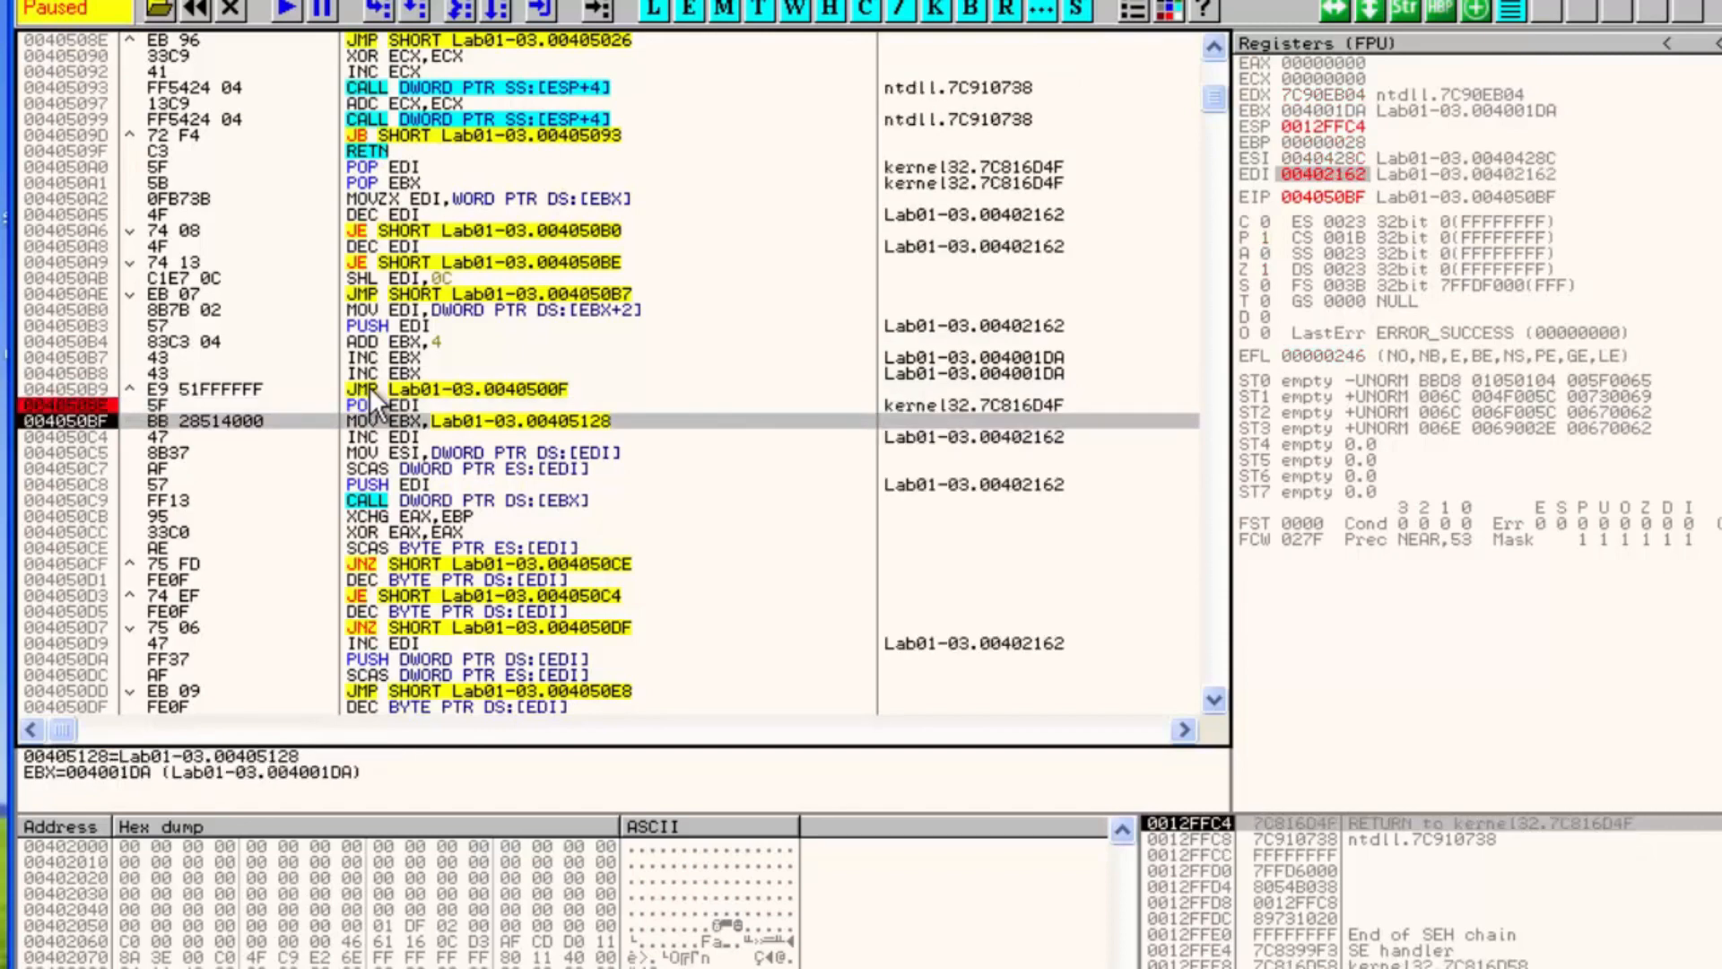
Follow EDI and then ESI in the dump to inspect the import name strings
{"action": "right_click", "coordinate": [1315, 178]}
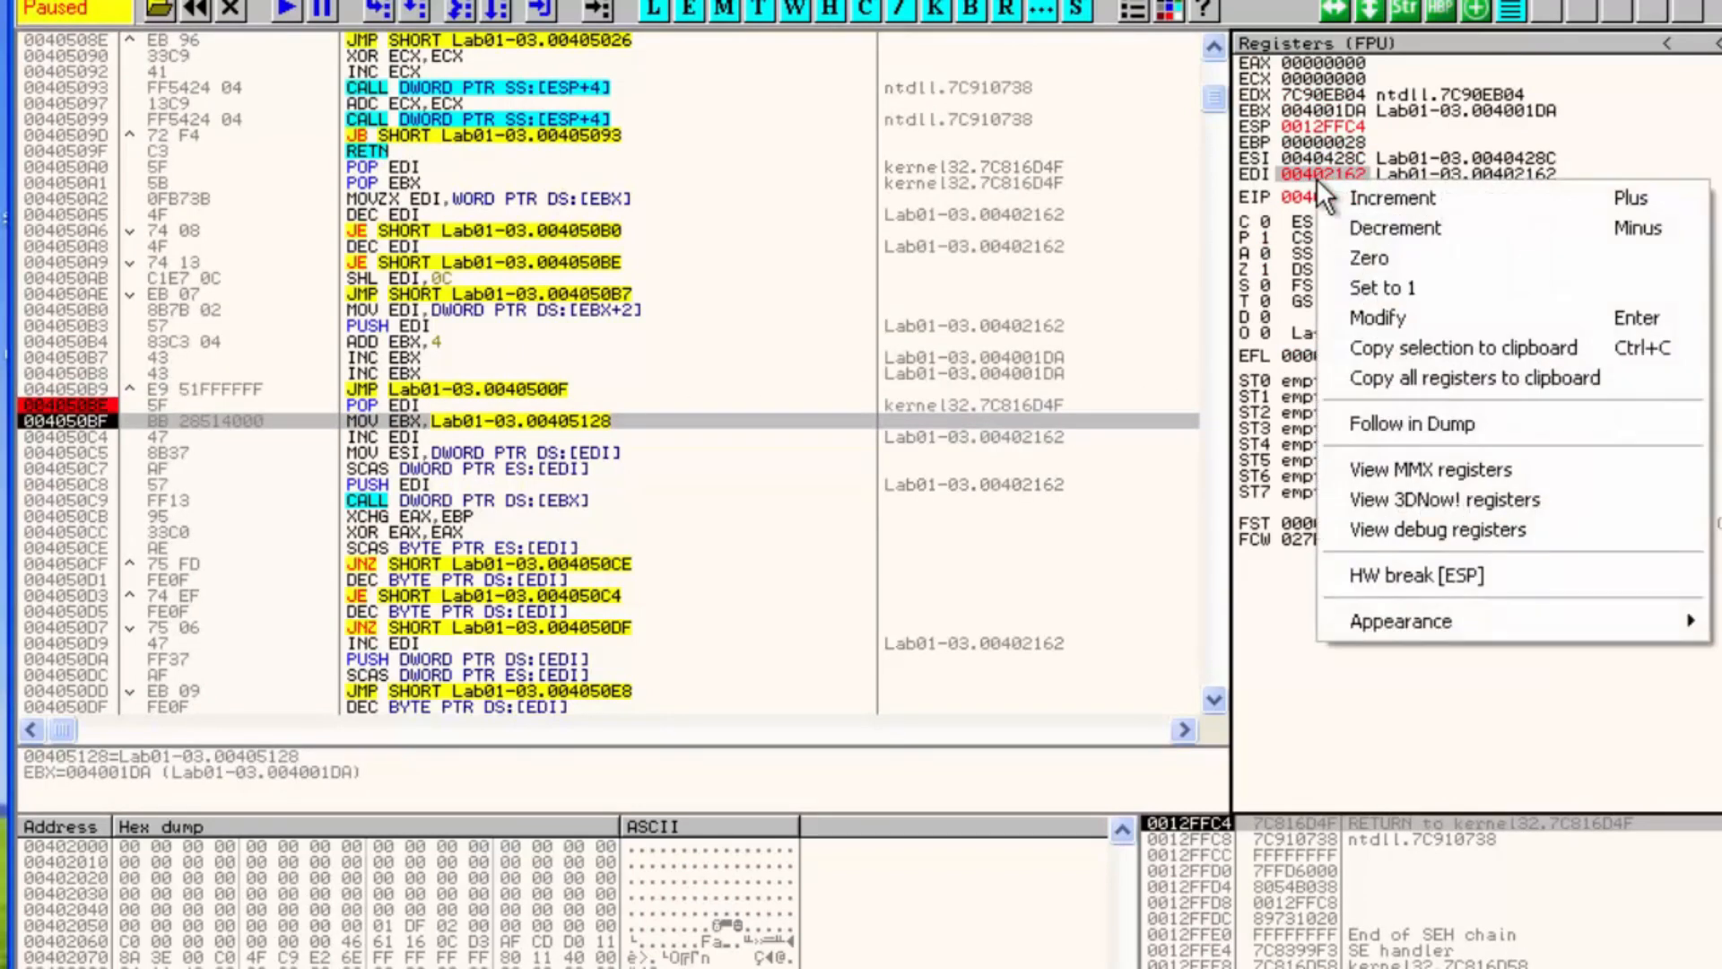
{"action": "left_click", "coordinate": [1430, 423]}
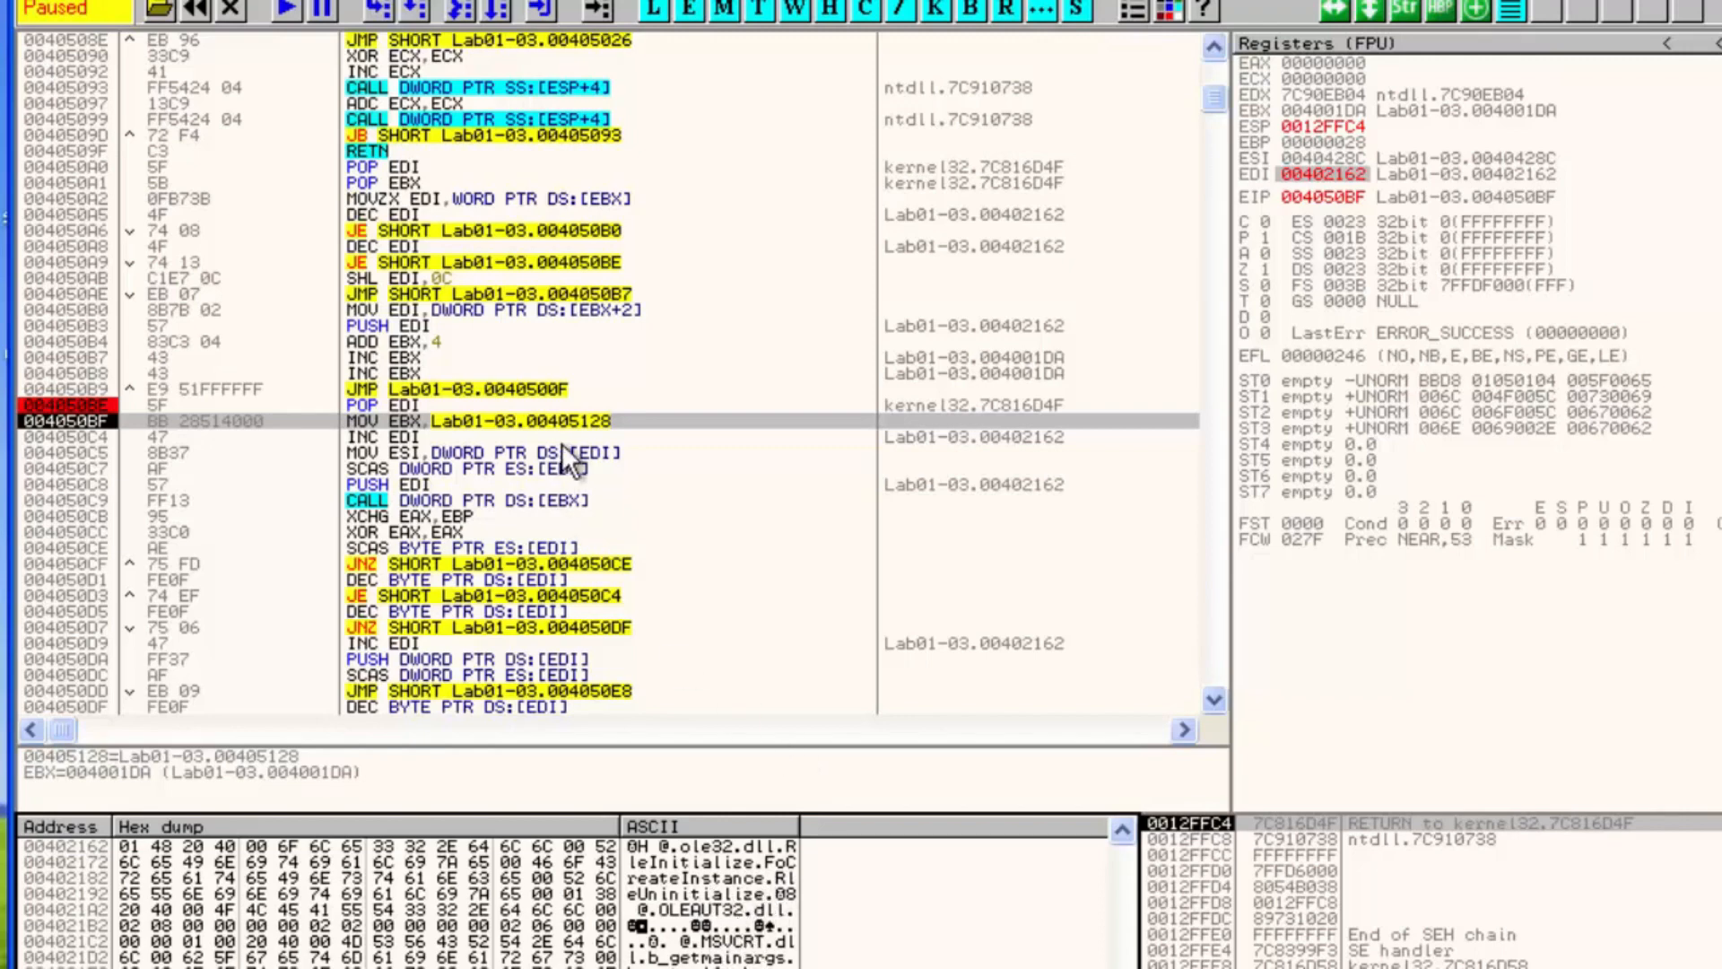
{"action": "scroll", "coordinate": [445, 425], "scroll_direction": "down", "scroll_amount": 5}
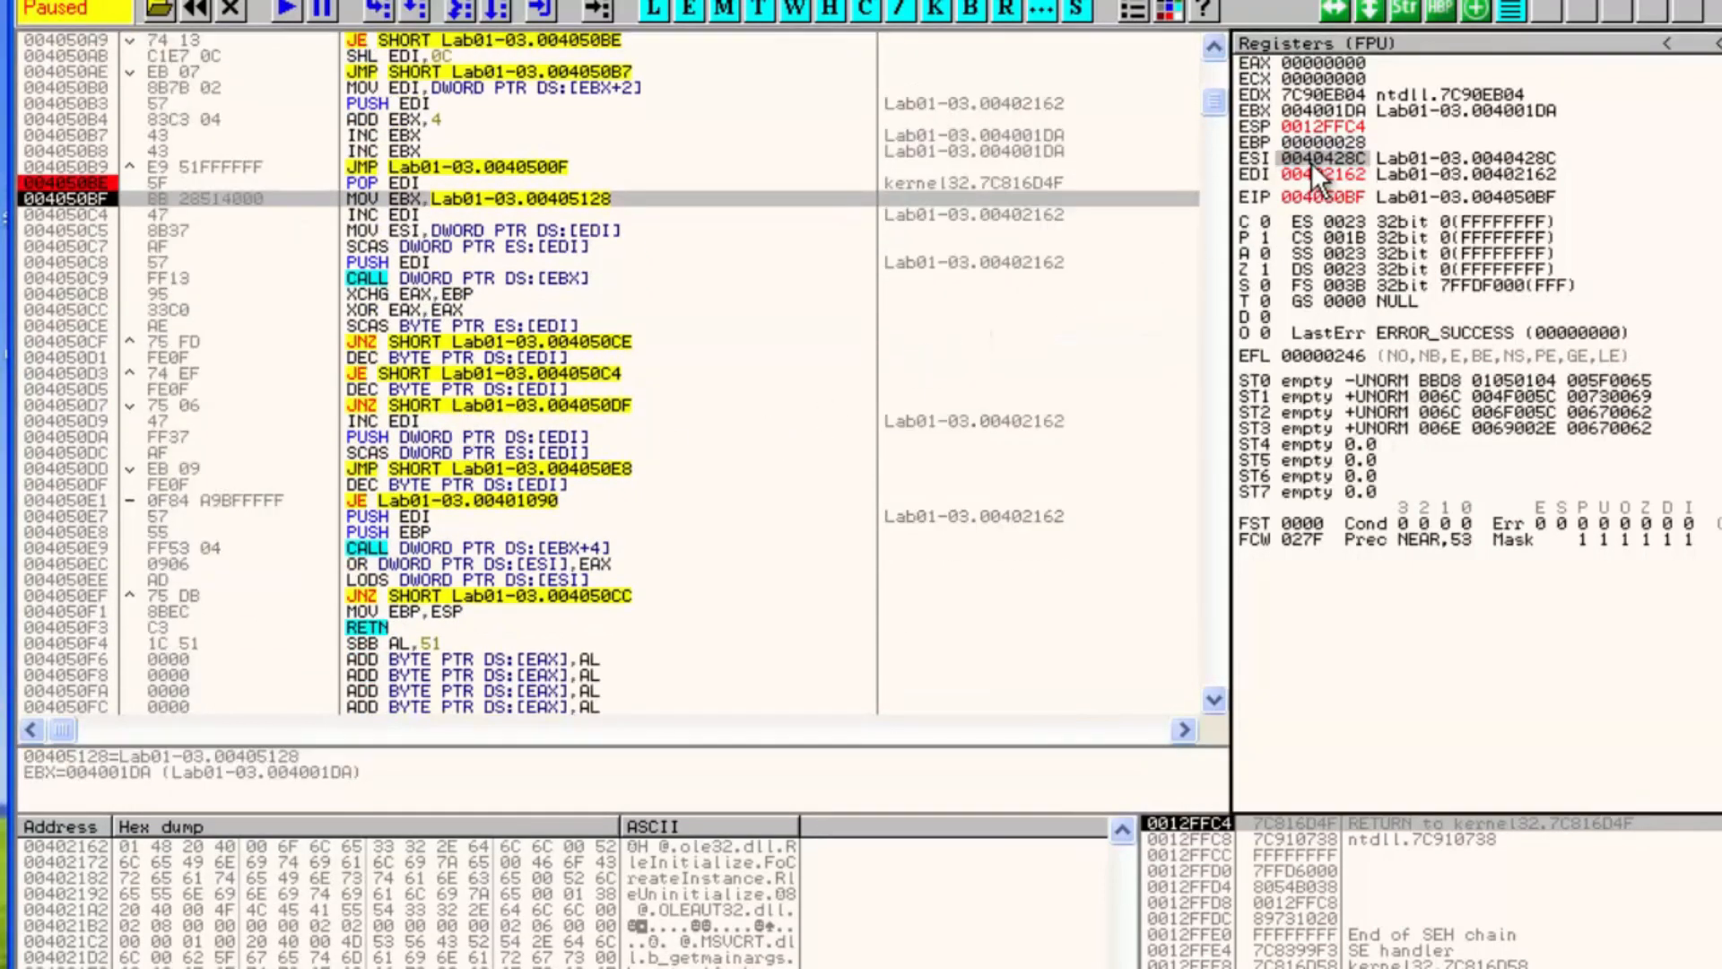
{"action": "right_click", "coordinate": [1311, 163]}
{"action": "left_click", "coordinate": [1433, 402]}
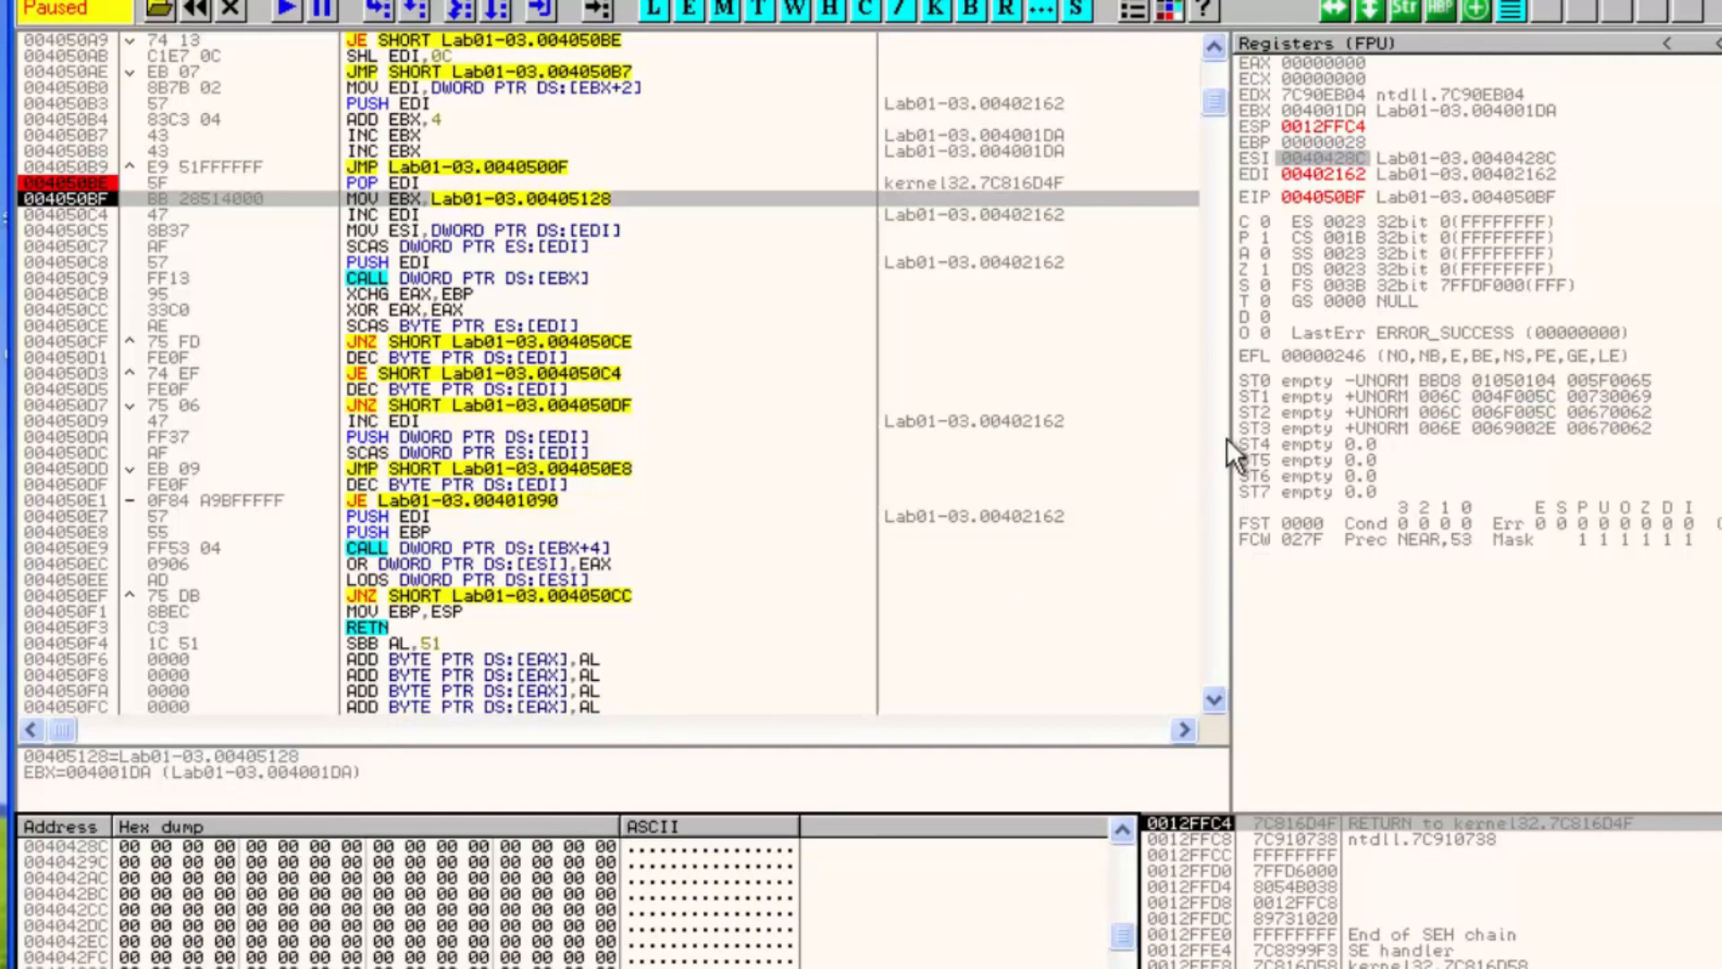
Step over from 004050BF through the LoadLibraryA call down to the XOR EAX,EAX at 004050CC
{"action": "left_click", "coordinate": [416, 198]}
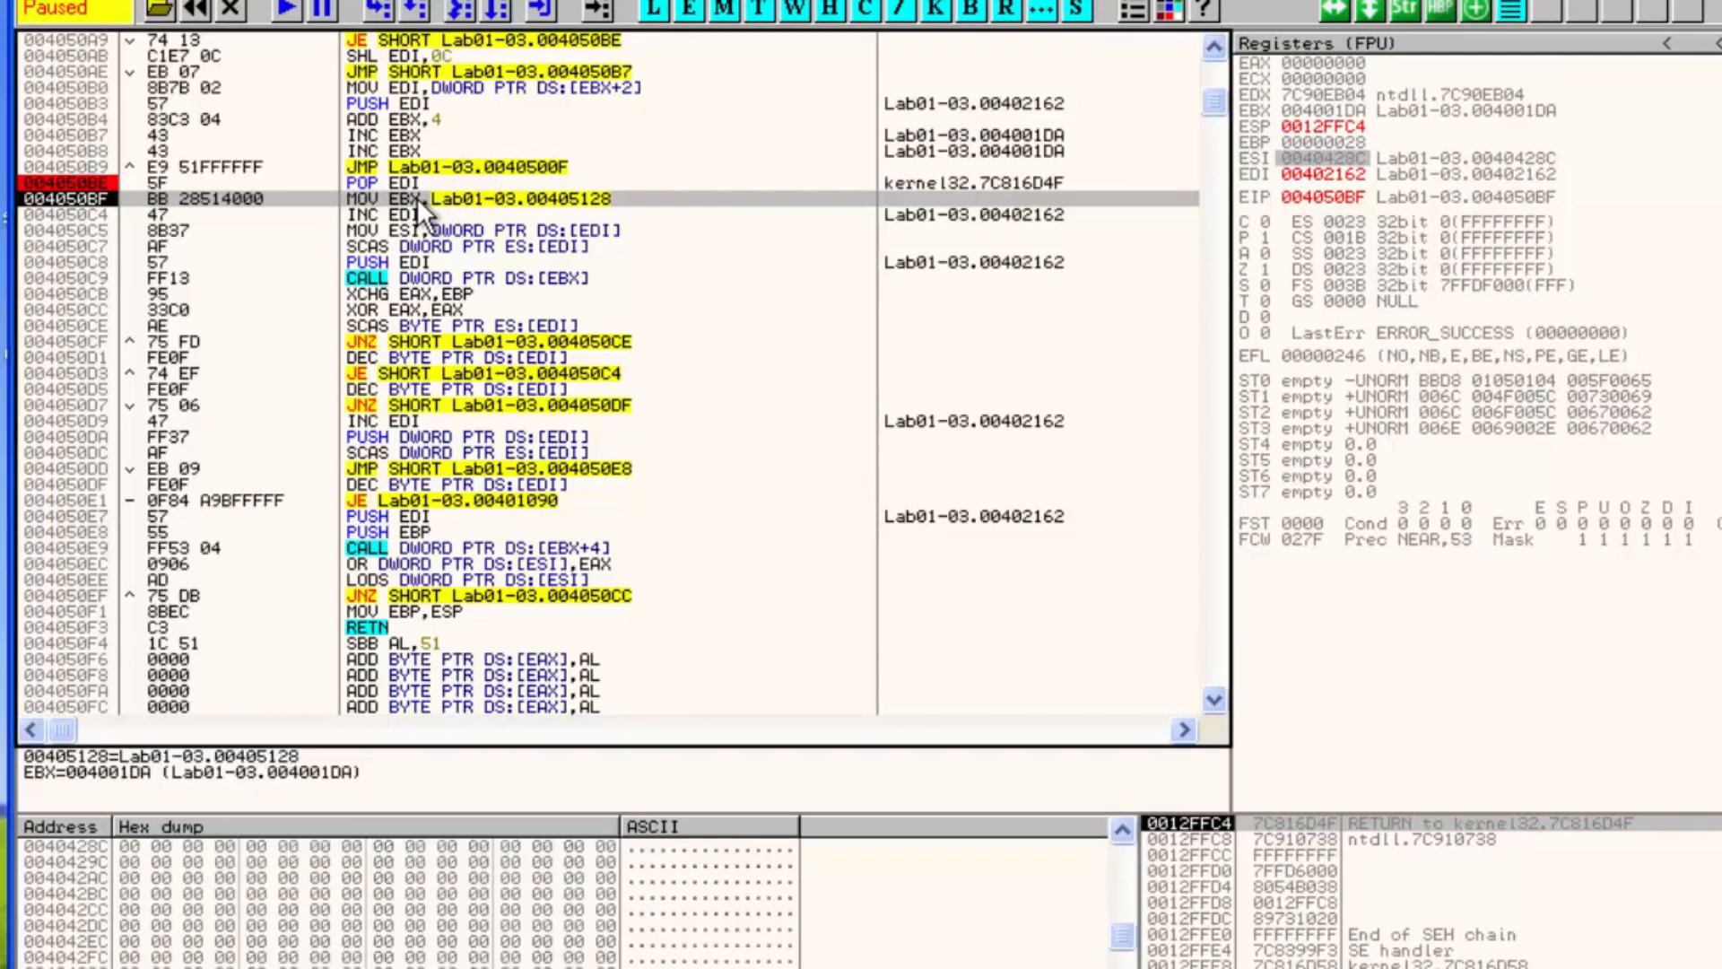
{"action": "key", "text": "F8"}
{"action": "key", "text": "F8"}
{"action": "key", "text": "F8"}
{"action": "key", "text": "F8"}
{"action": "key", "text": "F8"}
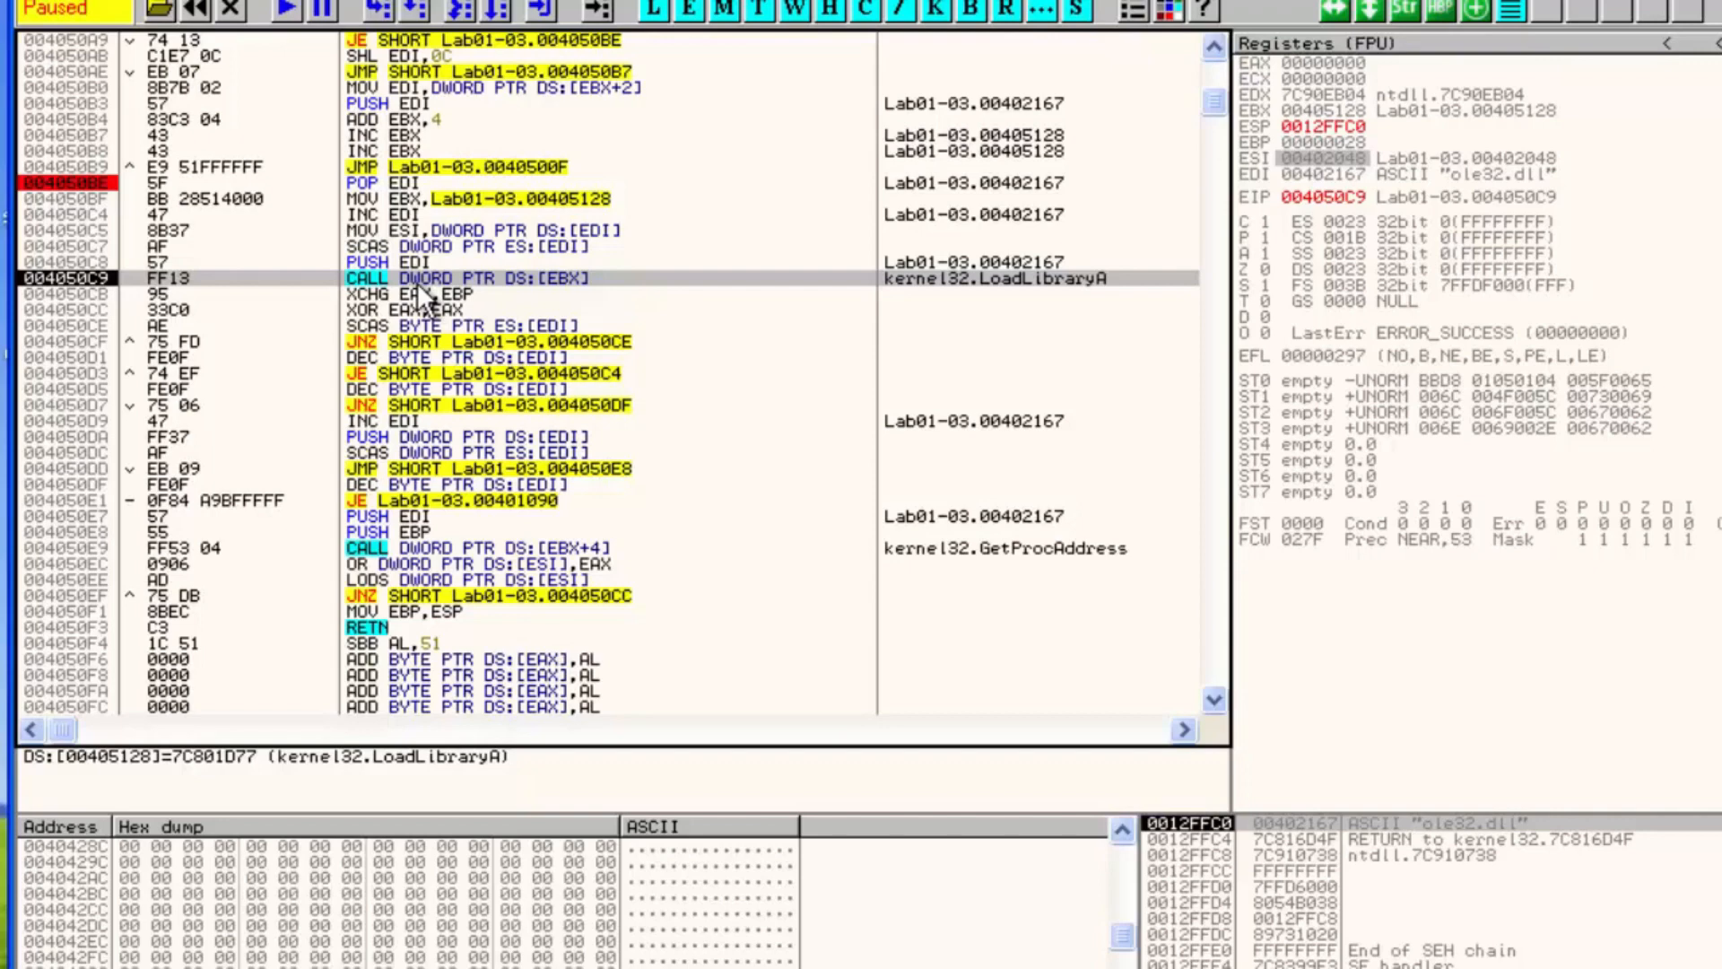
{"action": "key", "text": "F8"}
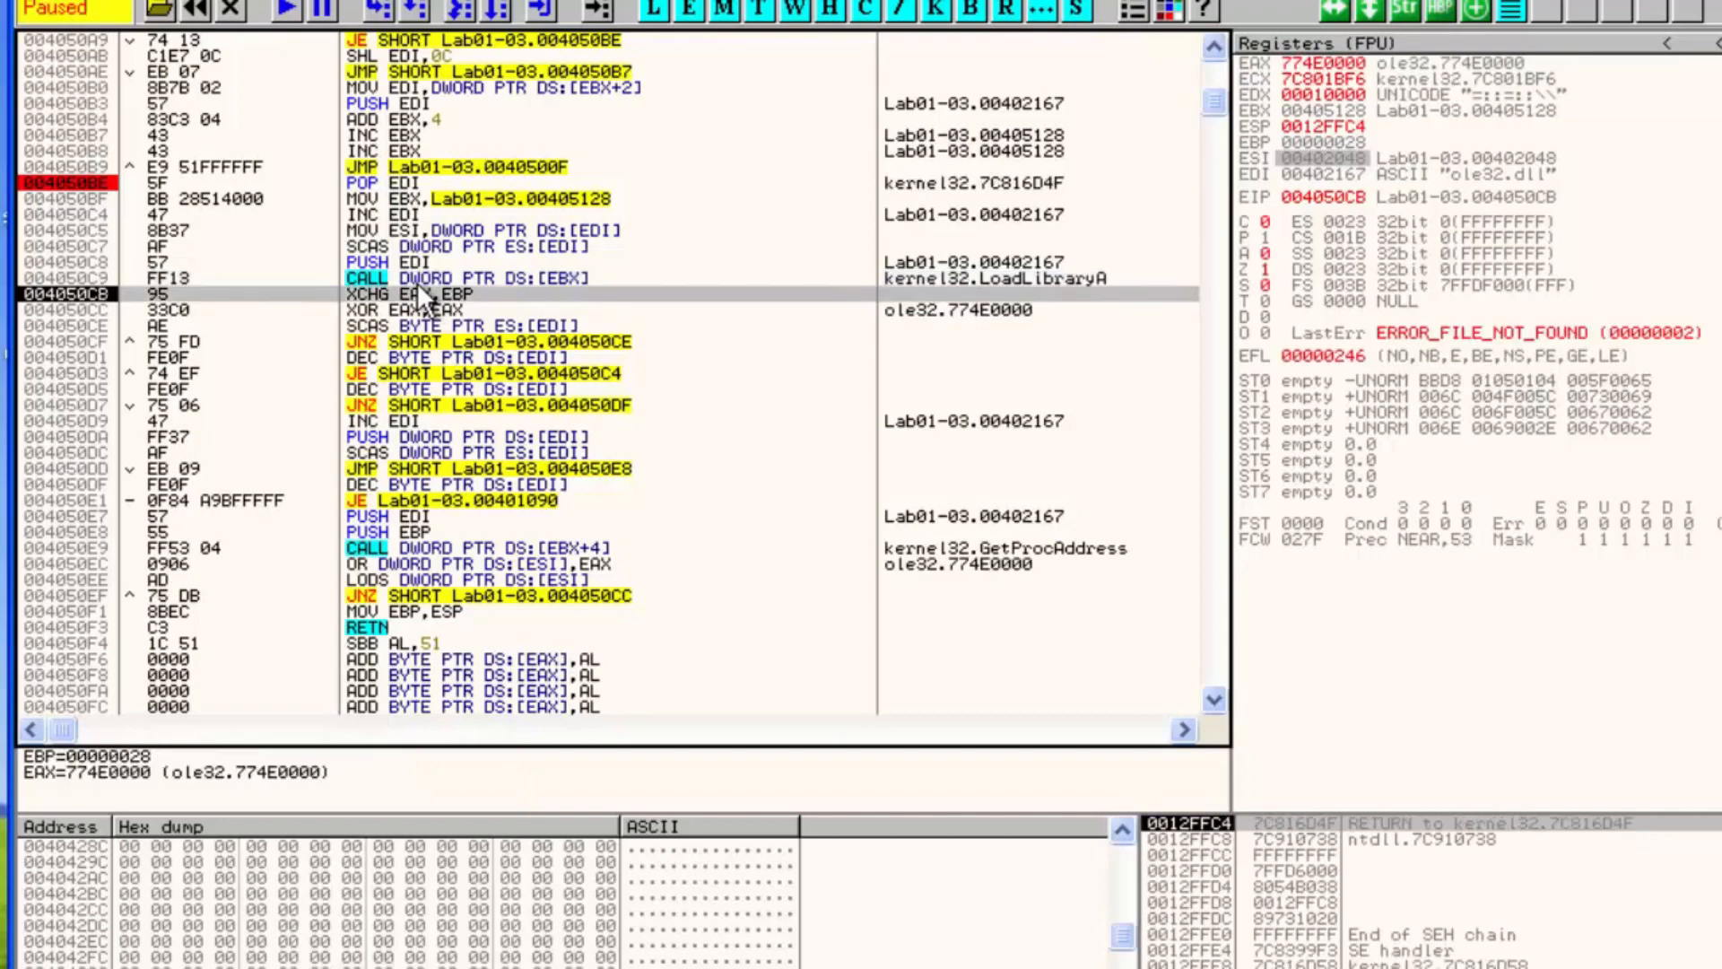
{"action": "key", "text": "F8"}
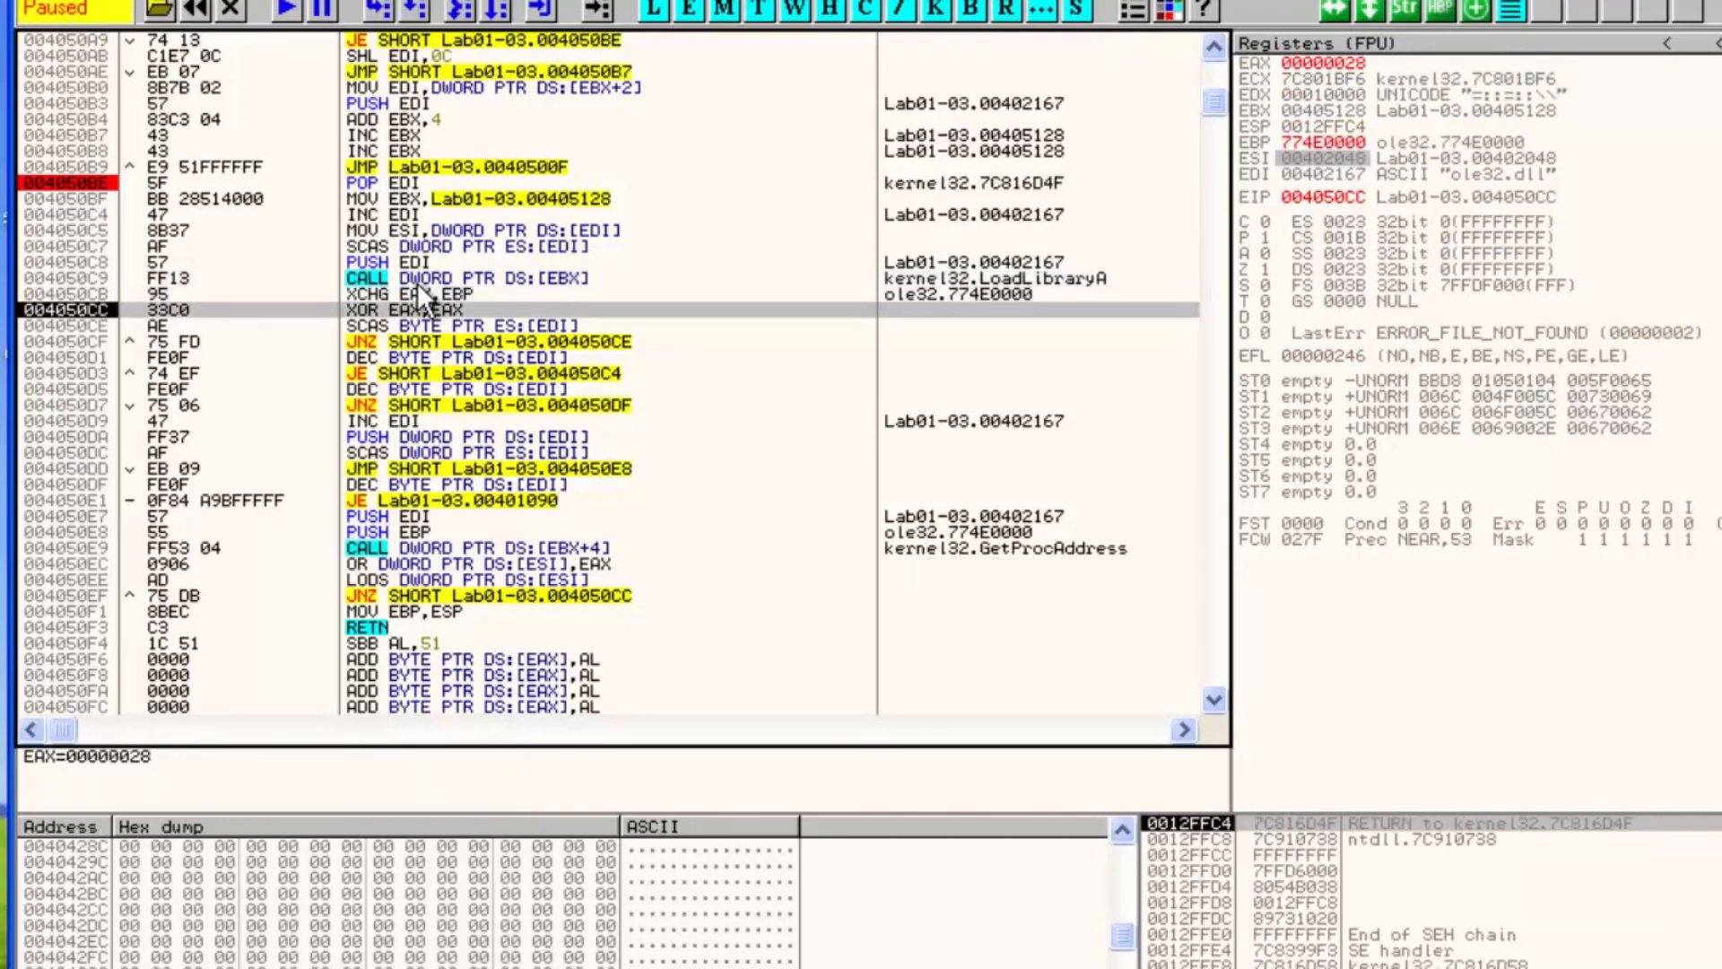
Step repeatedly through the SCAS/JNZ loop at 004050CE that scans along the DLL name string
{"action": "left_click", "coordinate": [1016, 549]}
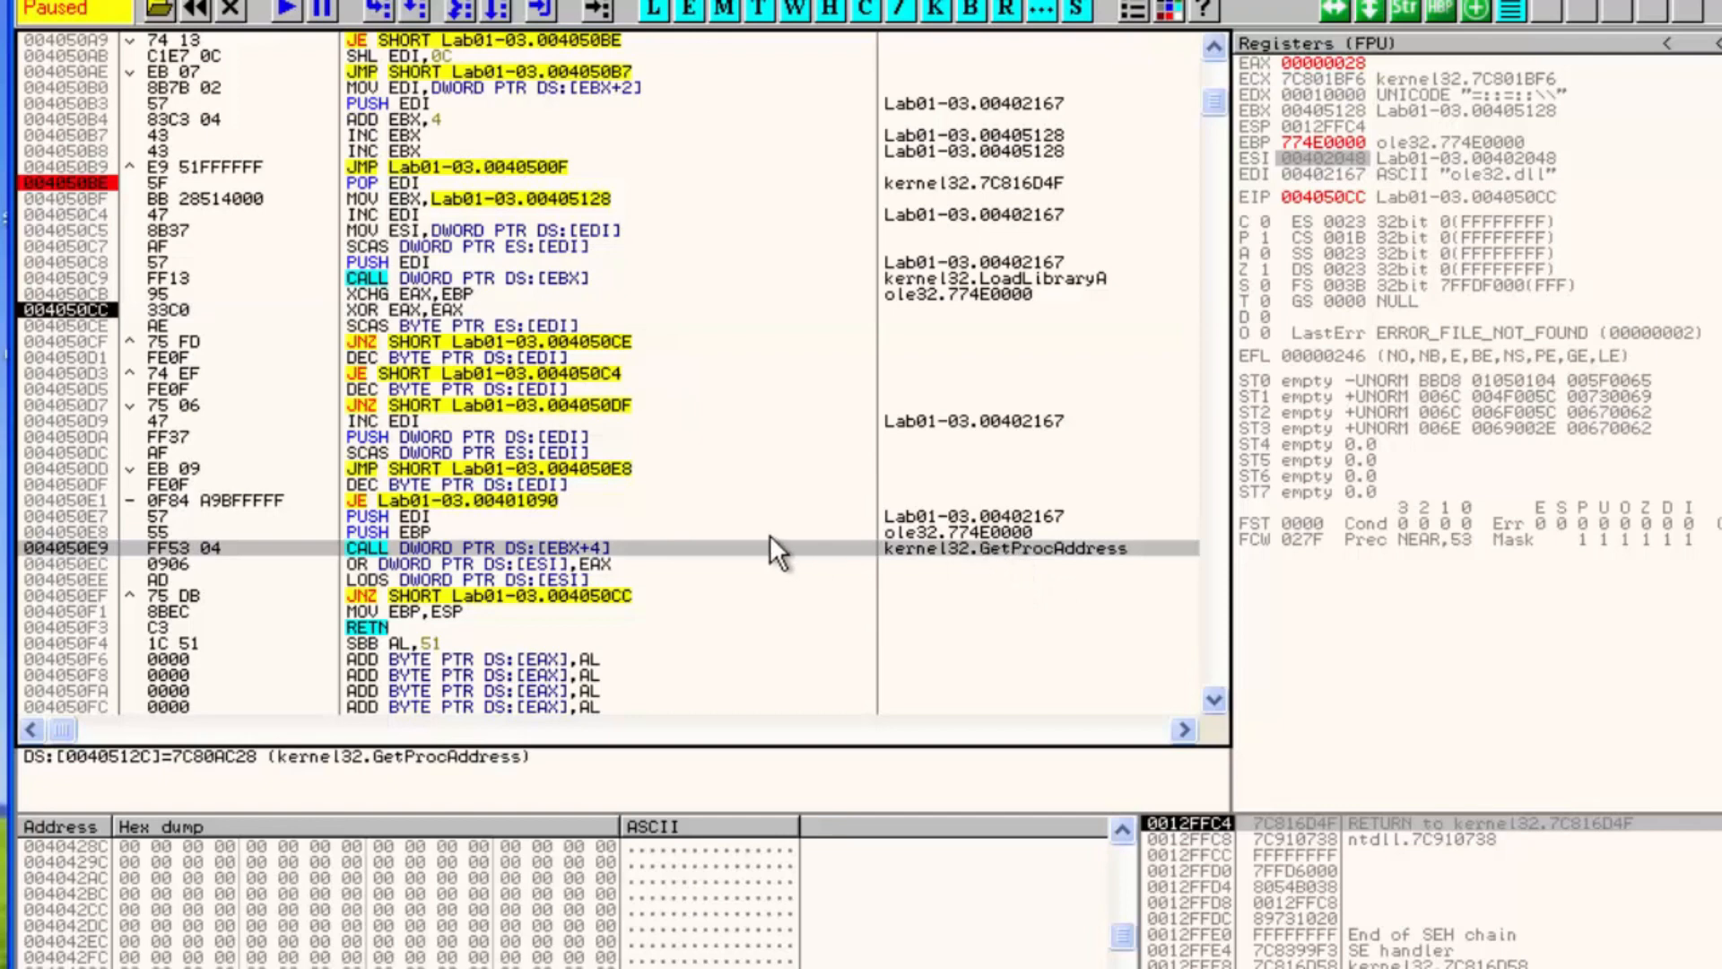
{"action": "key", "text": "F8"}
{"action": "key", "text": "F8"}
{"action": "key", "text": "F8"}
{"action": "key", "text": "F8"}
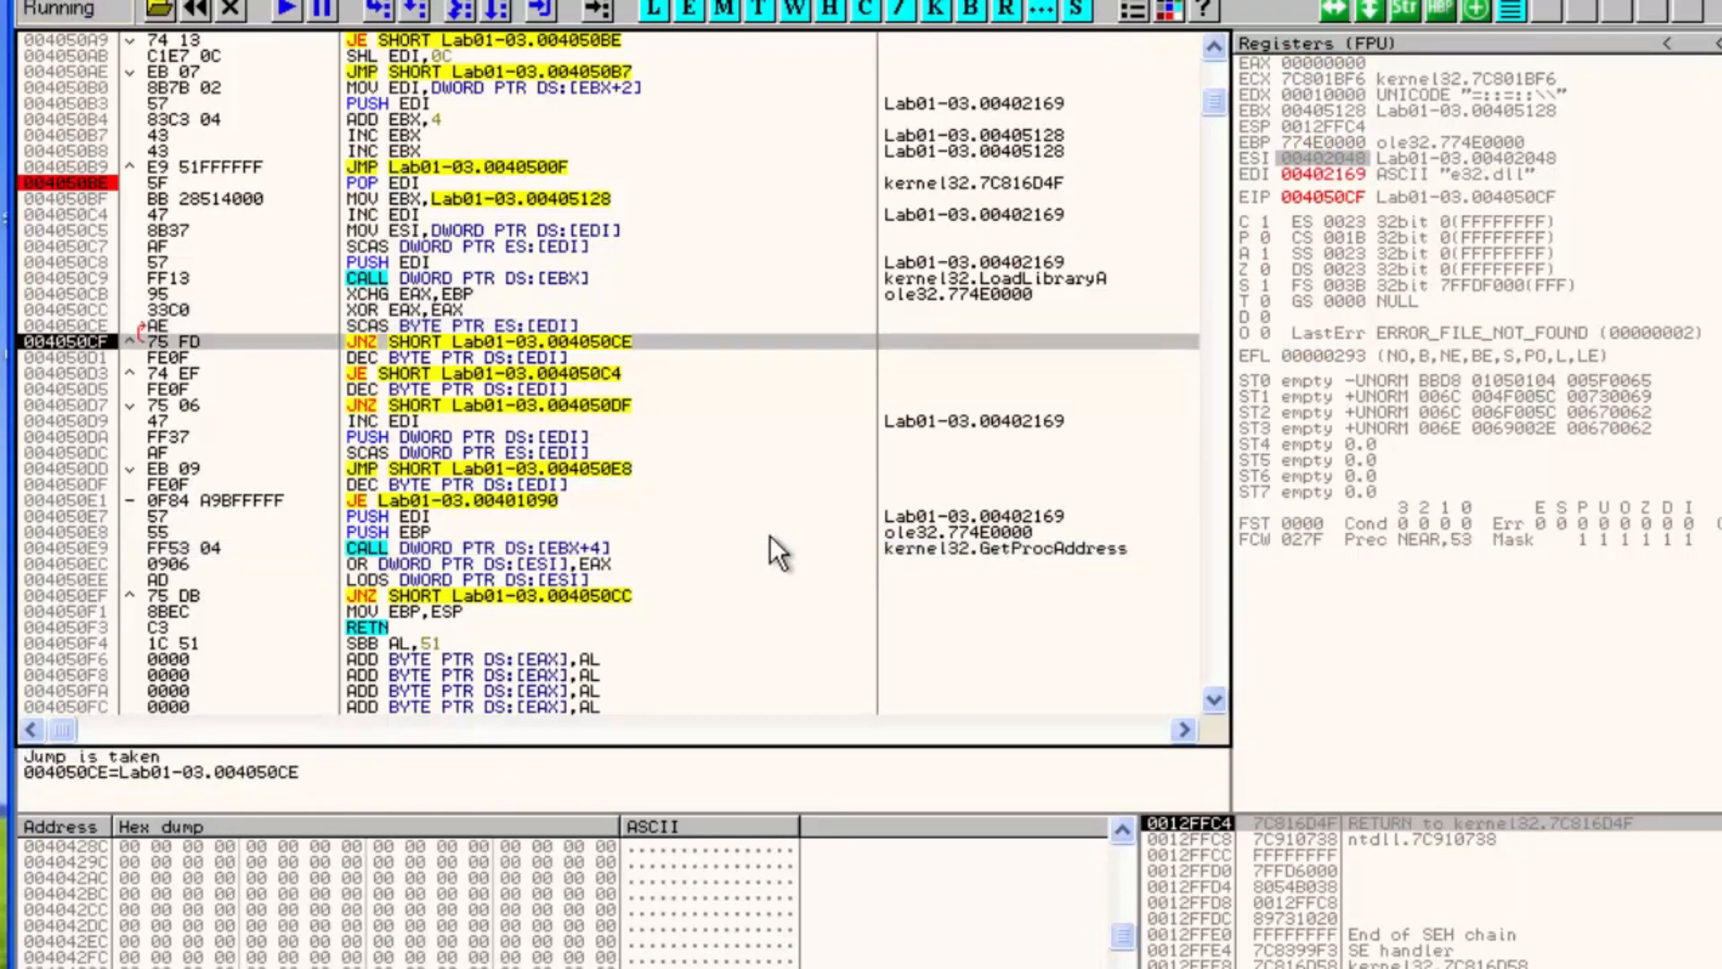
{"action": "key", "text": "F8"}
{"action": "key", "text": "F8"}
{"action": "key", "text": "F8"}
{"action": "key", "text": "F8"}
{"action": "key", "text": "F8"}
{"action": "key", "text": "F8"}
{"action": "key", "text": "F8"}
{"action": "key", "text": "F8"}
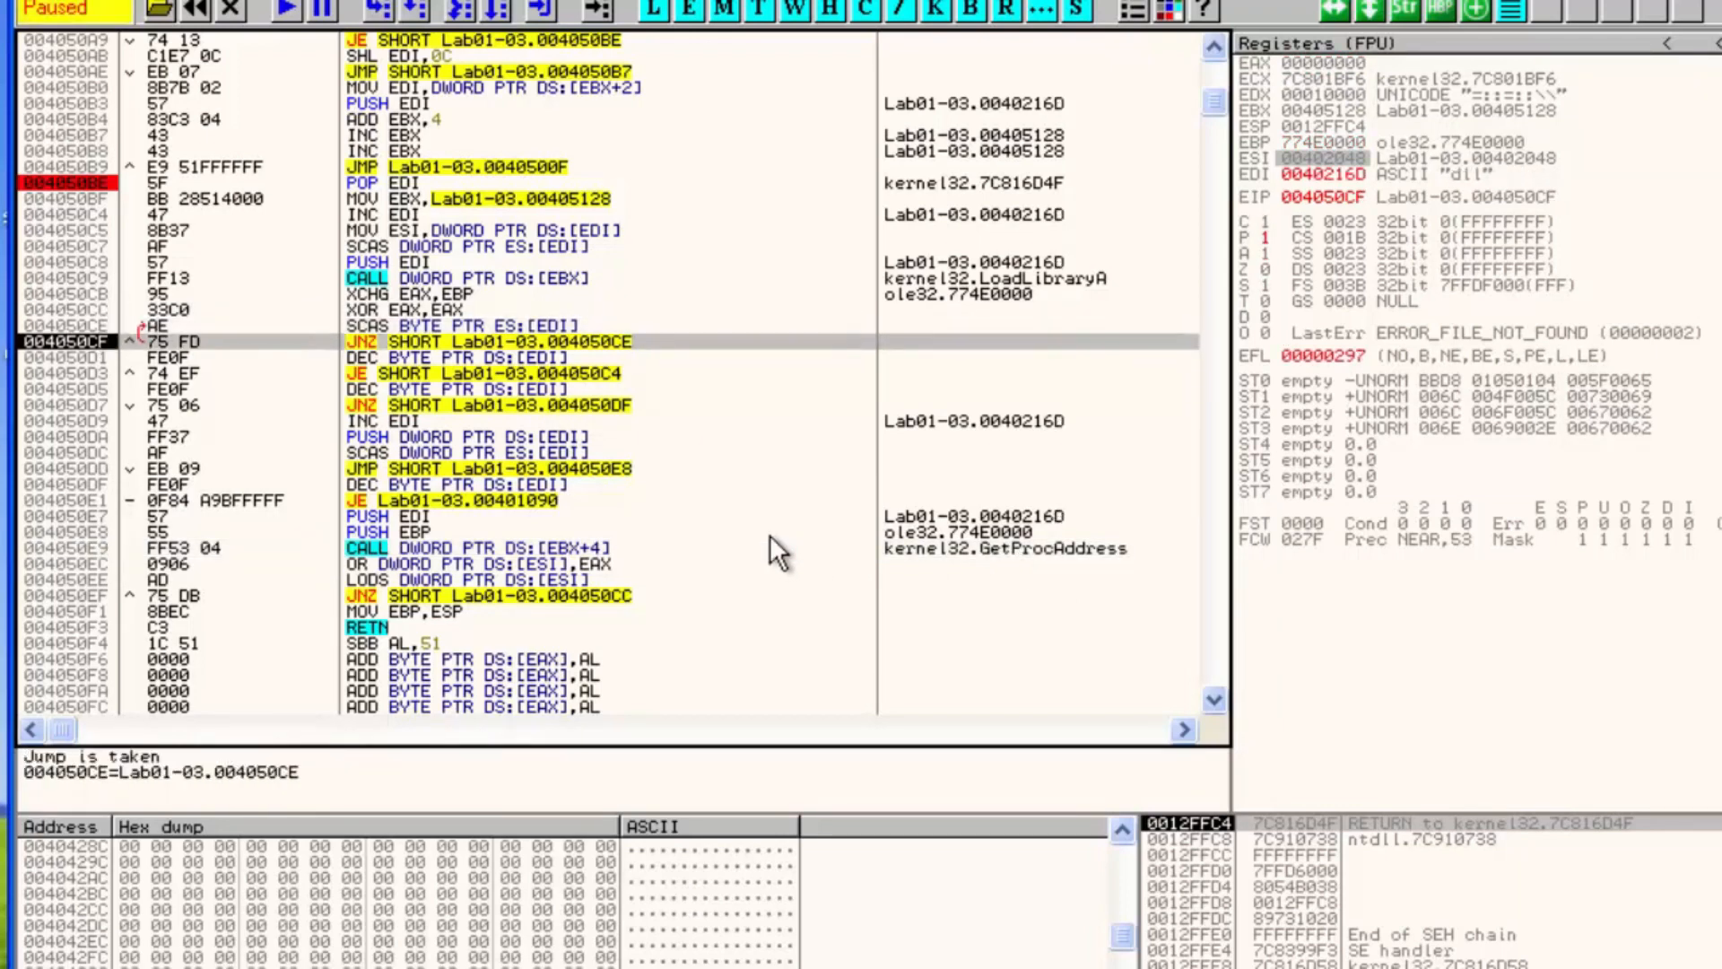
{"action": "key", "text": "F8"}
Follow EDI in the dump and select the ole32.dll name bytes to examine the scanned string
{"action": "left_click", "coordinate": [1459, 139]}
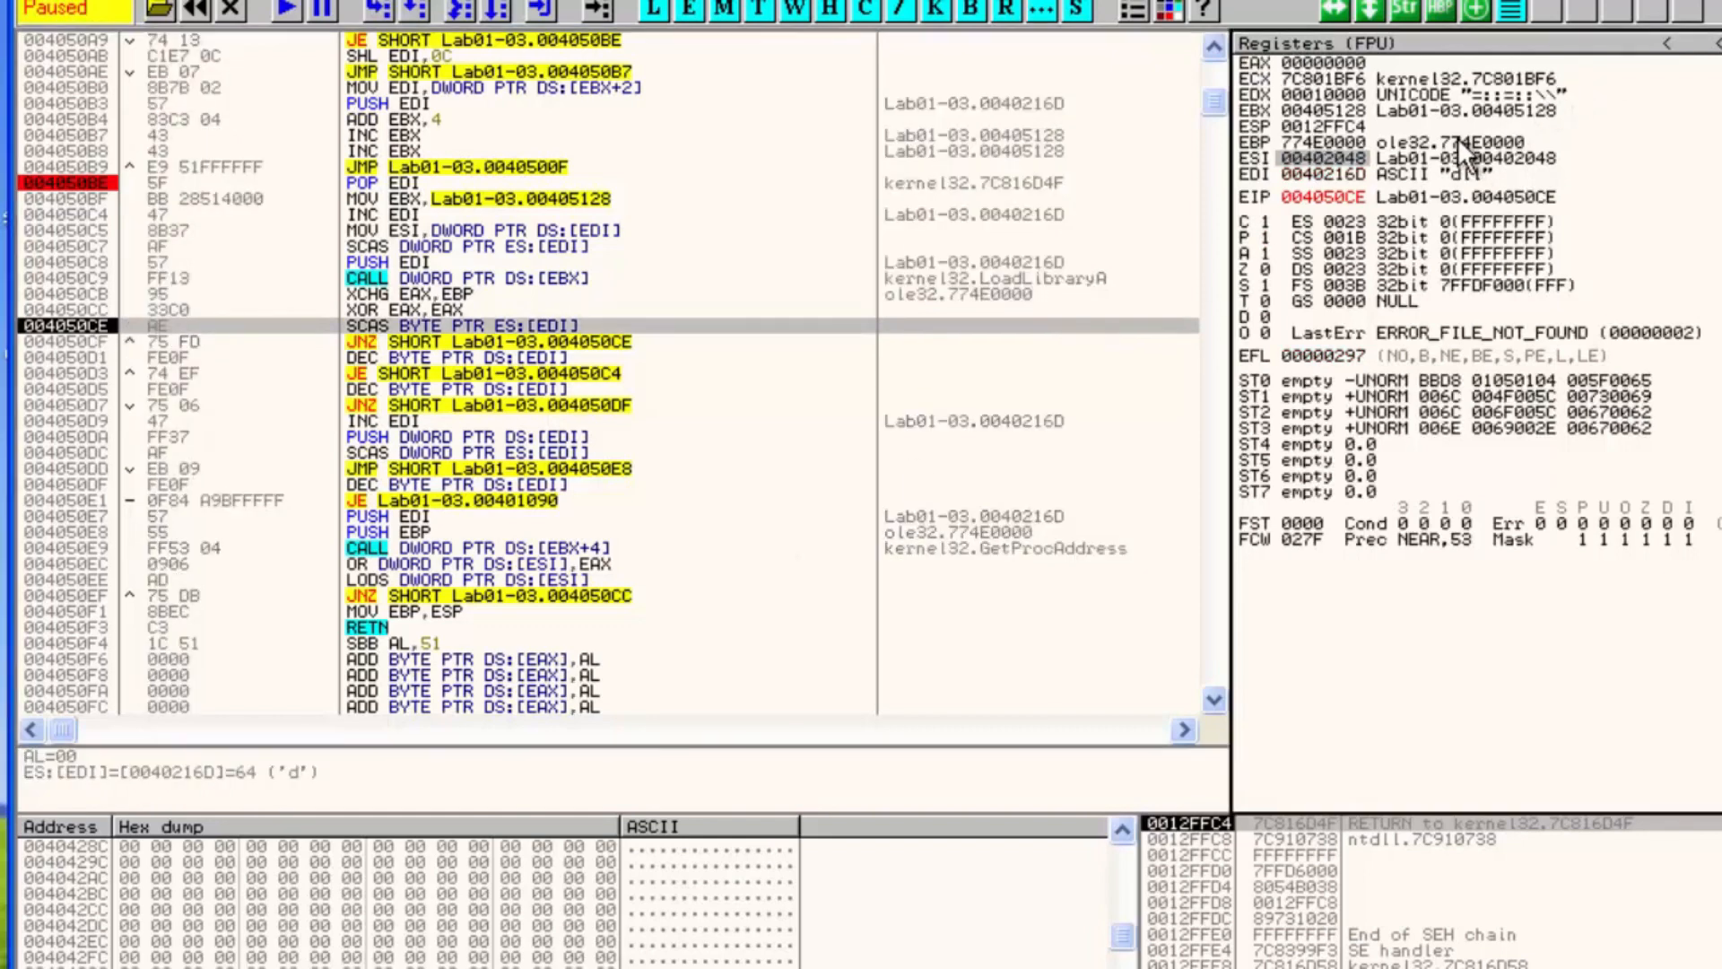
{"action": "left_click", "coordinate": [653, 321]}
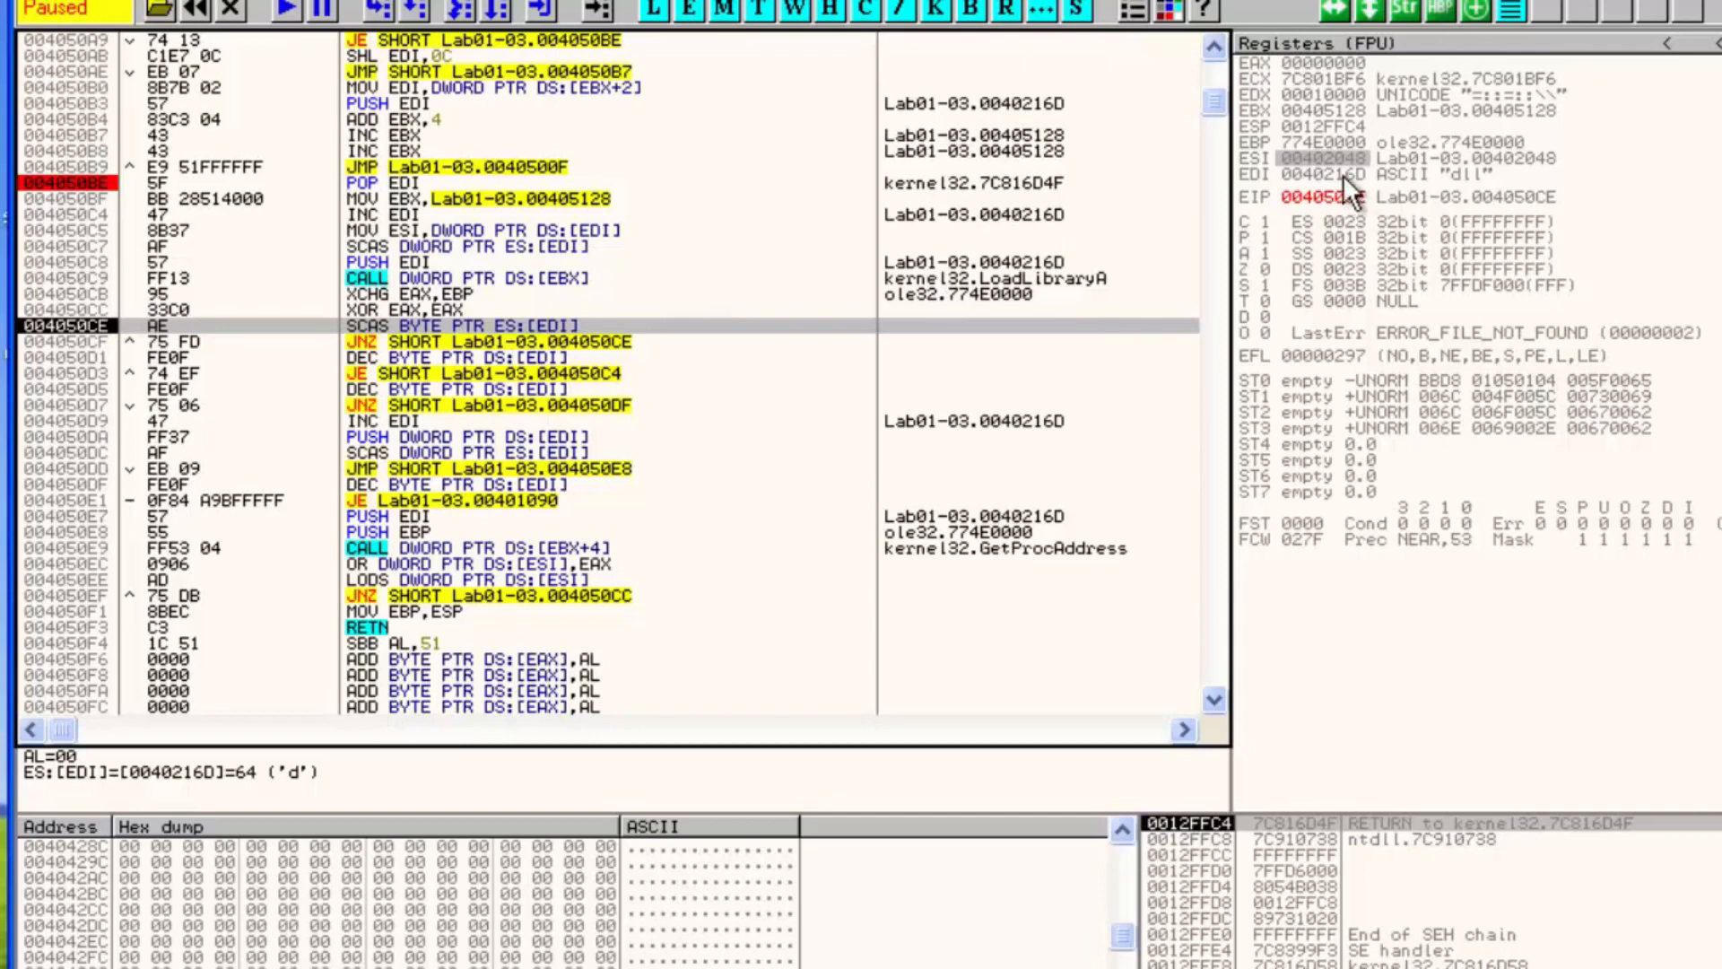
{"action": "left_click", "coordinate": [1463, 178]}
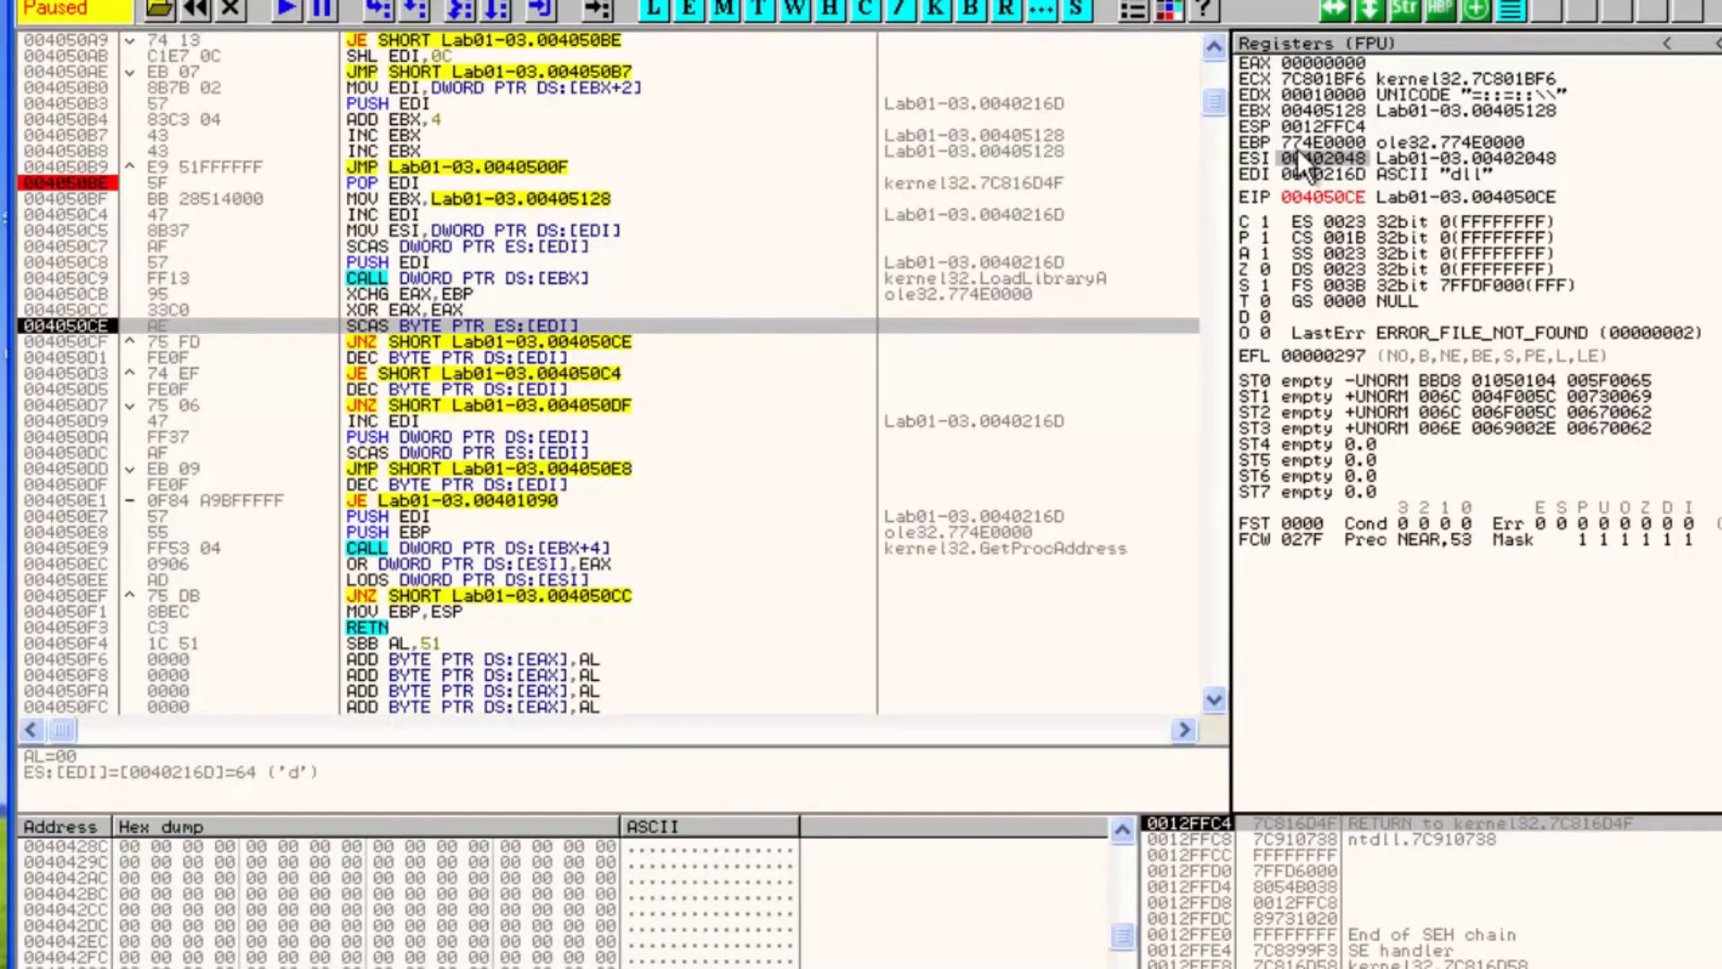
{"action": "right_click", "coordinate": [1315, 172]}
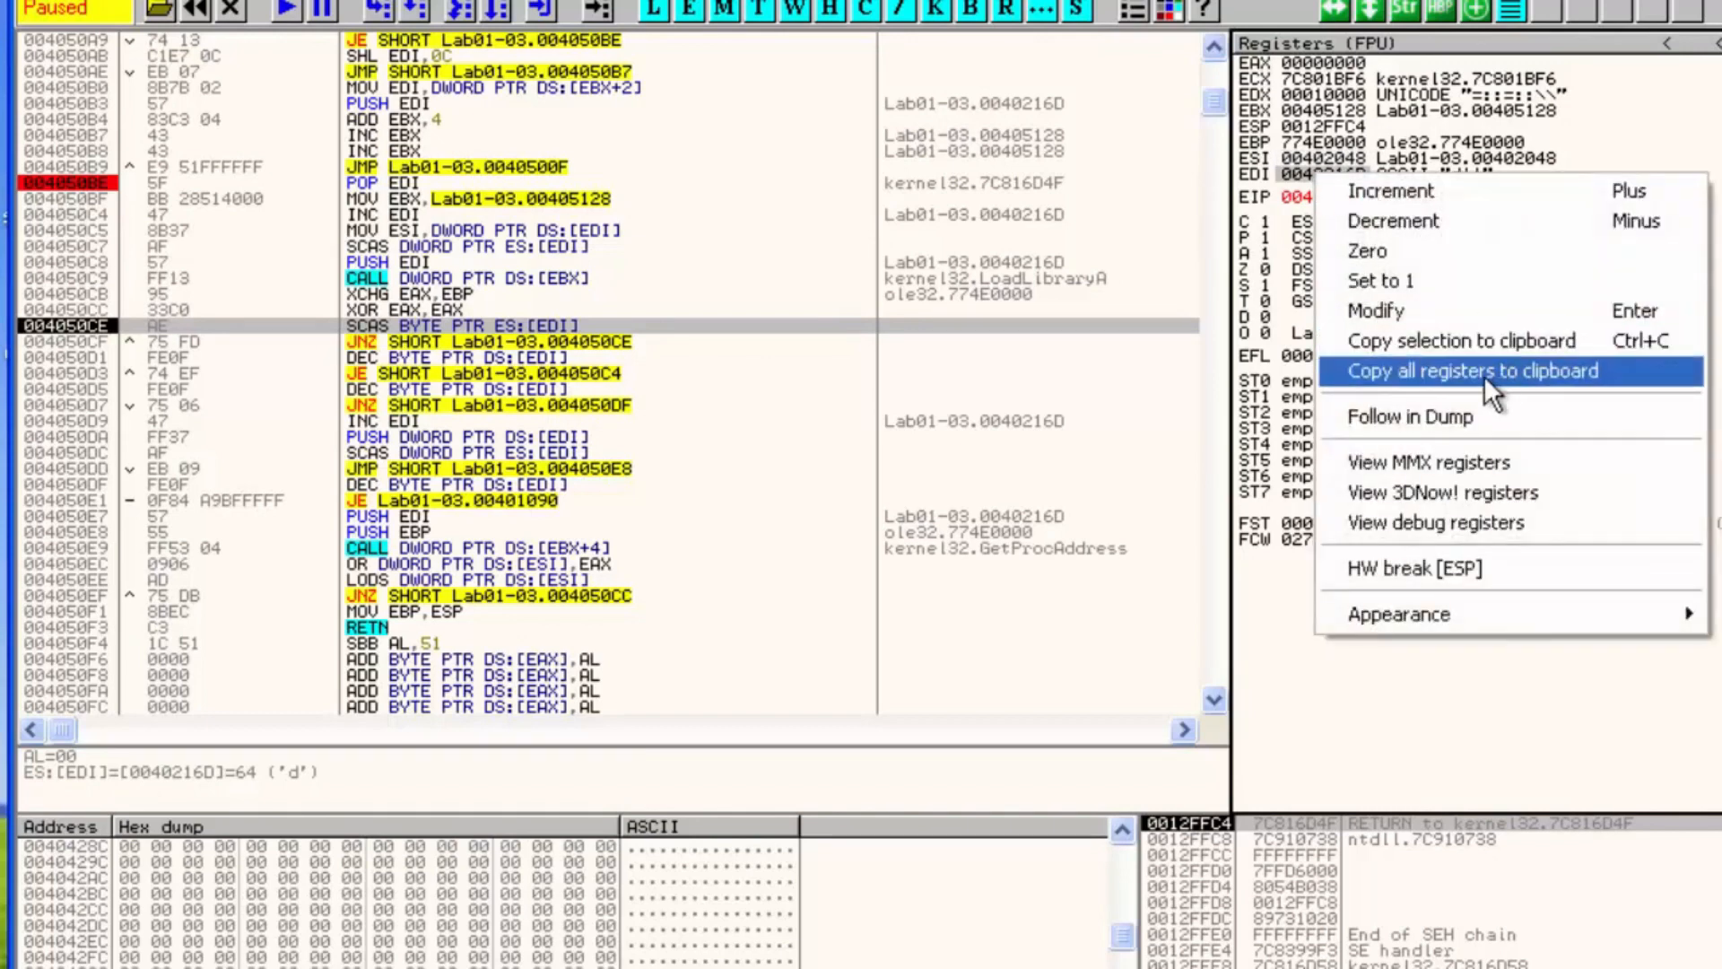
{"action": "left_click", "coordinate": [1450, 406]}
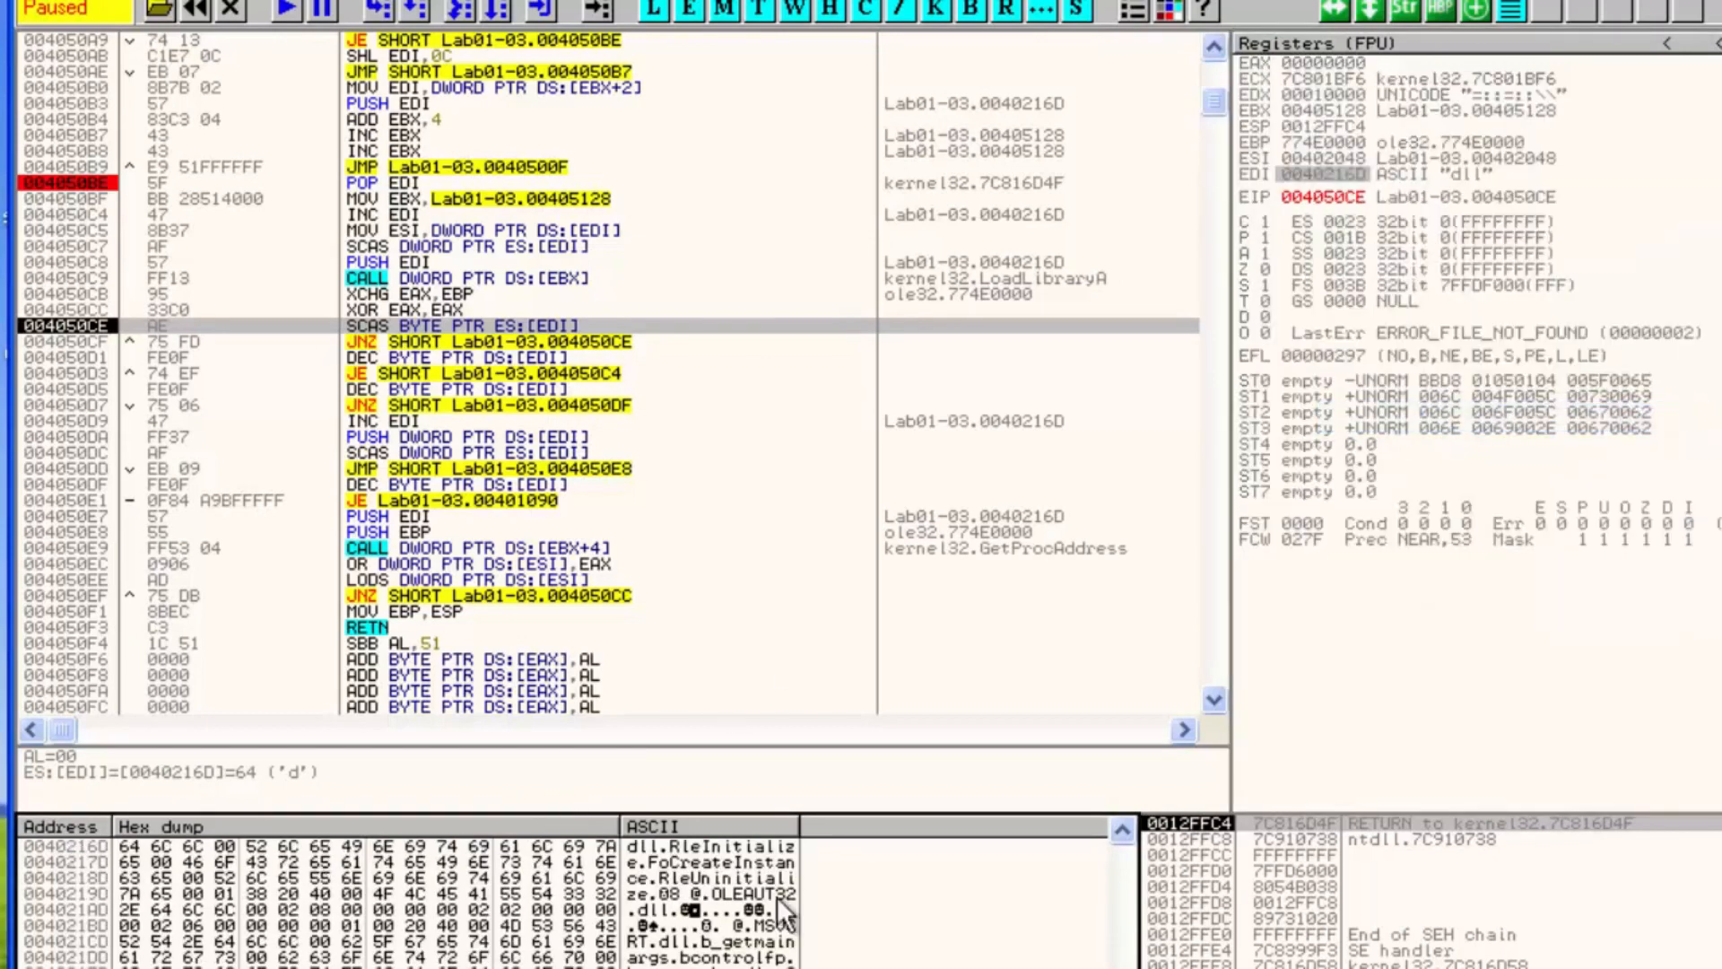
{"action": "left_click", "coordinate": [1121, 832]}
{"action": "left_click", "coordinate": [1121, 832]}
{"action": "left_click", "coordinate": [1121, 832]}
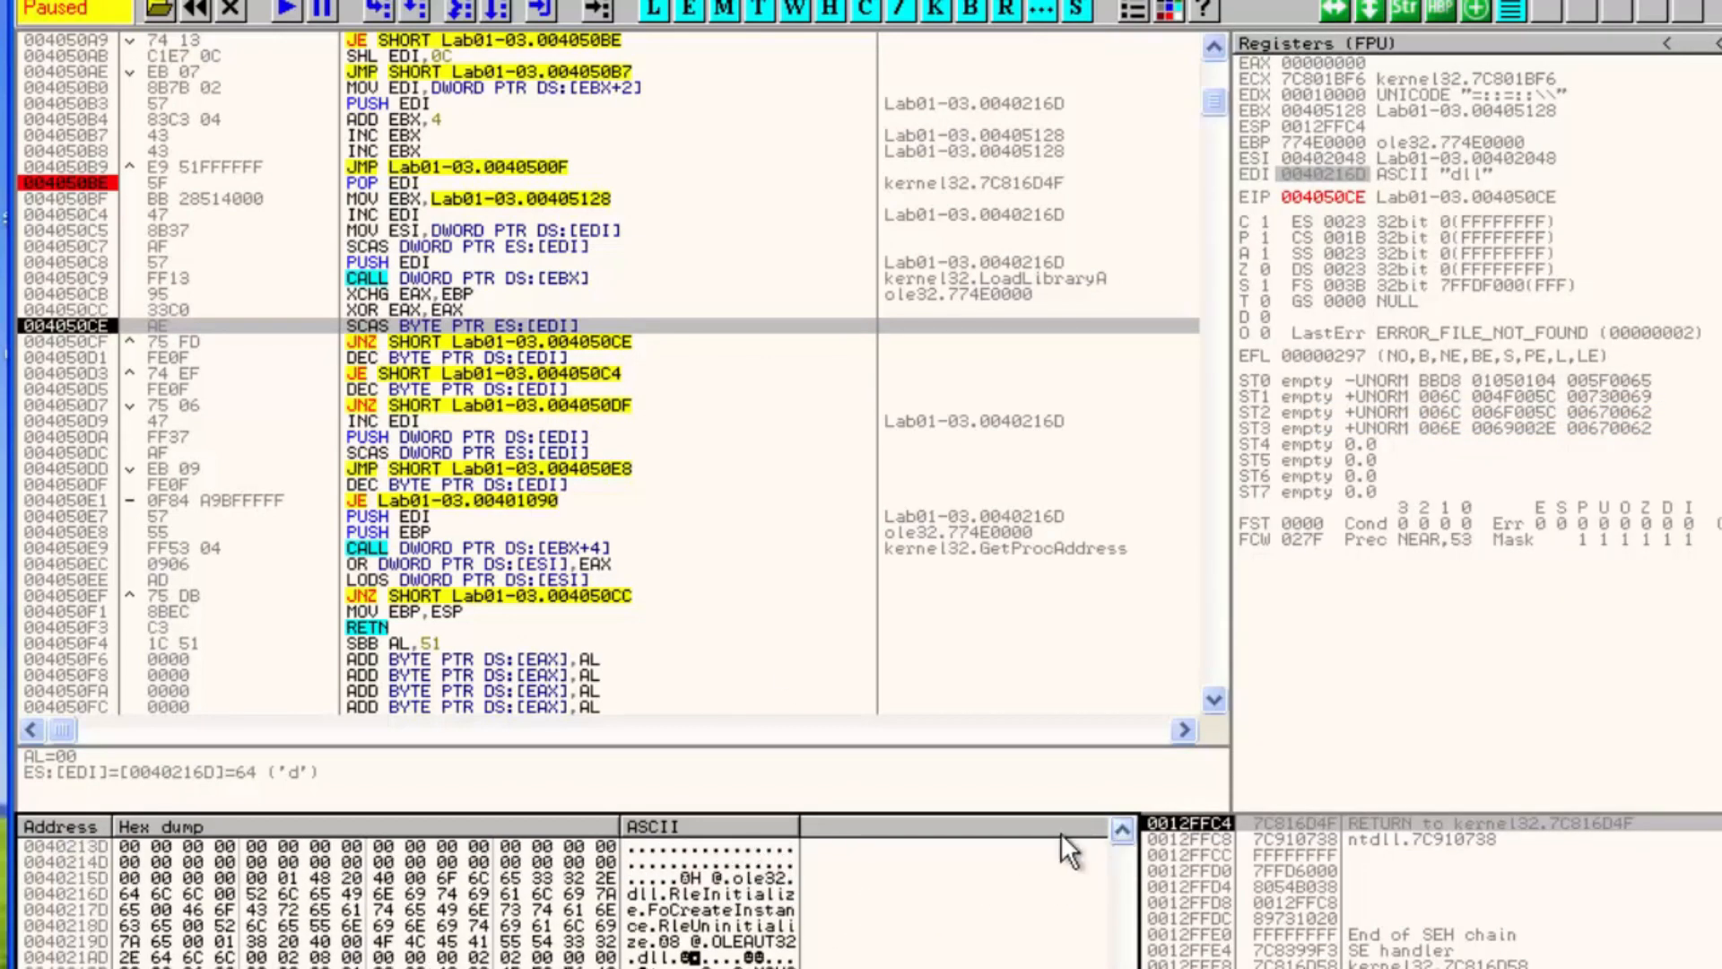
{"action": "left_click_drag", "start_coordinate": [734, 884], "coordinate": [778, 884]}
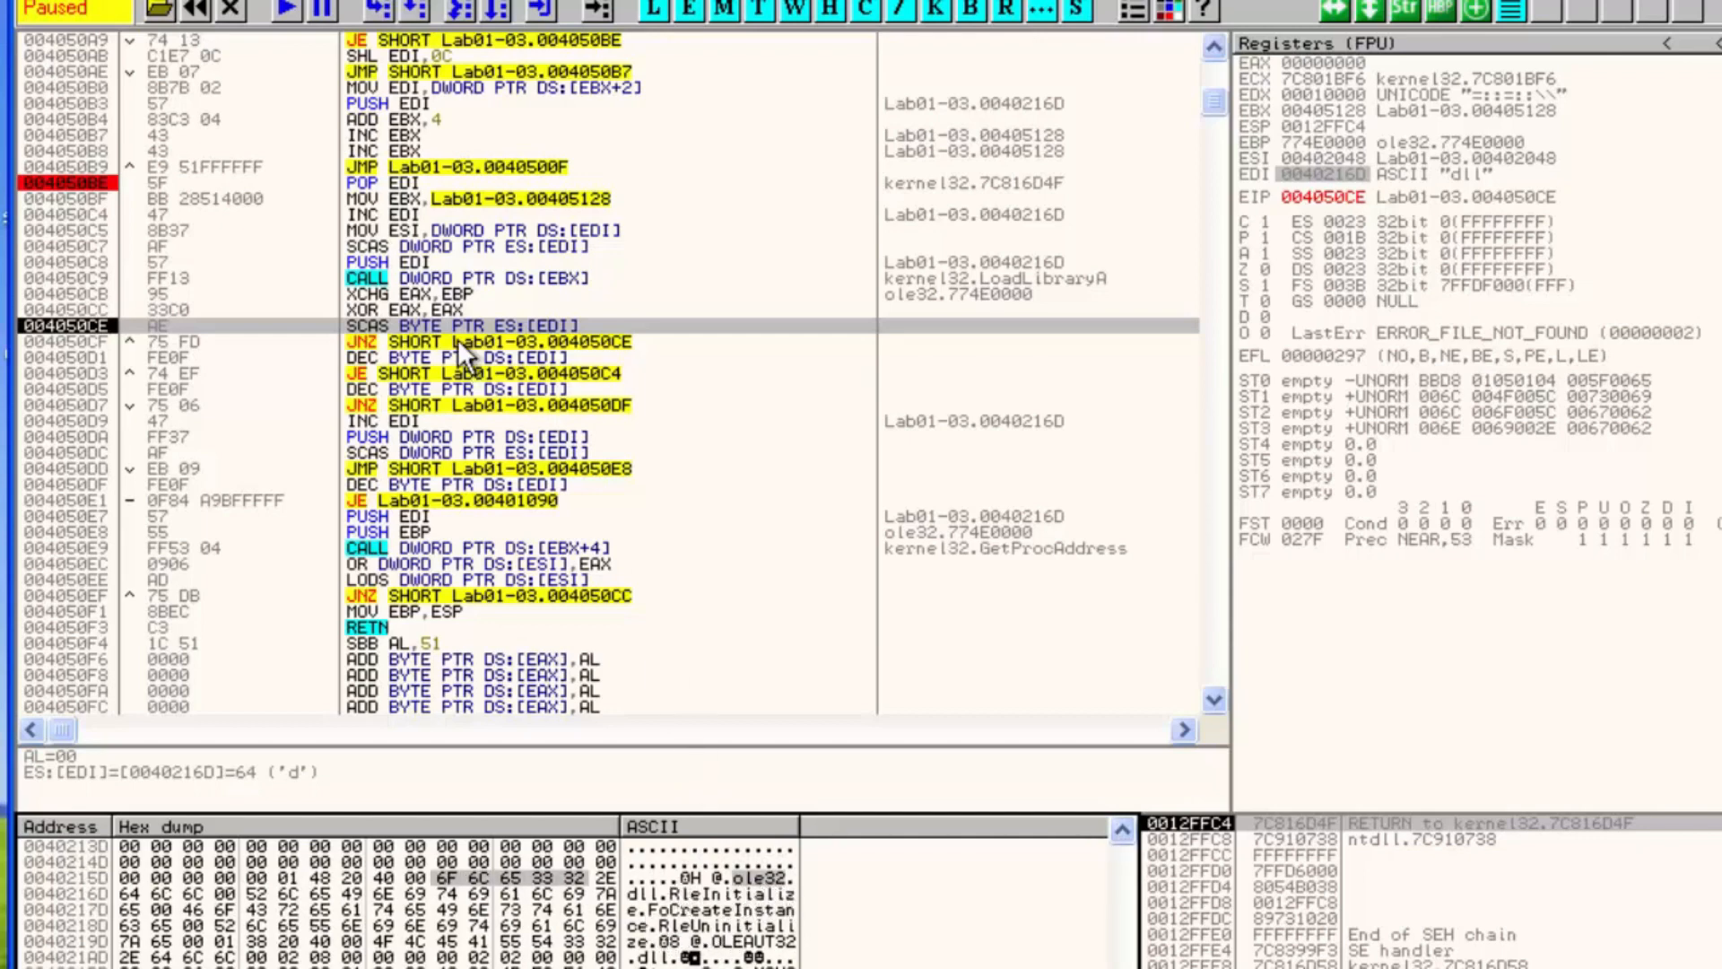
Step the scan loop twice more, then set a breakpoint on the DEC BYTE PTR at 004050D1 and run to it
{"action": "key", "text": "F7"}
{"action": "key", "text": "F7"}
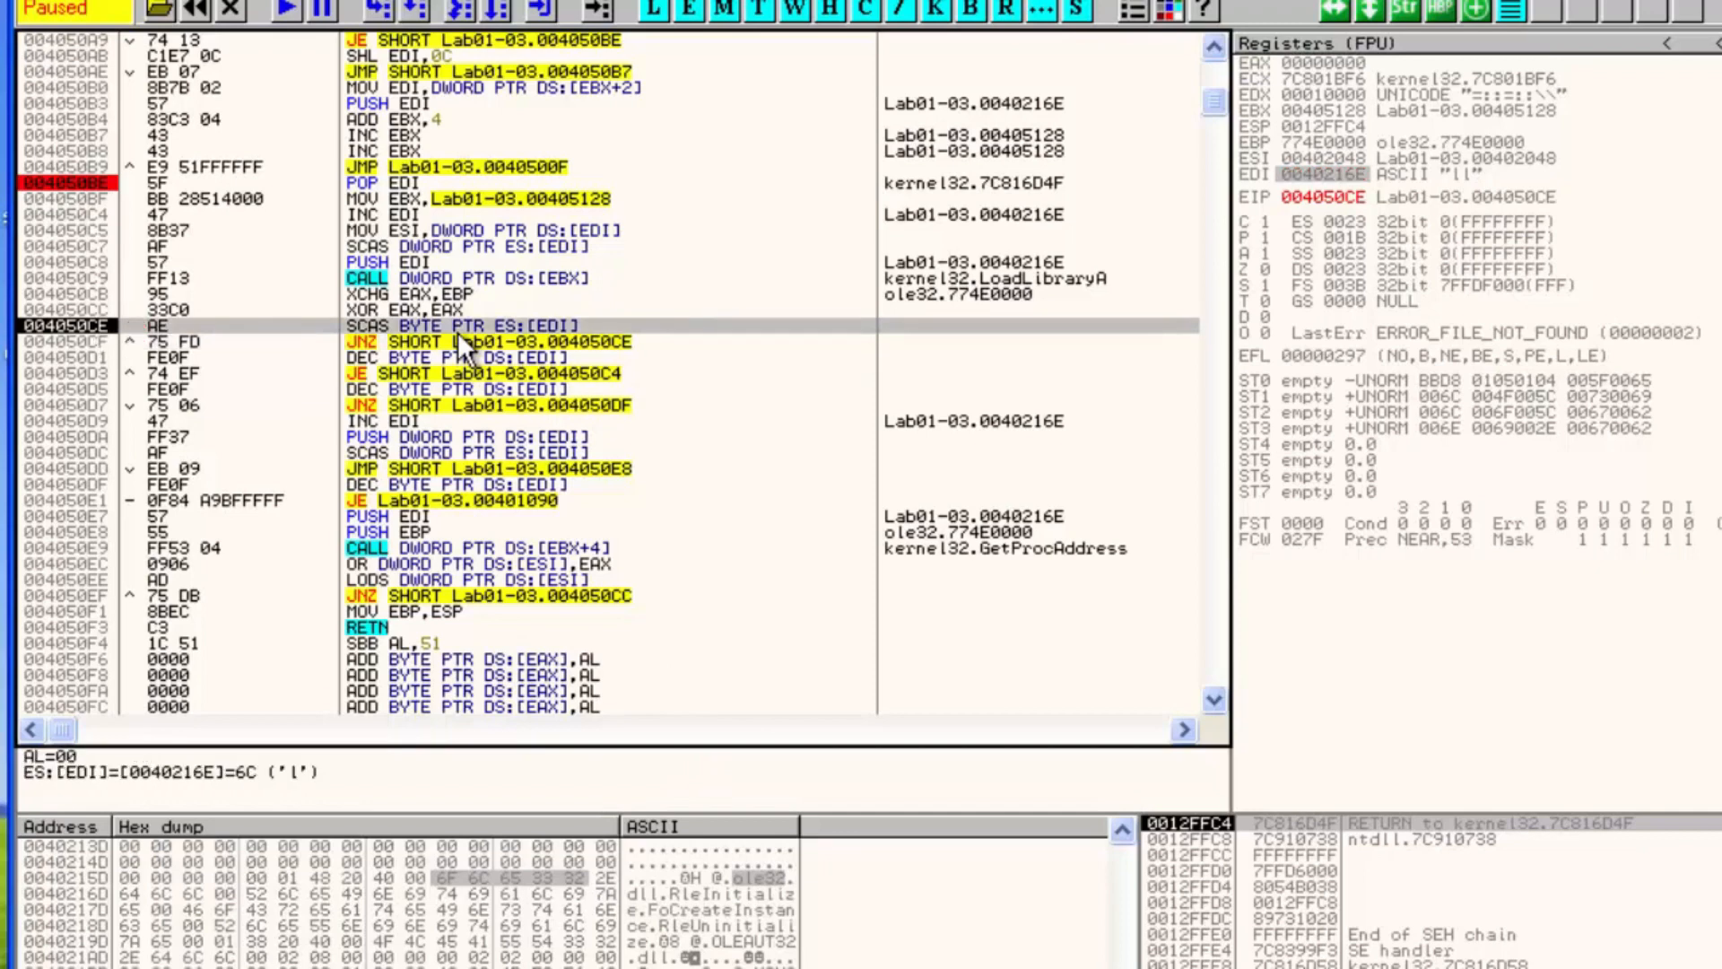
{"action": "left_click", "coordinate": [437, 345]}
{"action": "left_click", "coordinate": [398, 359]}
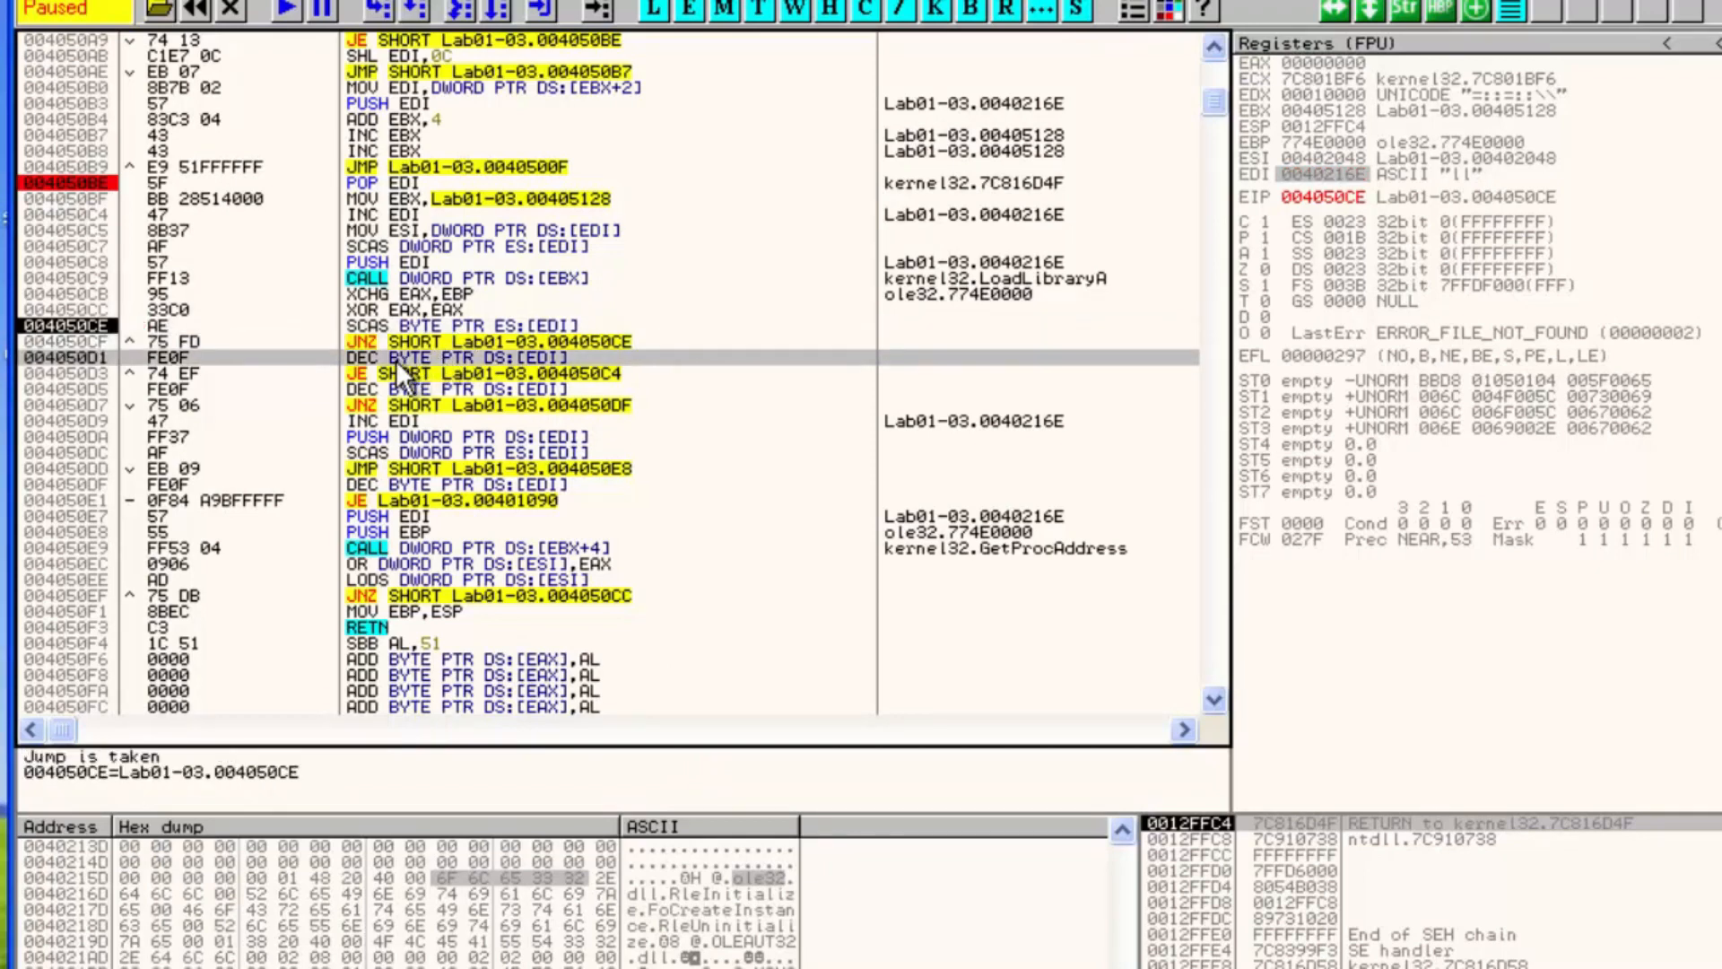
{"action": "key", "text": "F2"}
{"action": "key", "text": "F9"}
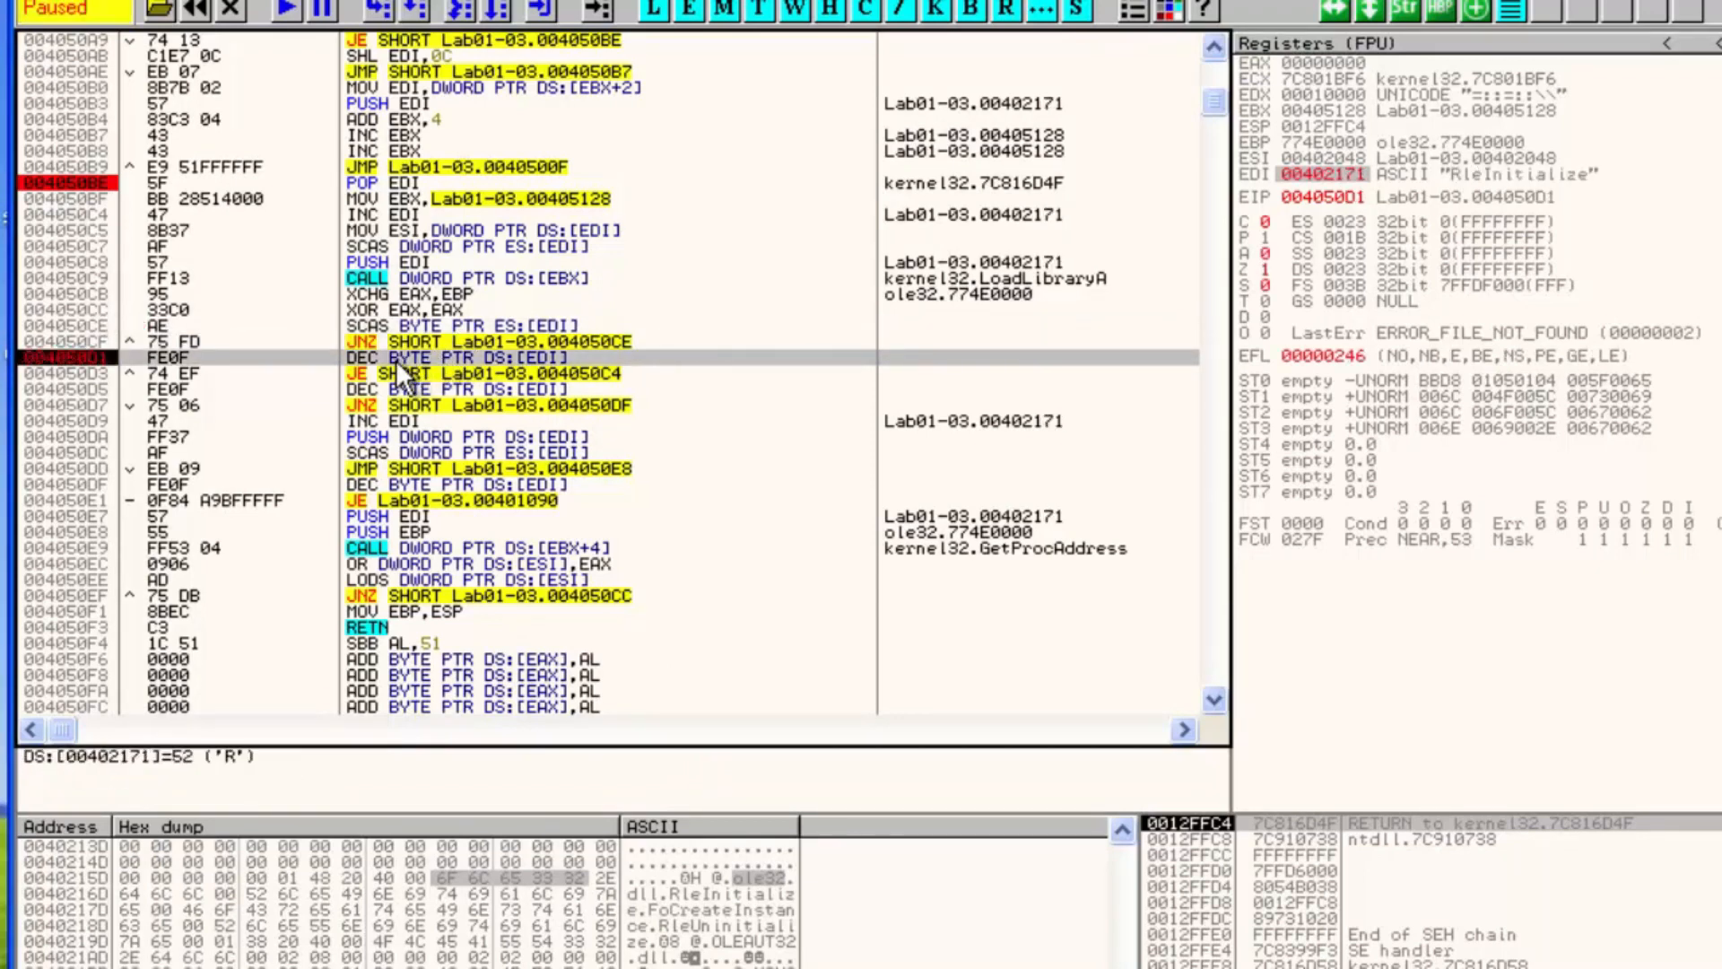
Step through the name-decrement checks down to the JE at 004050E1 that jumps to 00401090
{"action": "key", "text": "F7"}
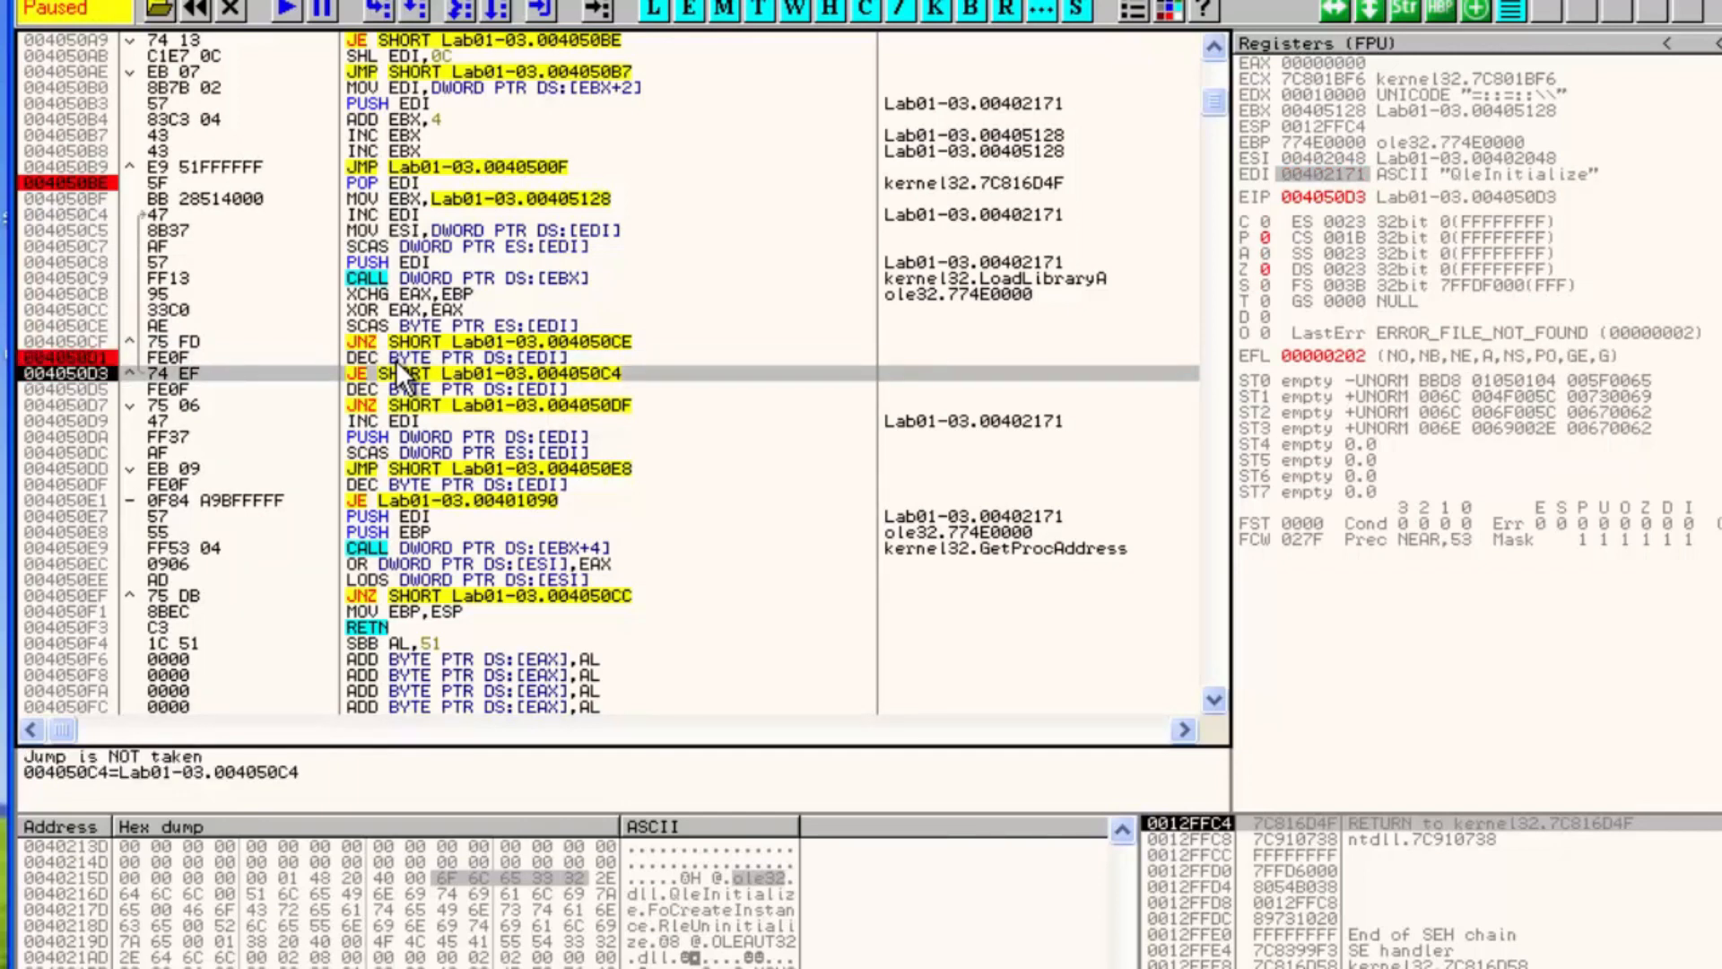
{"action": "key", "text": "F7"}
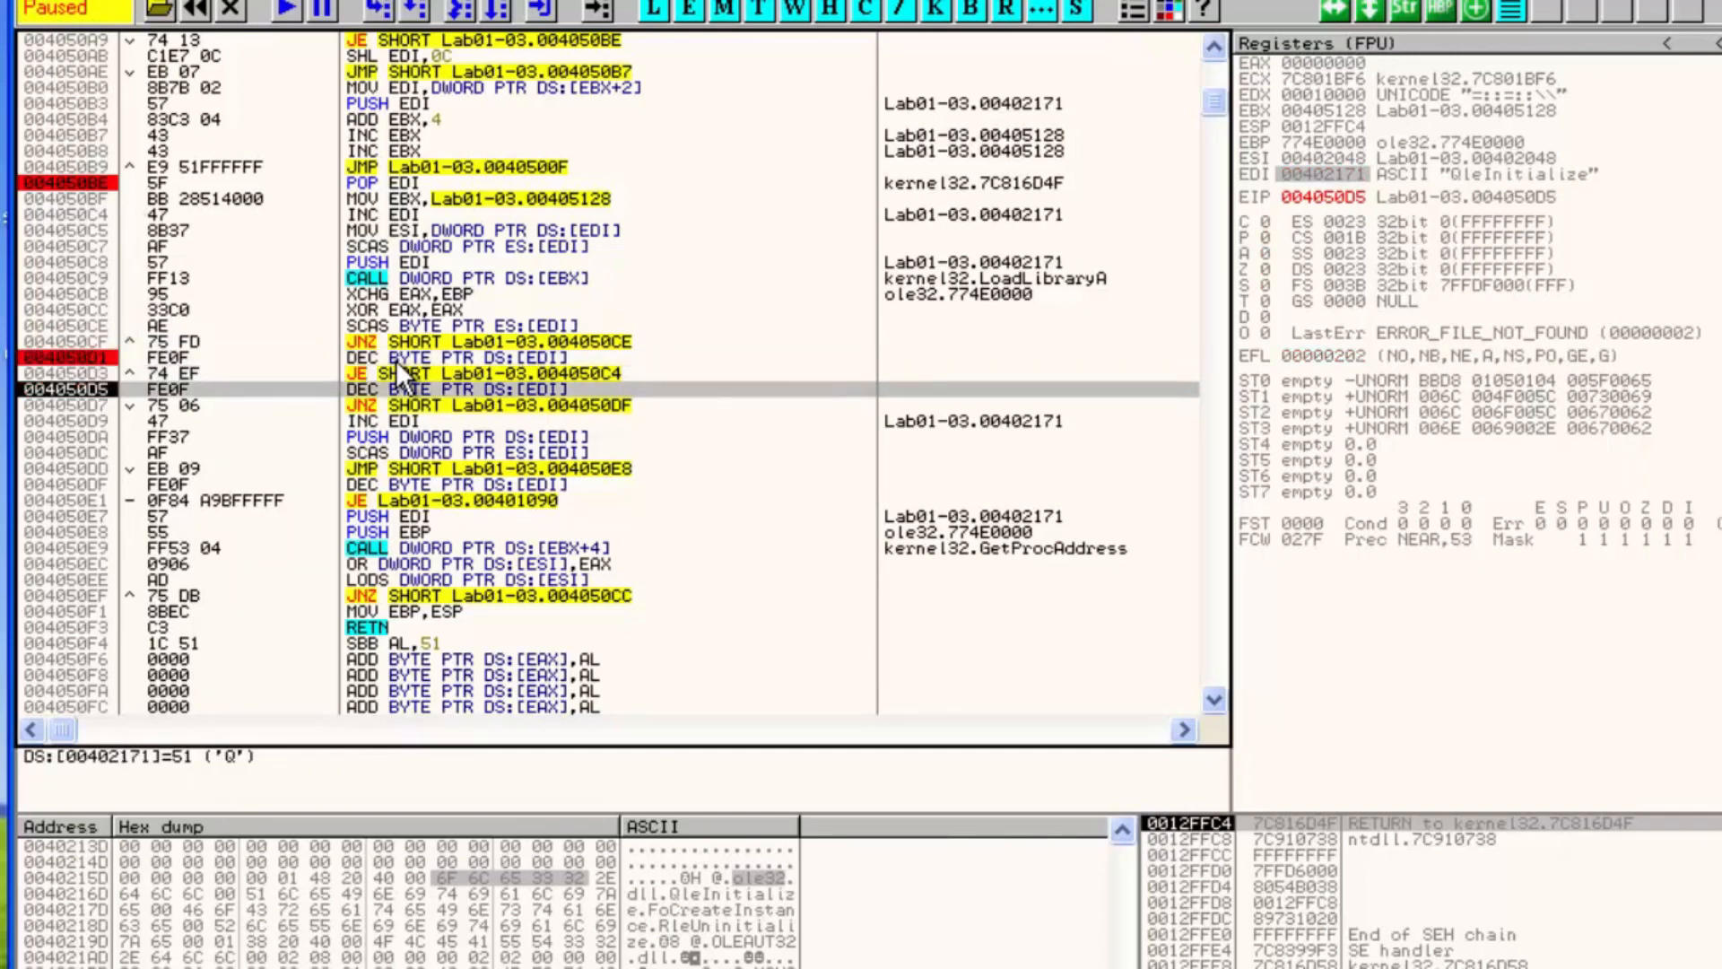
{"action": "key", "text": "F7"}
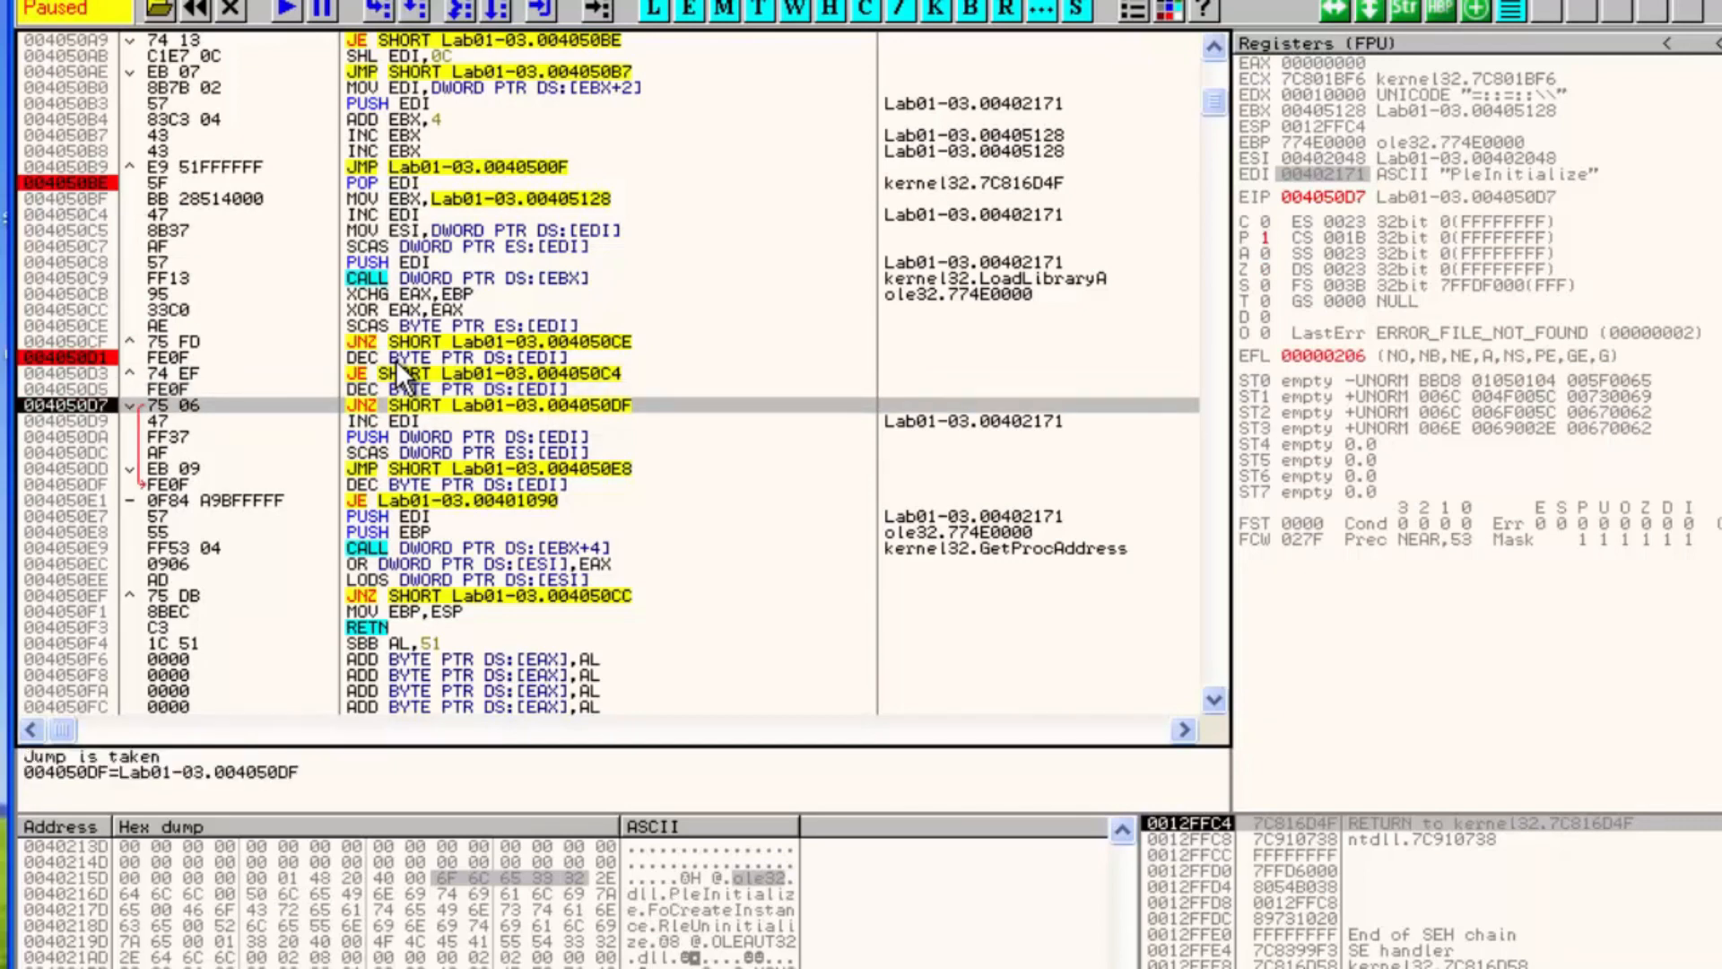
{"action": "key", "text": "F7"}
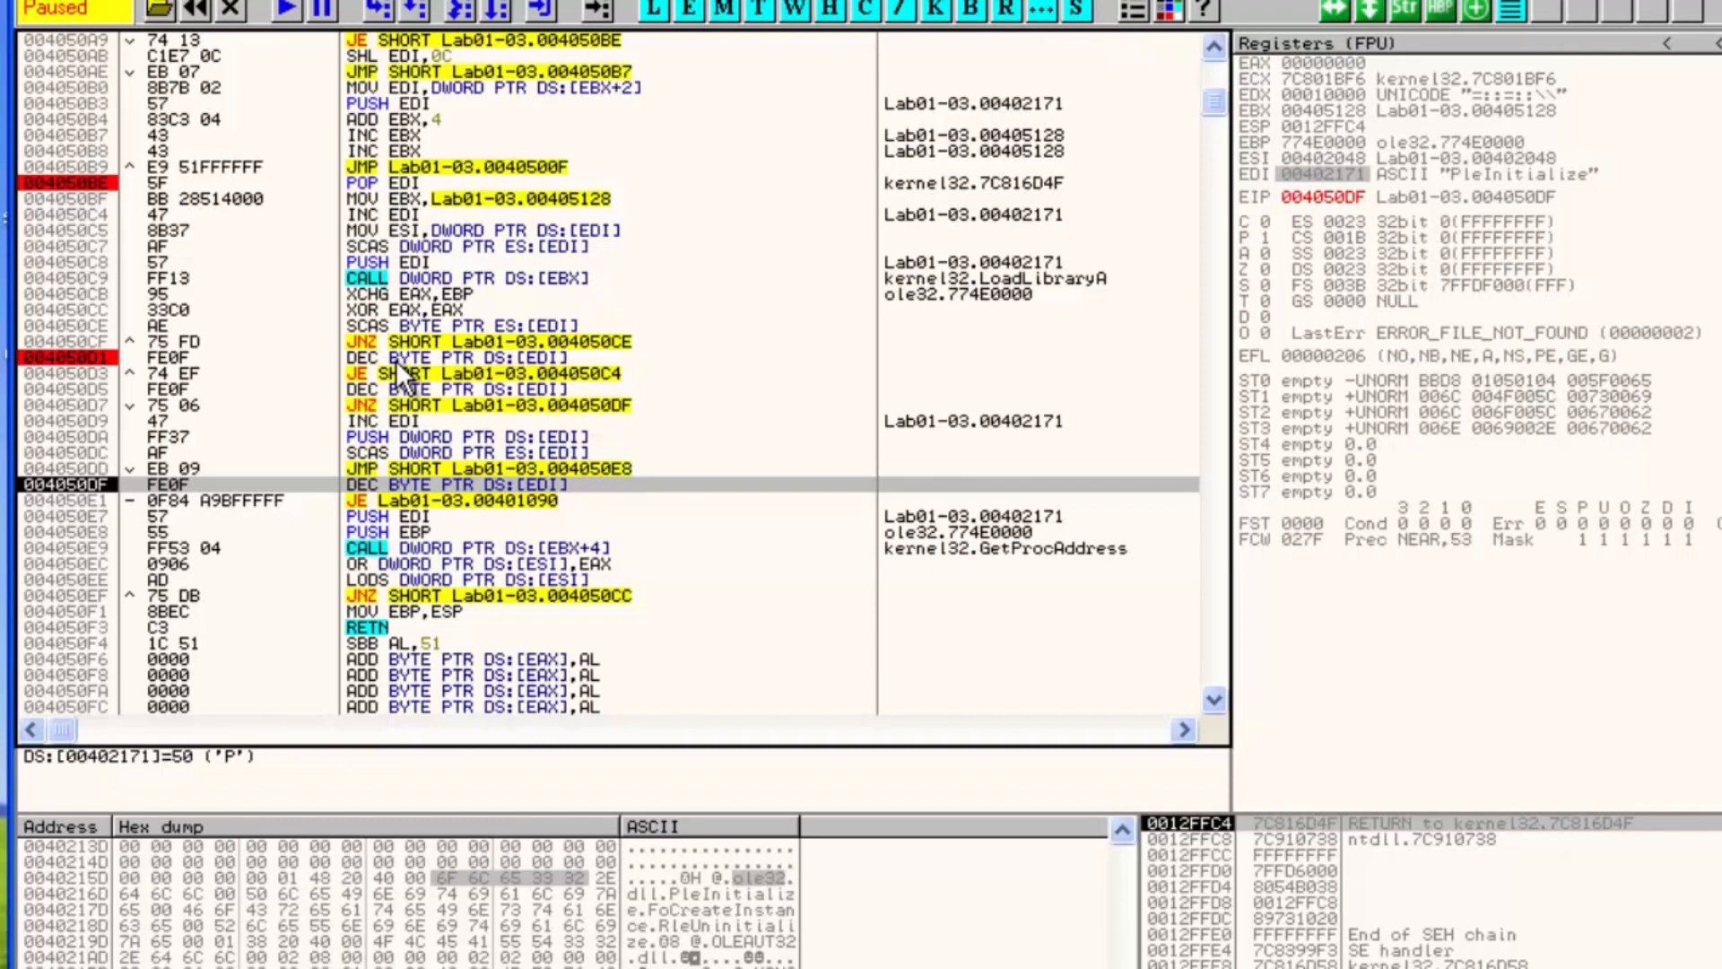
{"action": "key", "text": "F7"}
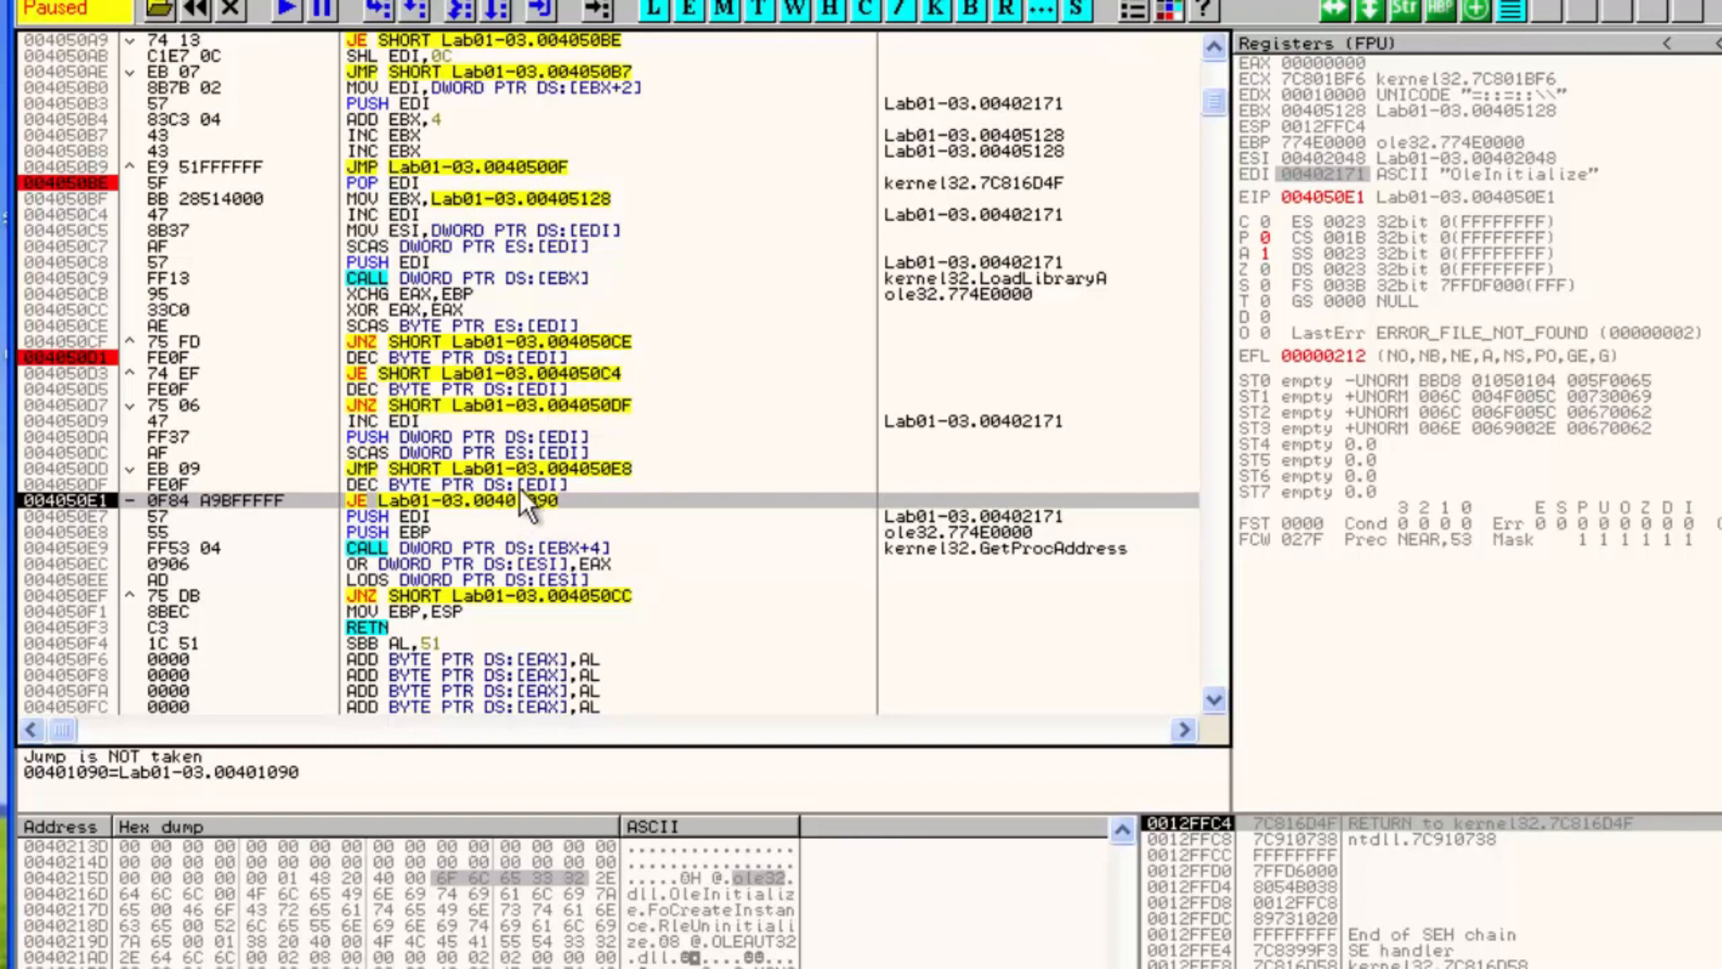
Set a breakpoint on the JE at 004050E1 and step through the GetProcAddress call and the loop's return jump
{"action": "key", "text": "F2"}
{"action": "key", "text": "F8"}
{"action": "key", "text": "F8"}
{"action": "key", "text": "F8"}
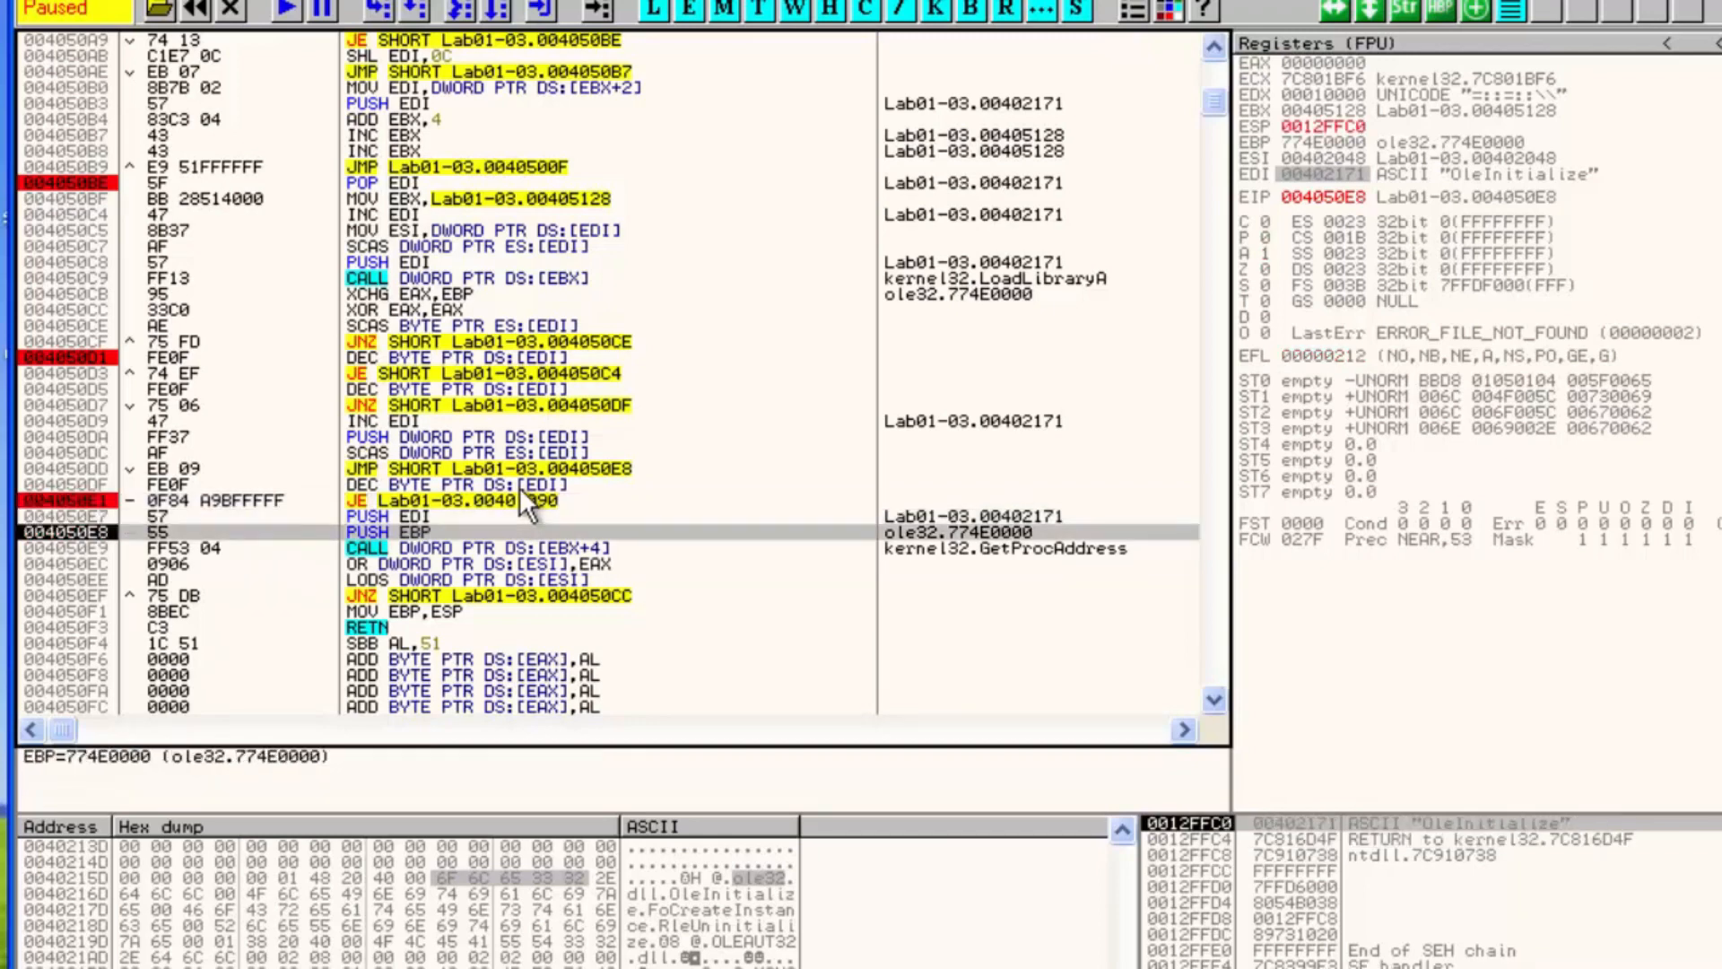
{"action": "key", "text": "F8"}
{"action": "key", "text": "F8"}
{"action": "key", "text": "F8"}
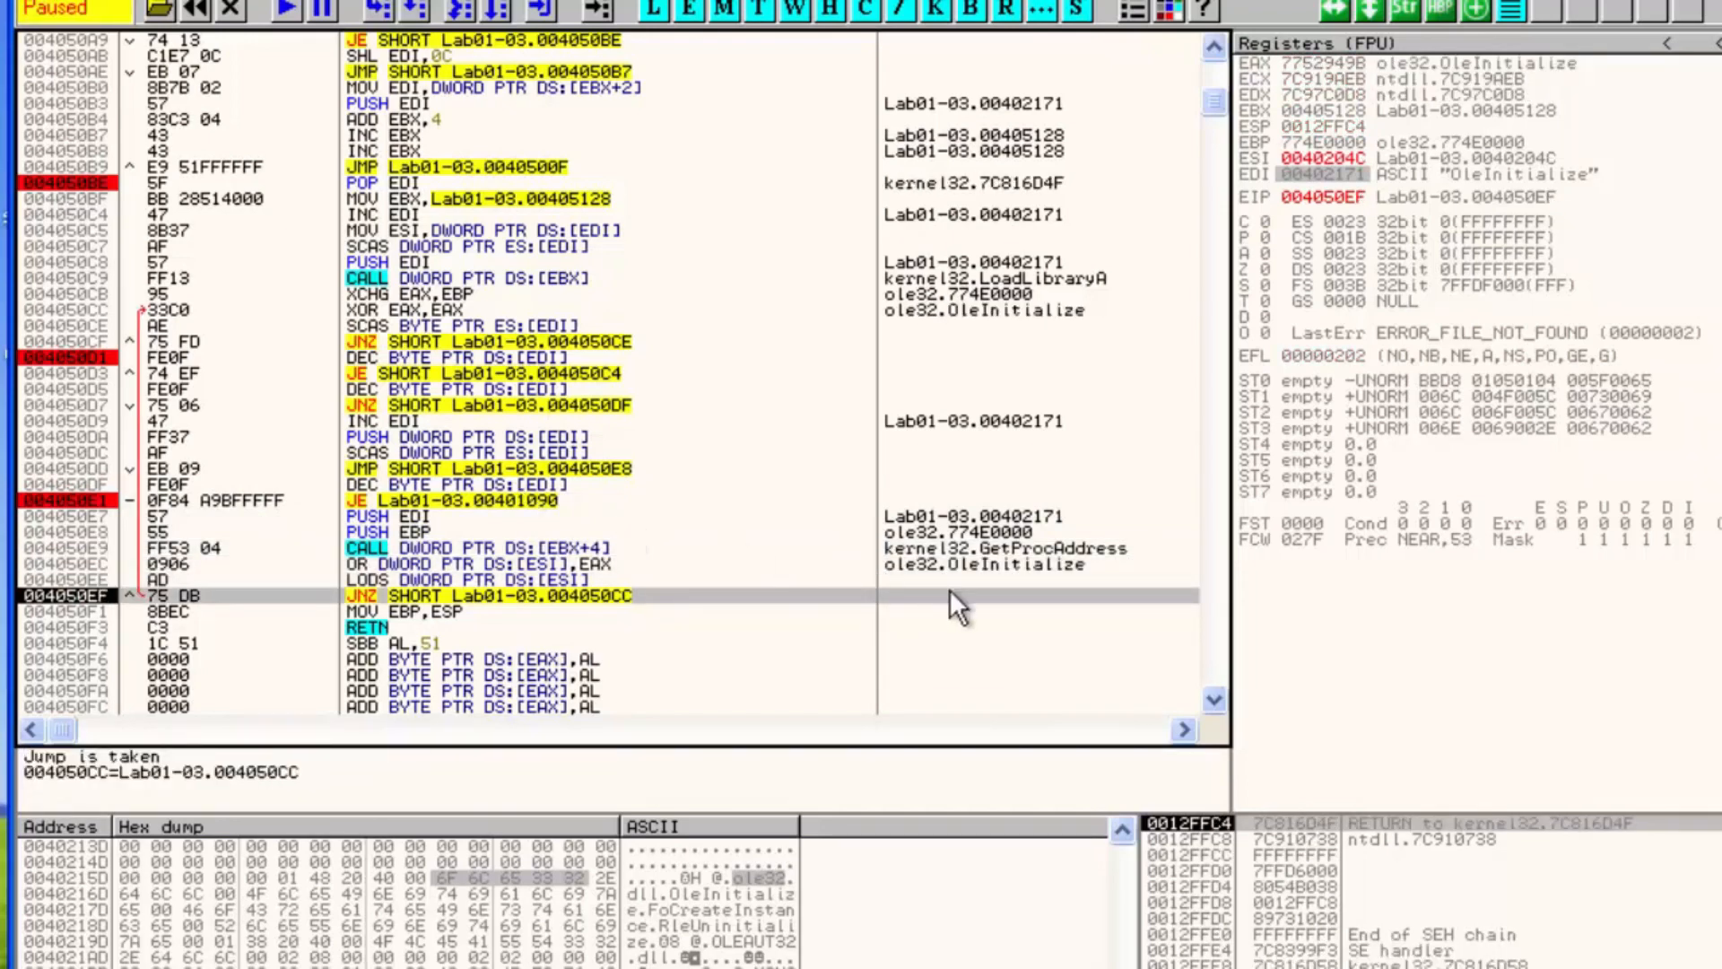
{"action": "left_click", "coordinate": [1026, 552]}
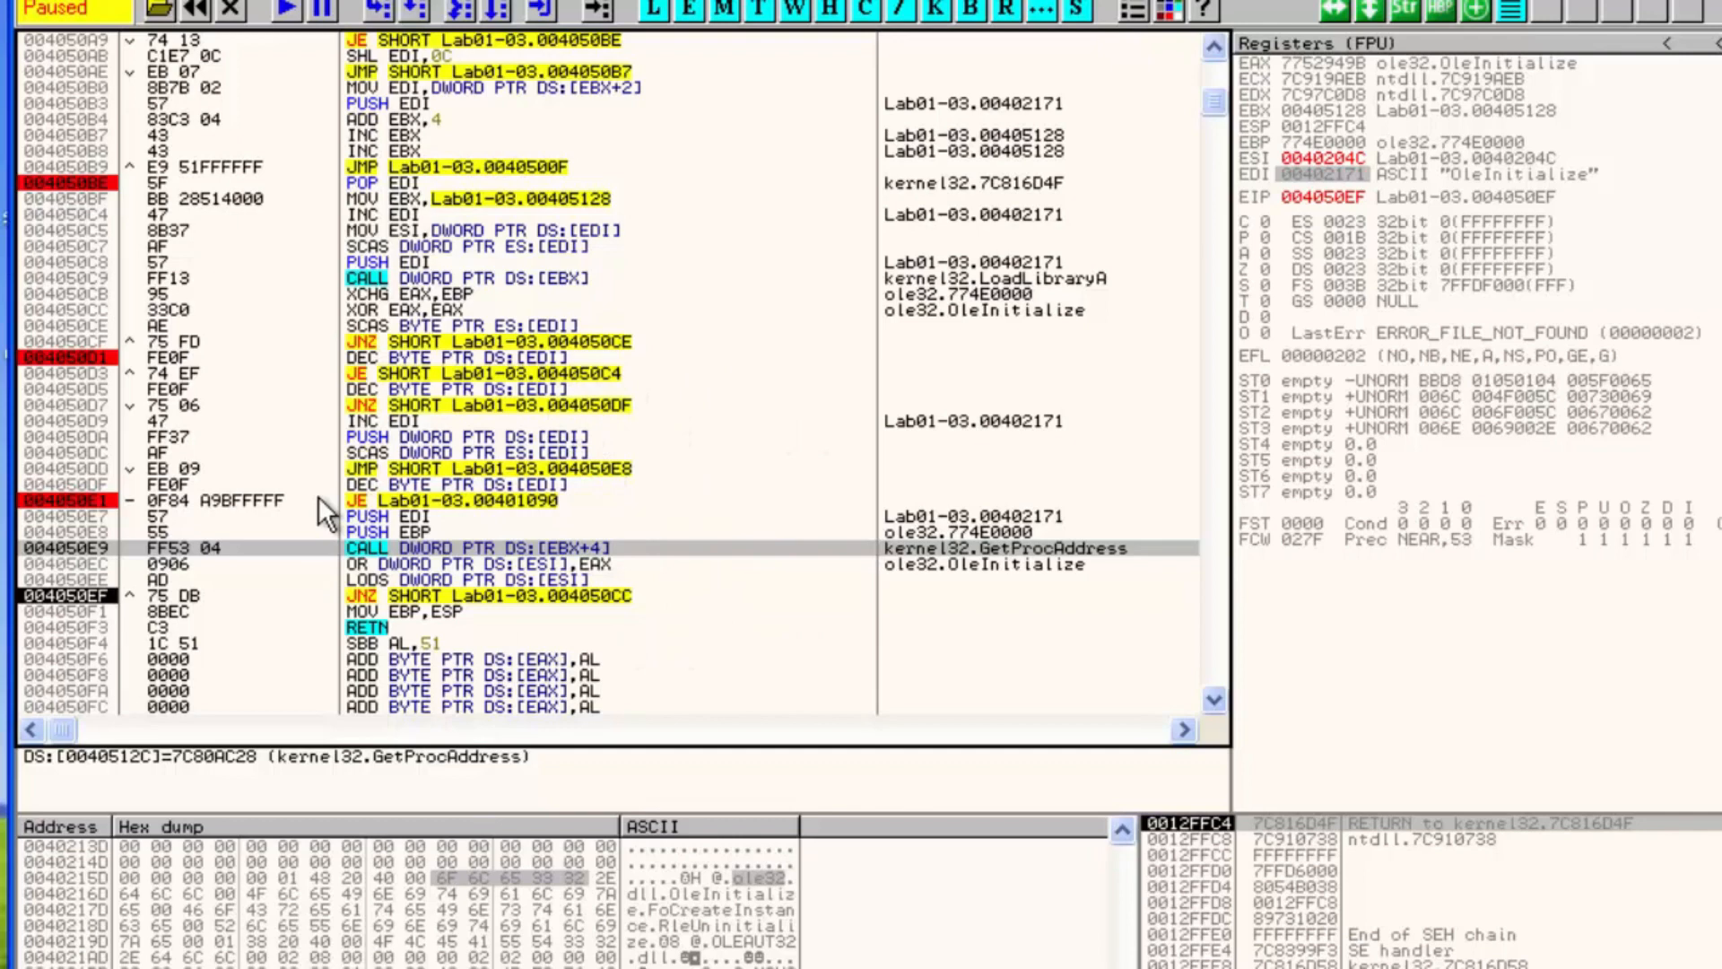
Run repeatedly to the 004050E1 breakpoint, checking each import name EDI points to, until the jump to 00401090 is taken
{"action": "key", "text": "F9"}
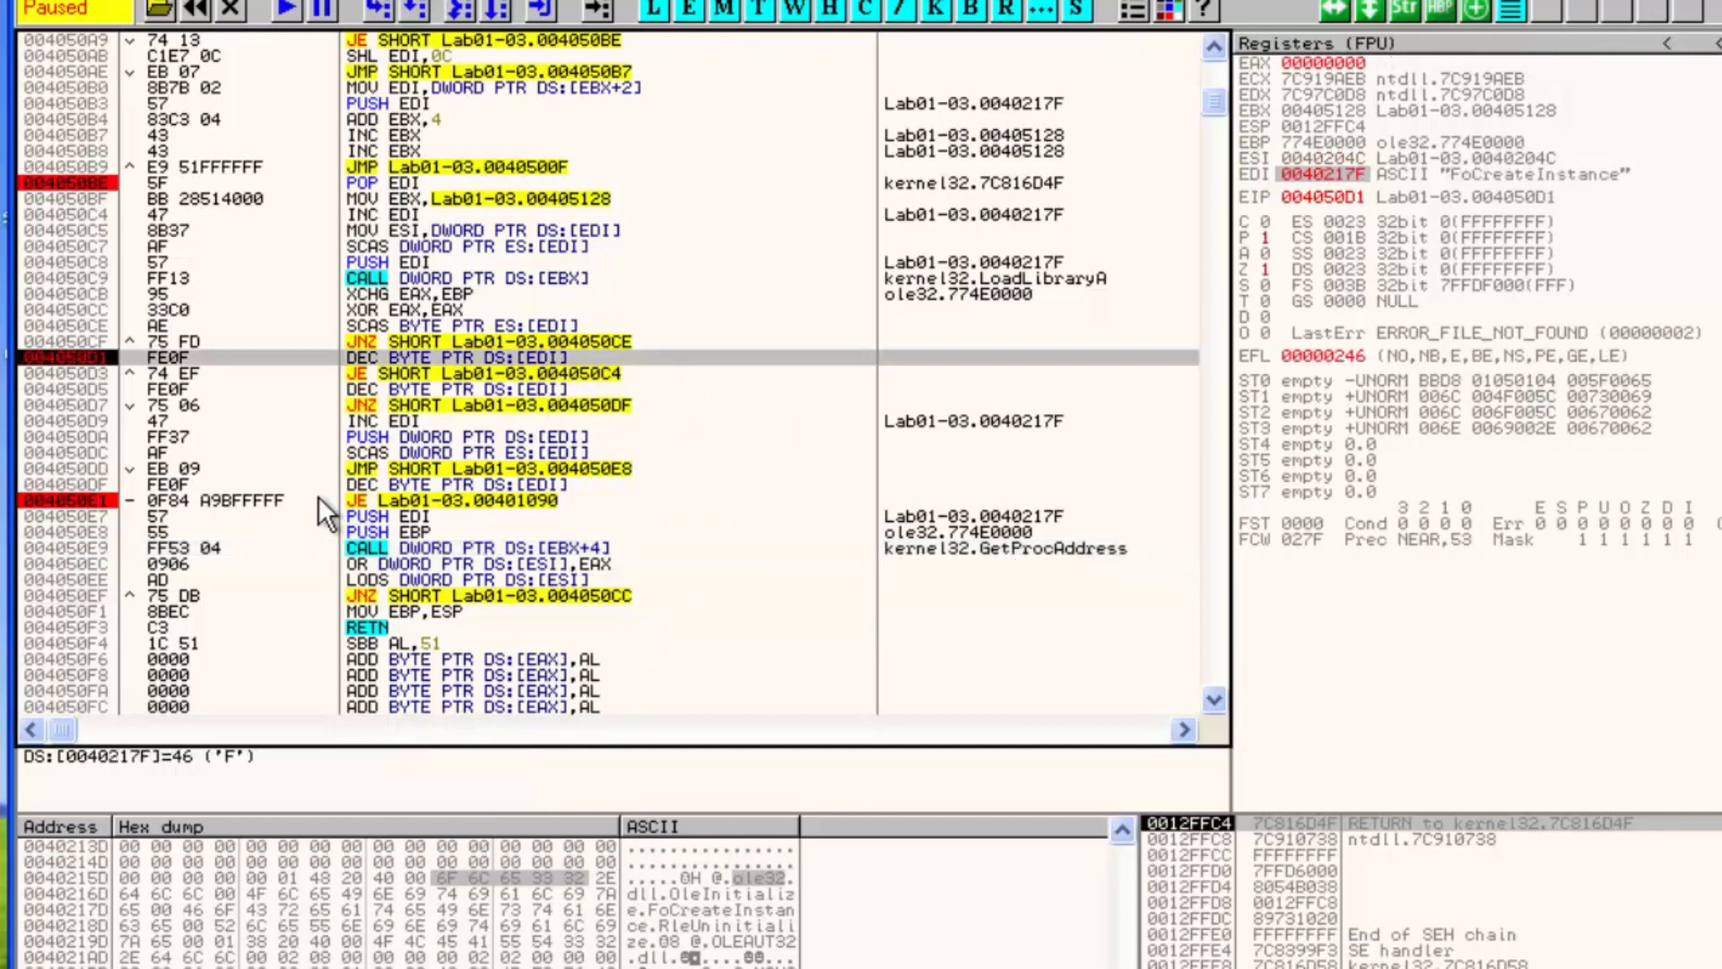
{"action": "key", "text": "F9"}
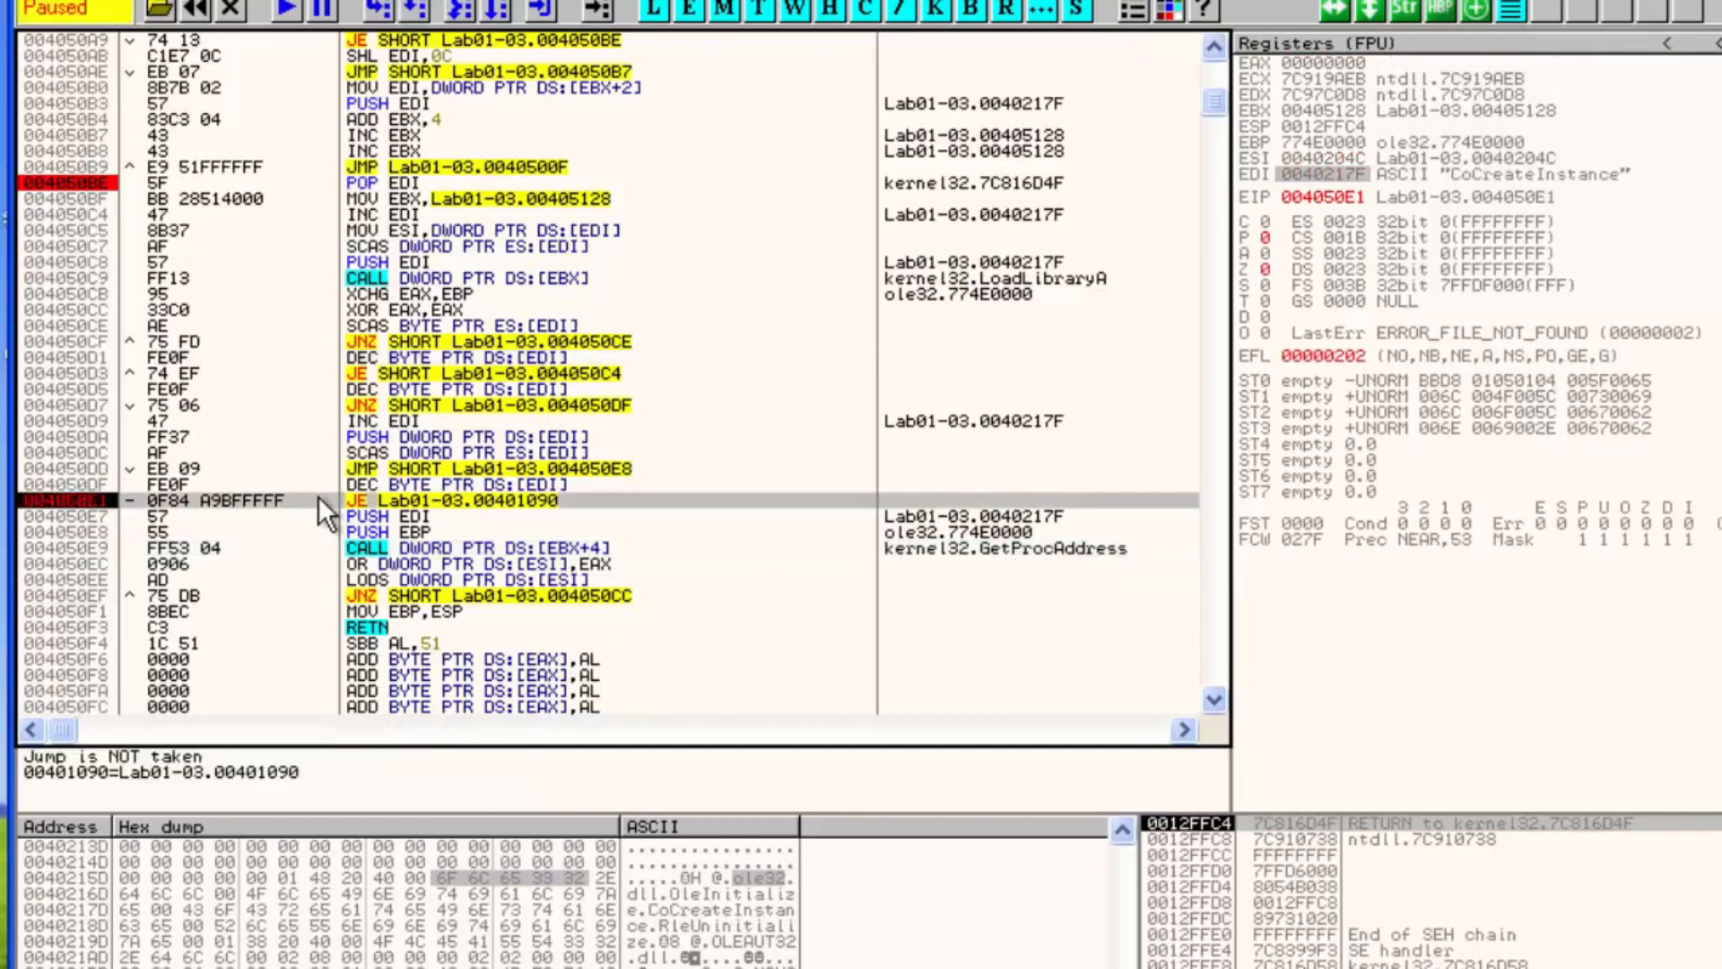
{"action": "key", "text": "F9"}
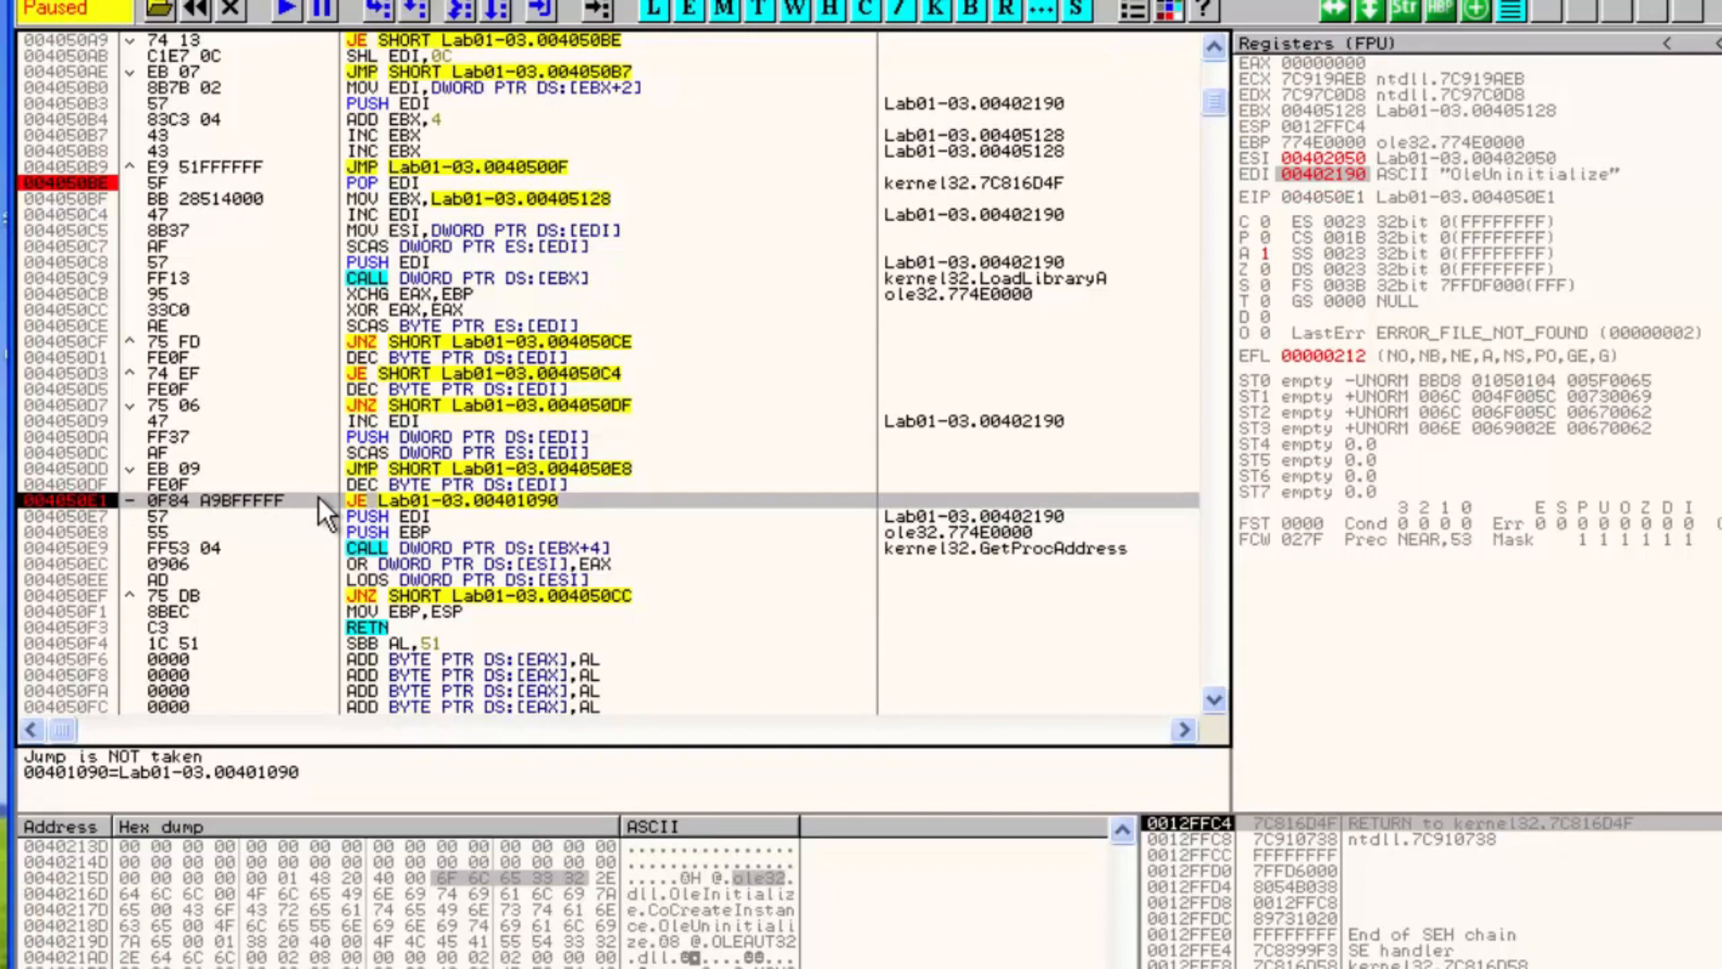
{"action": "key", "text": "F9"}
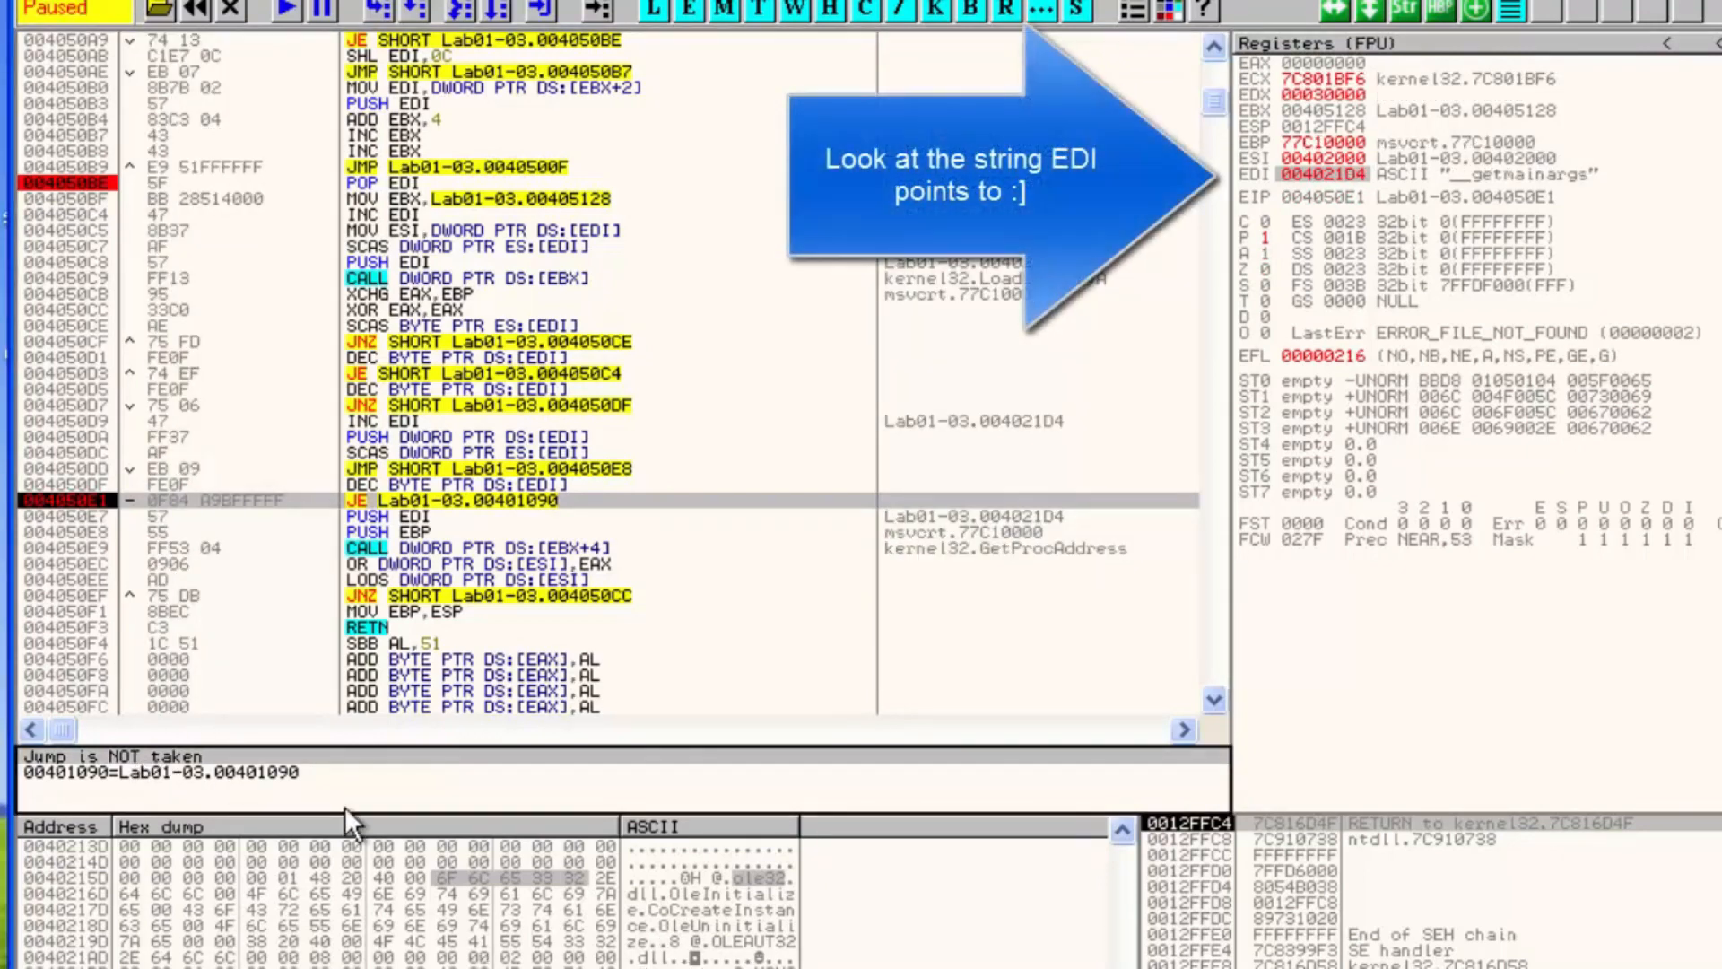
{"action": "key", "text": "F9"}
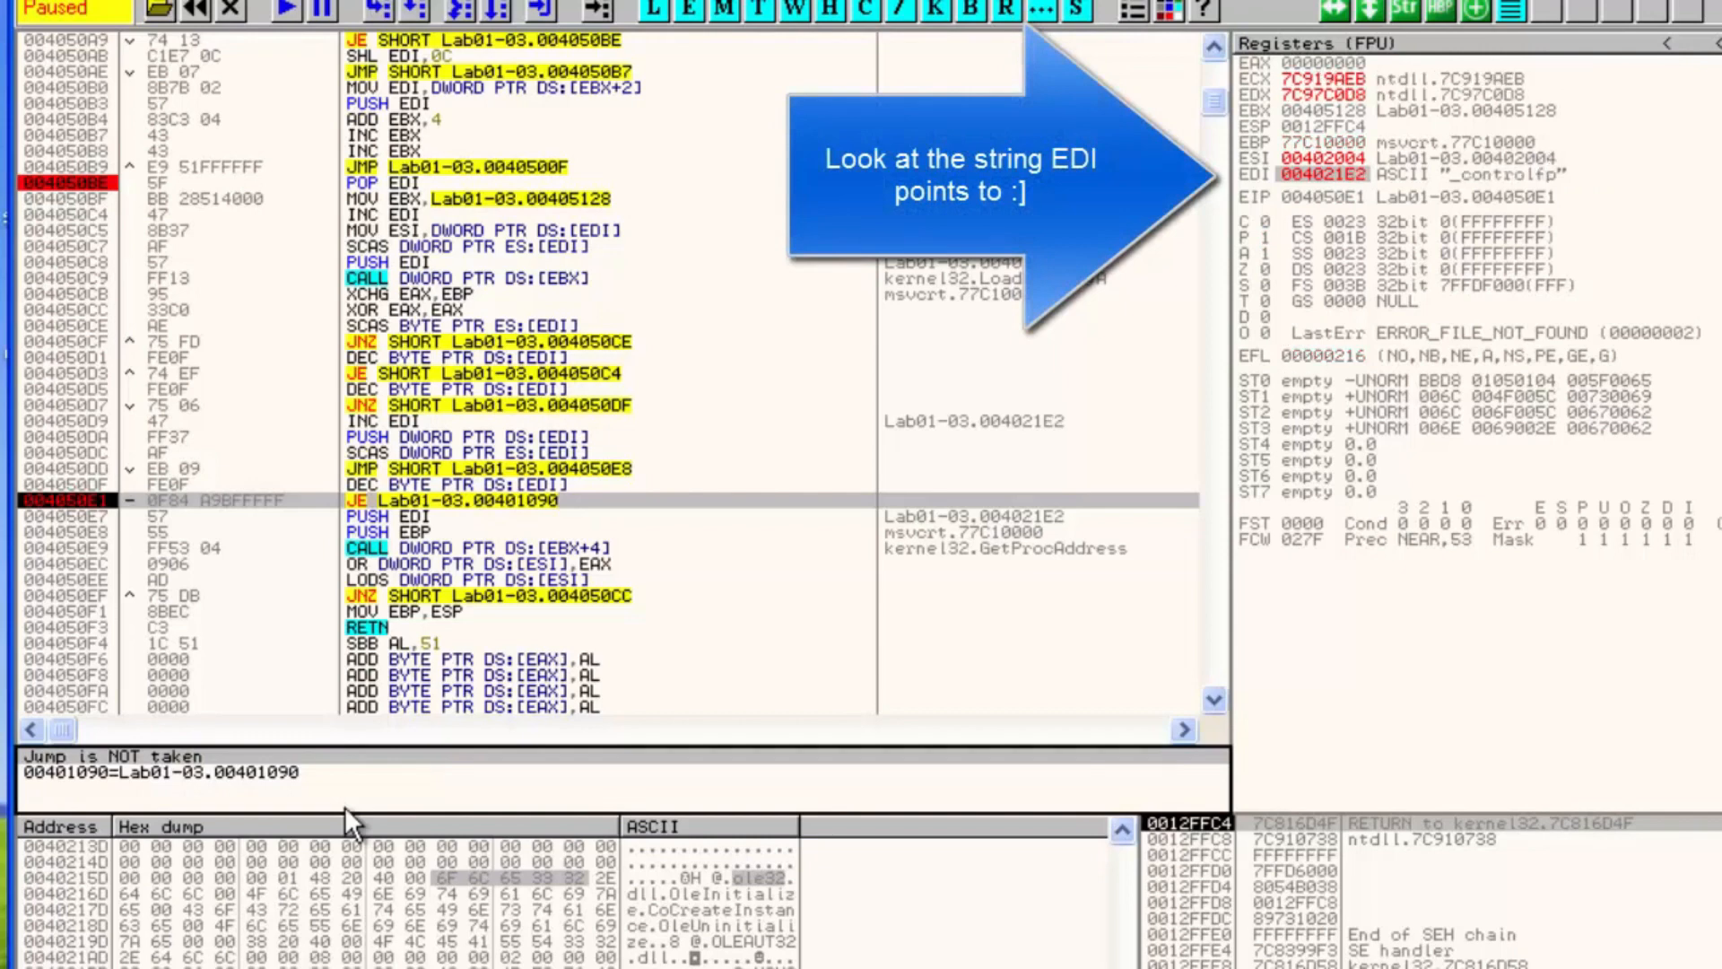
{"action": "key", "text": "F9"}
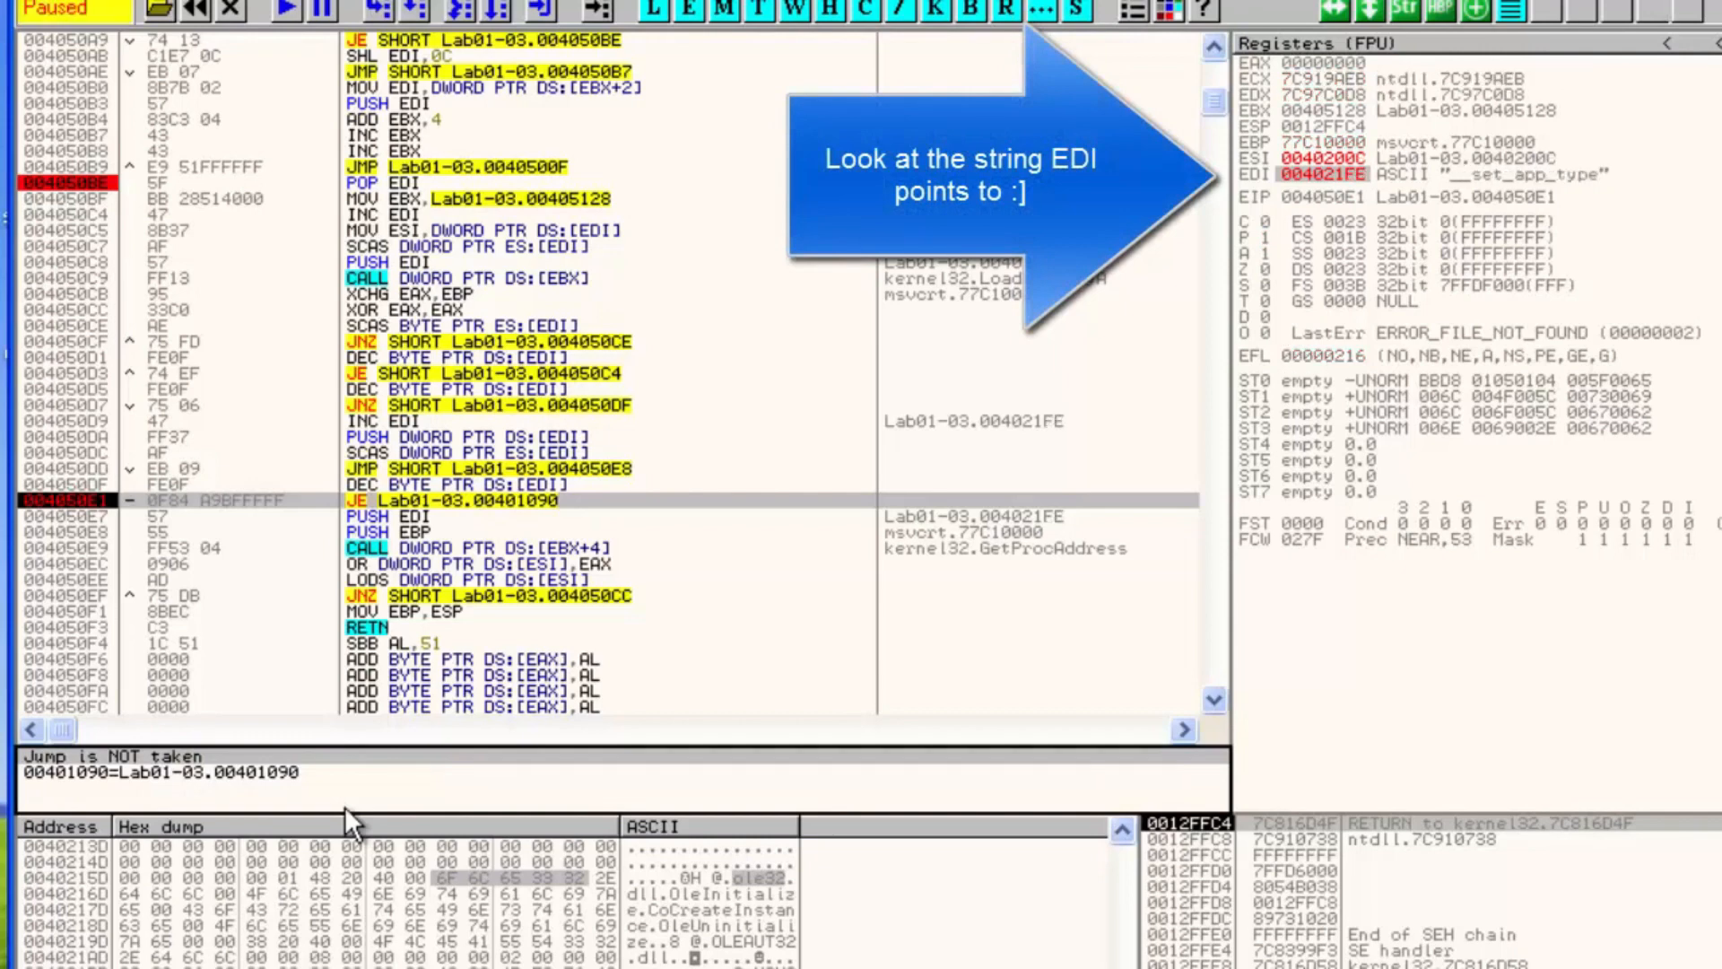
{"action": "key", "text": "F9"}
{"action": "key", "text": "F9"}
{"action": "key", "text": "F9"}
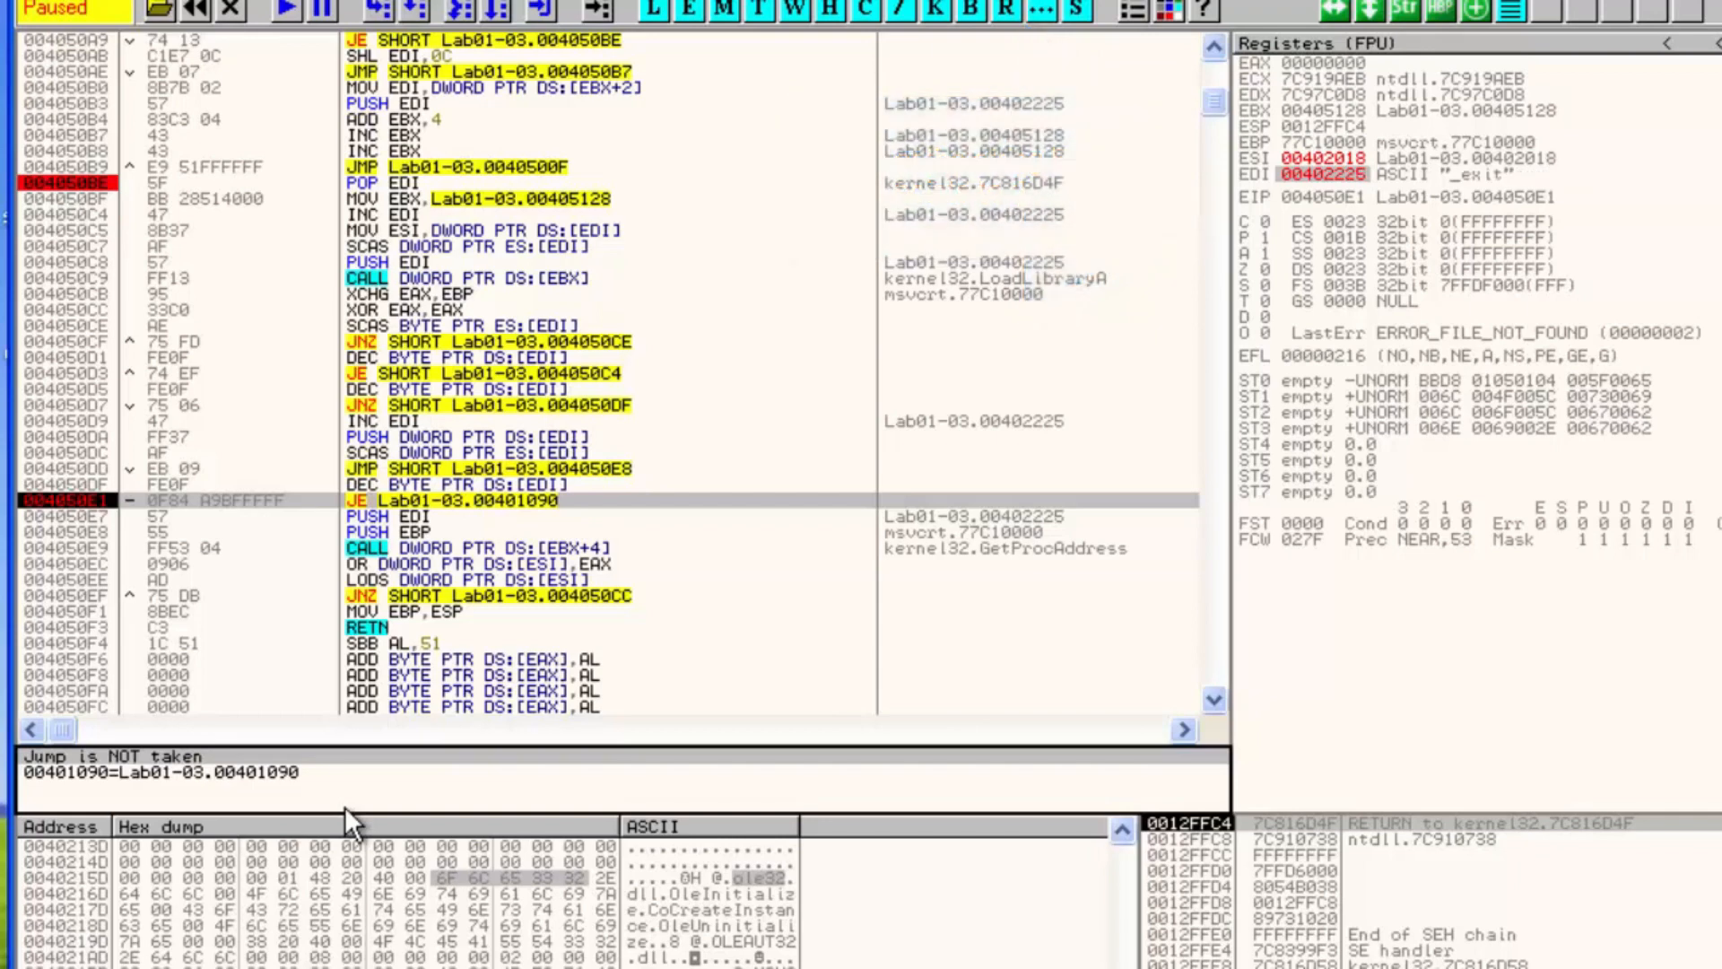
{"action": "key", "text": "F9"}
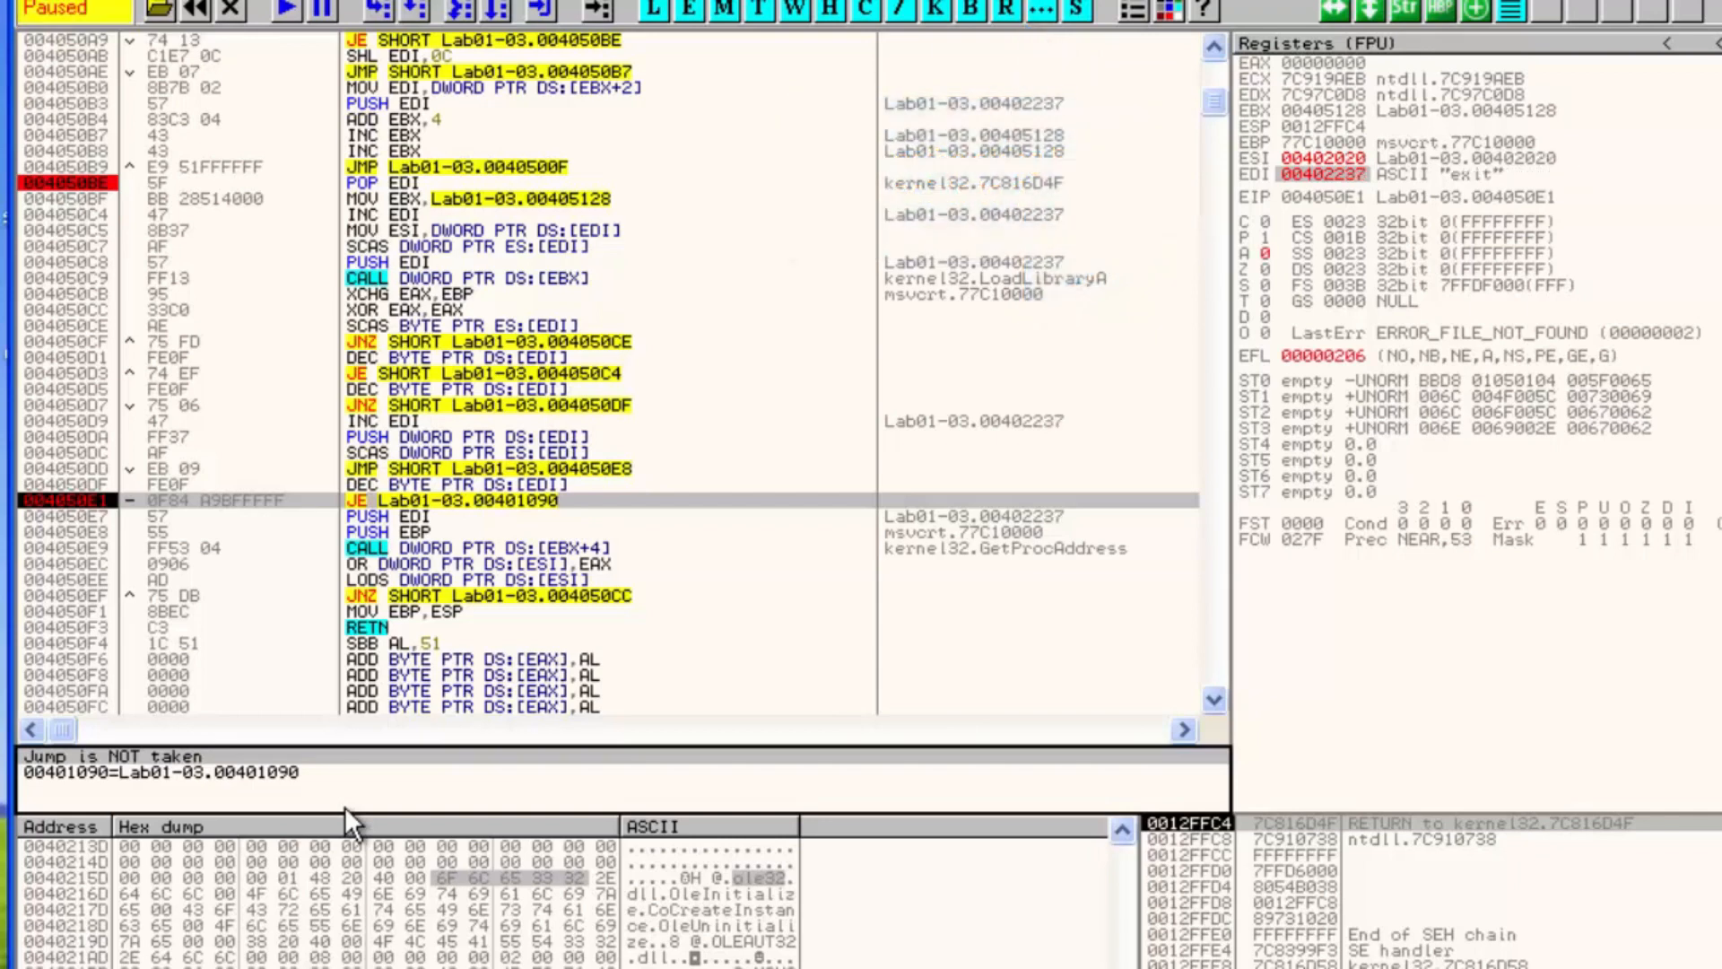
{"action": "key", "text": "F9"}
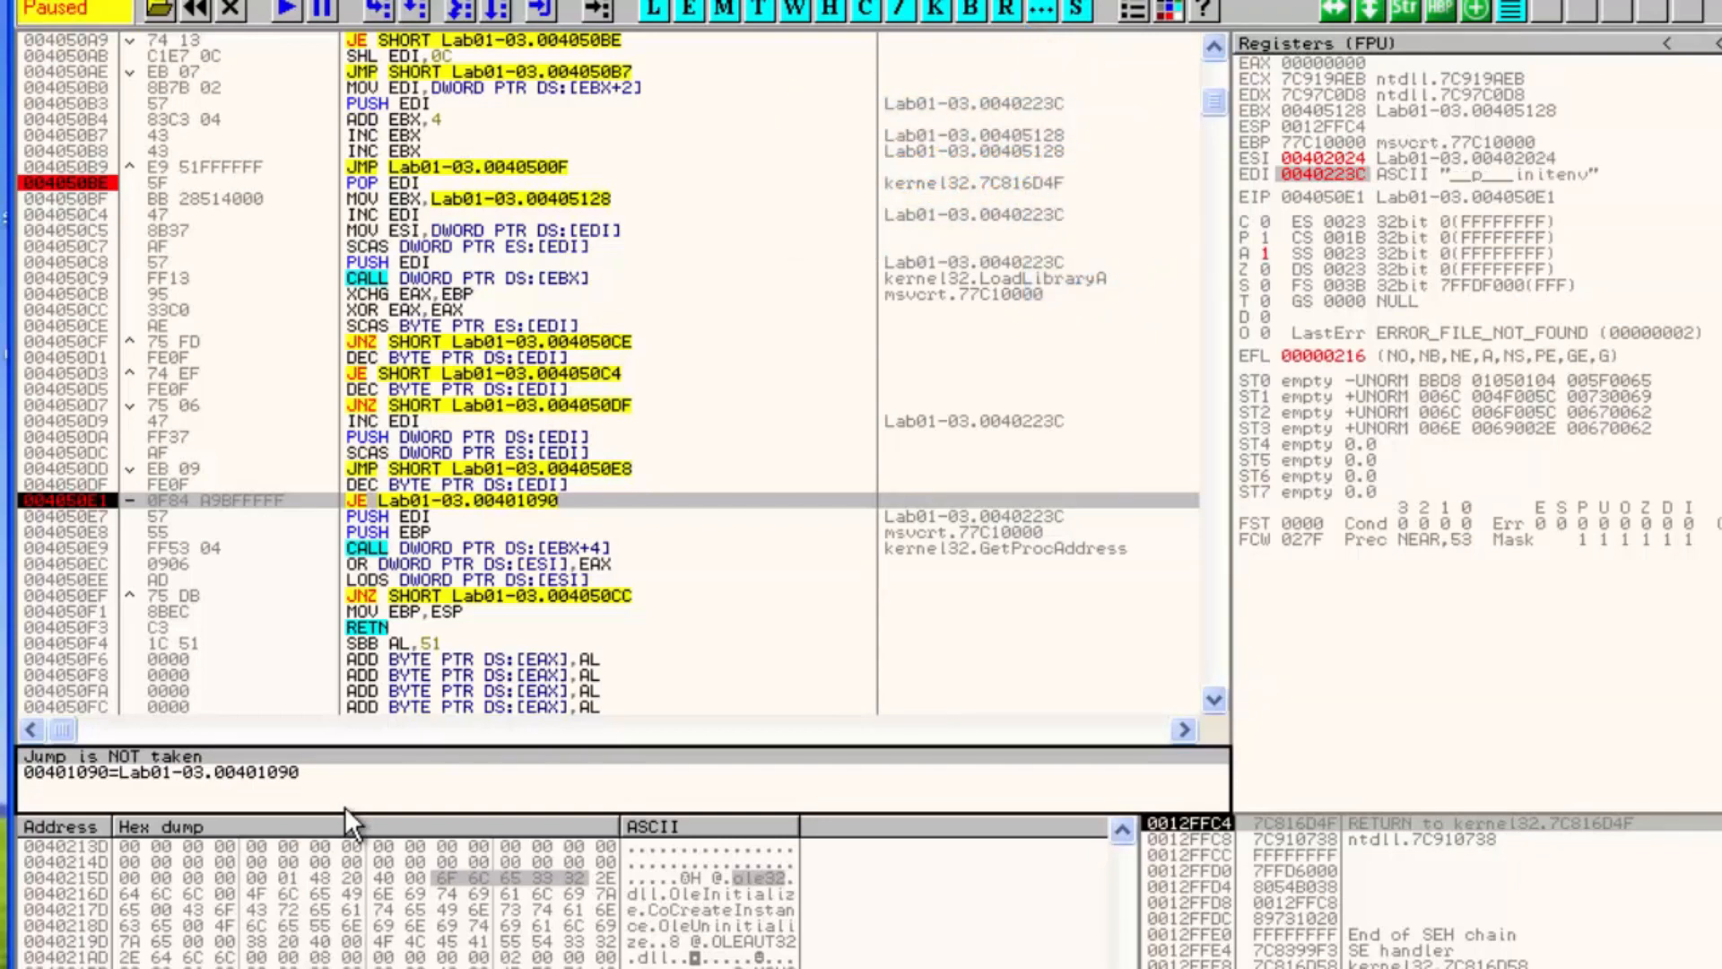
{"action": "key", "text": "F9"}
{"action": "key", "text": "F9"}
{"action": "key", "text": "F9"}
{"action": "key", "text": "F9"}
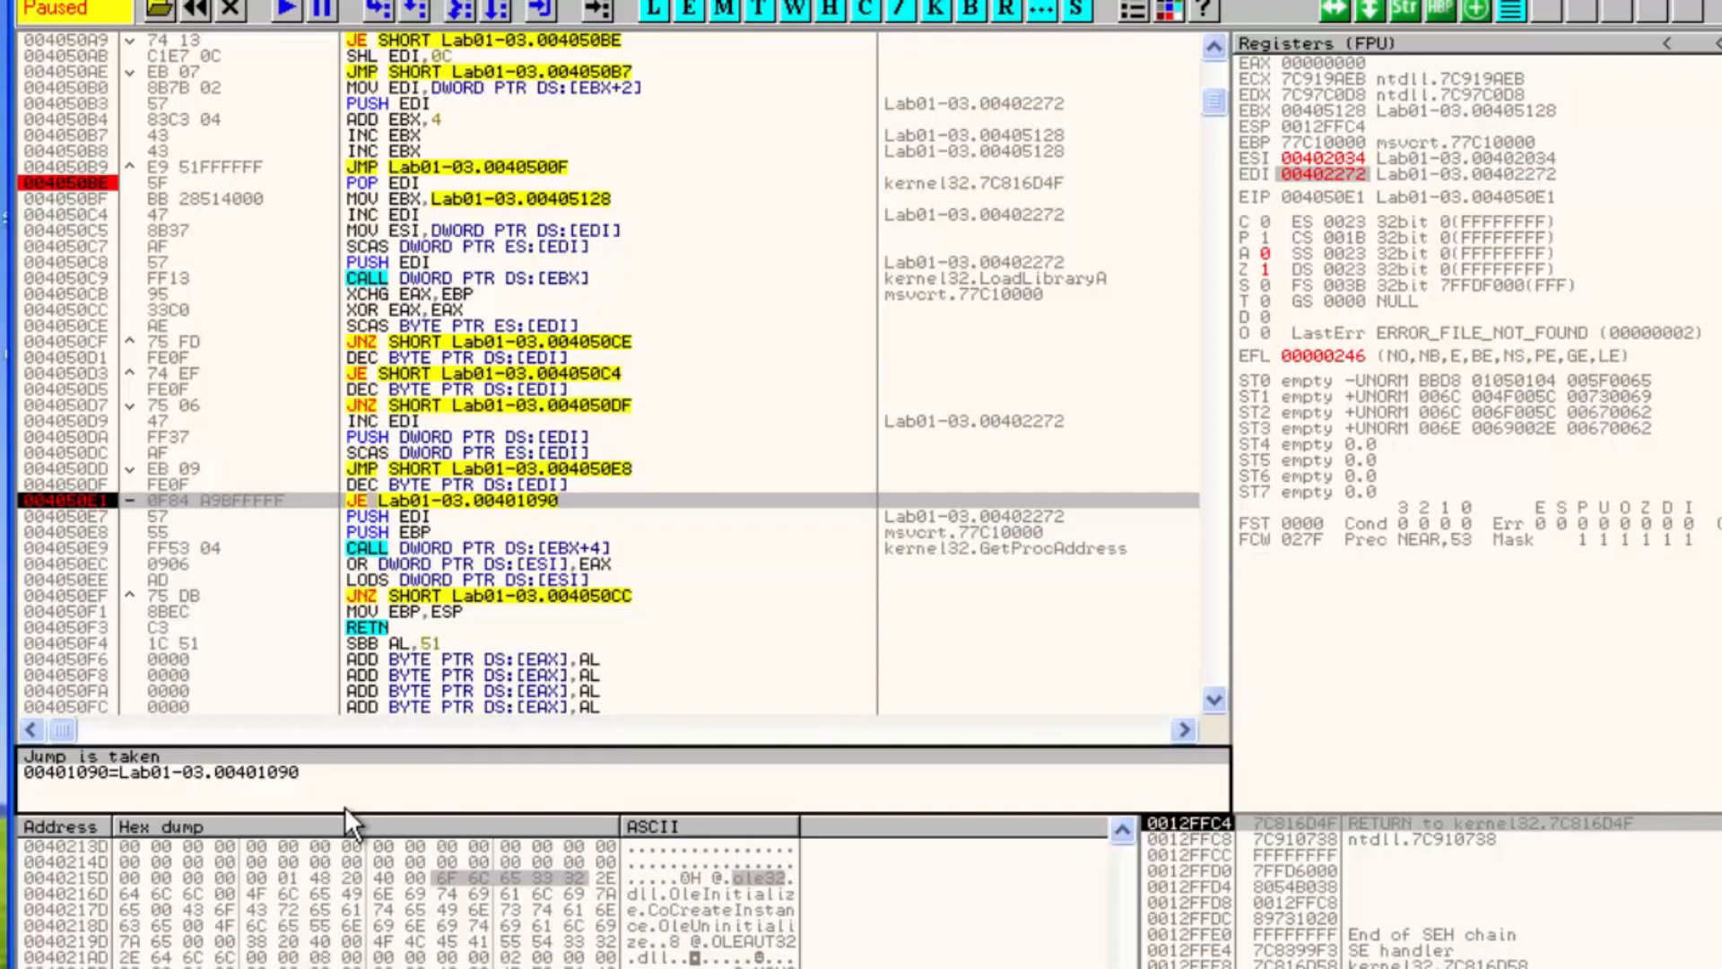
Take the jump to the original entry point at 00401090 and run code analysis on the unpacked code
{"action": "key", "text": "F8"}
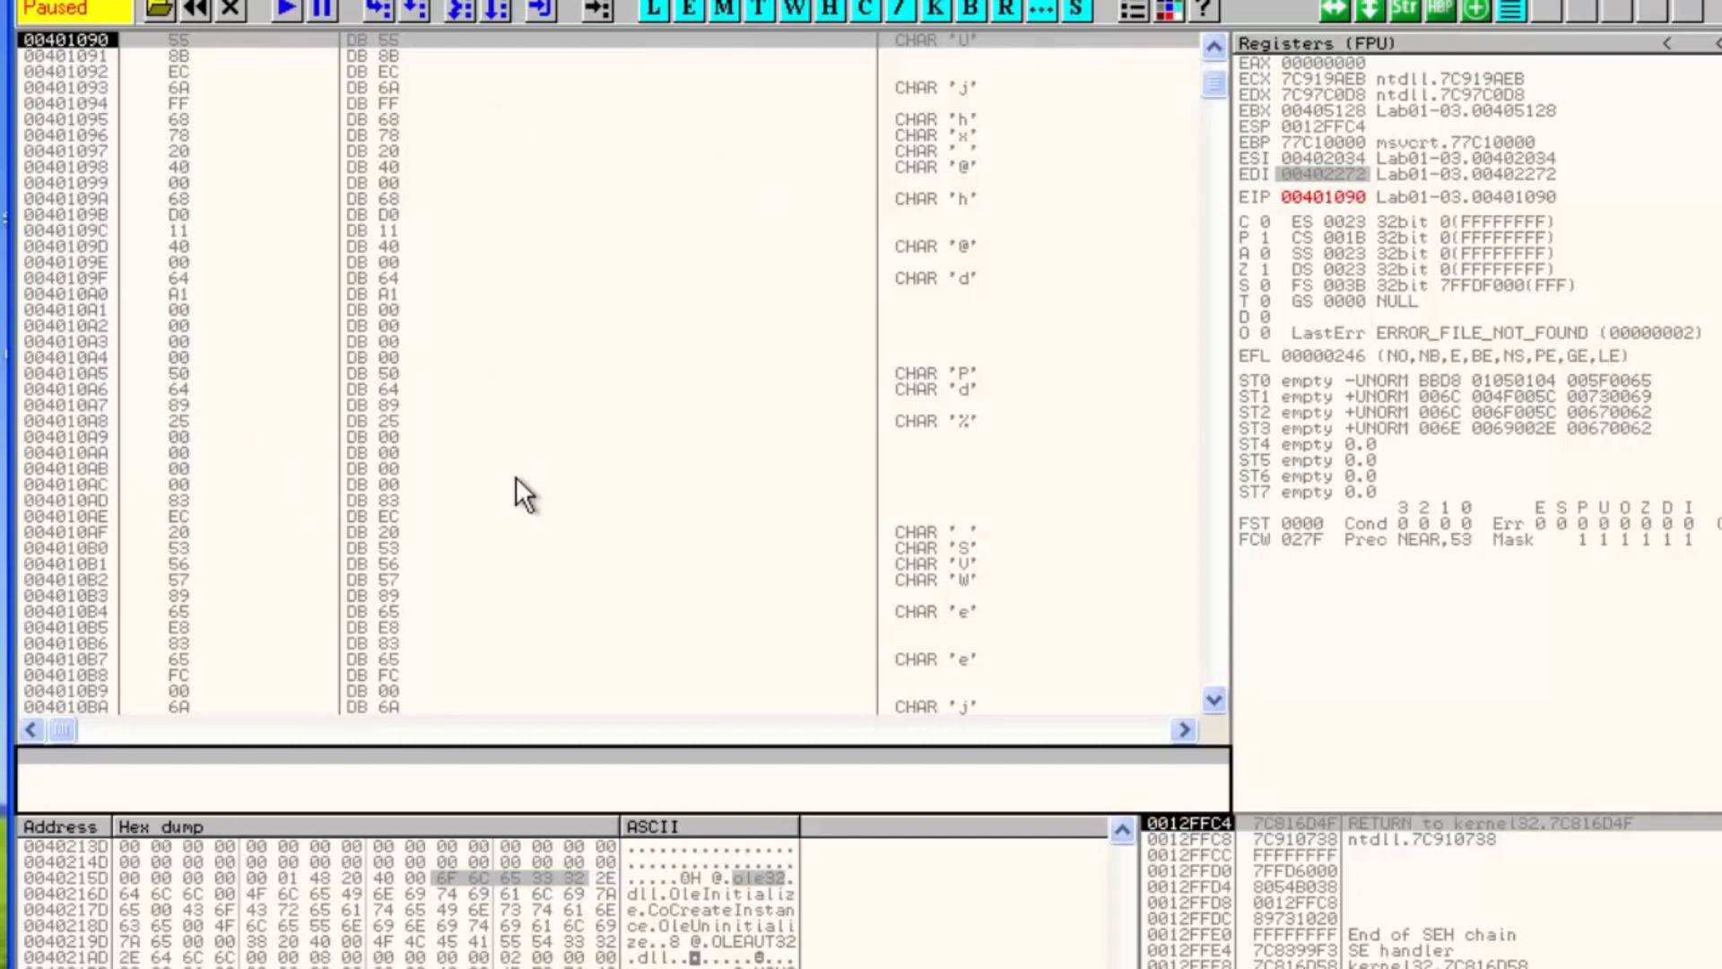
{"action": "right_click", "coordinate": [537, 157]}
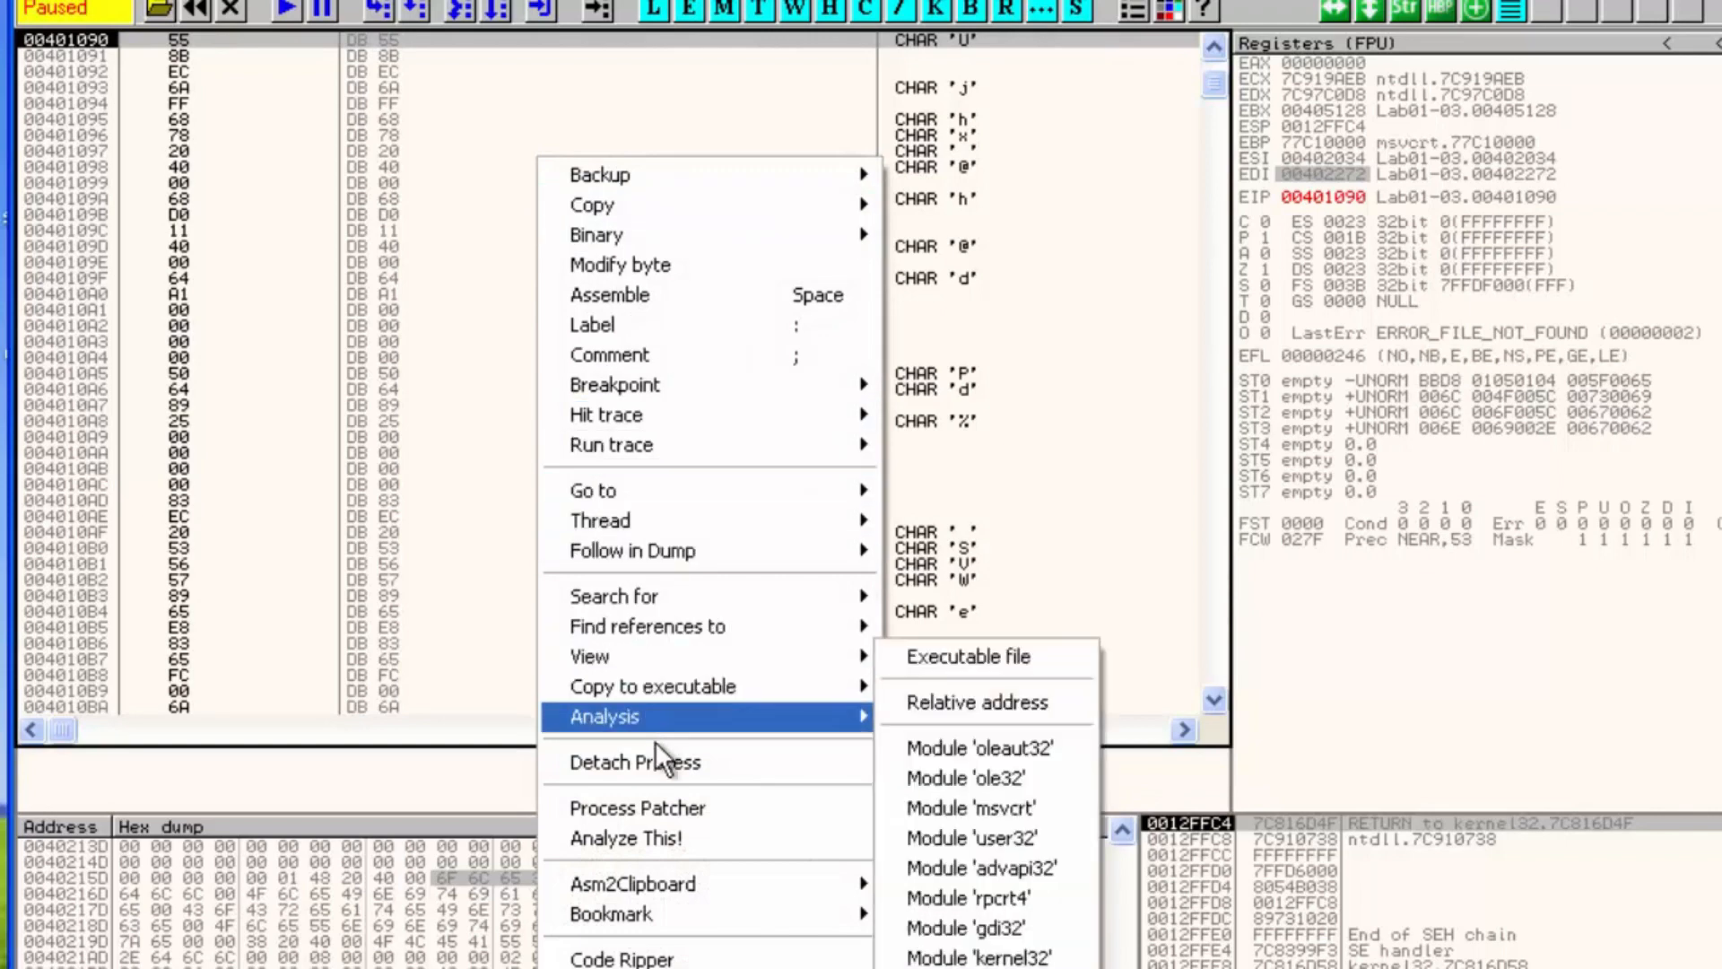
{"action": "mouse_move", "coordinate": [678, 717]}
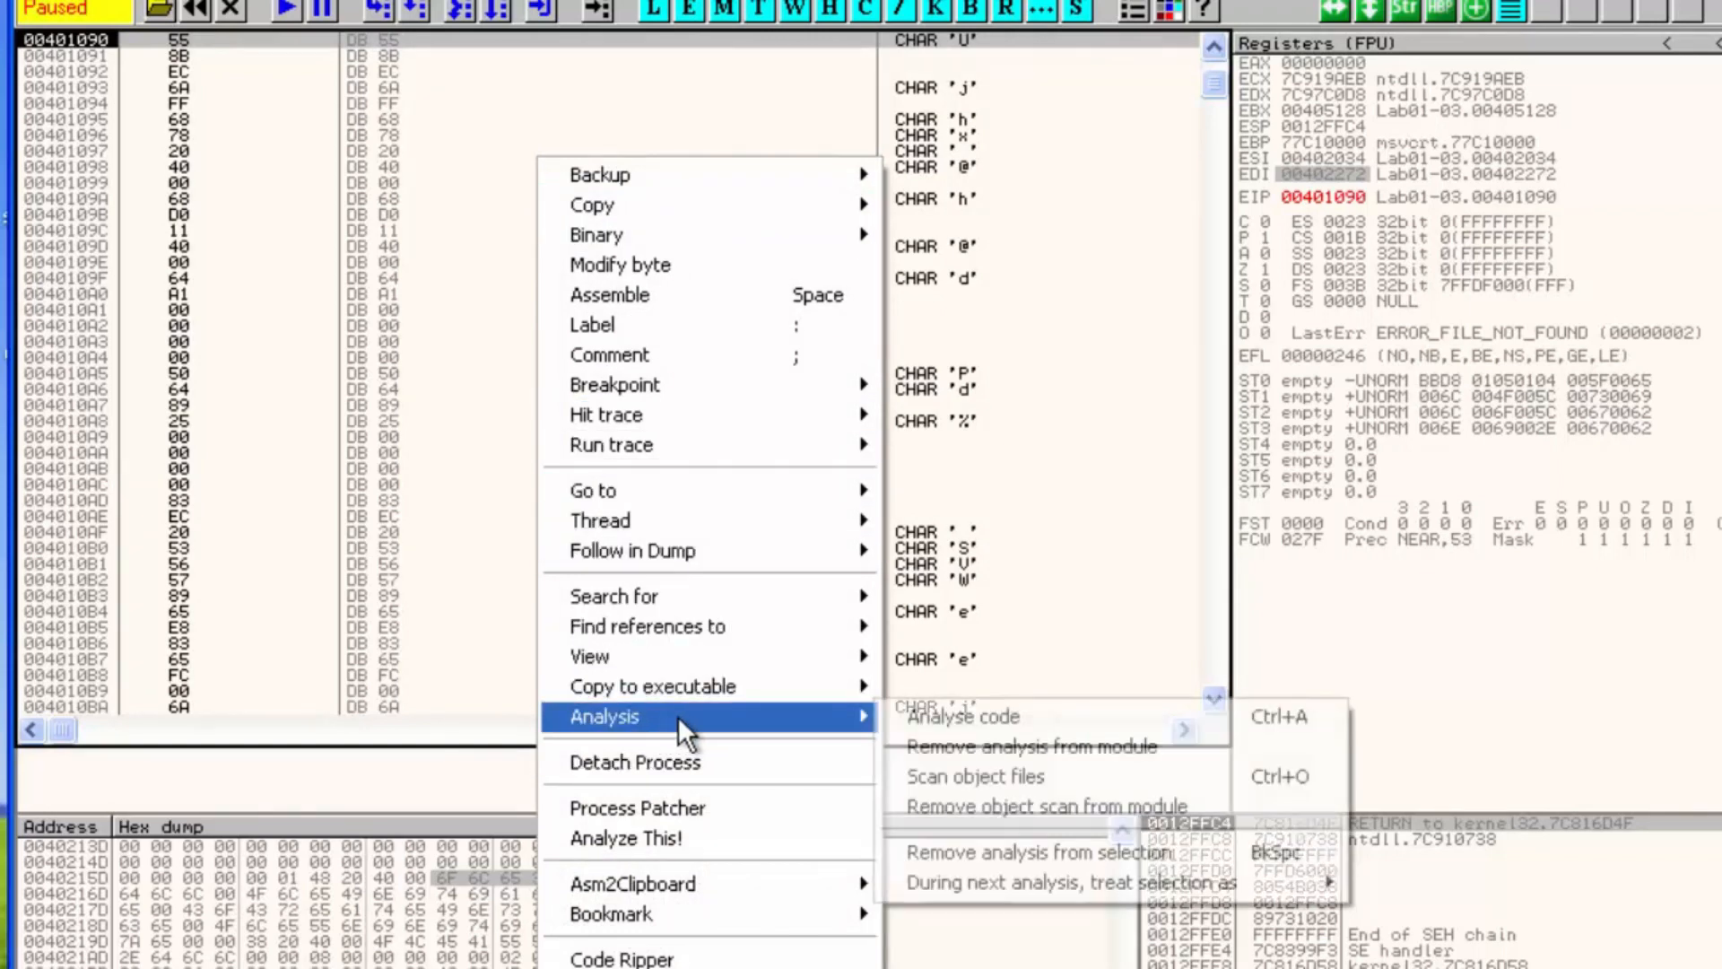
{"action": "left_click", "coordinate": [974, 755]}
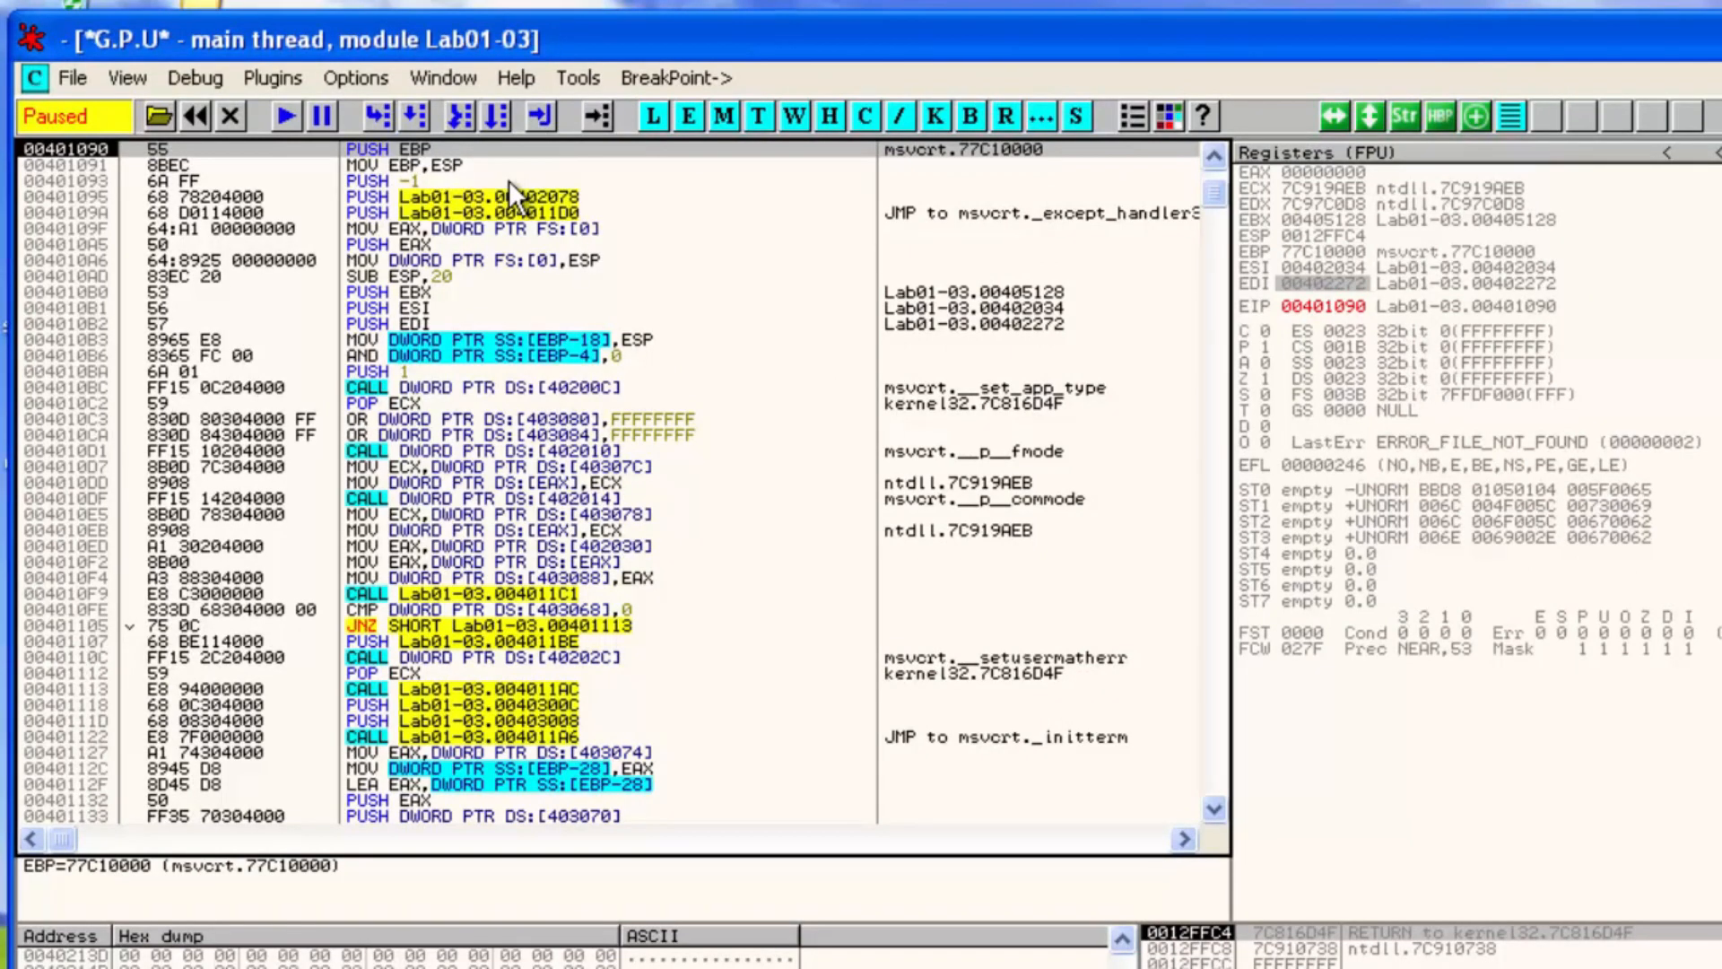
Dump the debugged process with OllyDump using entry point 1090, with Rebuild Import turned off
{"action": "left_click", "coordinate": [364, 77]}
{"action": "mouse_move", "coordinate": [278, 76]}
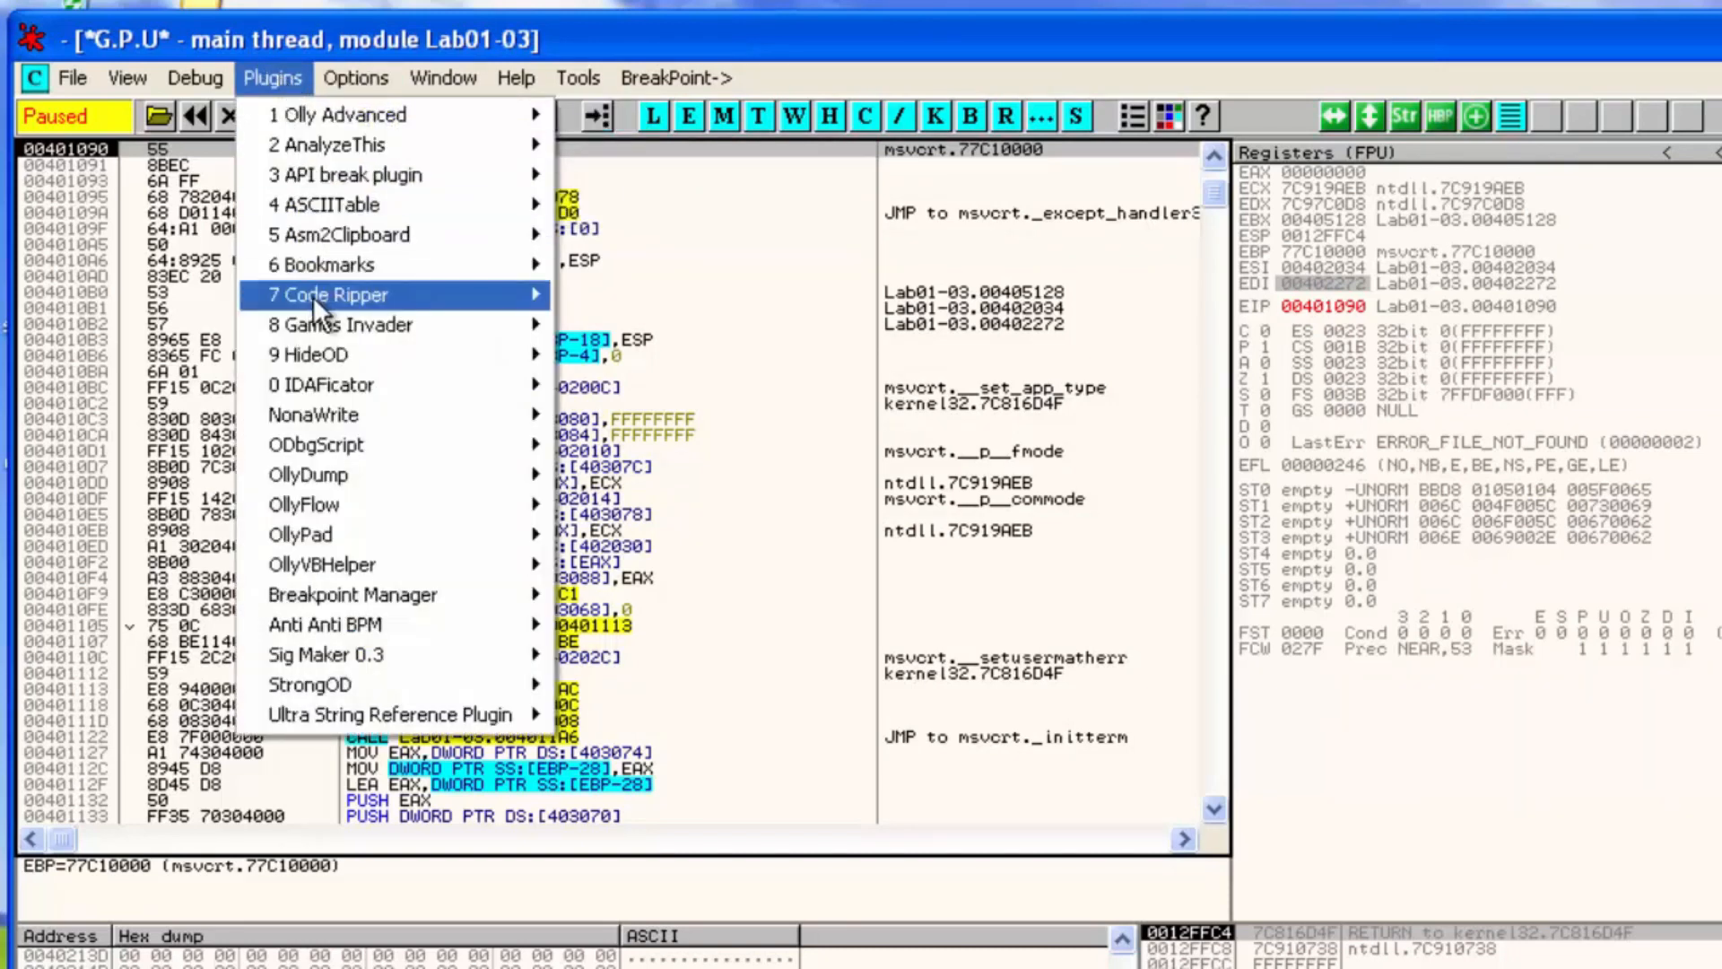
{"action": "mouse_move", "coordinate": [369, 475]}
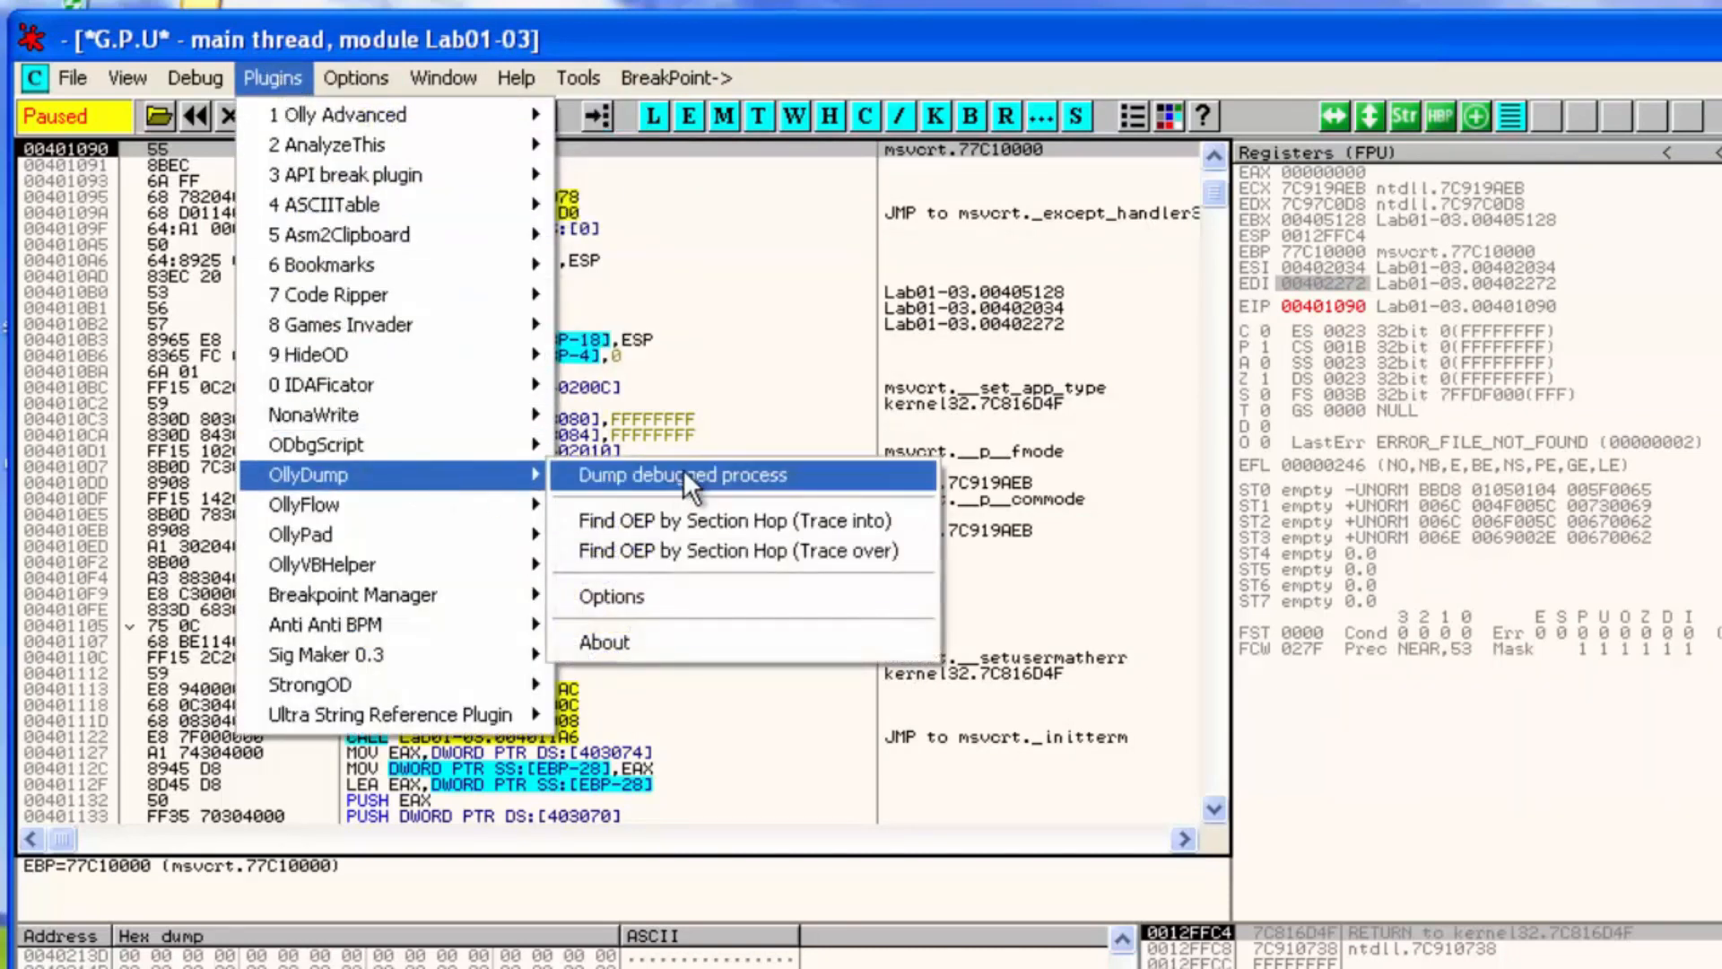
{"action": "left_click", "coordinate": [683, 466]}
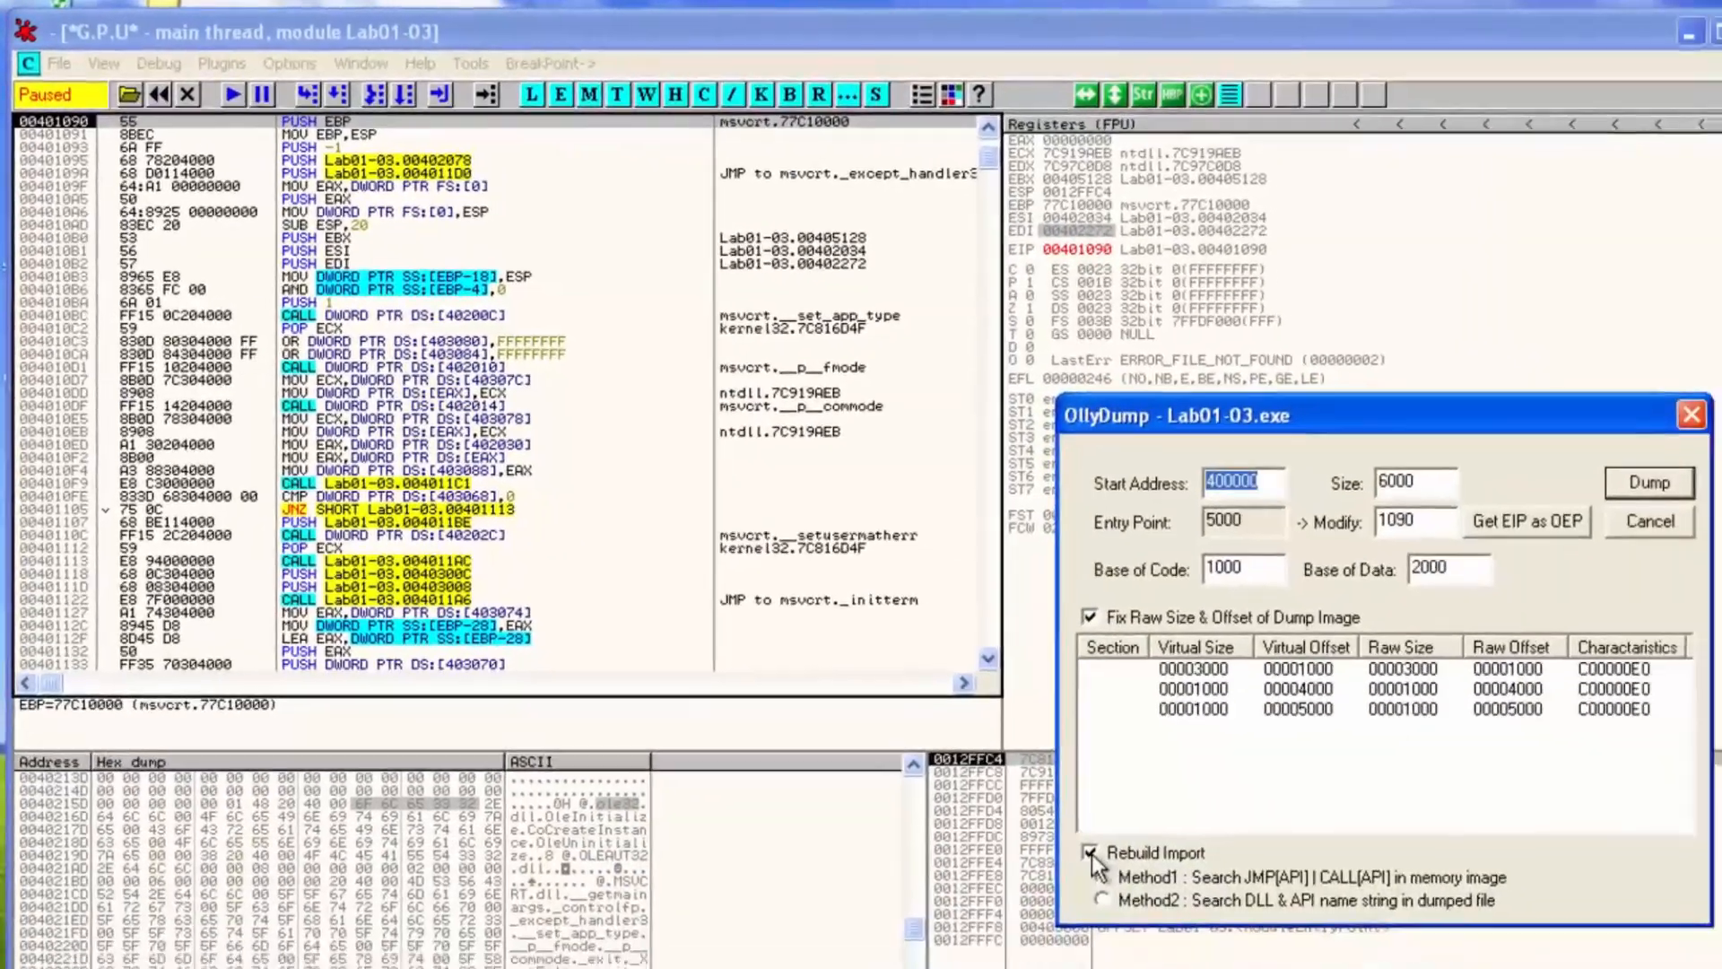
{"action": "left_click", "coordinate": [1072, 838]}
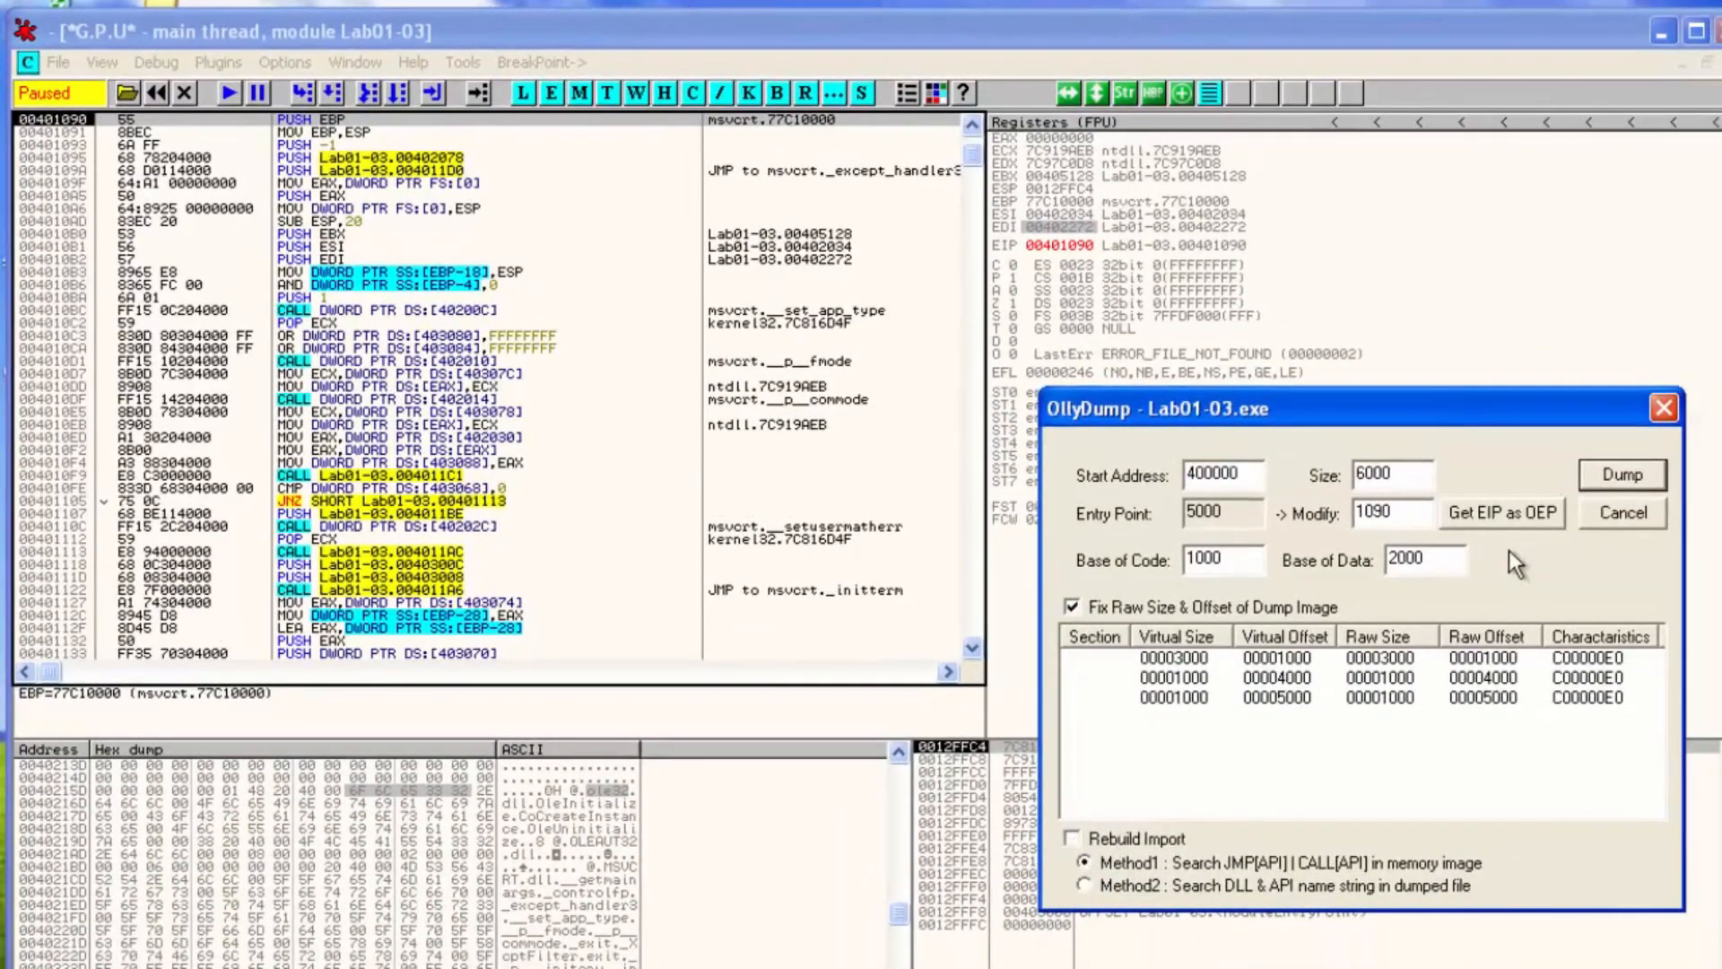
{"action": "left_click_drag", "start_coordinate": [1389, 504], "coordinate": [1342, 513]}
{"action": "left_click", "coordinate": [1622, 476]}
Save the dump to the Desktop as dumped.exe
{"action": "left_click", "coordinate": [86, 296]}
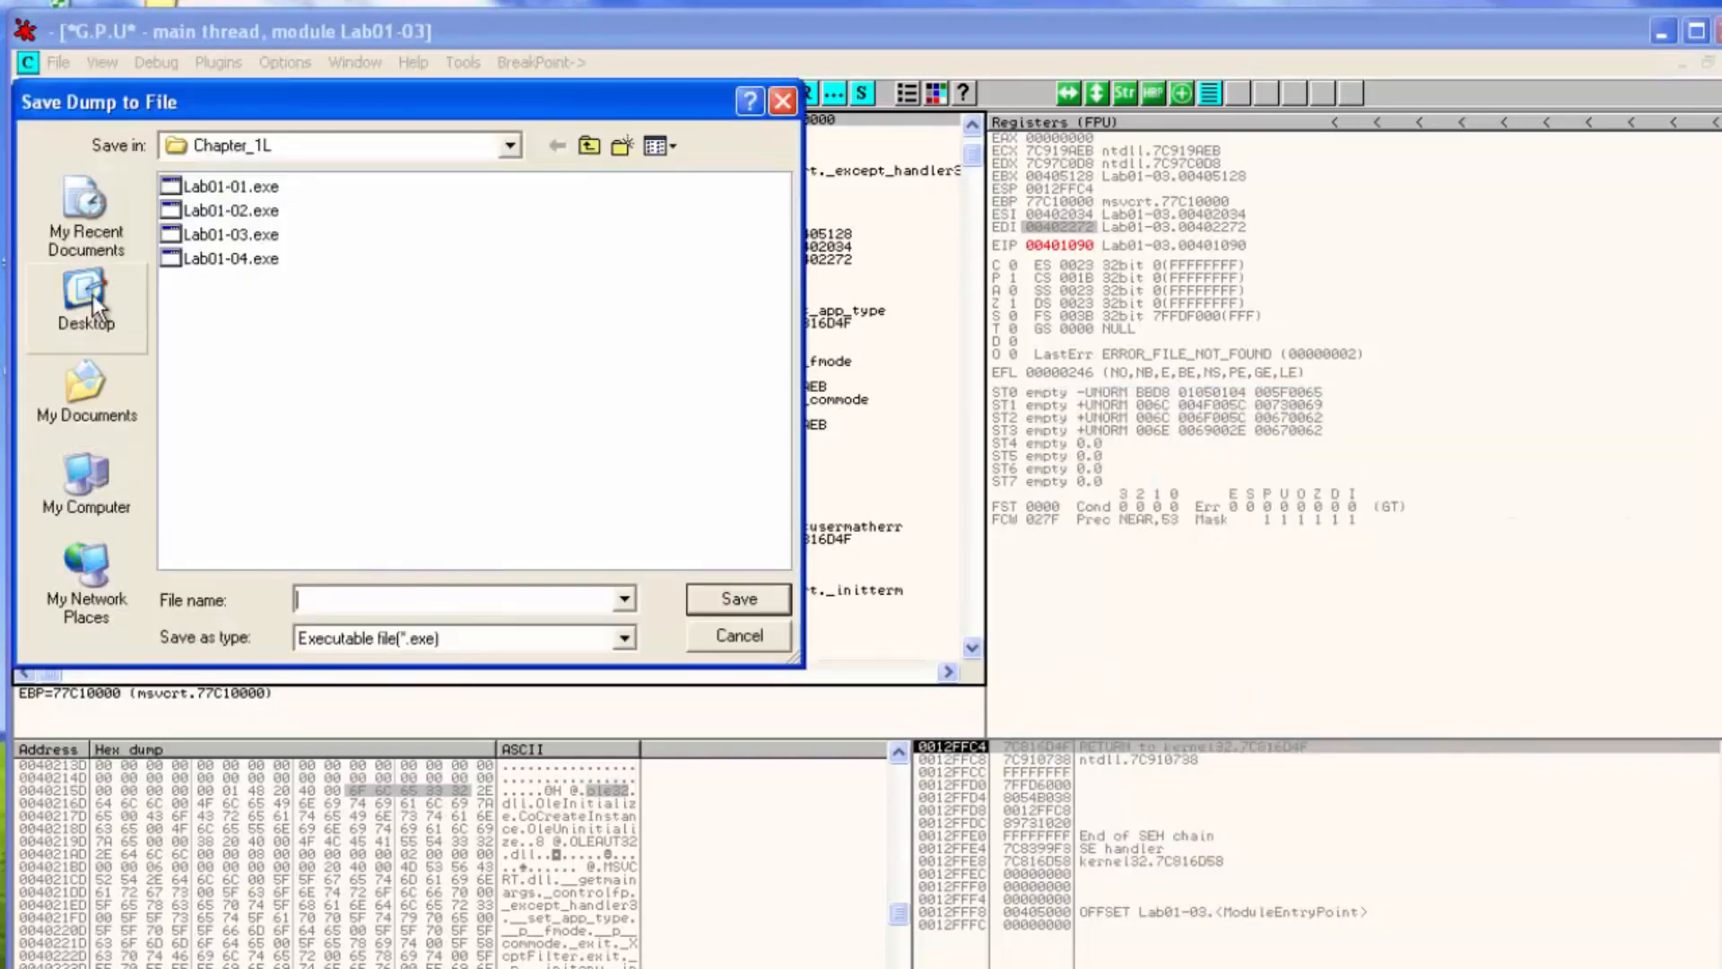
{"action": "left_click", "coordinate": [316, 588]}
{"action": "type", "text": "dumped.exe"}
{"action": "key", "text": "Return"}
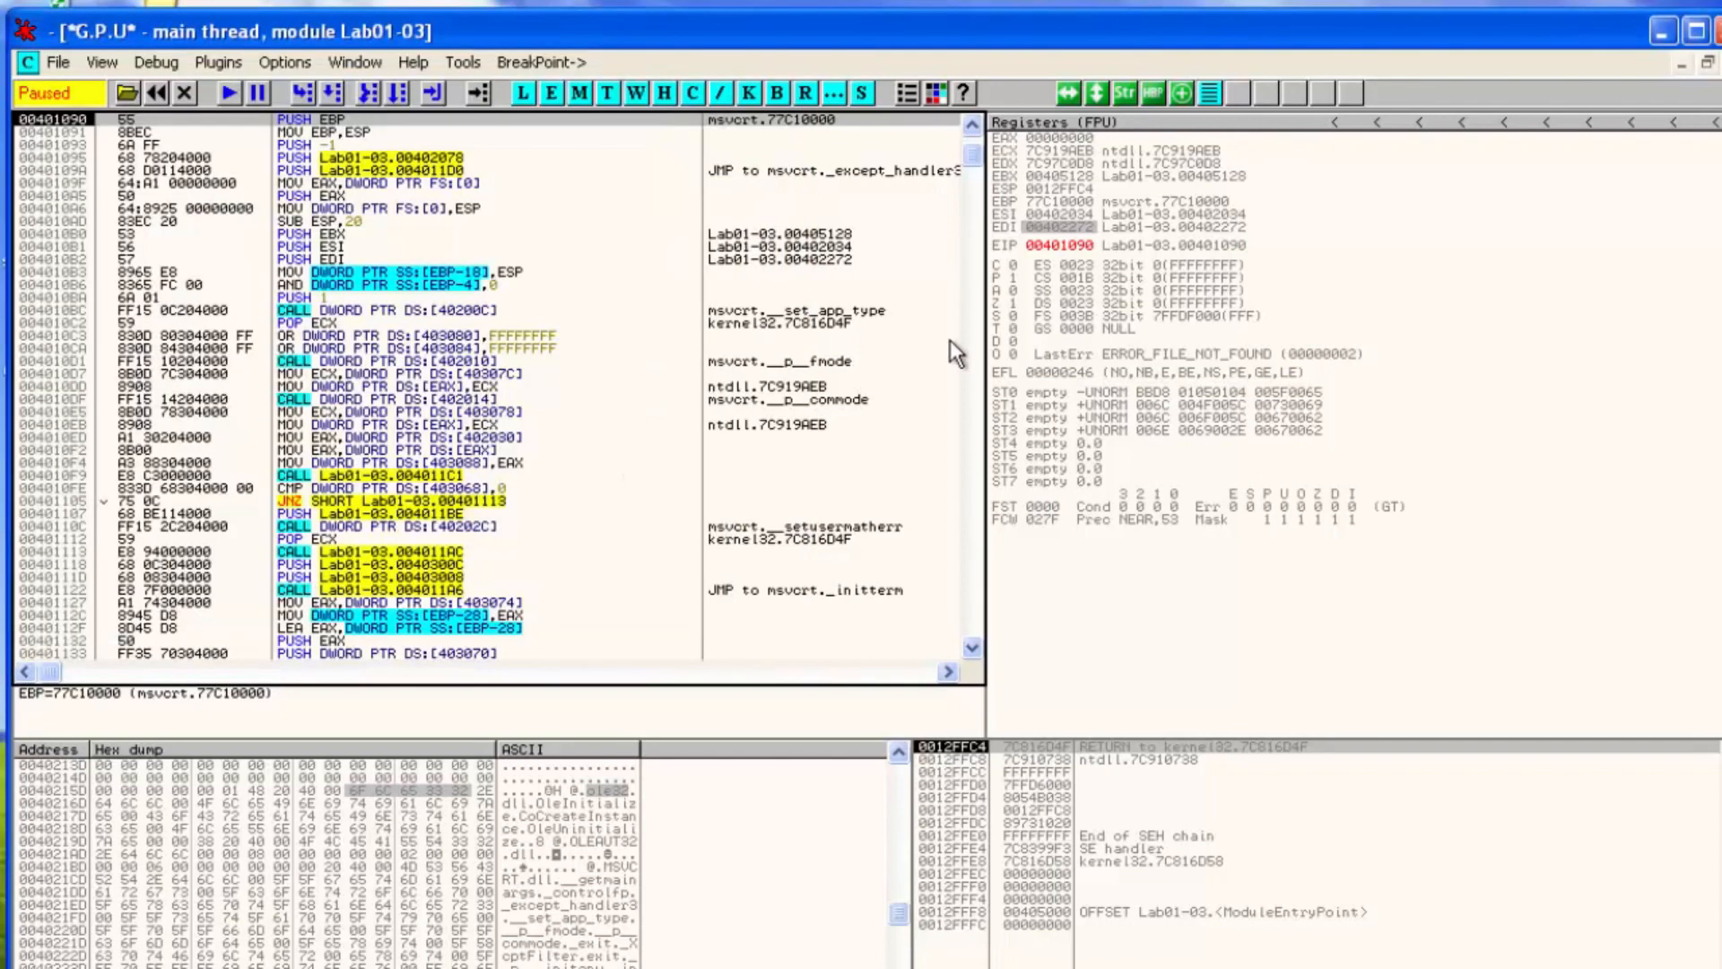
Minimize the debugger, the OllyDbg folder and the console window to reach the desktop
{"action": "left_click", "coordinate": [1655, 30]}
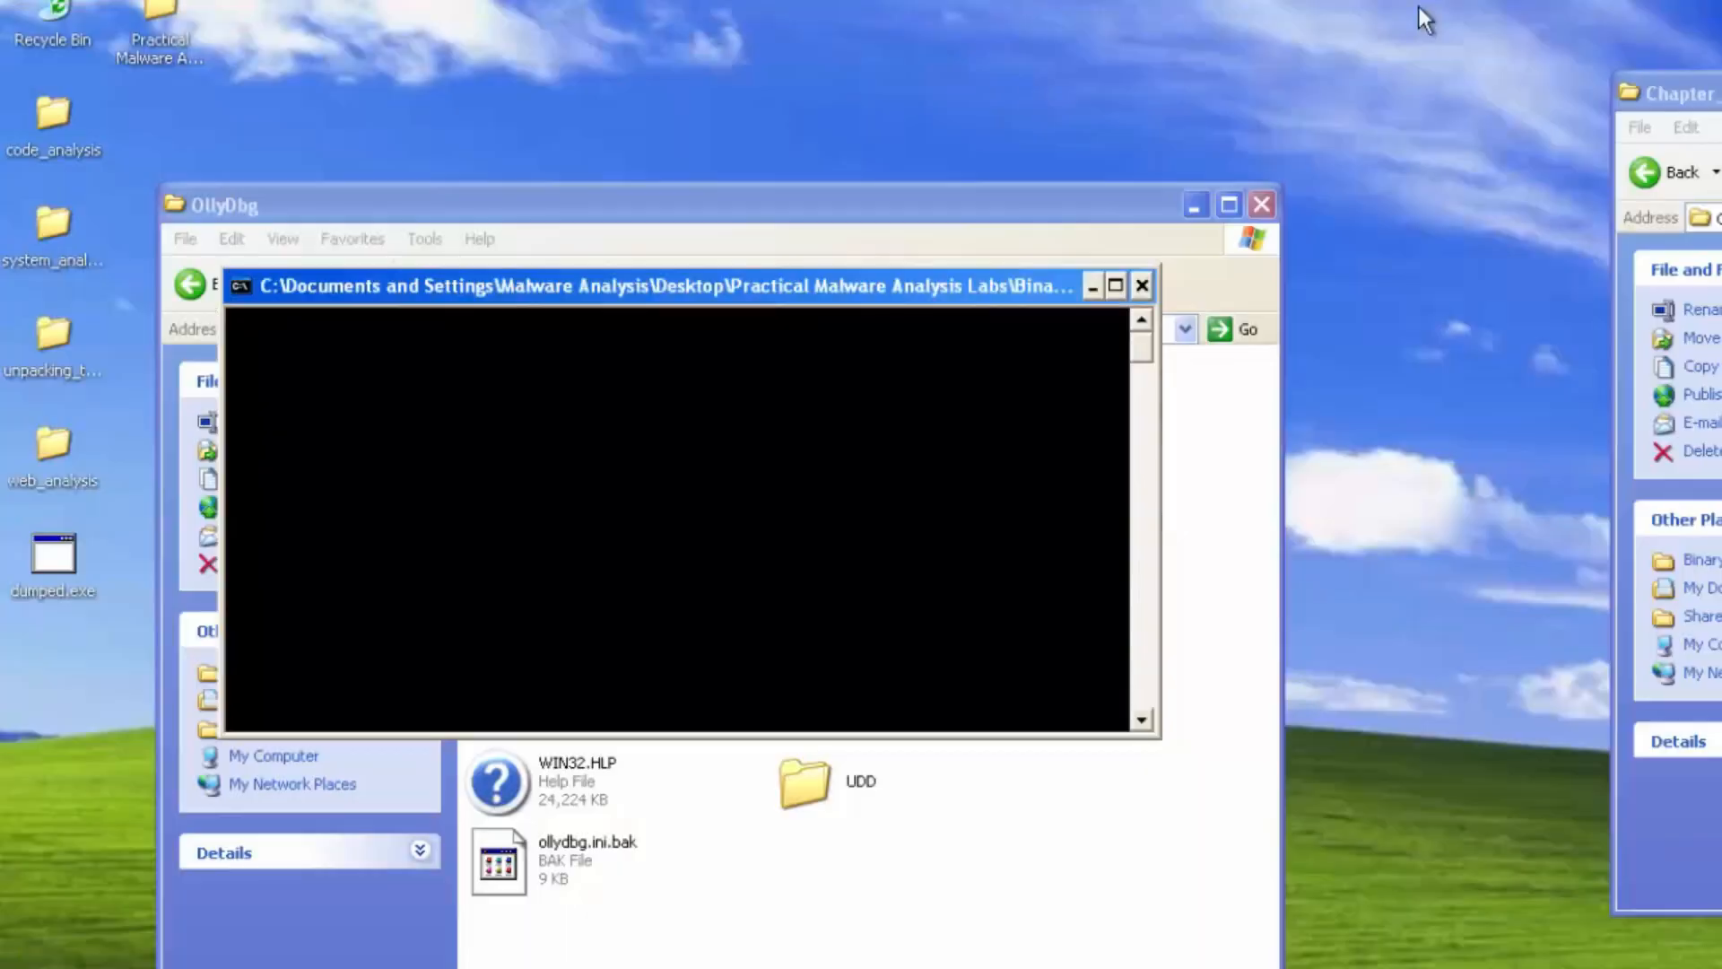
{"action": "left_click", "coordinate": [1183, 212]}
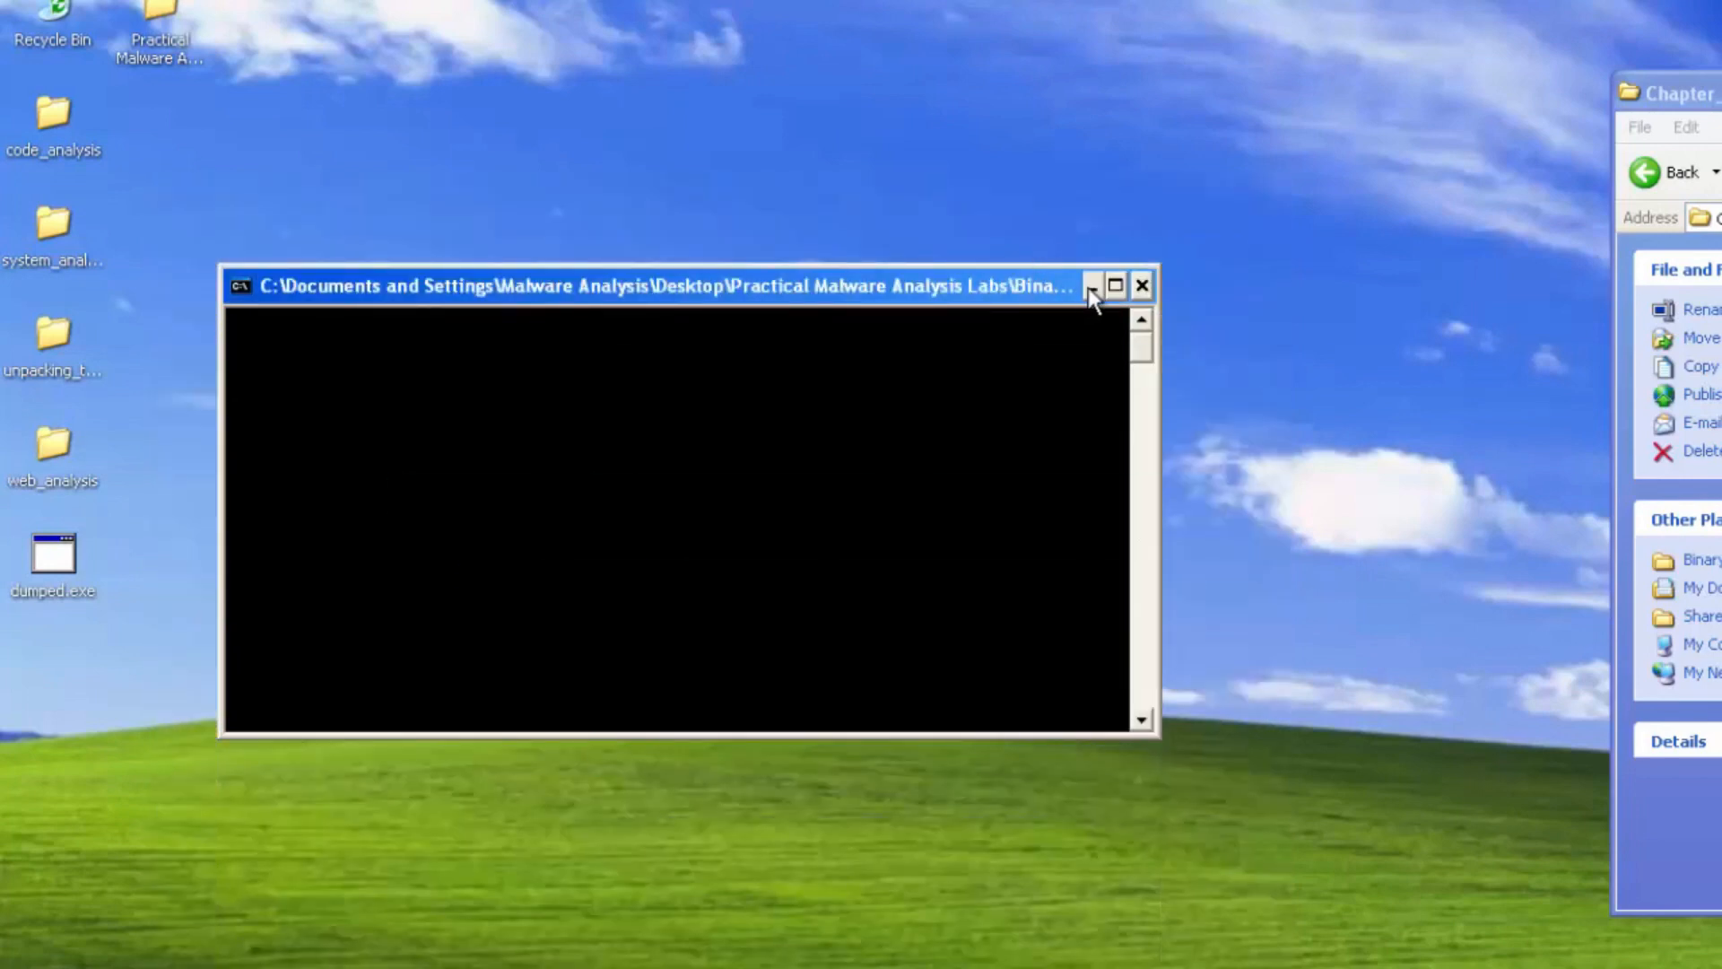
{"action": "left_click", "coordinate": [1091, 286]}
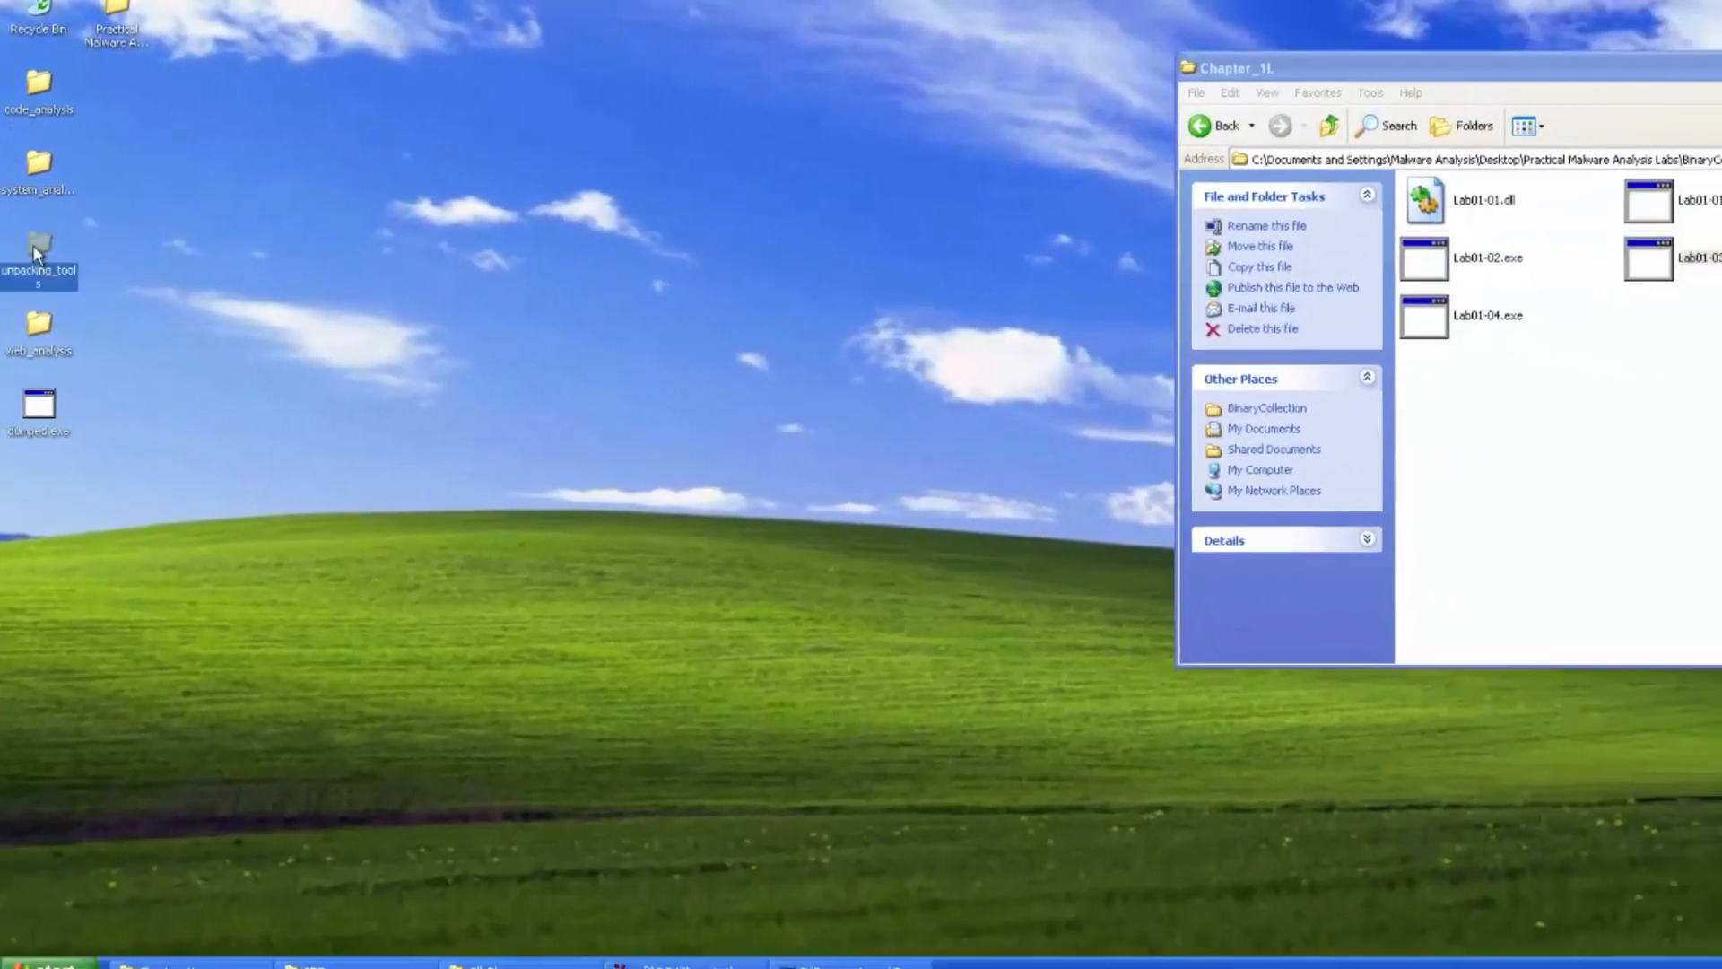
Open the unpacking_tools folder, go into the ImpREC folder and launch ImportREC
{"action": "double_click", "coordinate": [51, 341]}
{"action": "left_click", "coordinate": [34, 240]}
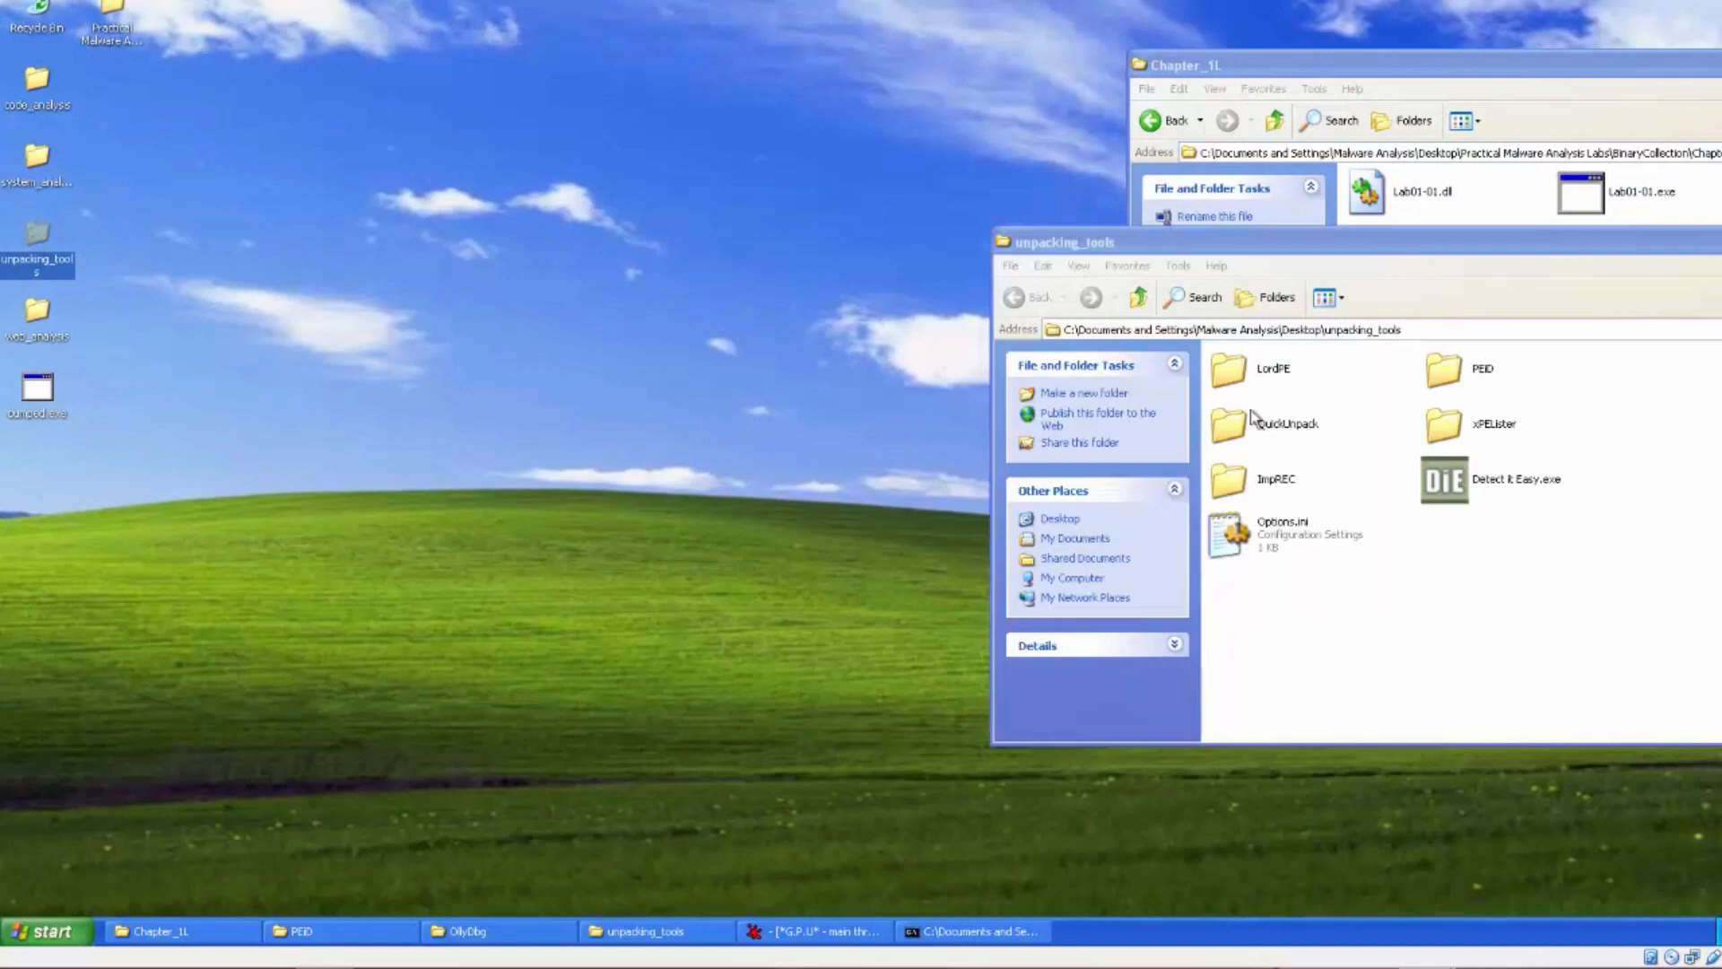
{"action": "double_click", "coordinate": [1248, 376]}
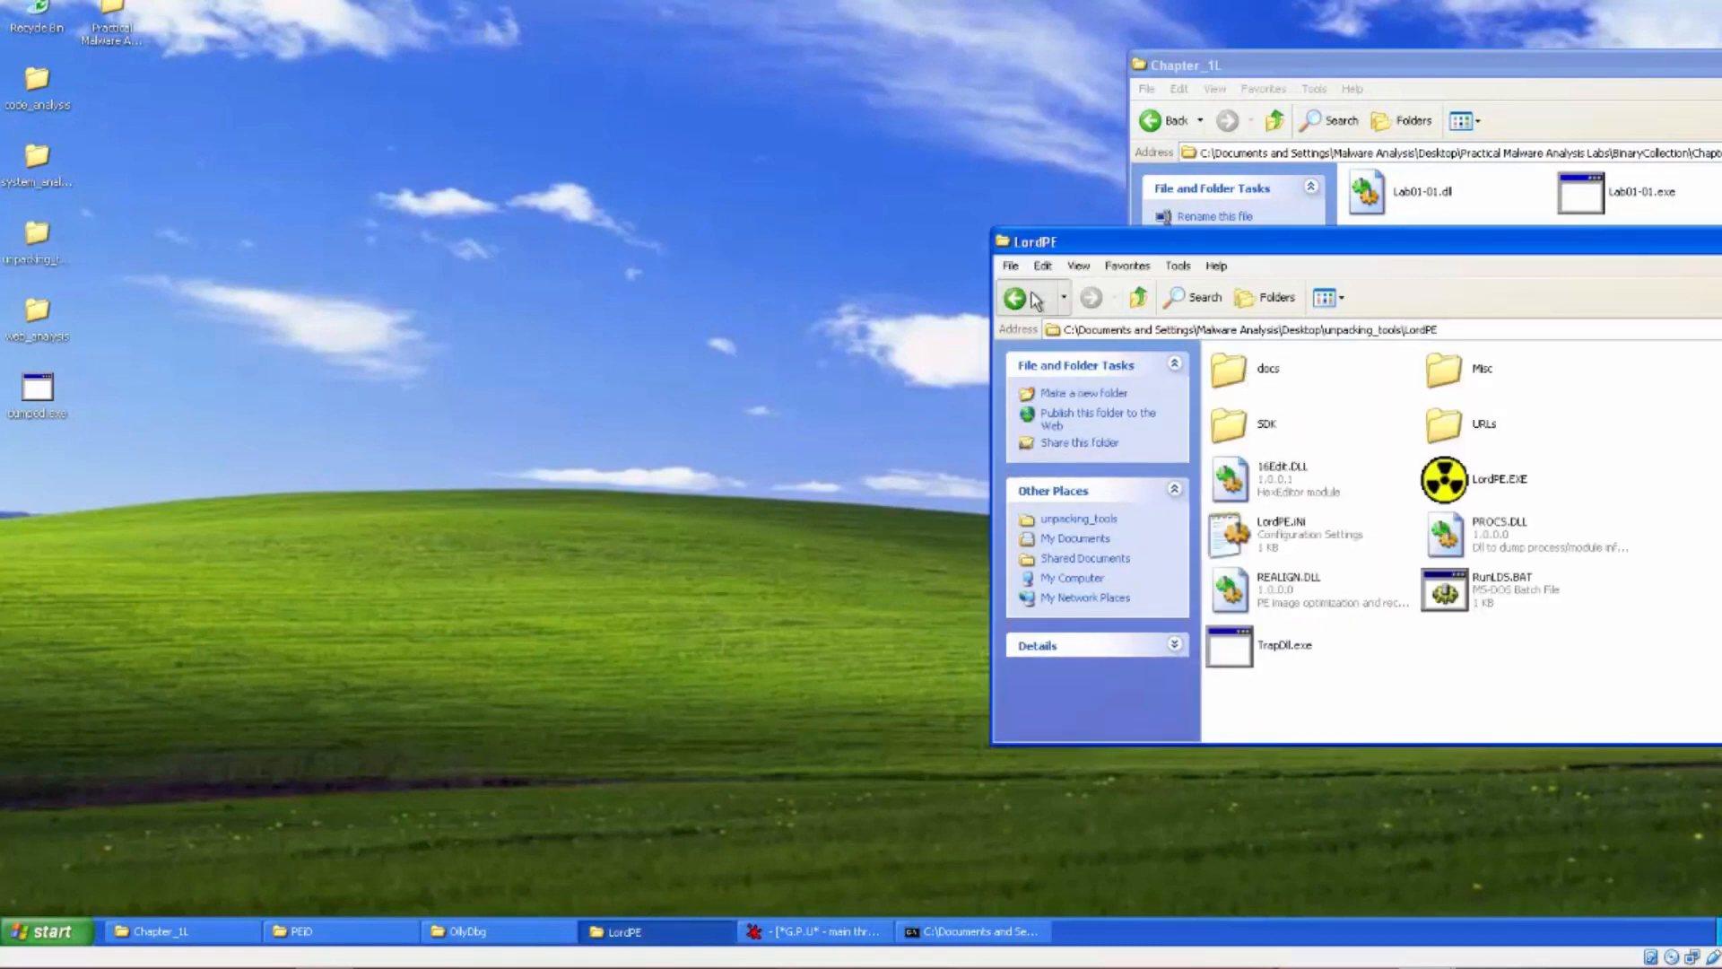
{"action": "left_click", "coordinate": [1017, 298]}
{"action": "double_click", "coordinate": [1288, 484]}
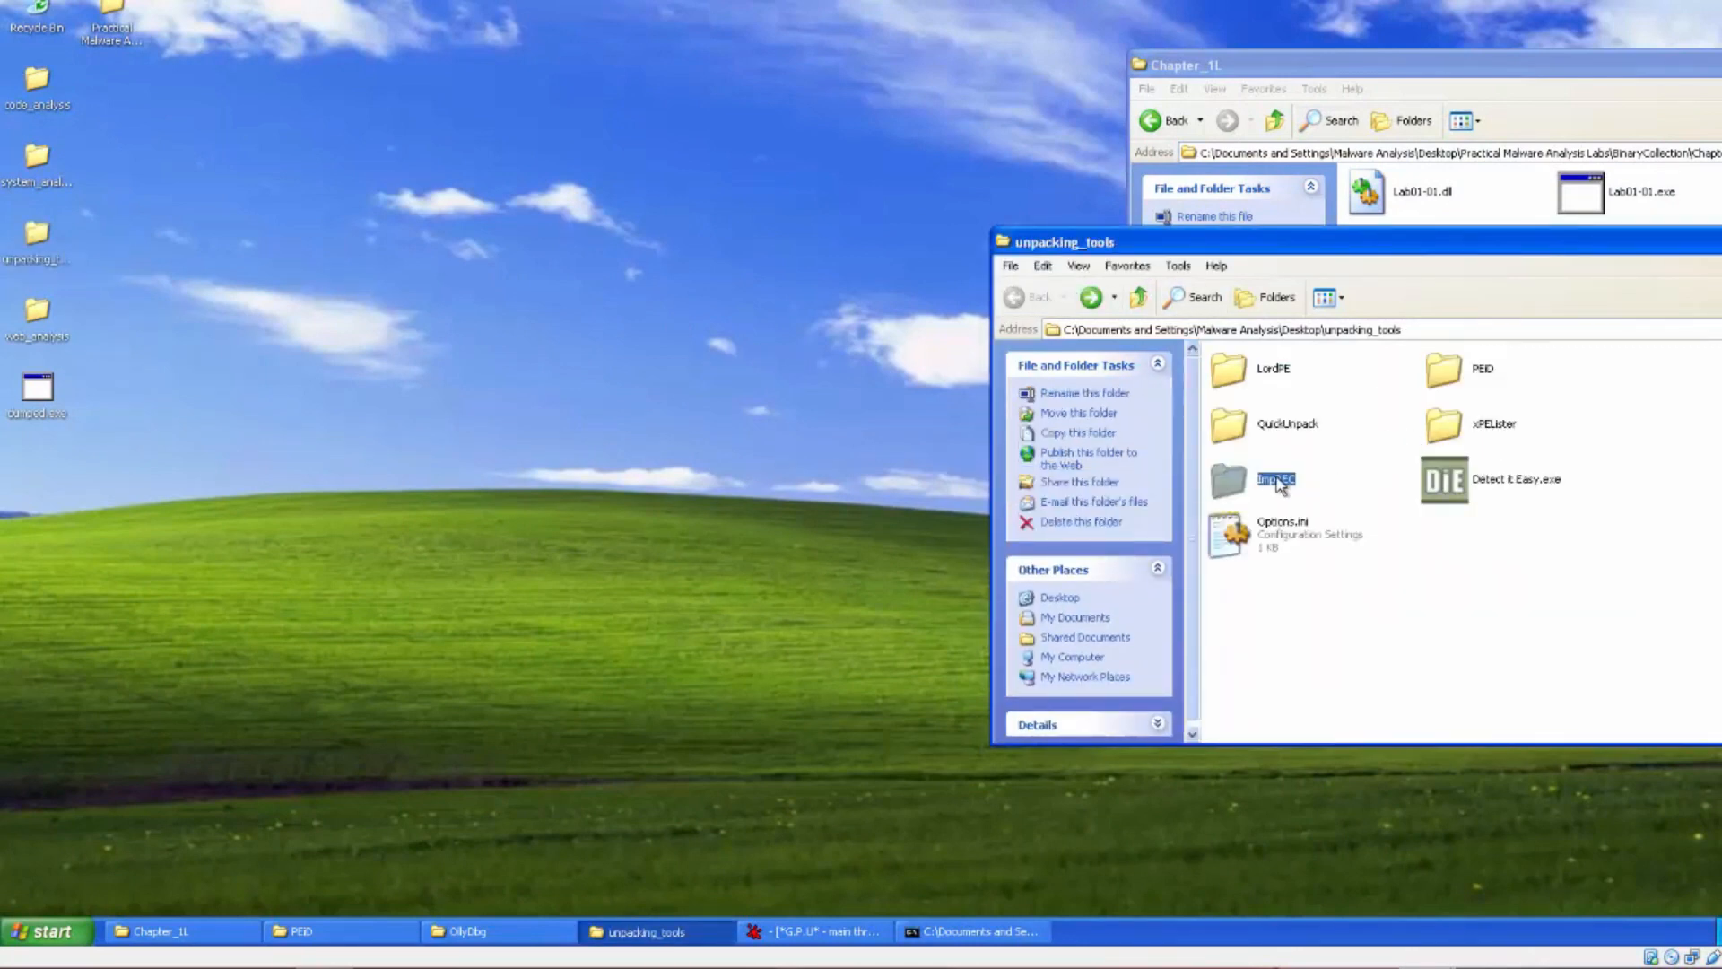
{"action": "left_click", "coordinate": [1237, 482]}
{"action": "double_click", "coordinate": [1238, 481]}
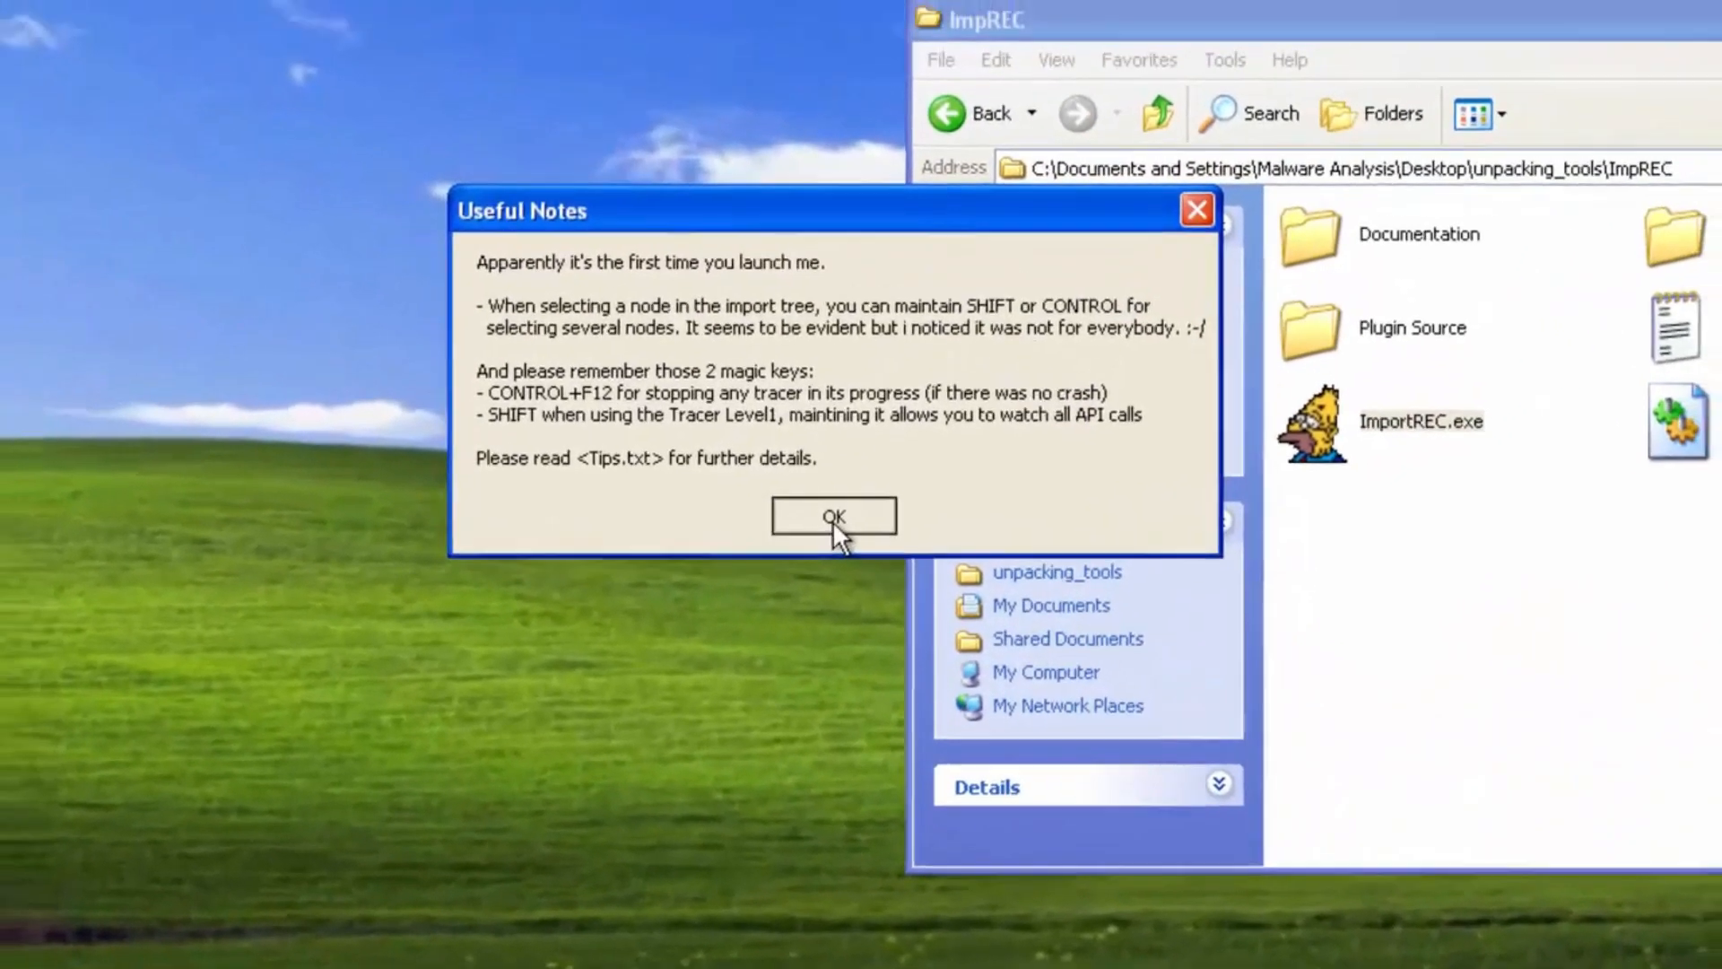
Dismiss the notes and attach ImportREC to the running Lab01-03 process
{"action": "left_click", "coordinate": [822, 471]}
{"action": "left_click", "coordinate": [848, 97]}
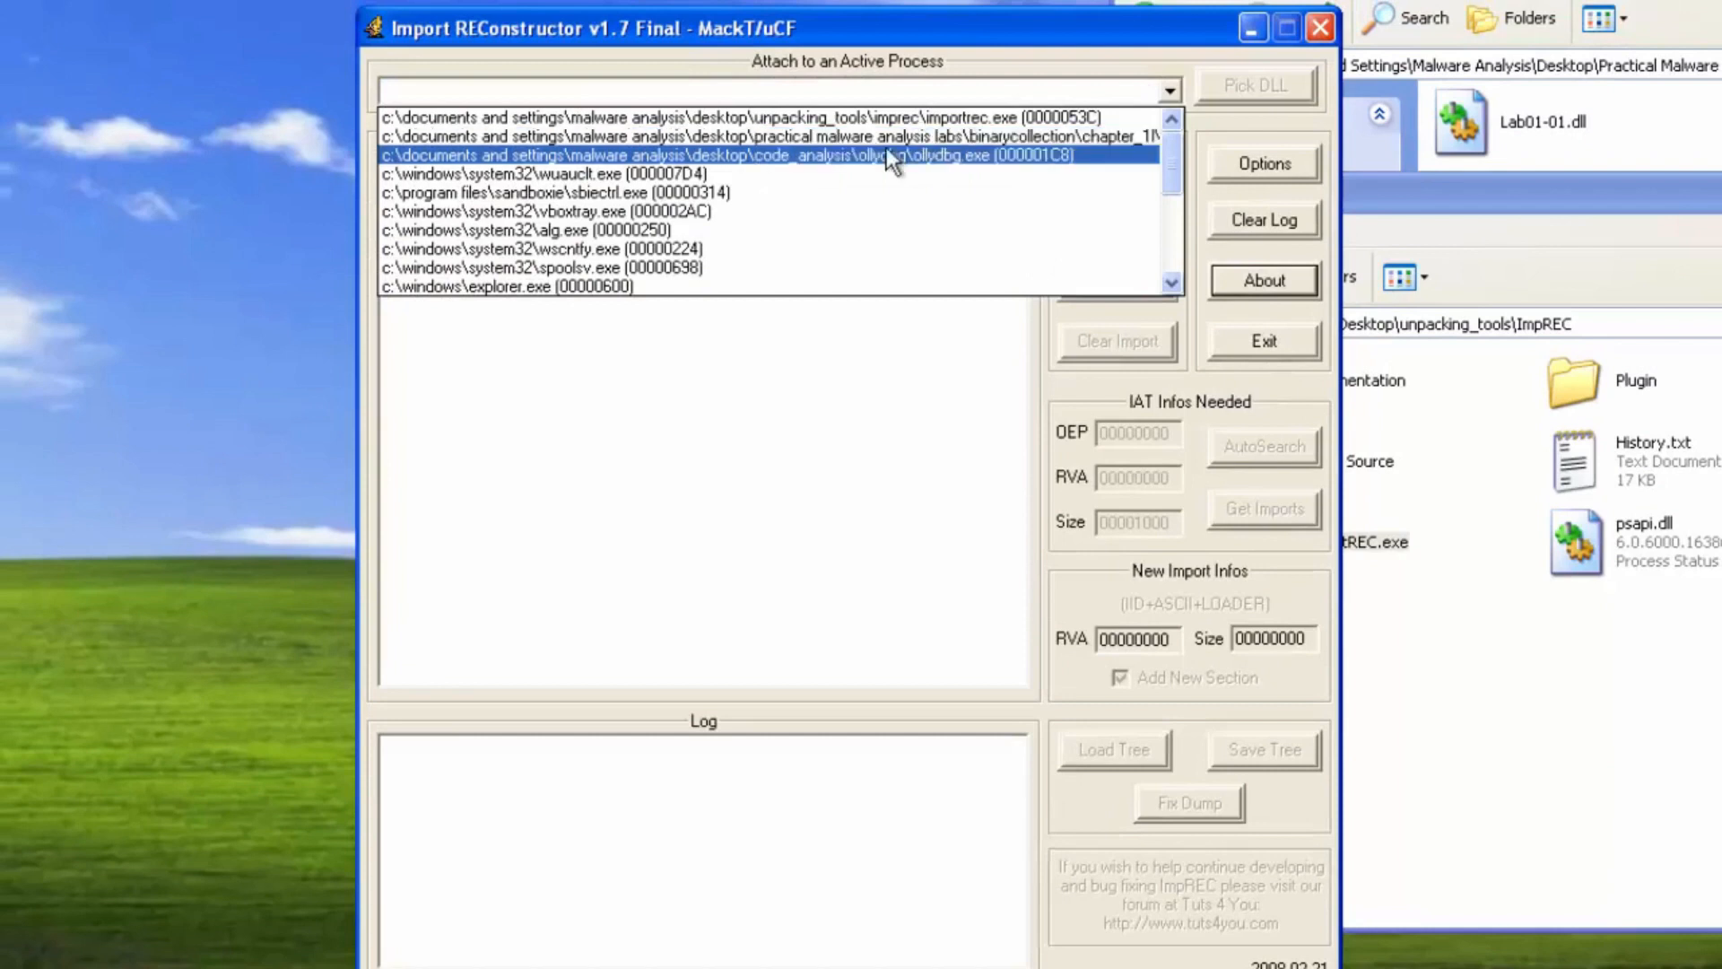
{"action": "left_click", "coordinate": [834, 139]}
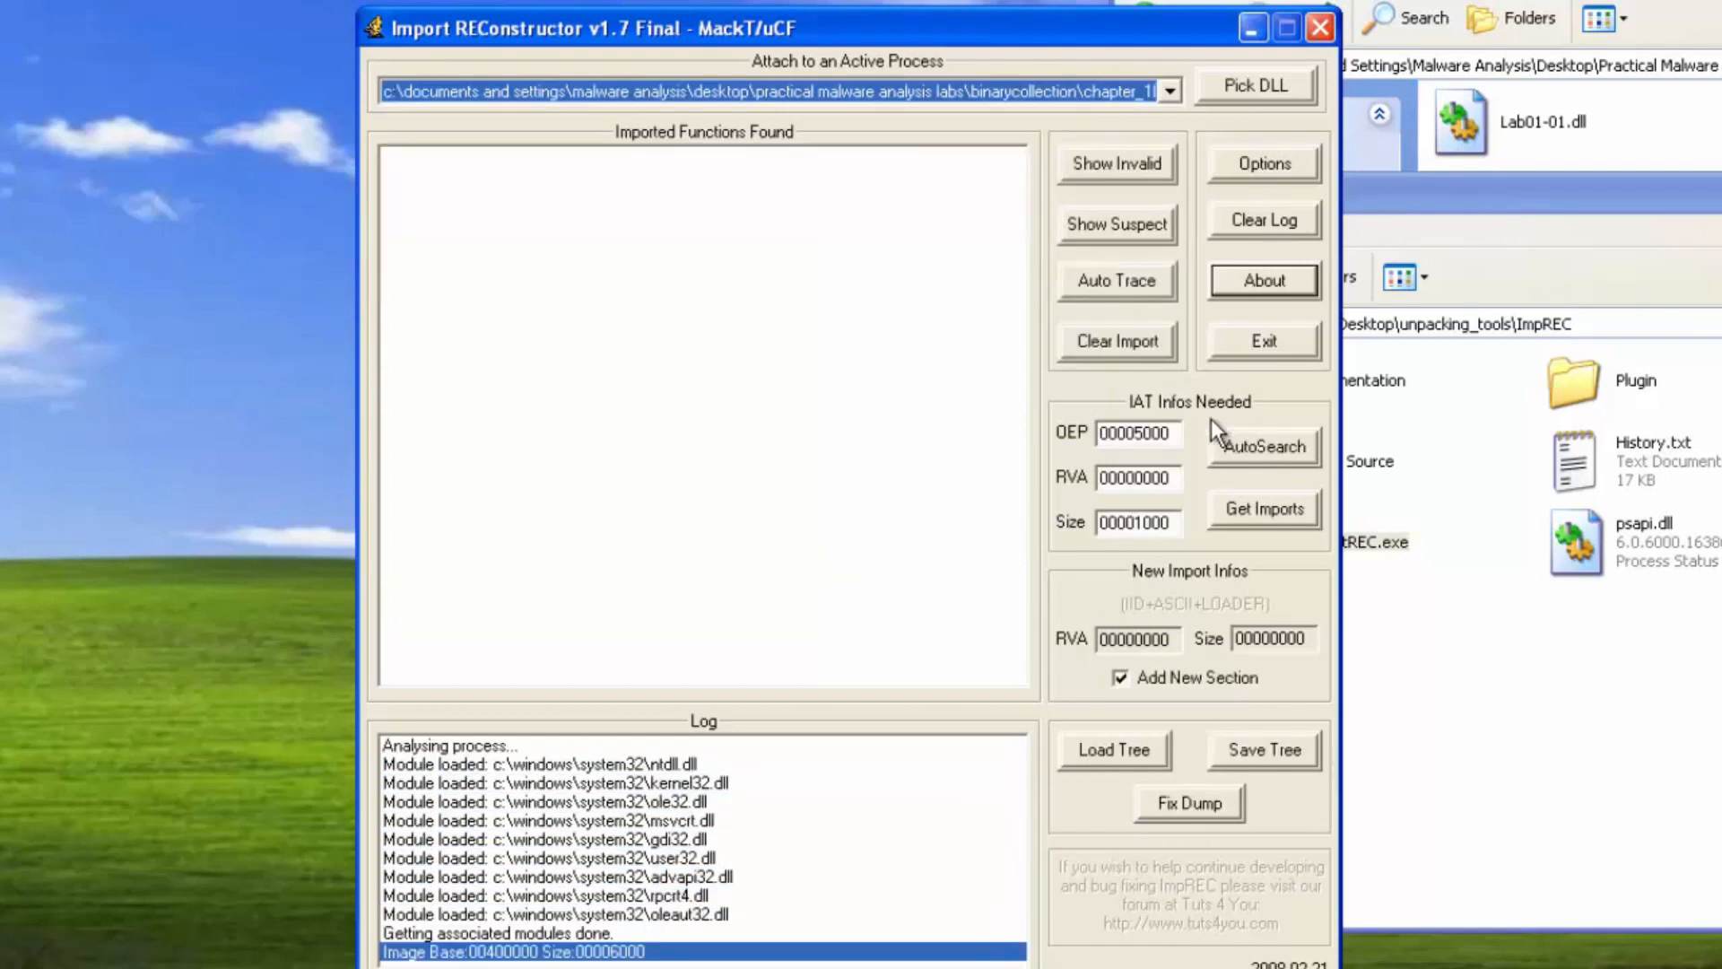
Set the OEP to 1090 and run the IAT AutoSearch, acknowledging the result
{"action": "double_click", "coordinate": [1171, 433]}
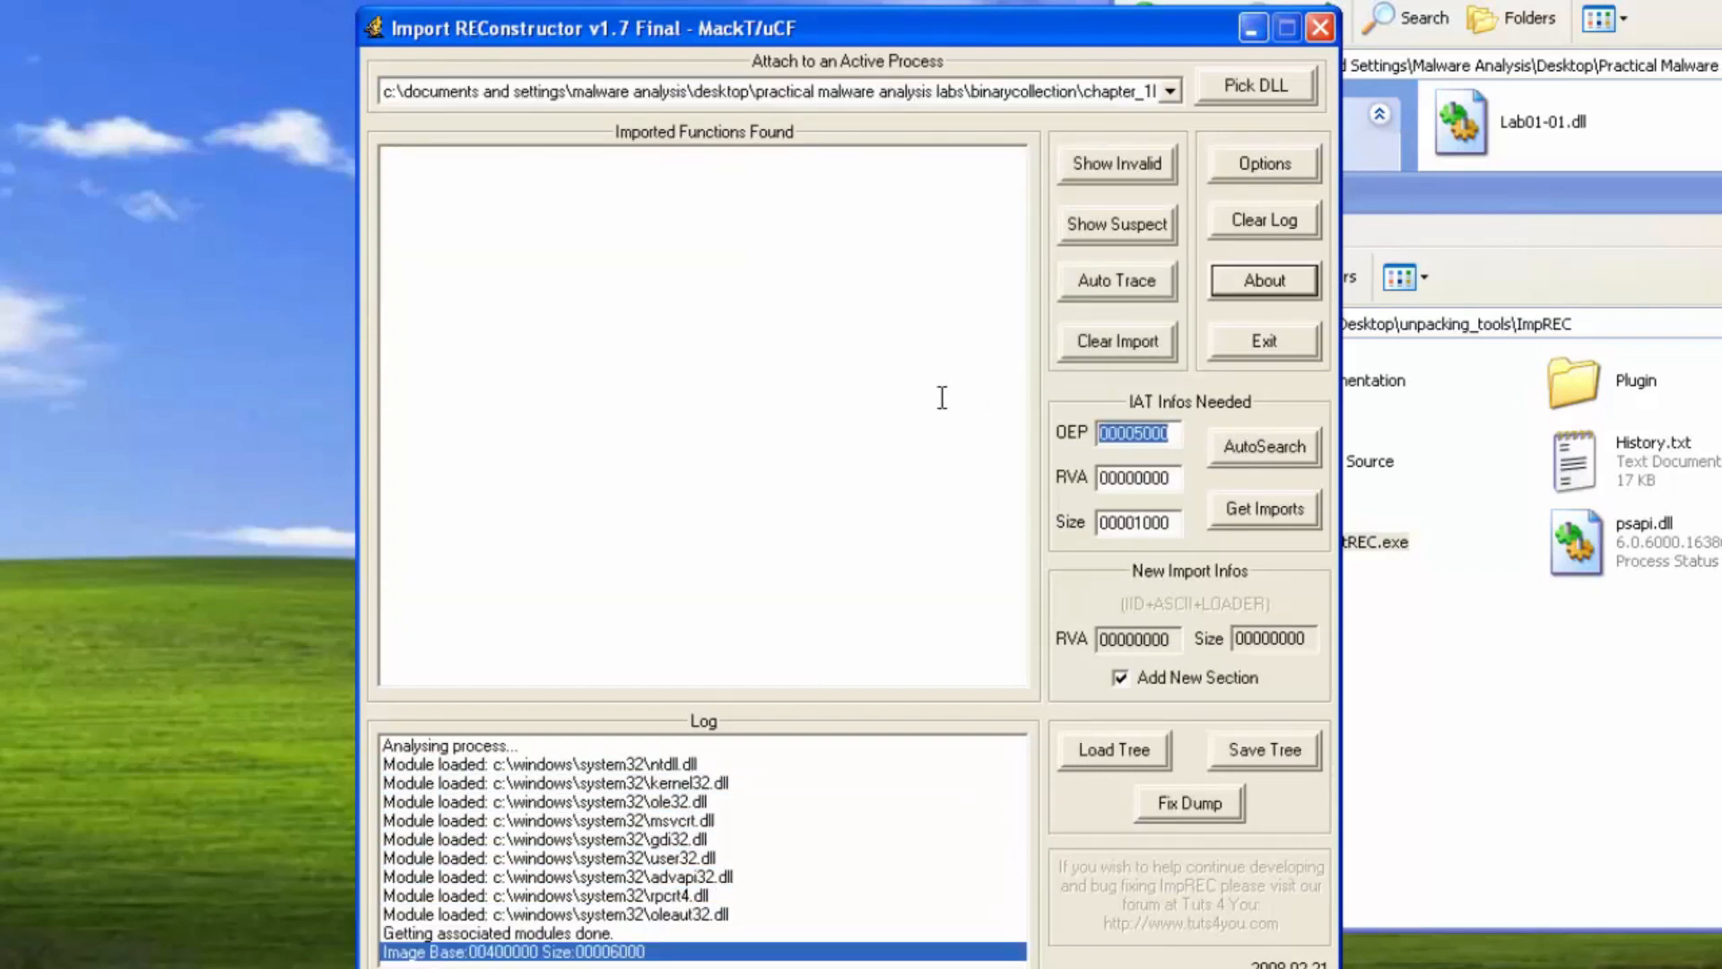
{"action": "type", "text": "1090"}
{"action": "left_click", "coordinate": [1232, 443]}
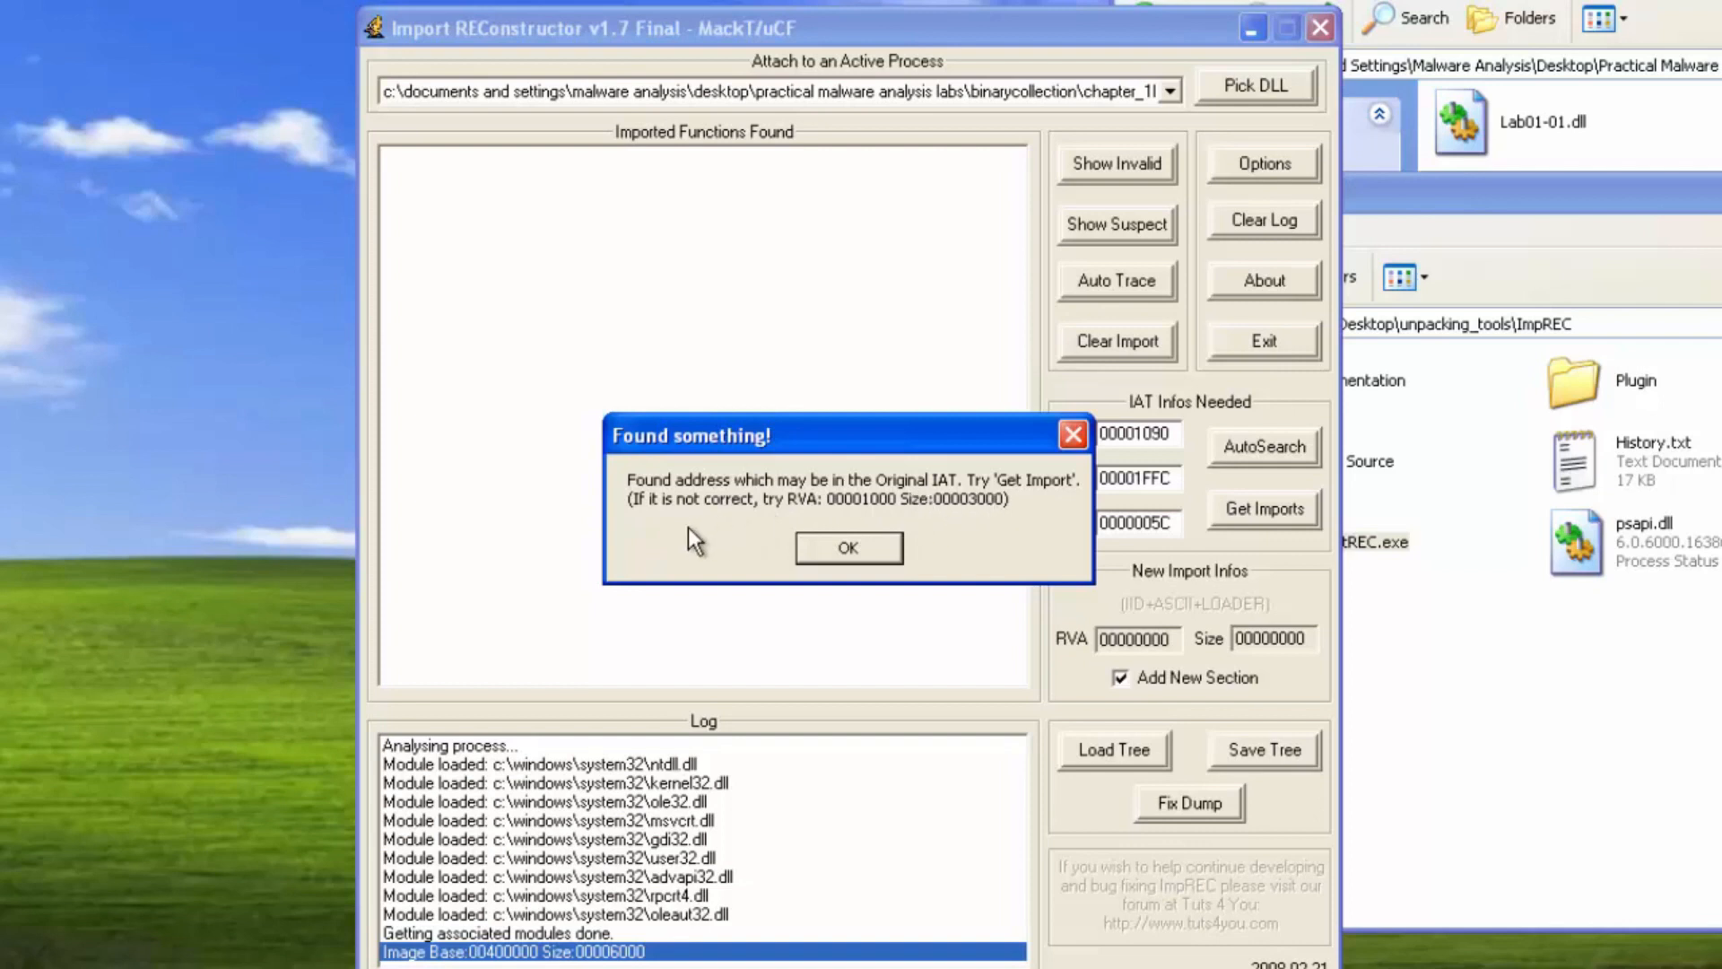
{"action": "left_click", "coordinate": [848, 547]}
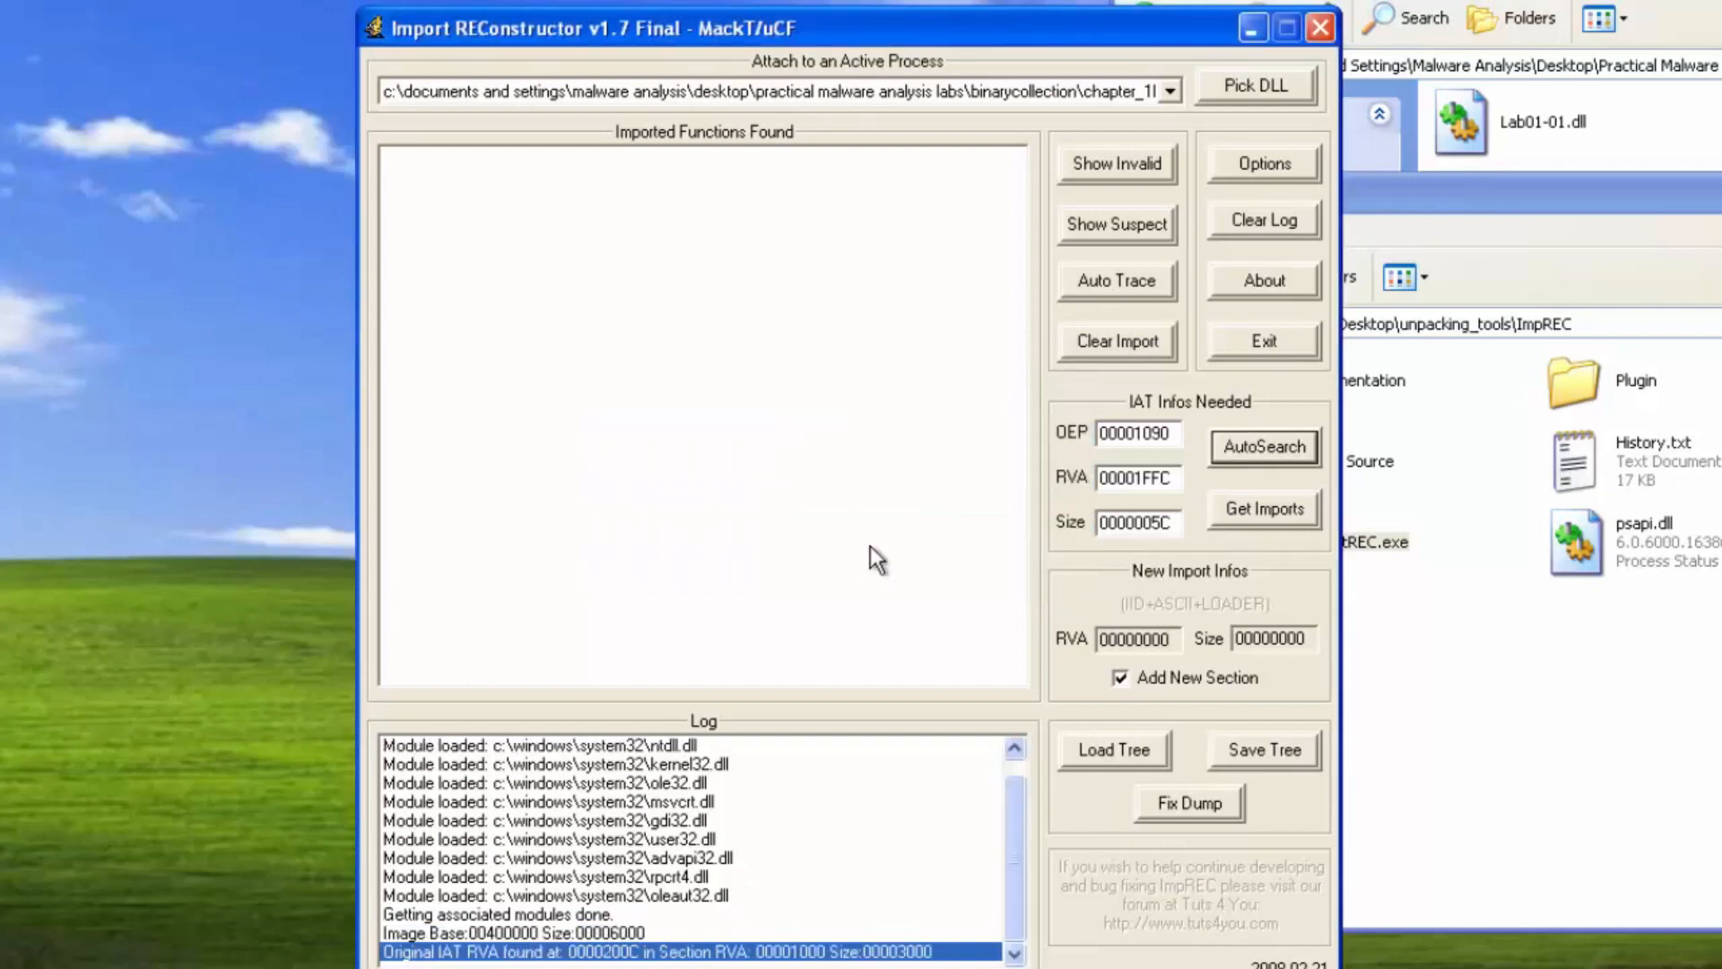
Get the imports and expand the msvcrt, oleaut32 and ole32 nodes to review the resolved functions
{"action": "left_click", "coordinate": [1274, 509]}
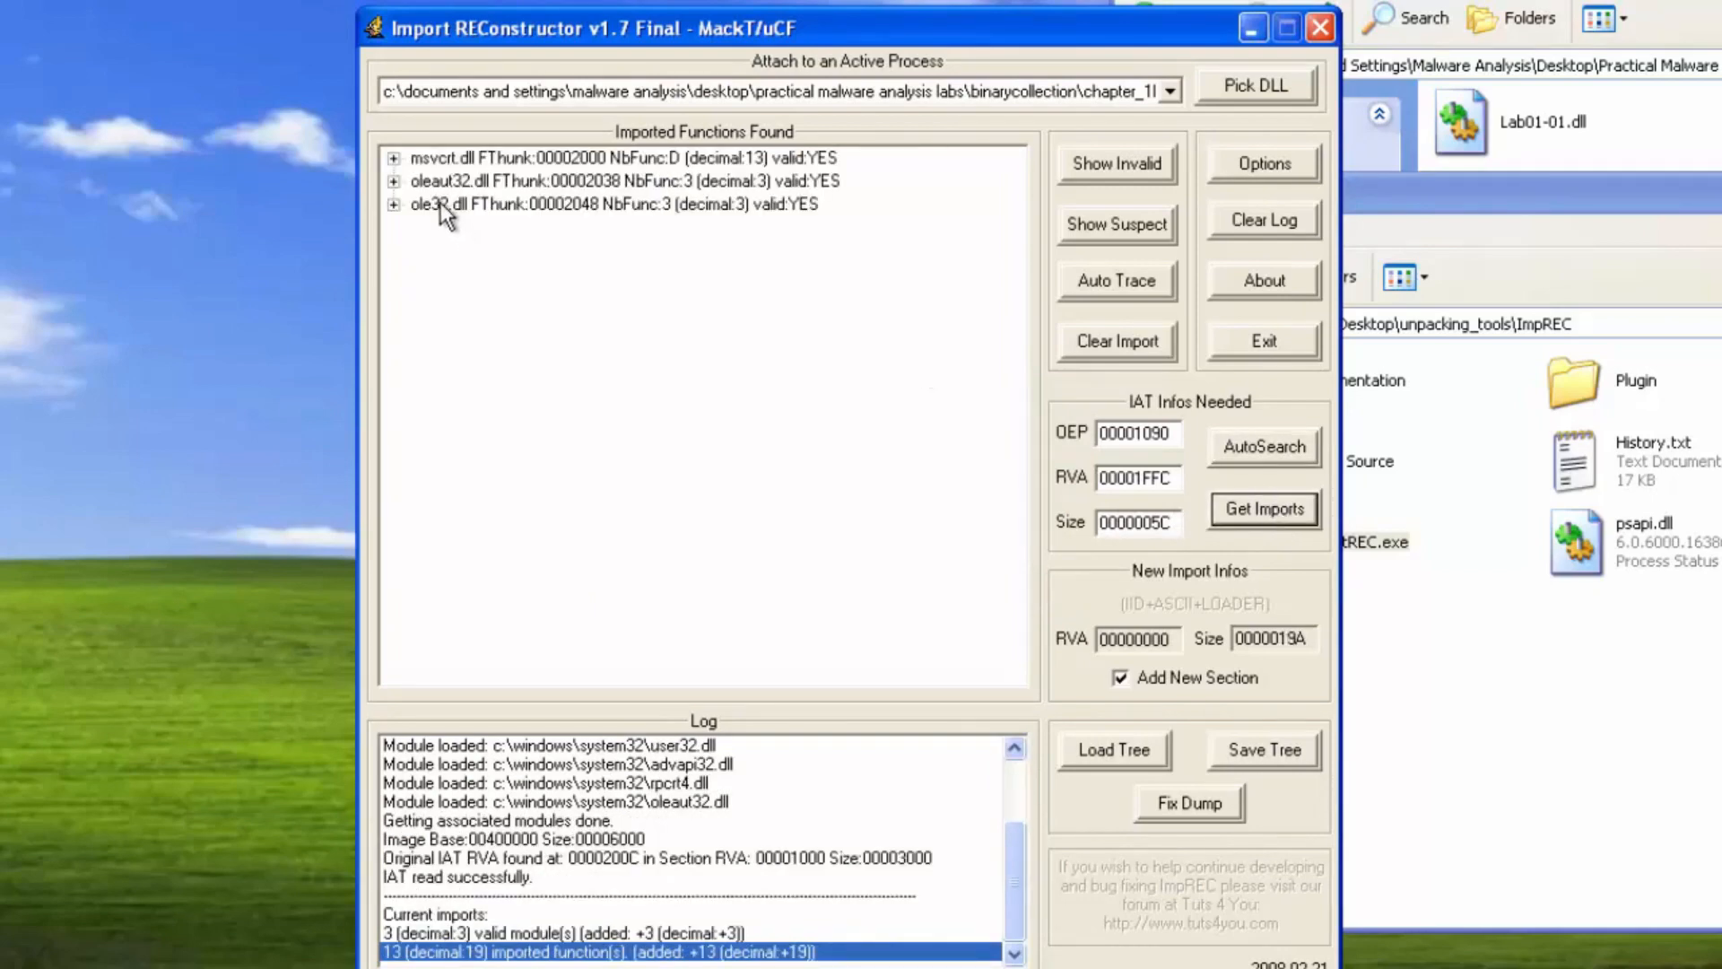
{"action": "left_click", "coordinate": [401, 161]}
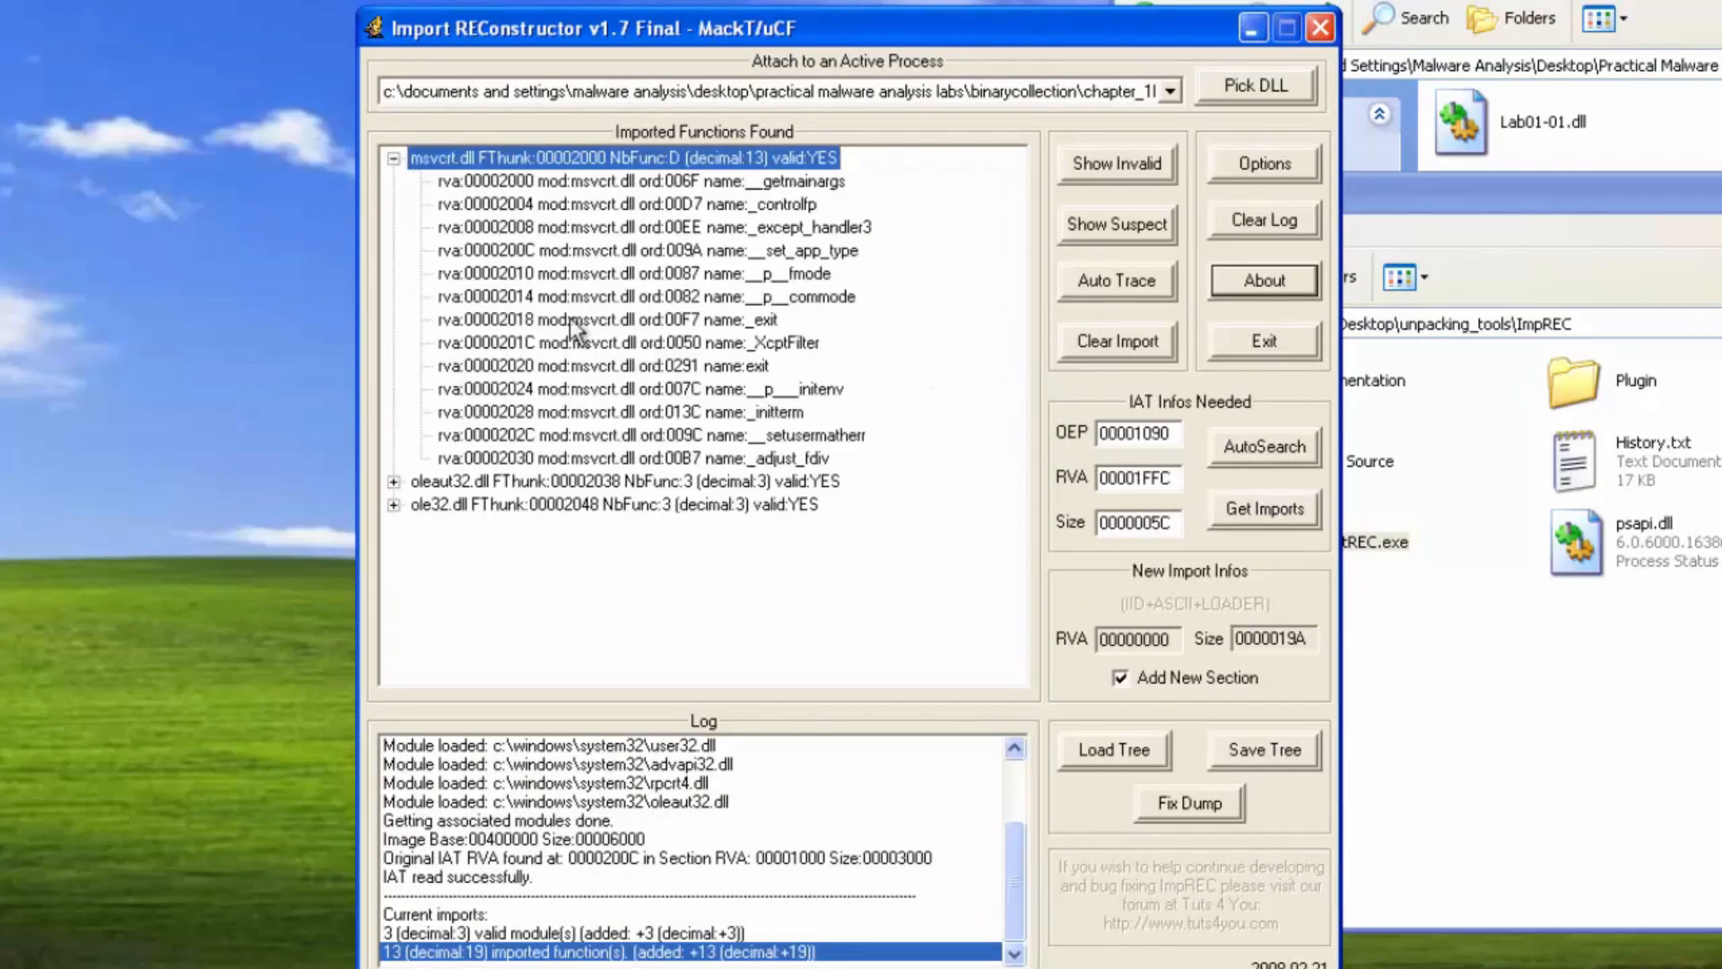
{"action": "left_click", "coordinate": [393, 481]}
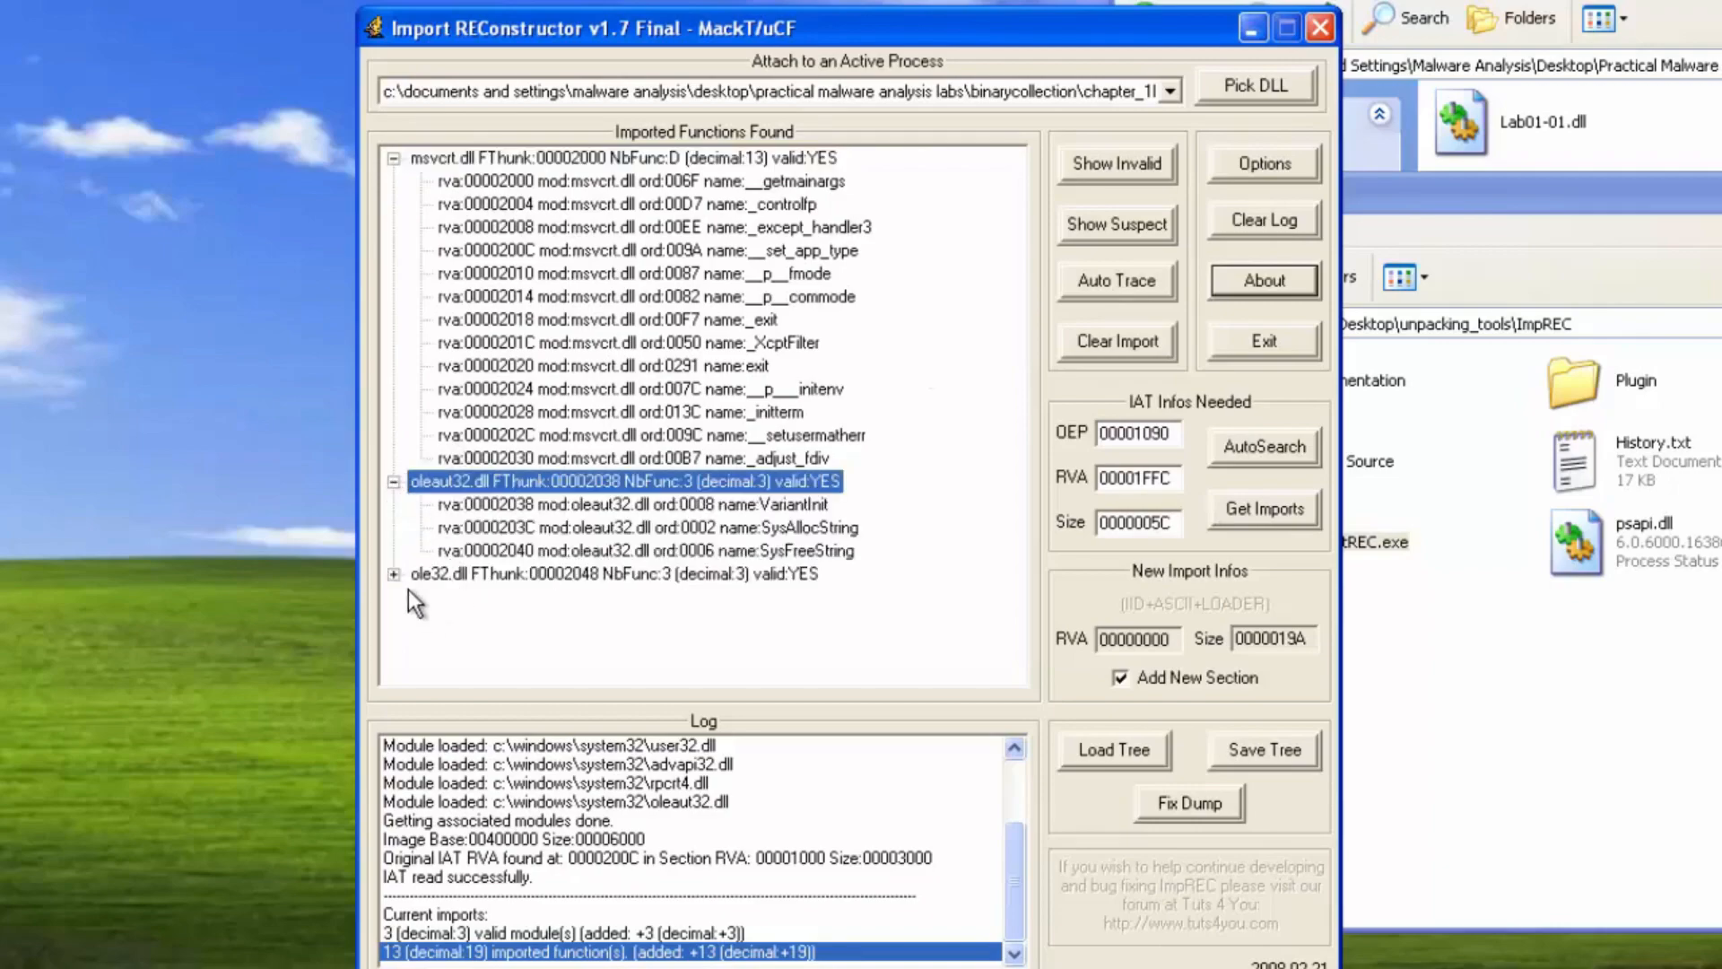
{"action": "double_click", "coordinate": [416, 576]}
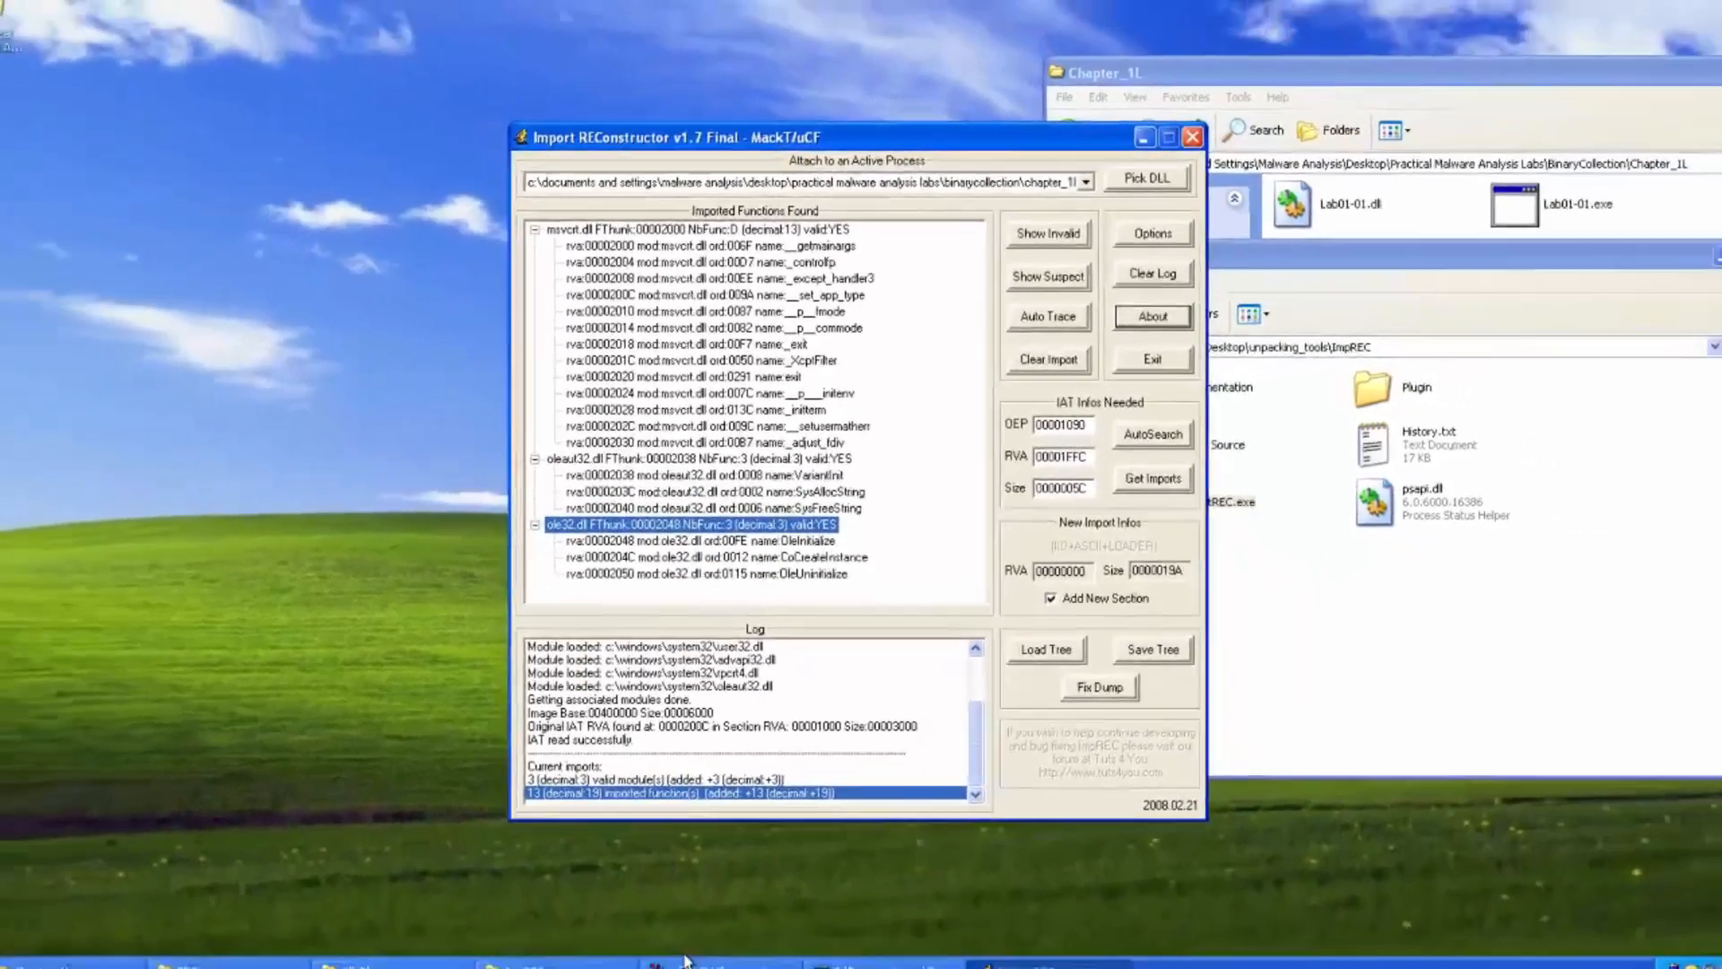
{"action": "left_click", "coordinate": [703, 894]}
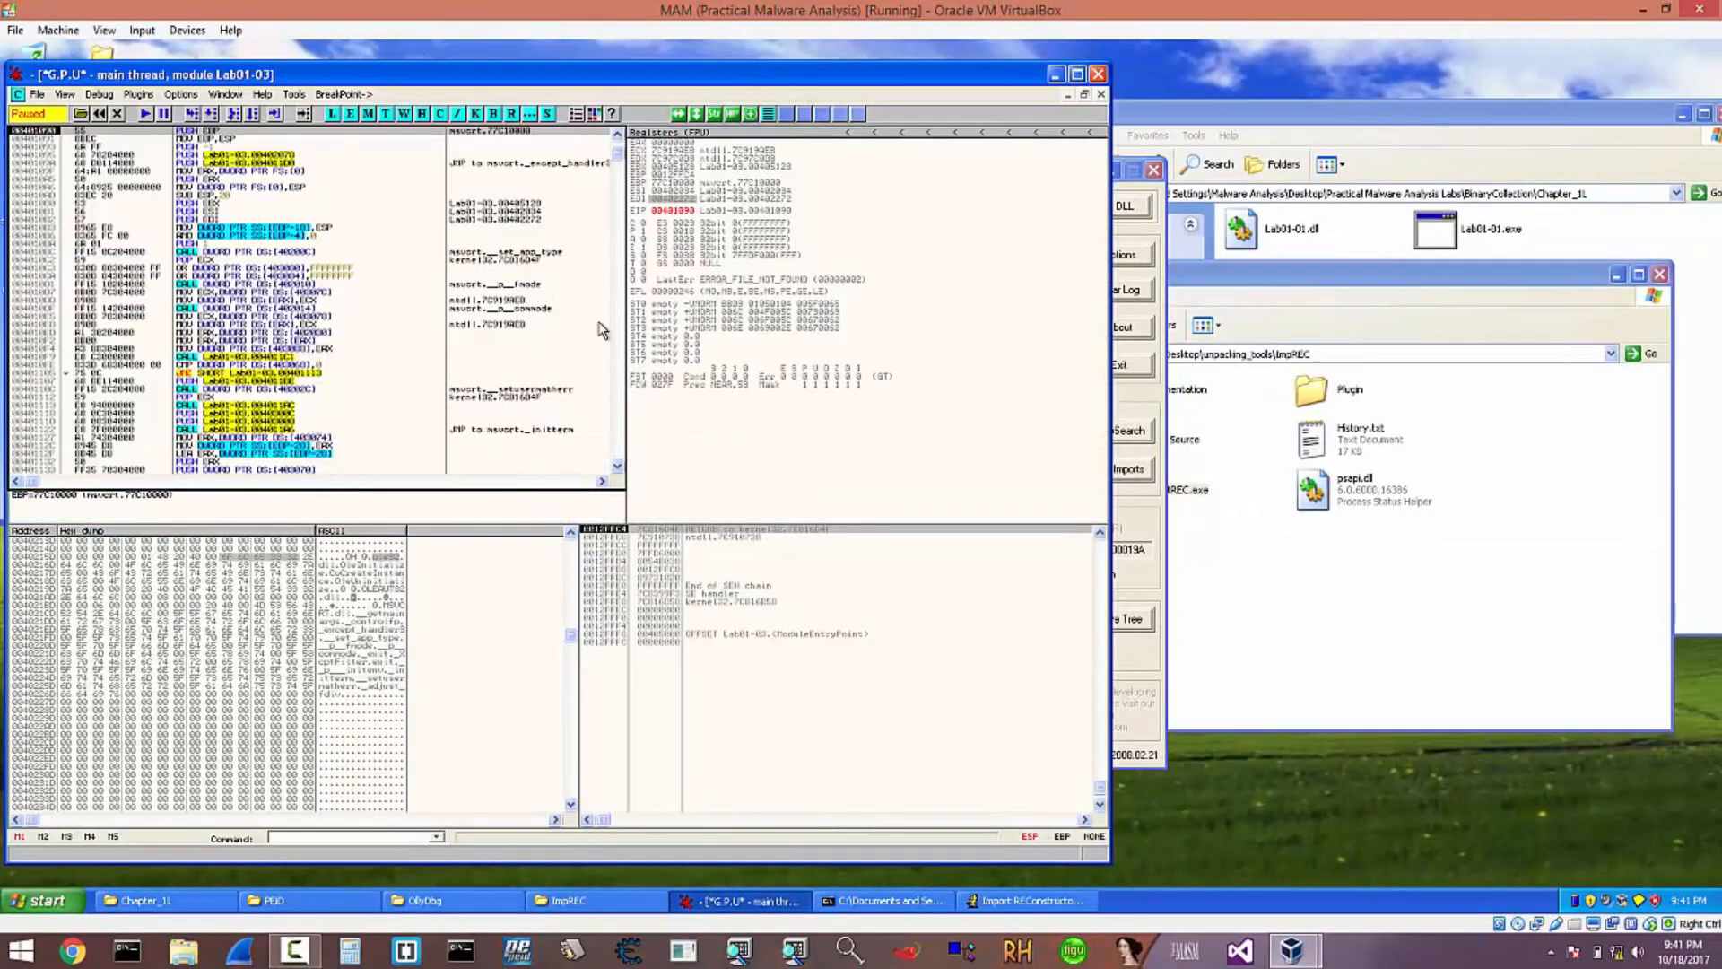
{"action": "right_click", "coordinate": [674, 192]}
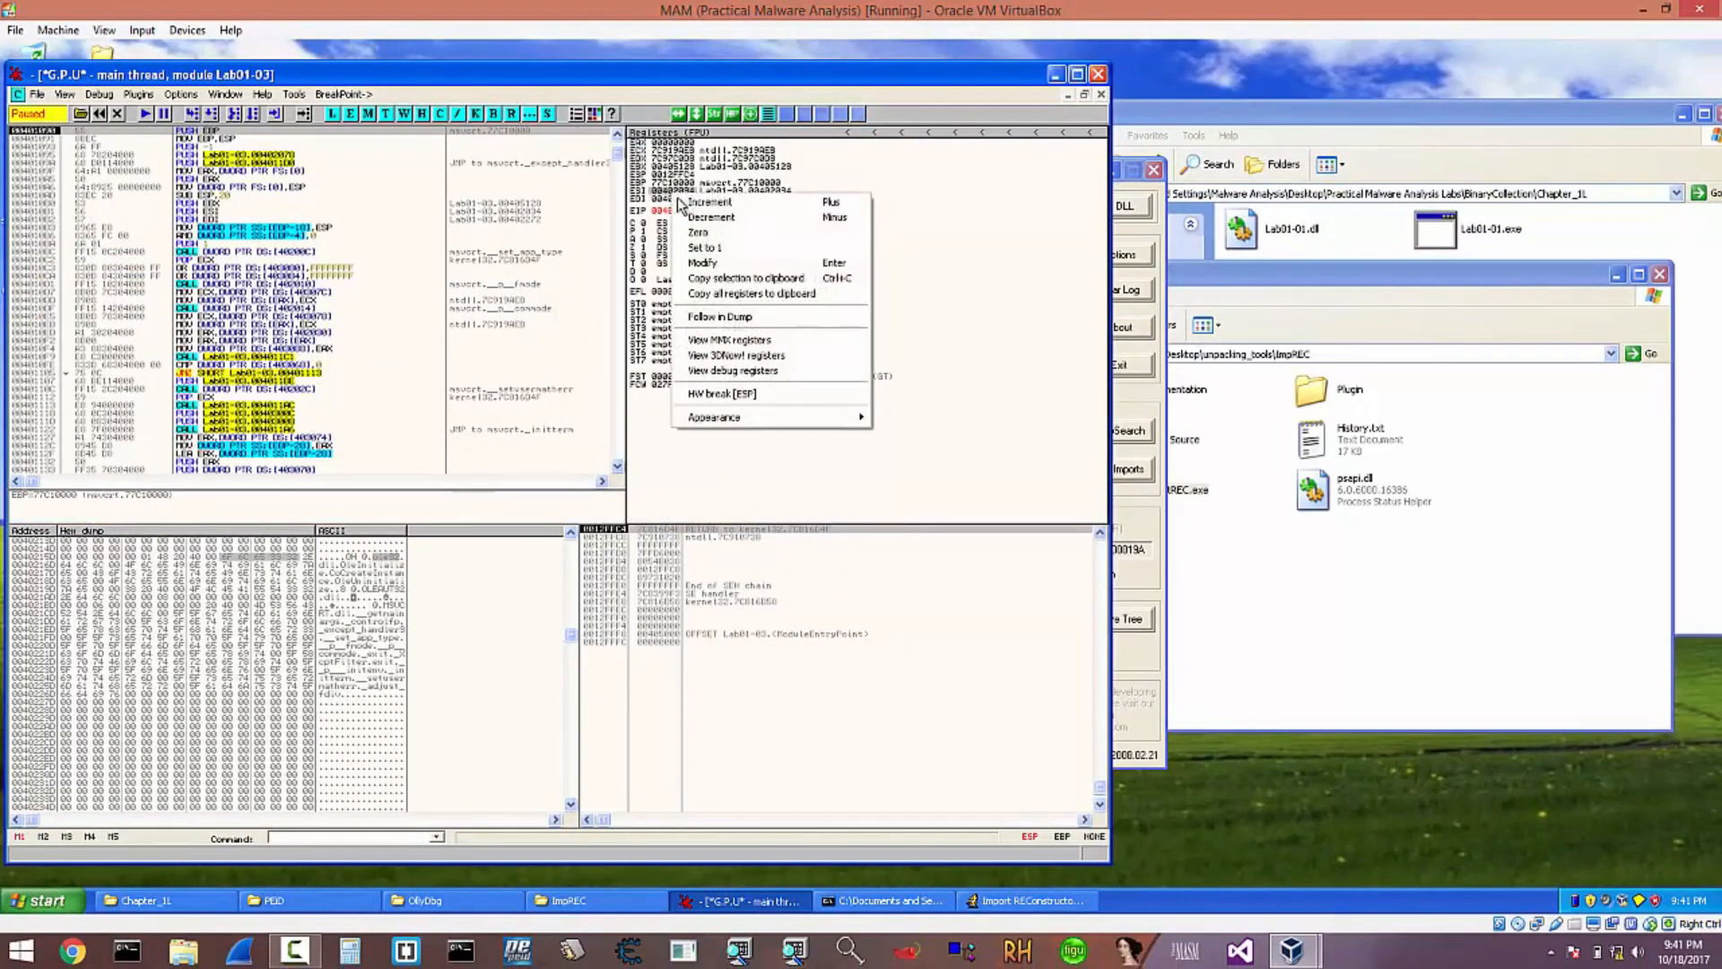
{"action": "left_click", "coordinate": [273, 575]}
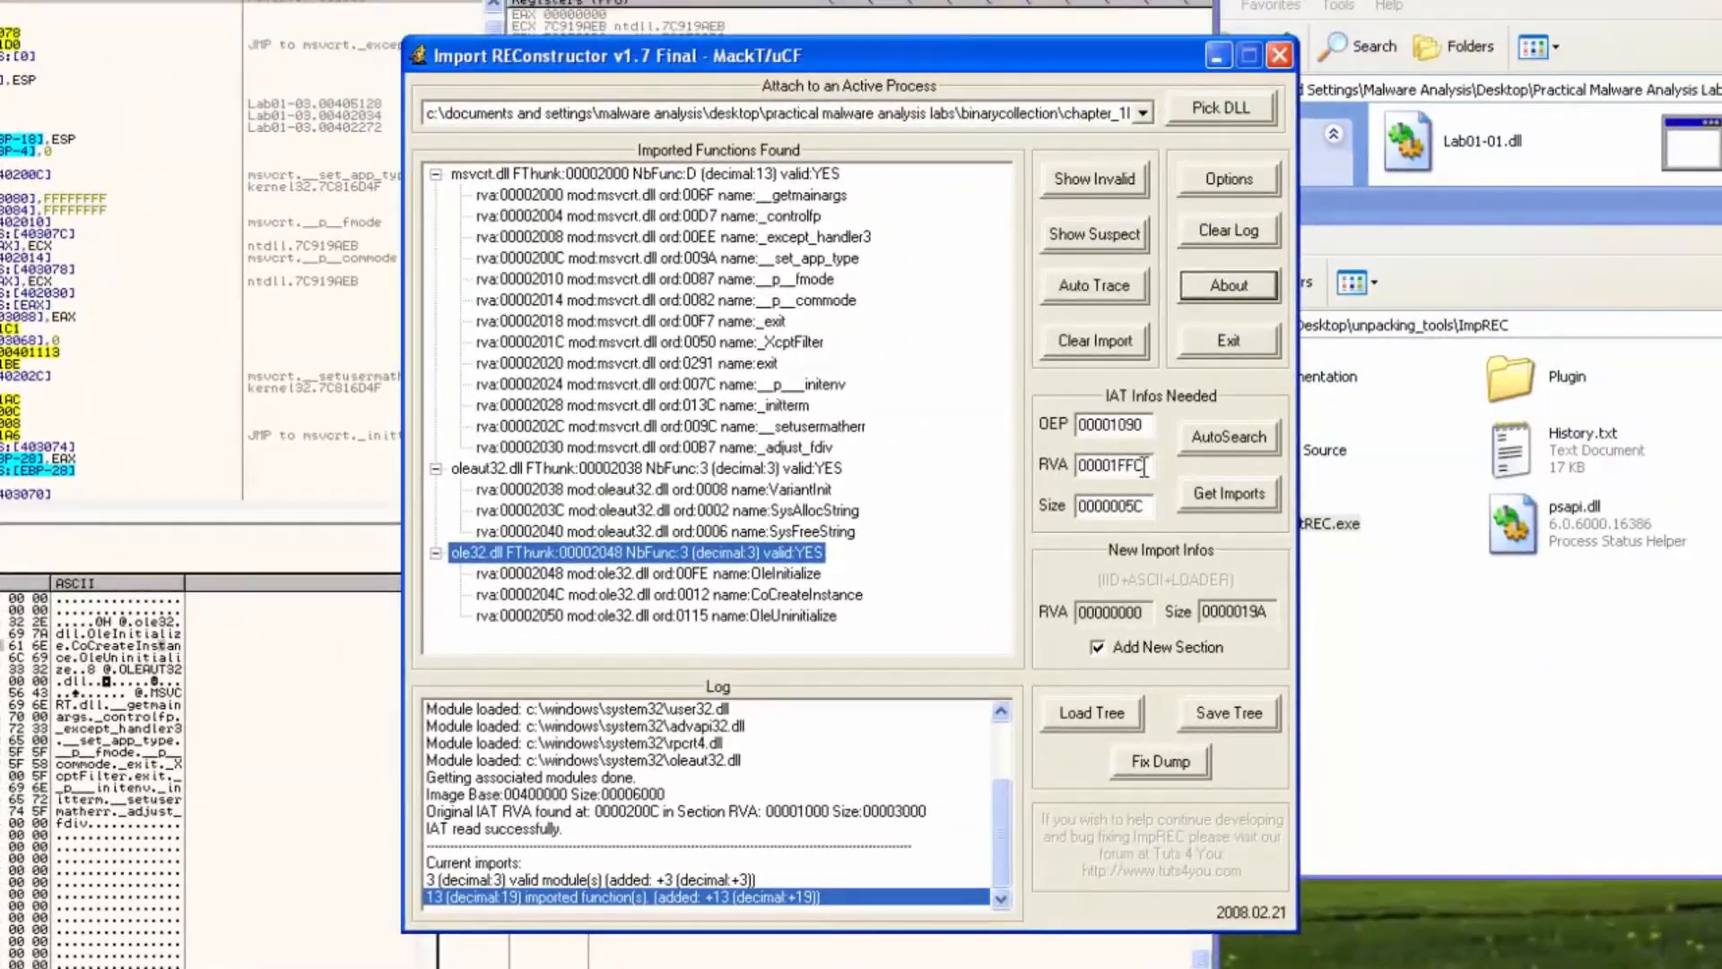
Fix the dump by applying the rebuilt imports to dumped.exe on the Desktop
{"action": "left_click", "coordinate": [1163, 759]}
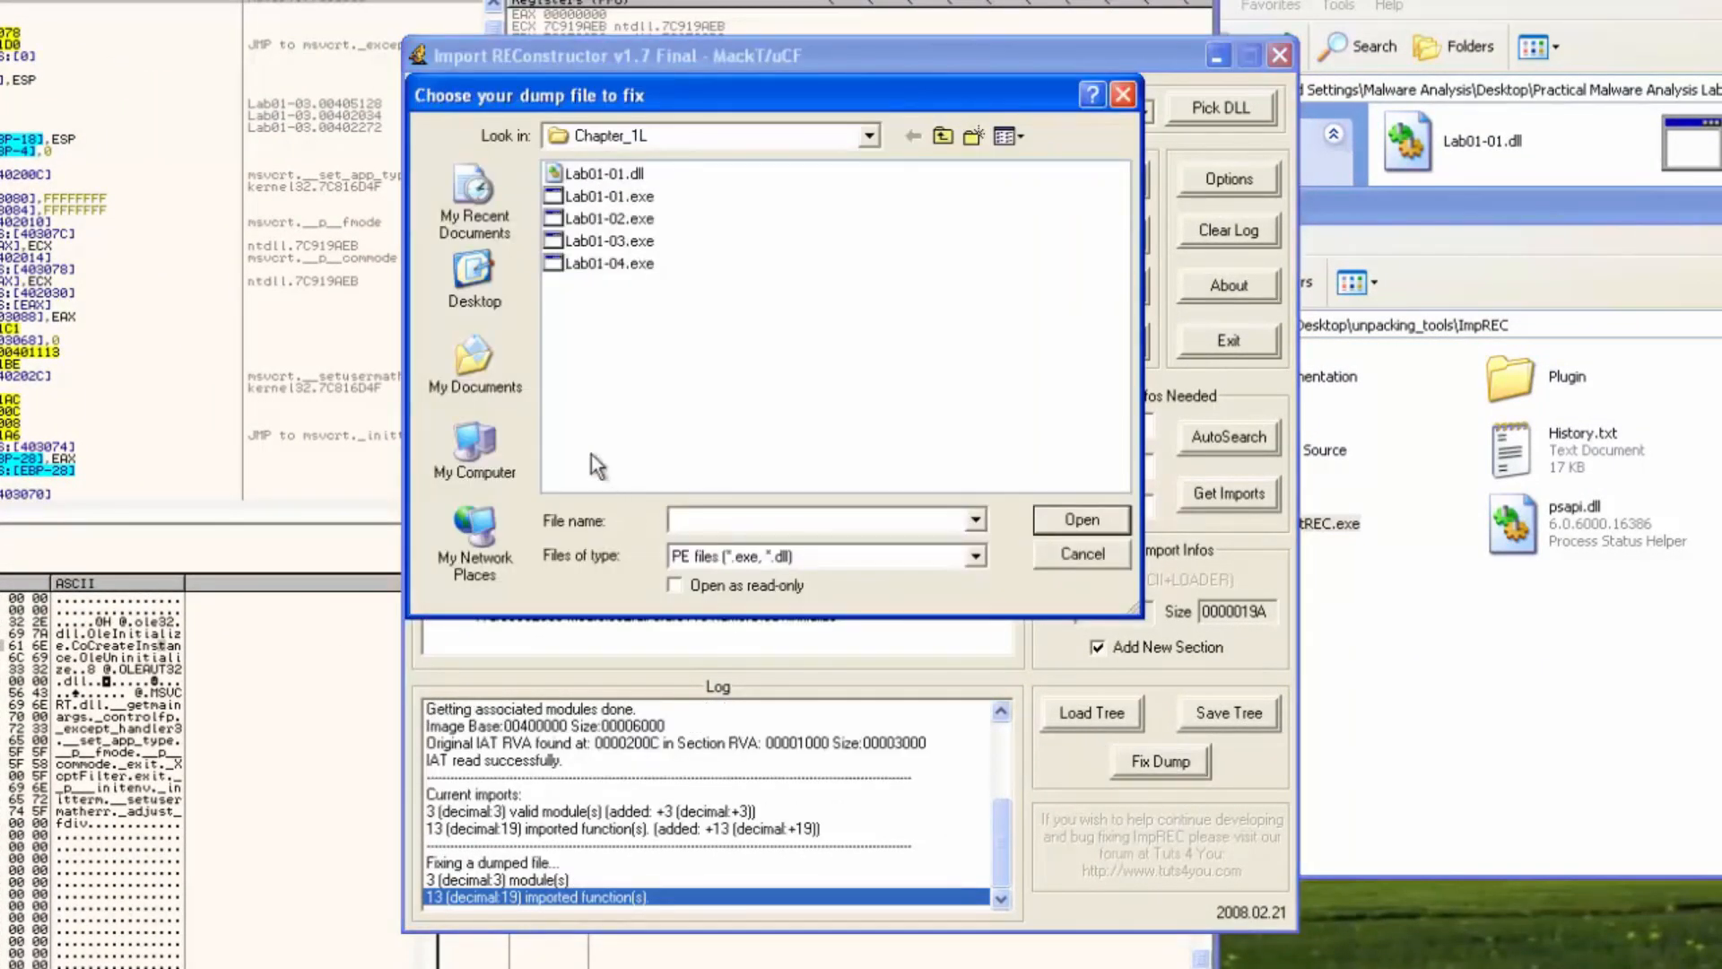
{"action": "left_click", "coordinate": [499, 289]}
{"action": "left_click", "coordinate": [592, 353]}
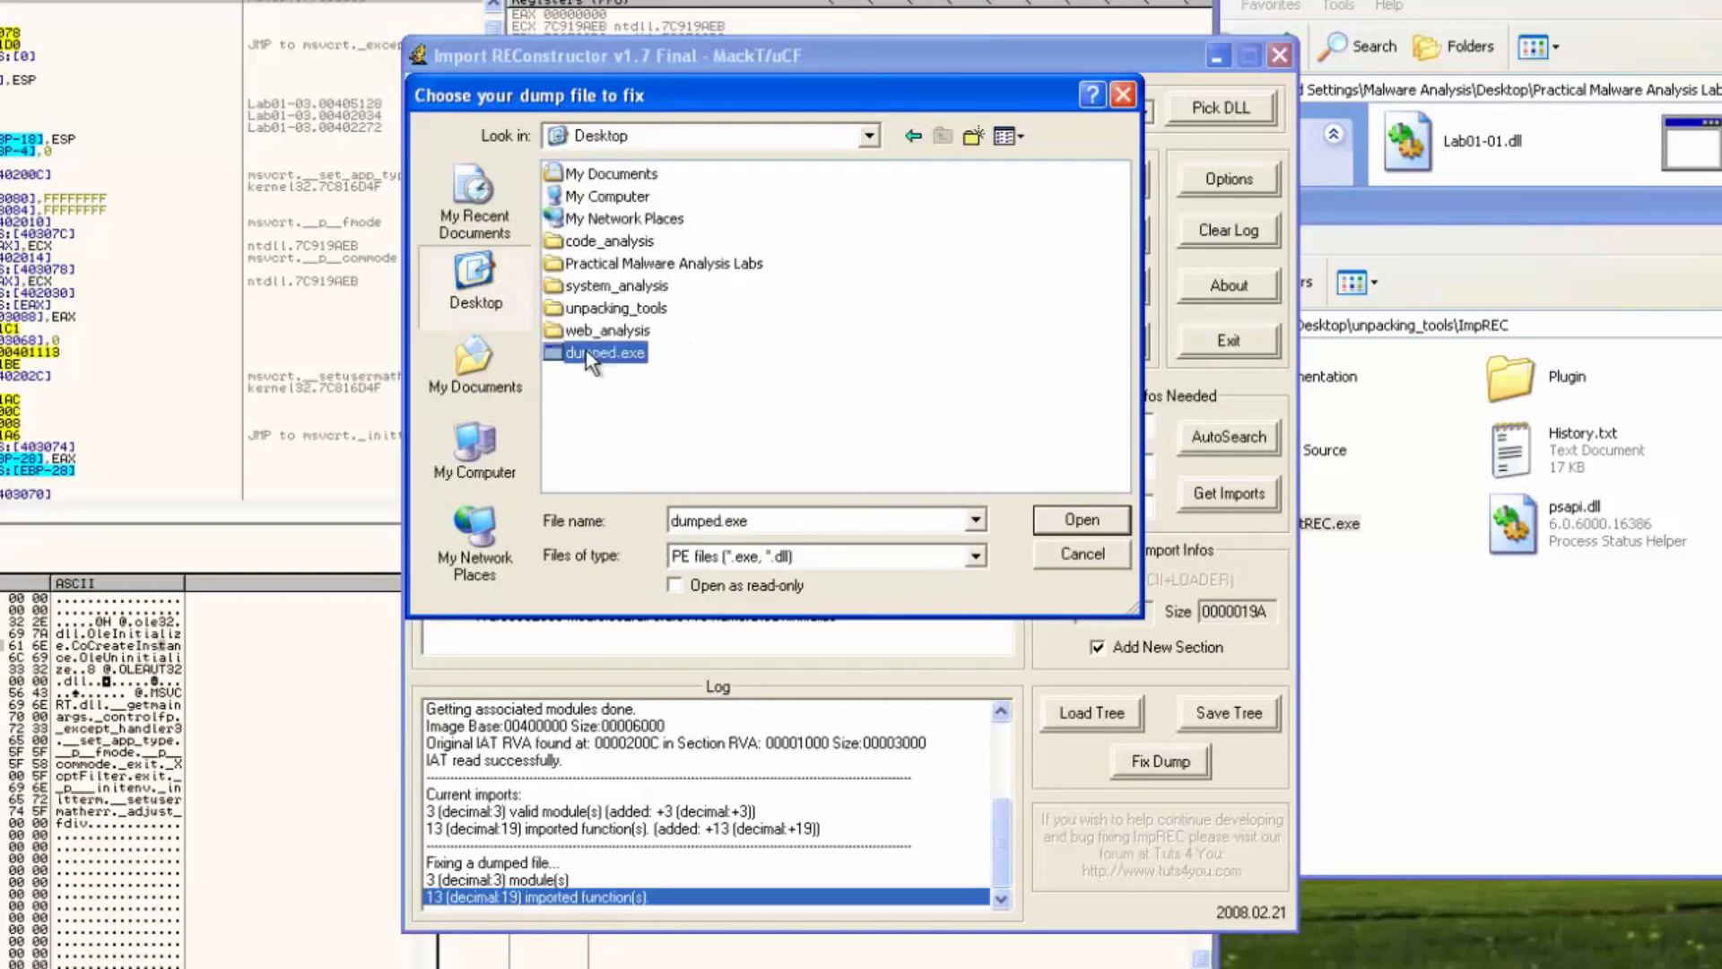
{"action": "left_click", "coordinate": [1079, 524]}
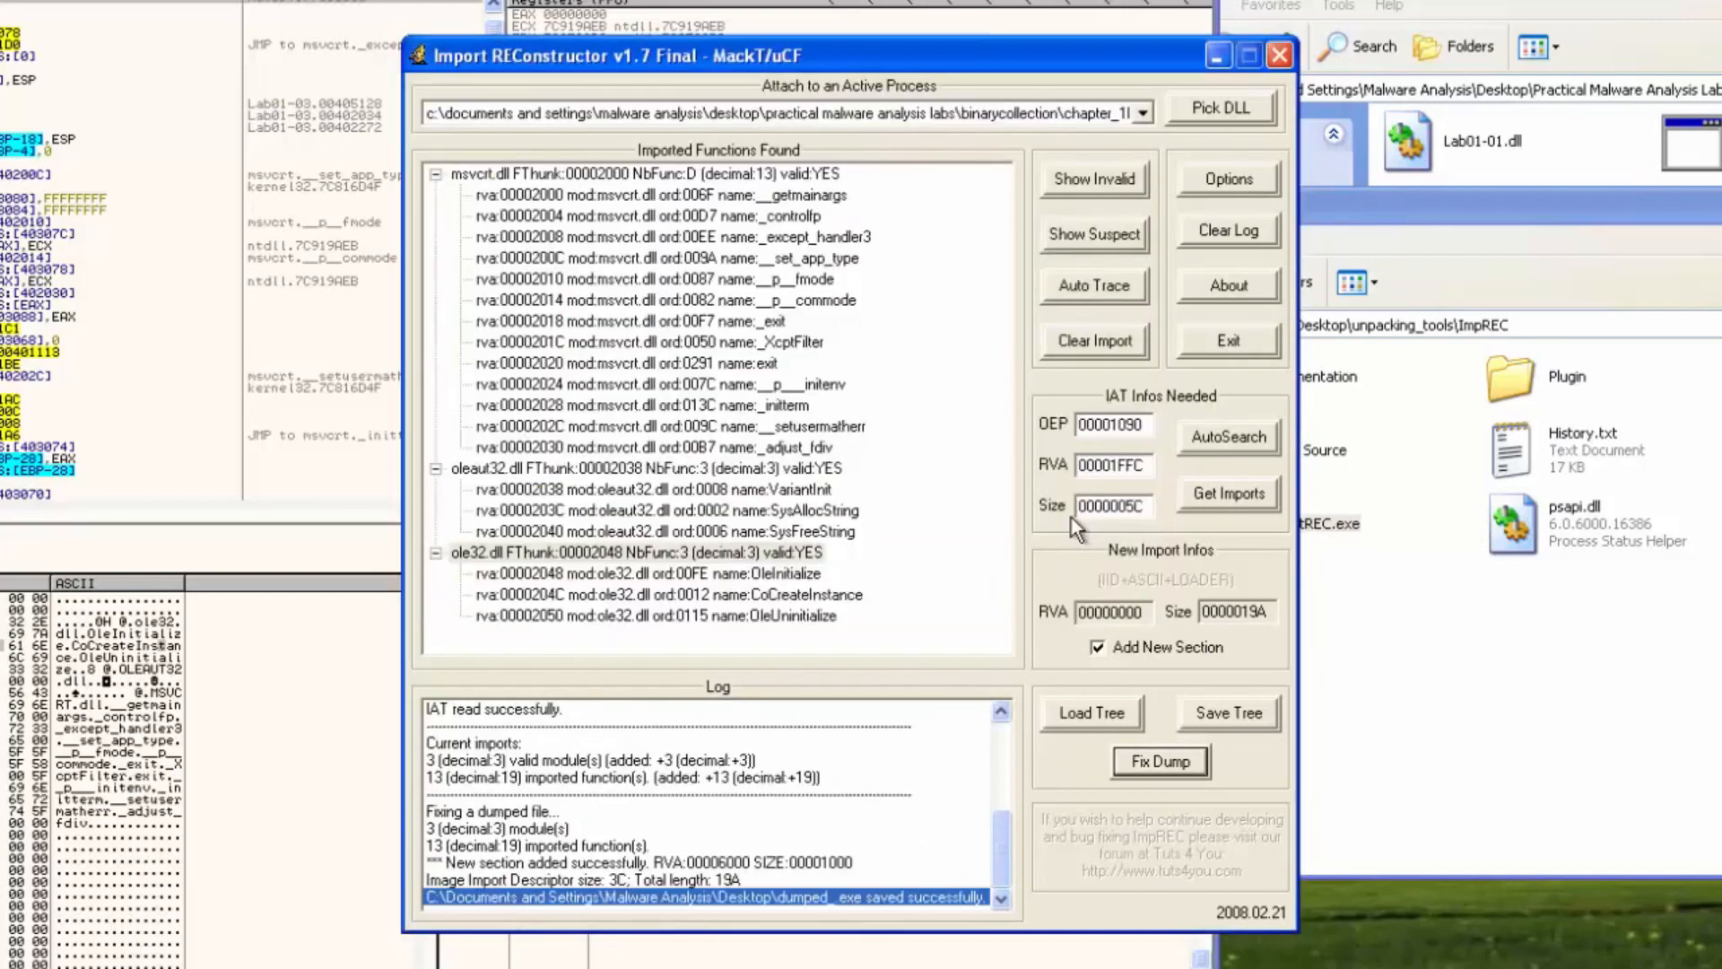
Minimize ImportREC and the open folder windows to clear the desktop
{"action": "left_click", "coordinate": [1210, 67]}
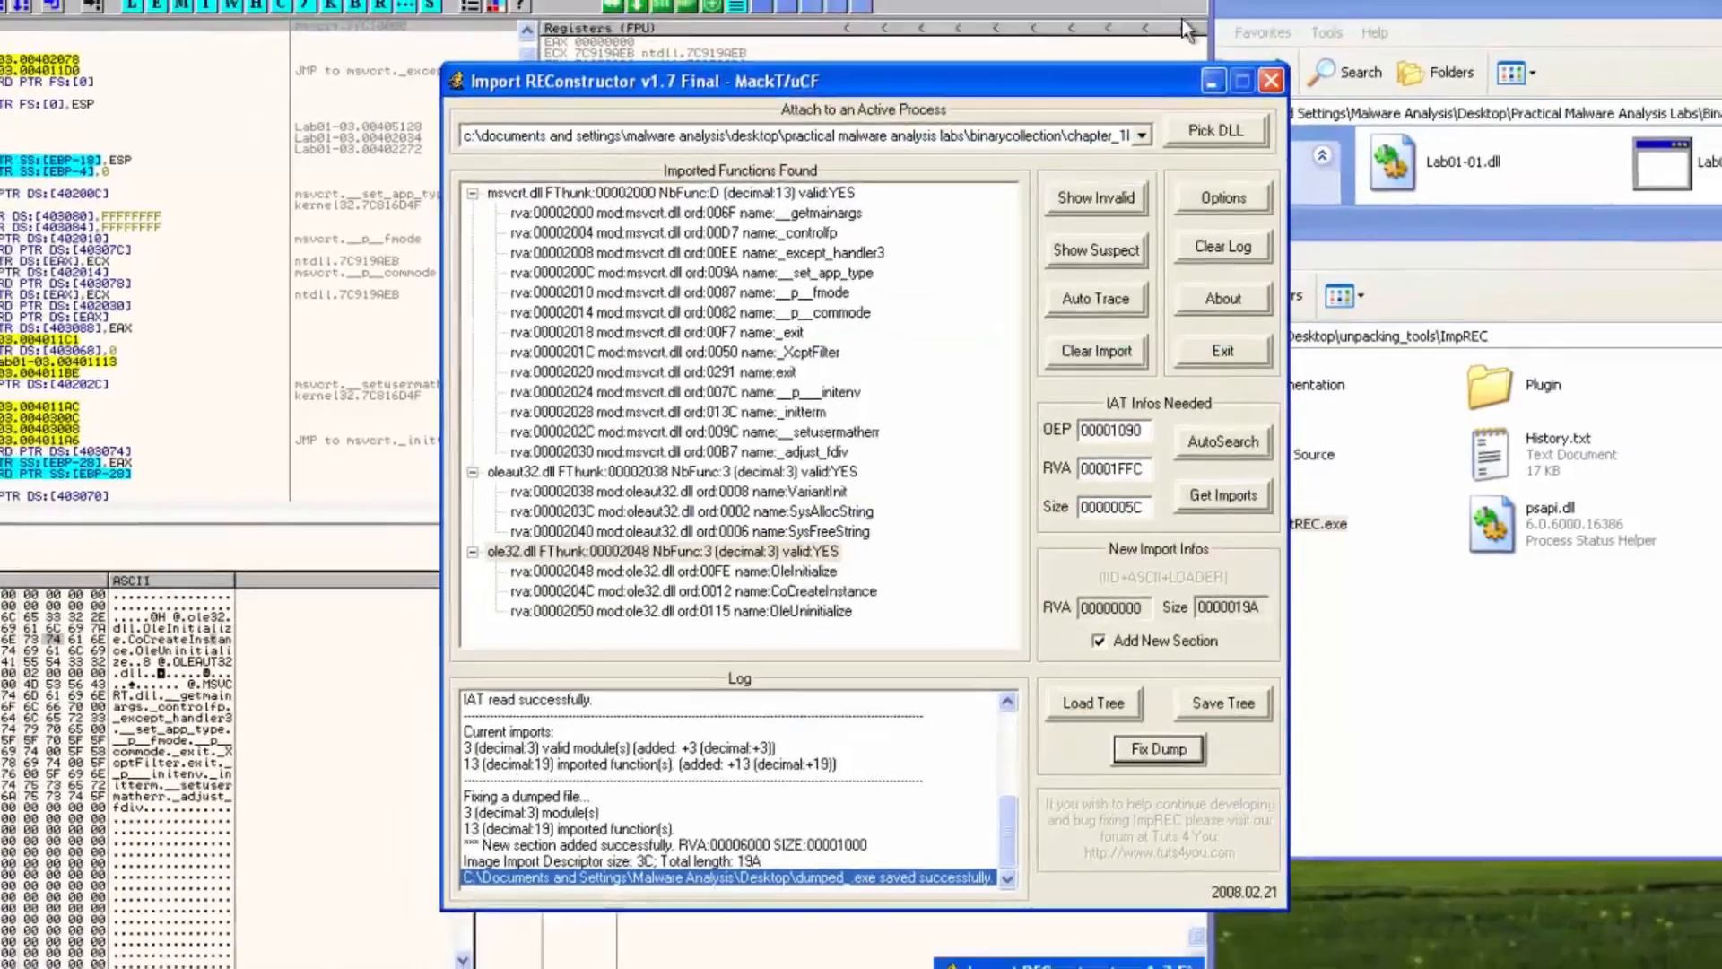
{"action": "left_click", "coordinate": [1134, 27]}
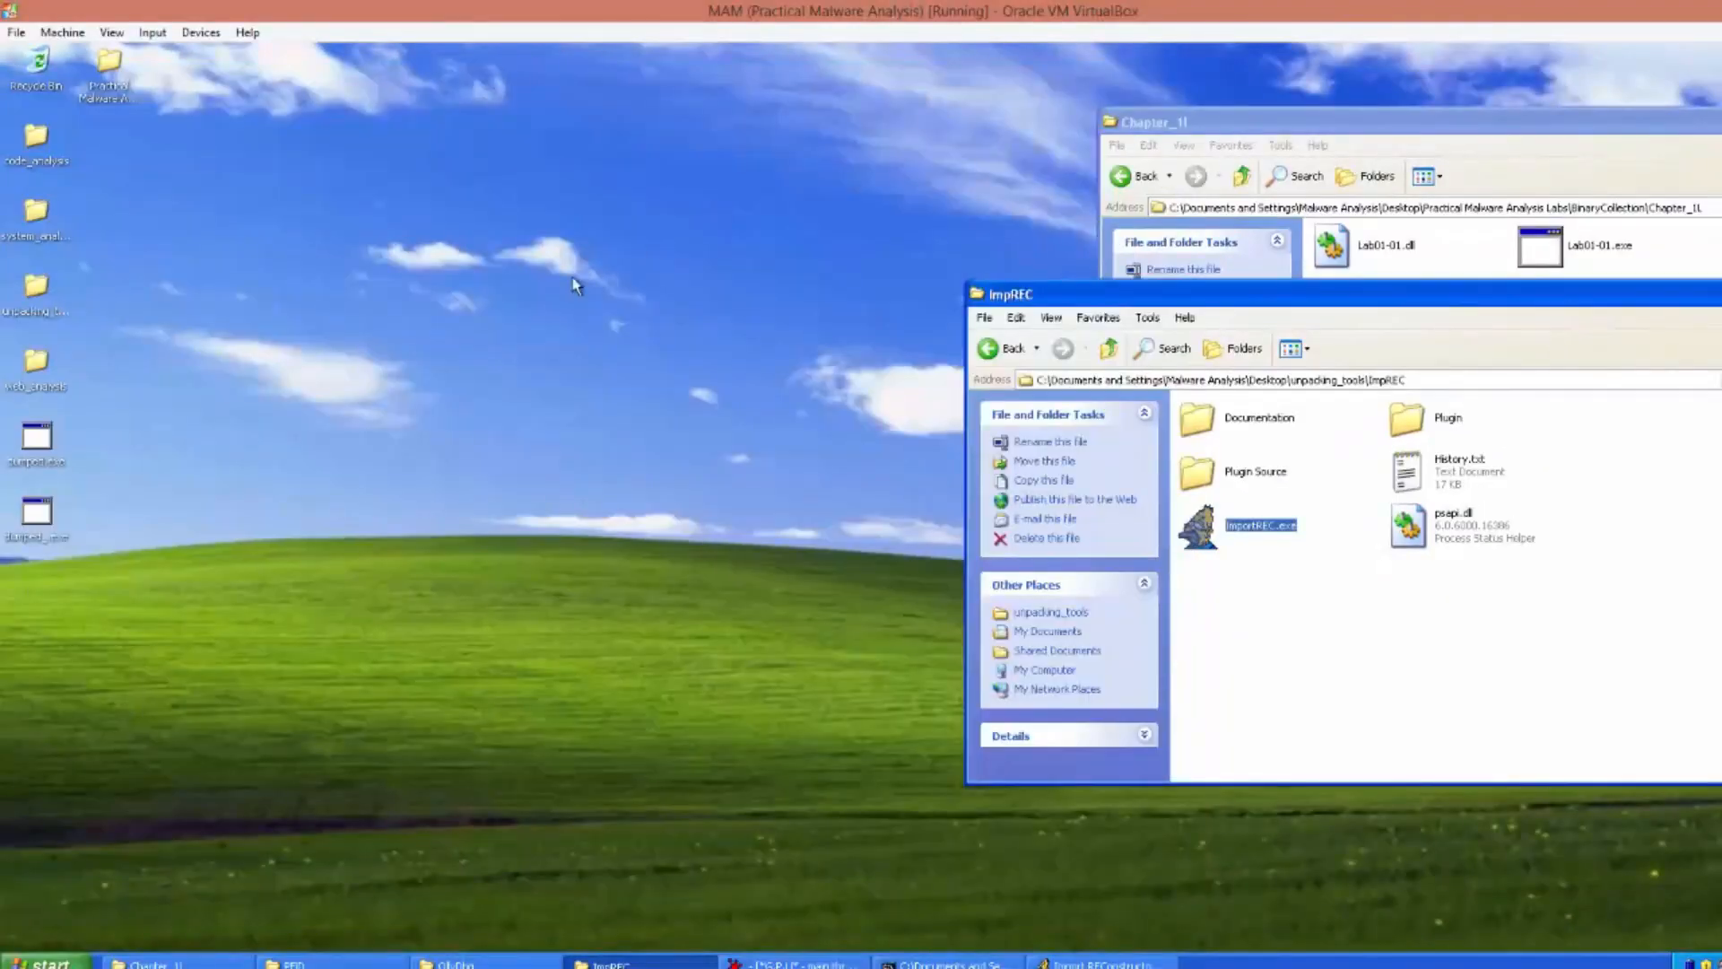
{"action": "left_click", "coordinate": [358, 442]}
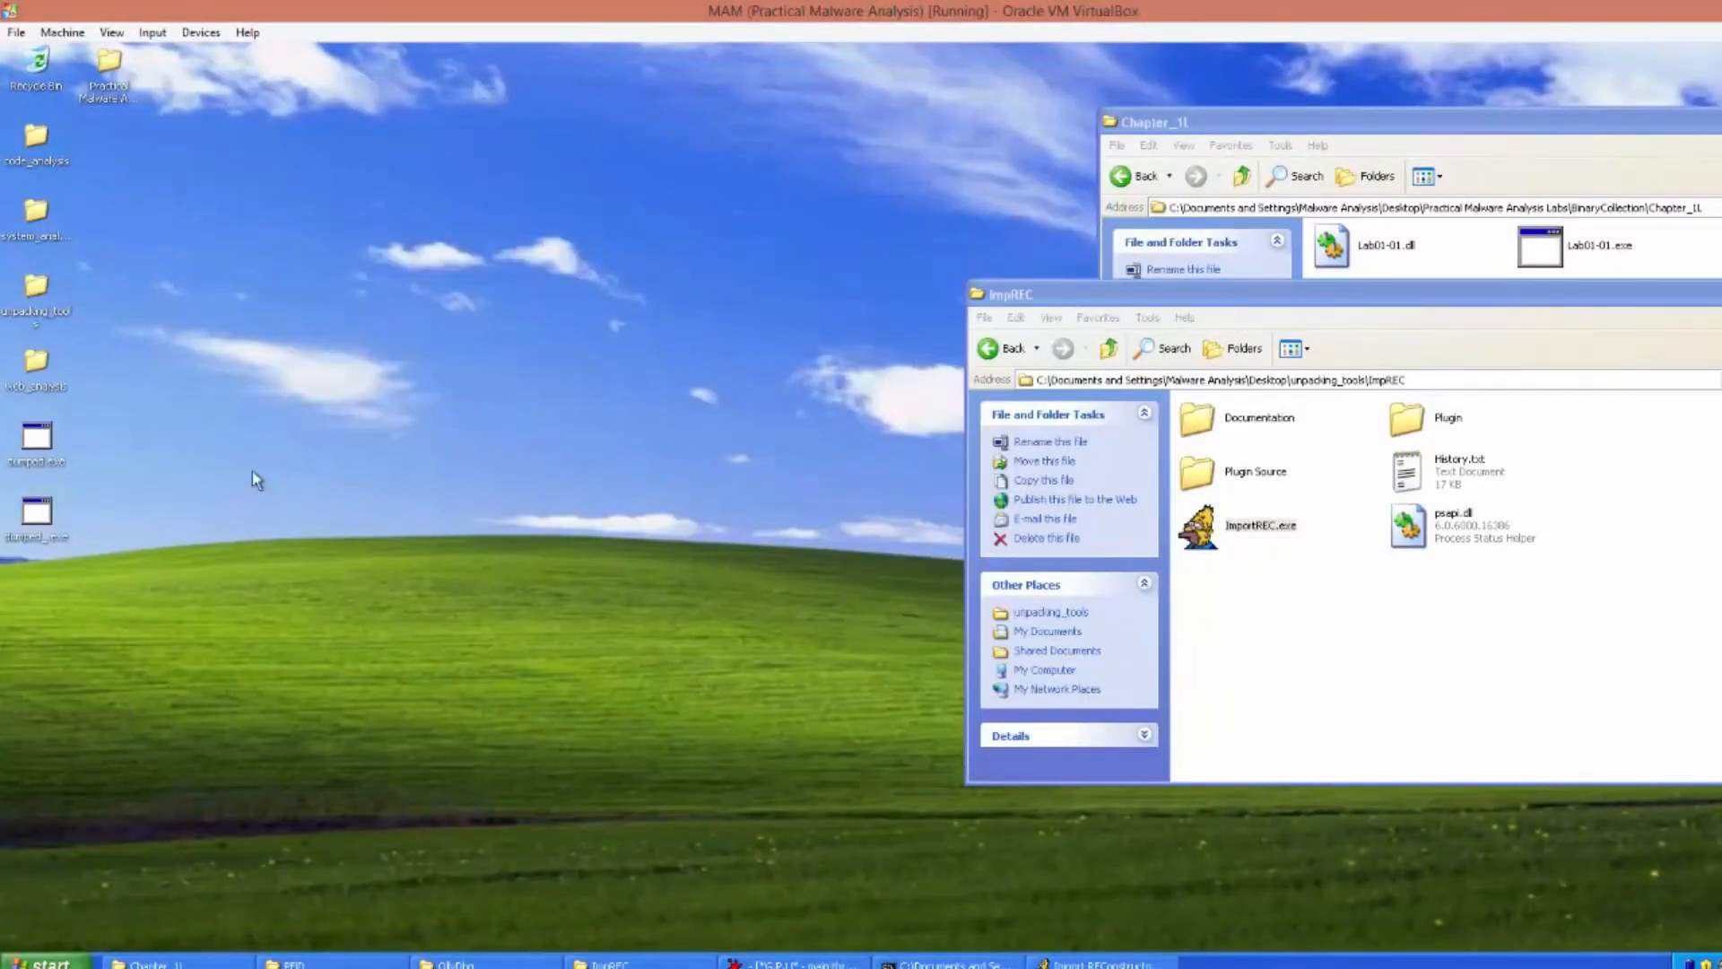
{"action": "left_click", "coordinate": [1719, 294]}
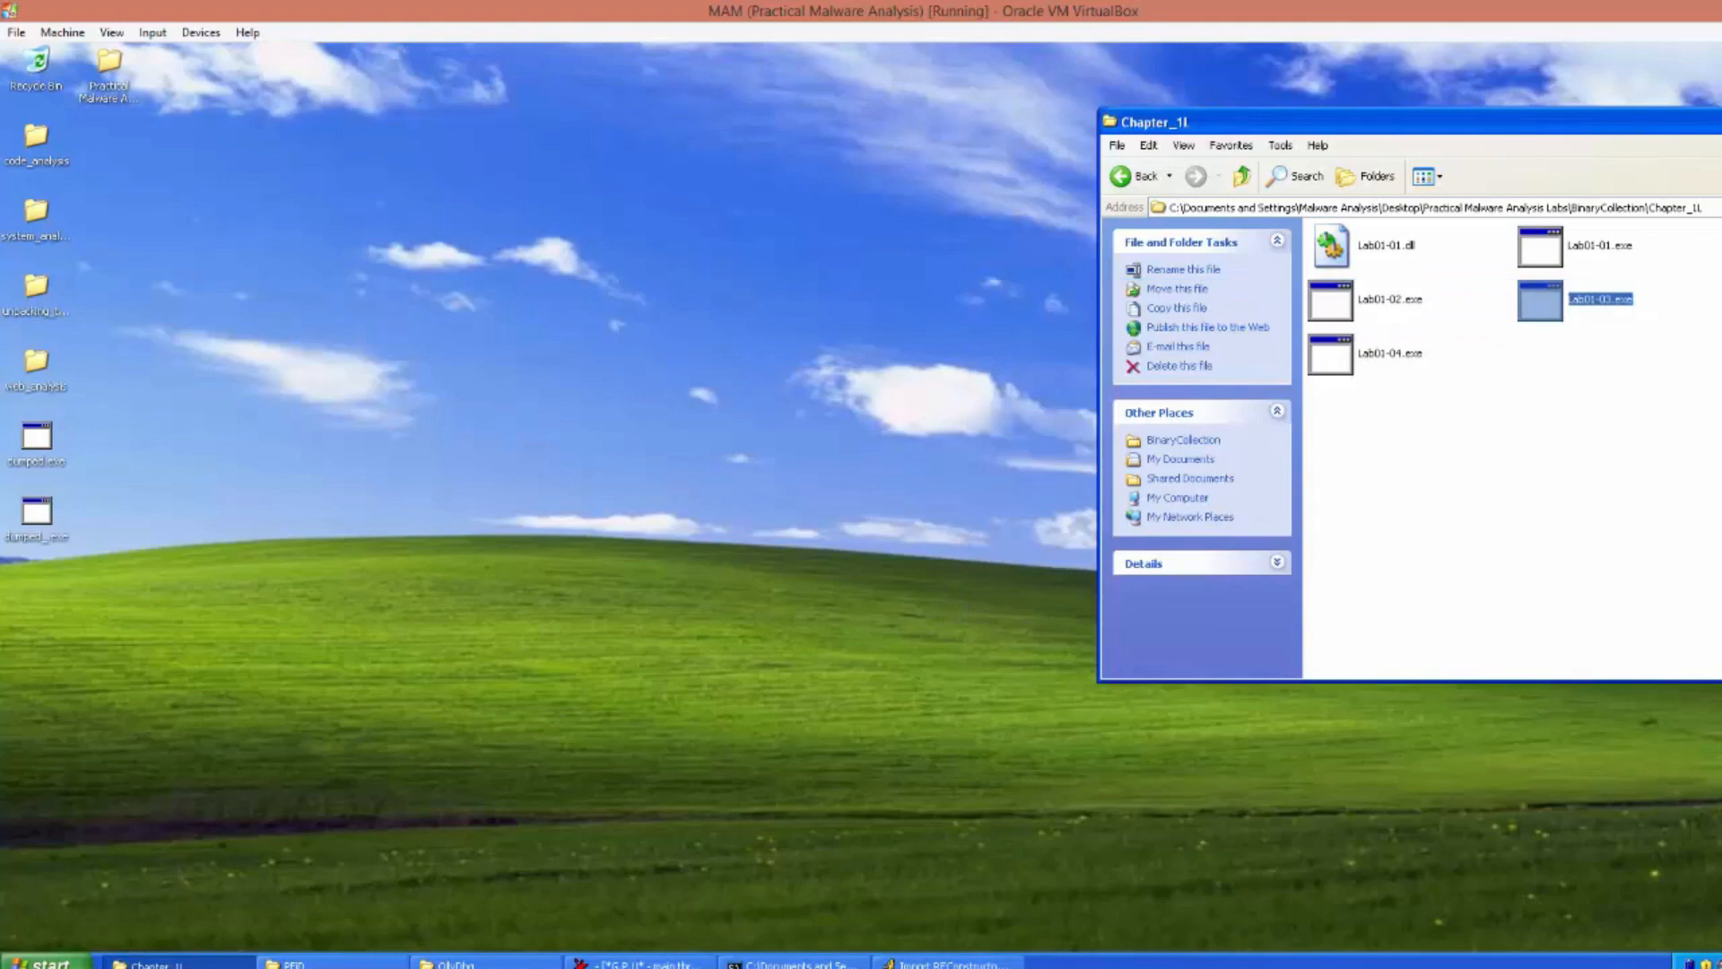
{"action": "left_click", "coordinate": [1719, 122]}
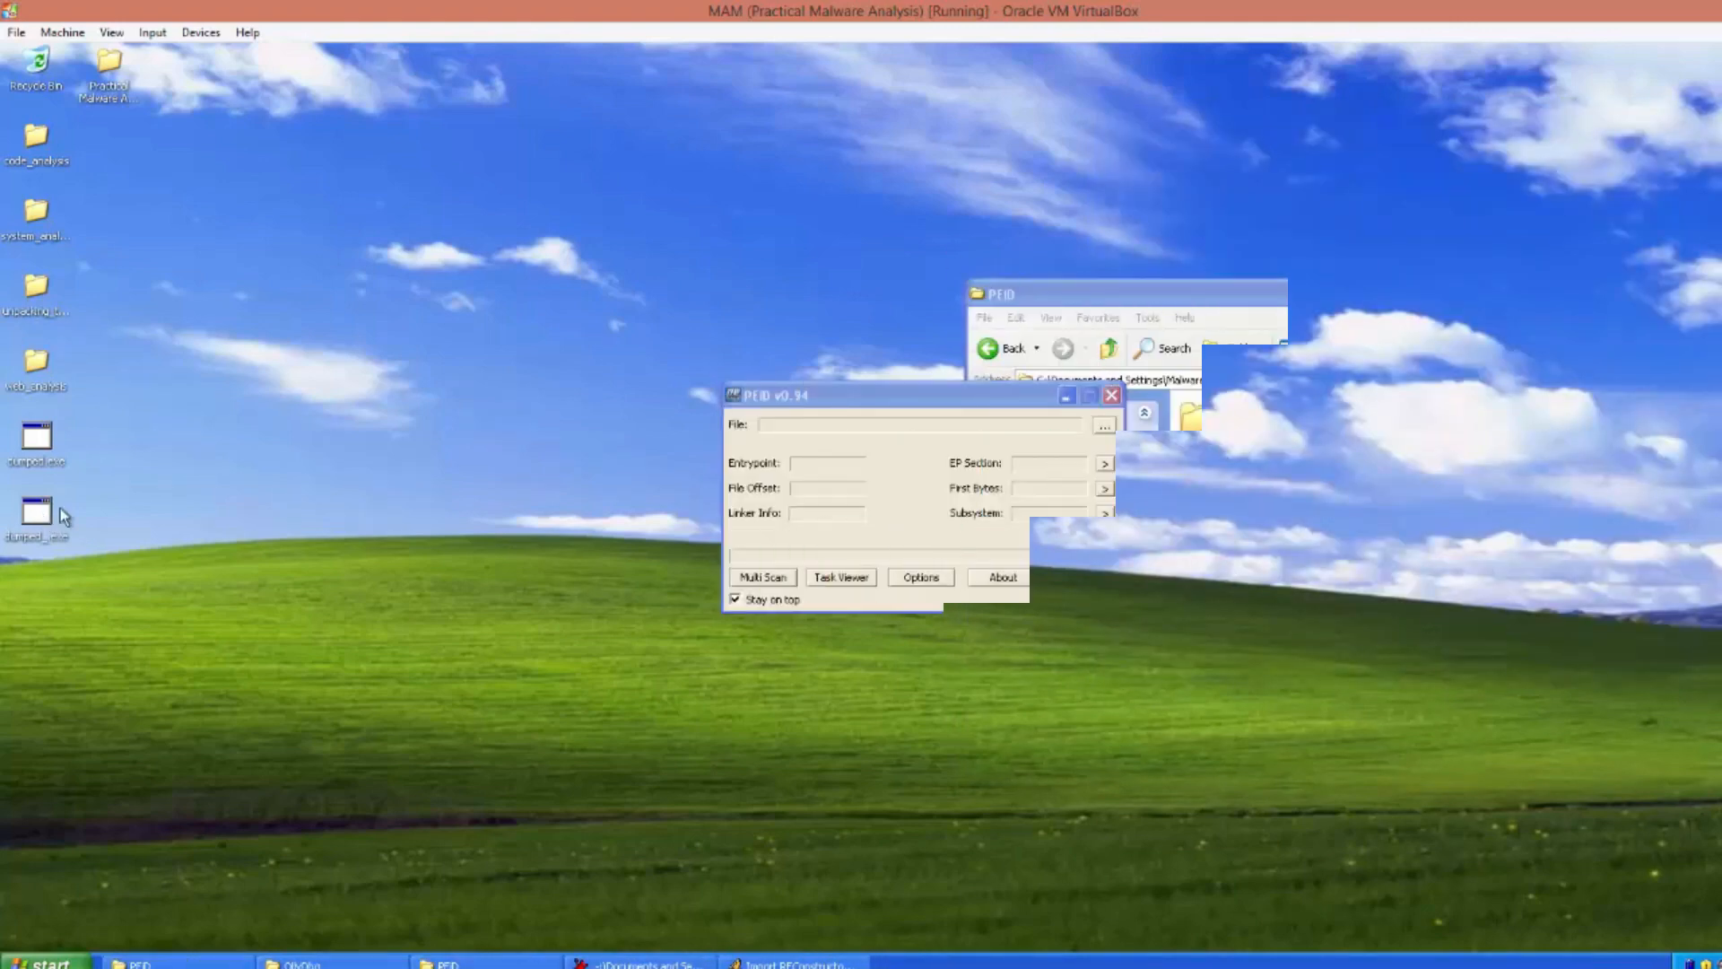
Load dumped_.exe into PEiD and view its detection result and section table
{"action": "left_click_drag", "start_coordinate": [54, 518], "coordinate": [831, 525]}
{"action": "left_click", "coordinate": [809, 572]}
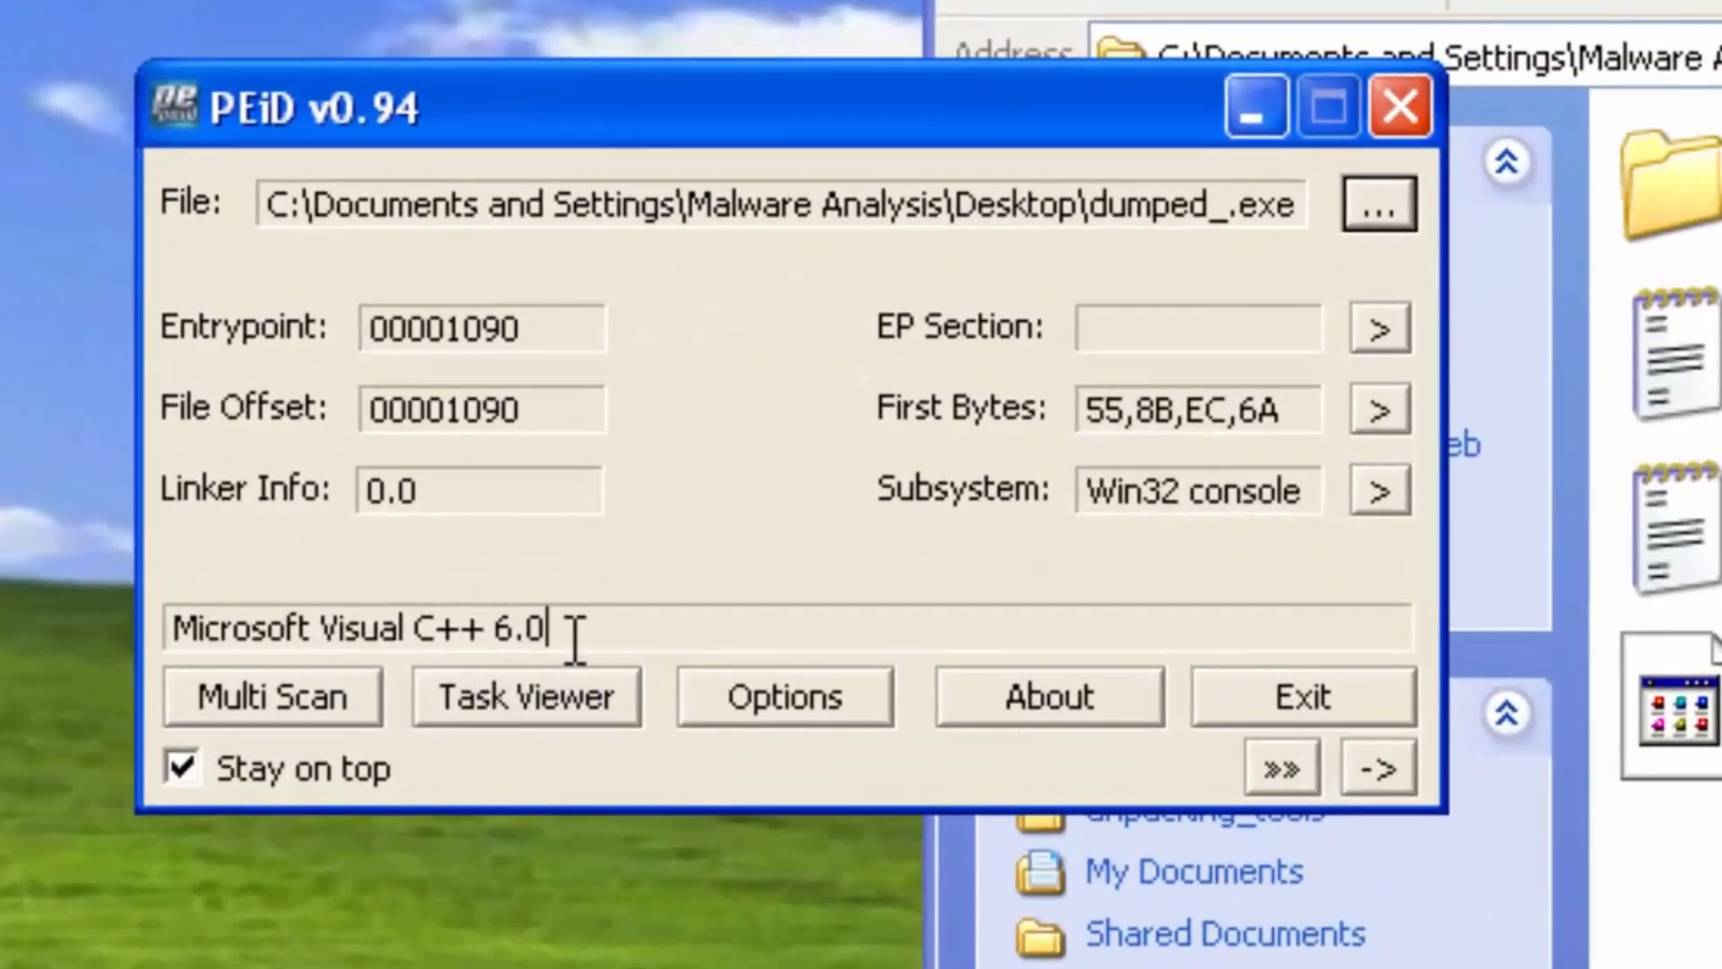
{"action": "left_click_drag", "start_coordinate": [575, 638], "coordinate": [58, 635]}
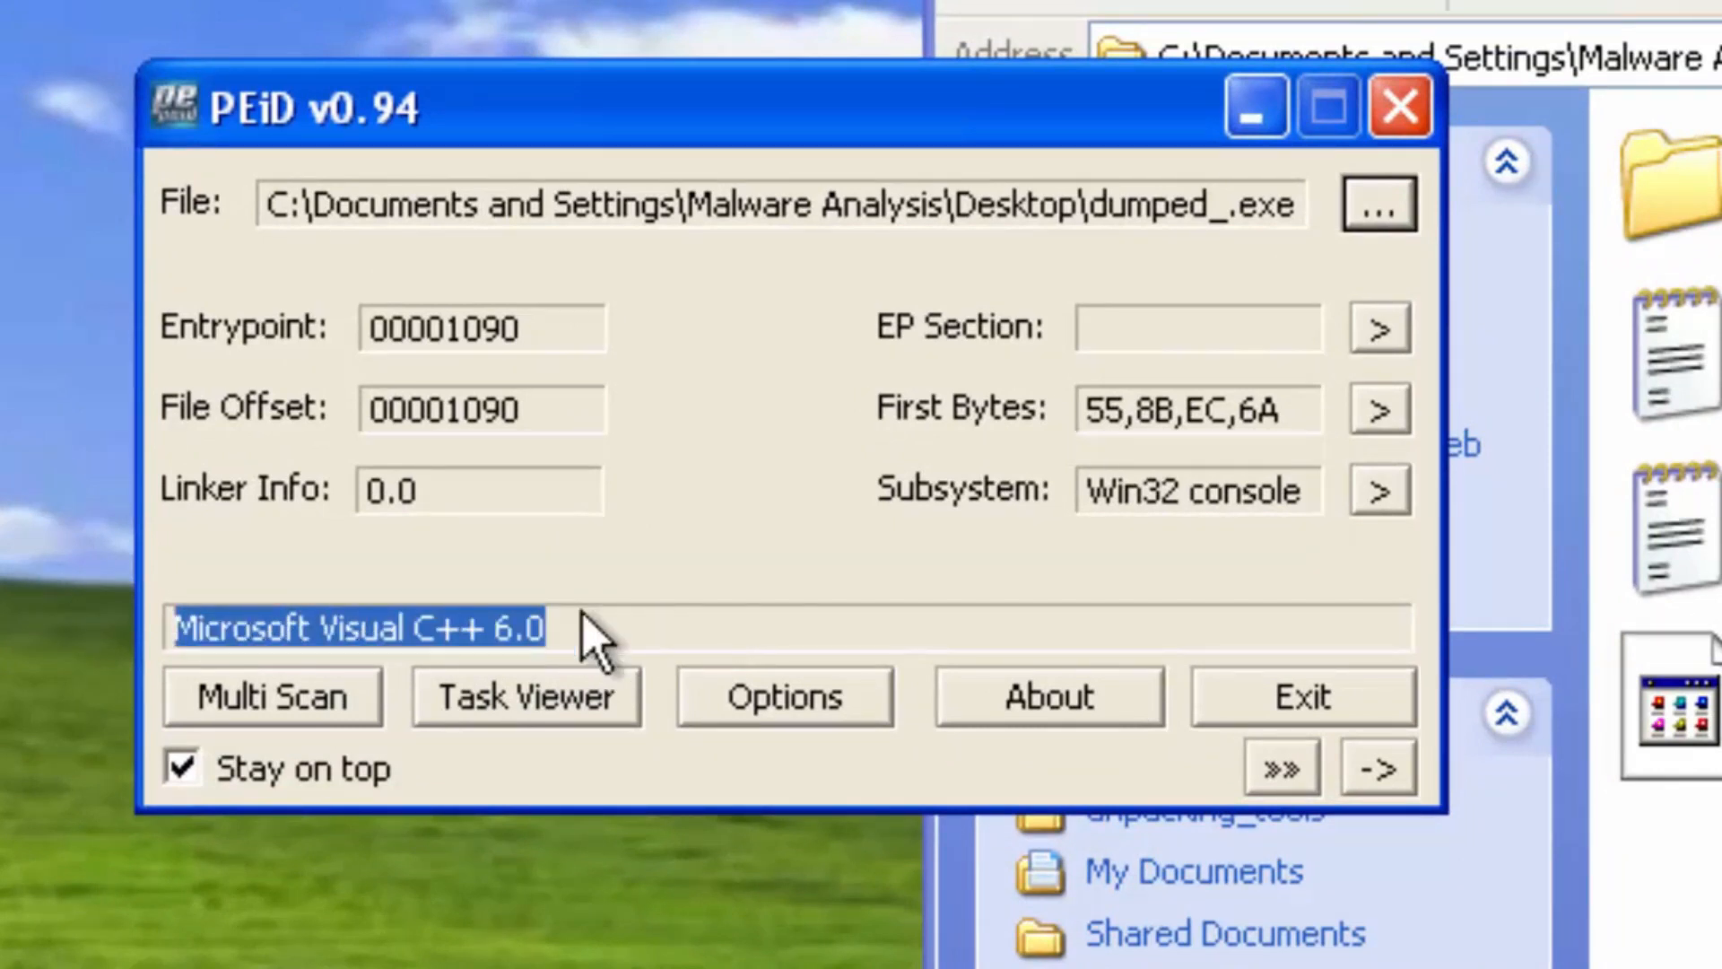
{"action": "left_click", "coordinate": [1386, 339]}
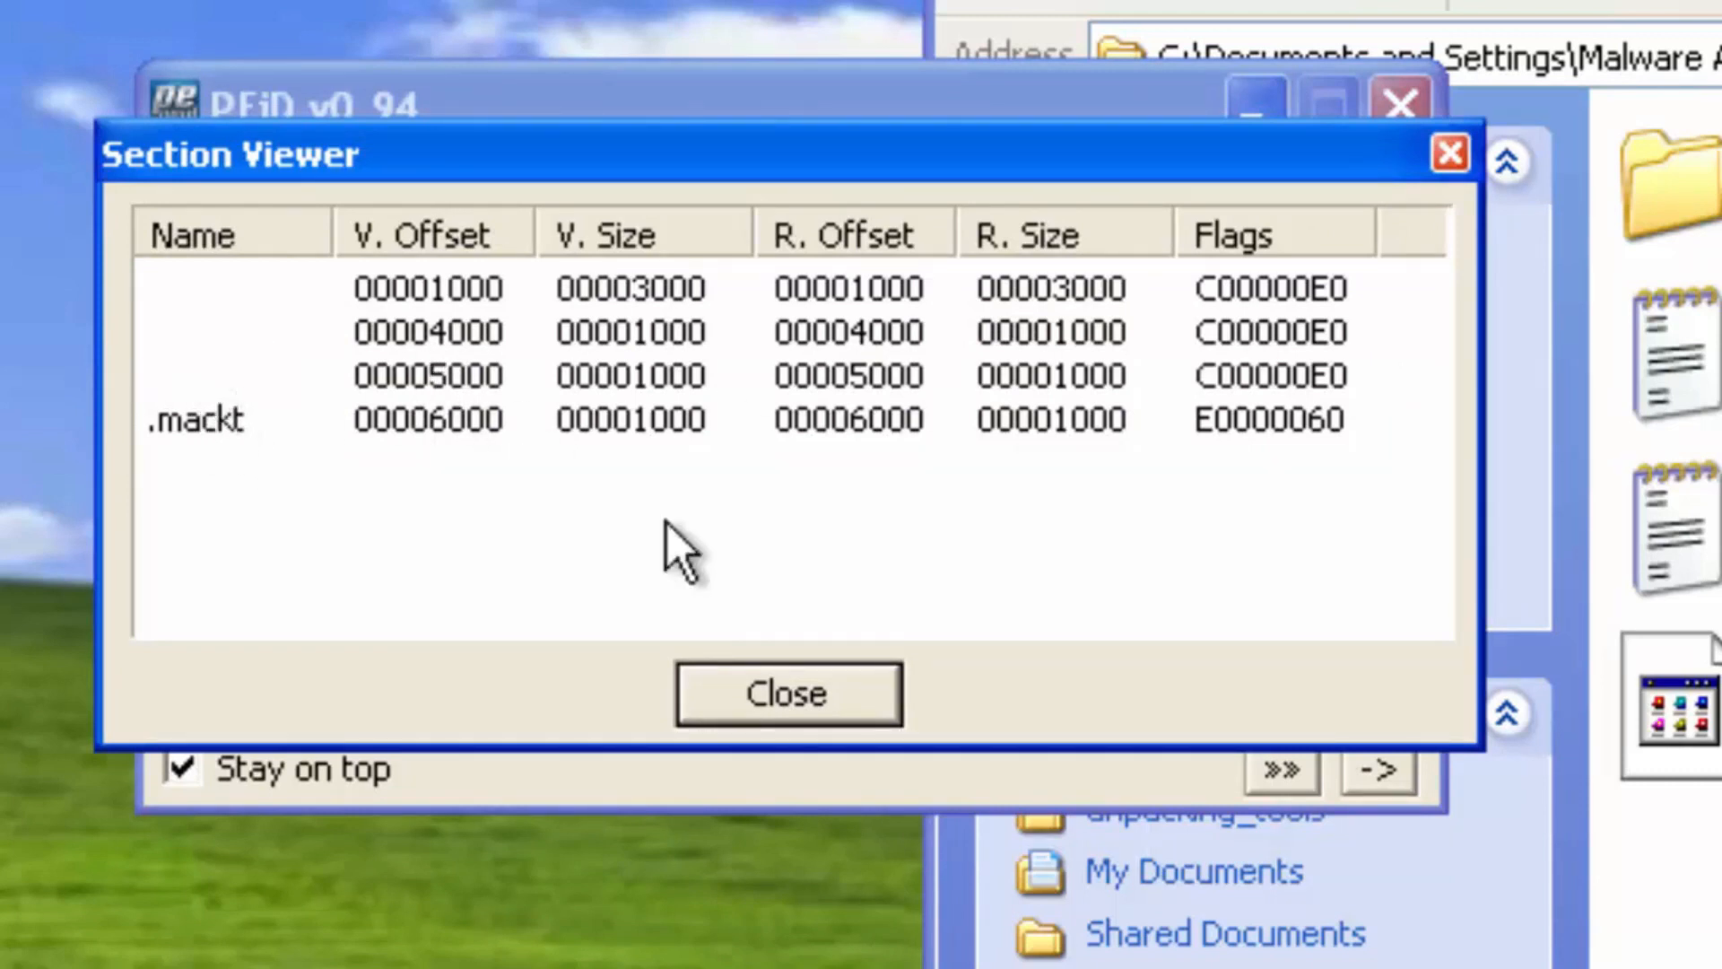
{"action": "left_click", "coordinate": [794, 699]}
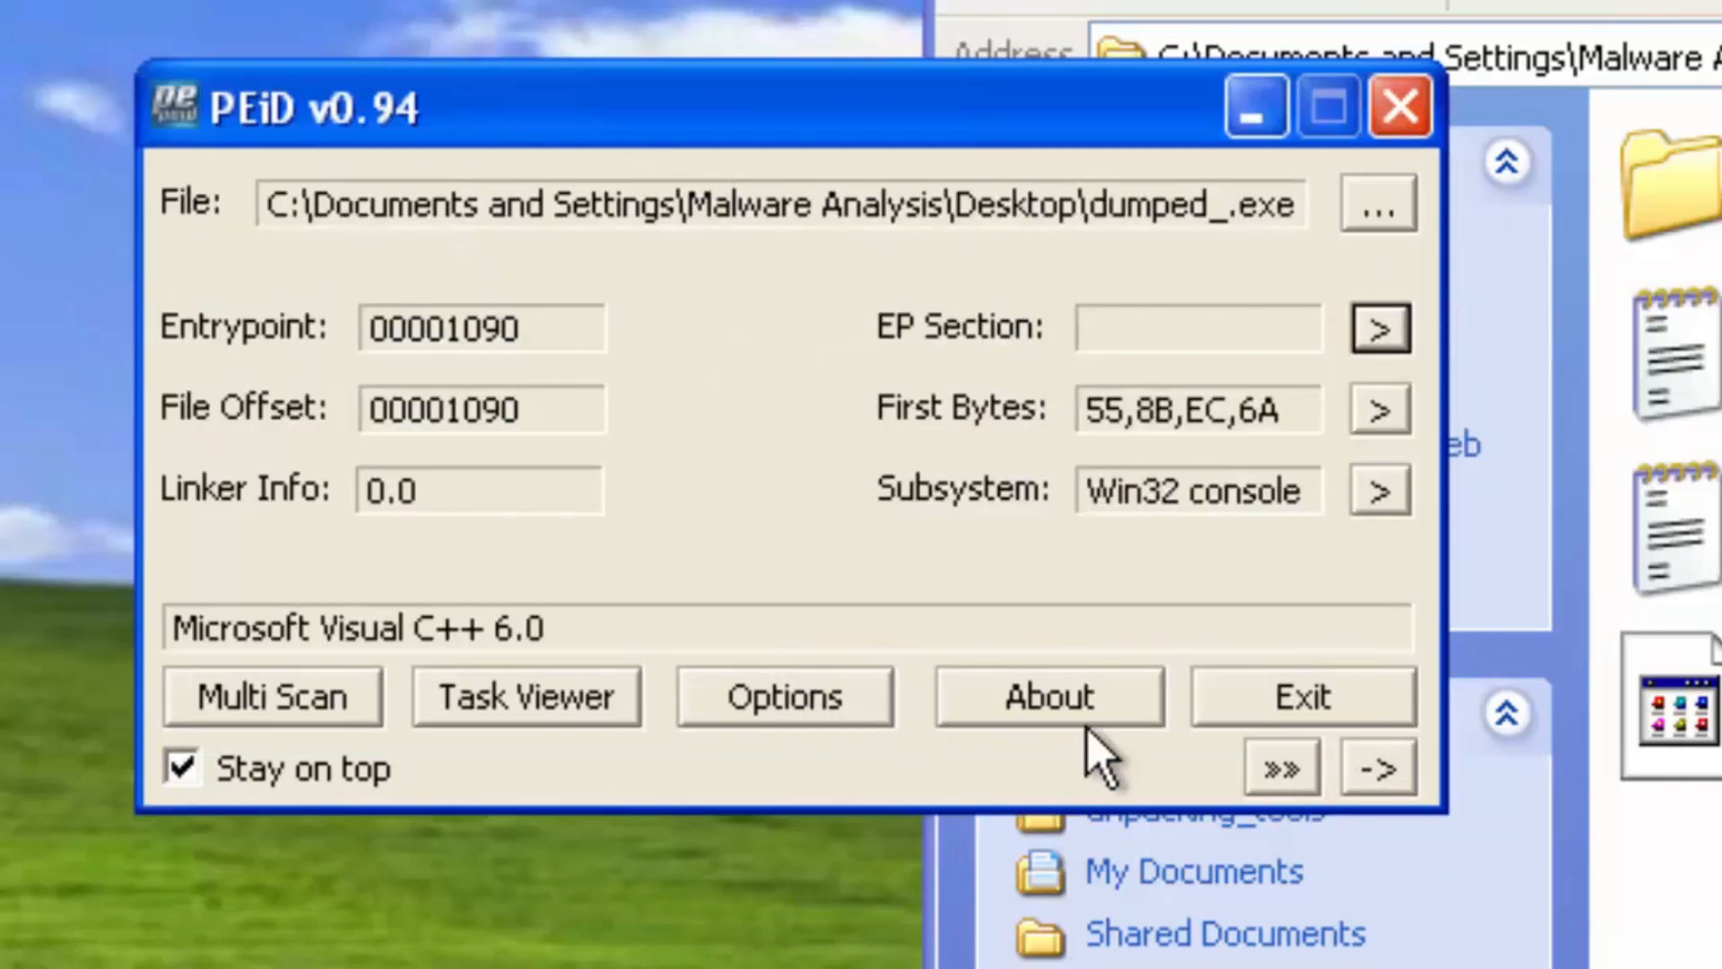
Run PEiD's entropy, EP and fast checks on dumped_.exe, then close PEiD
{"action": "left_click", "coordinate": [1281, 771]}
{"action": "left_click", "coordinate": [1363, 414]}
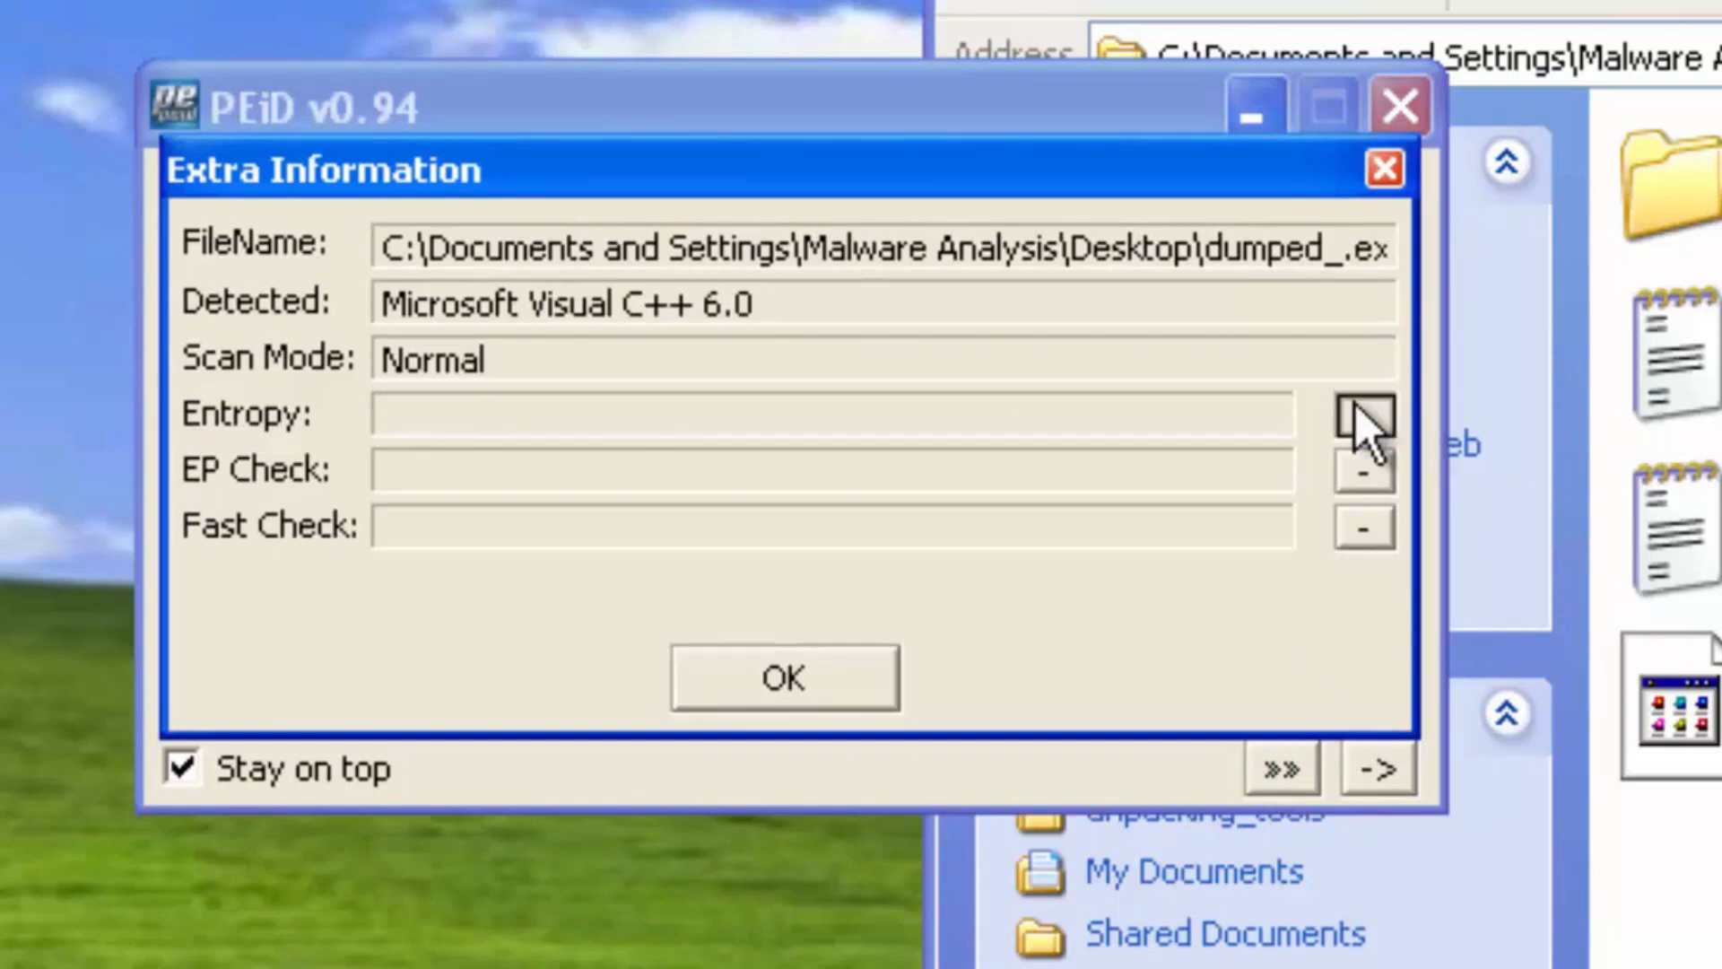
{"action": "left_click", "coordinate": [1362, 473]}
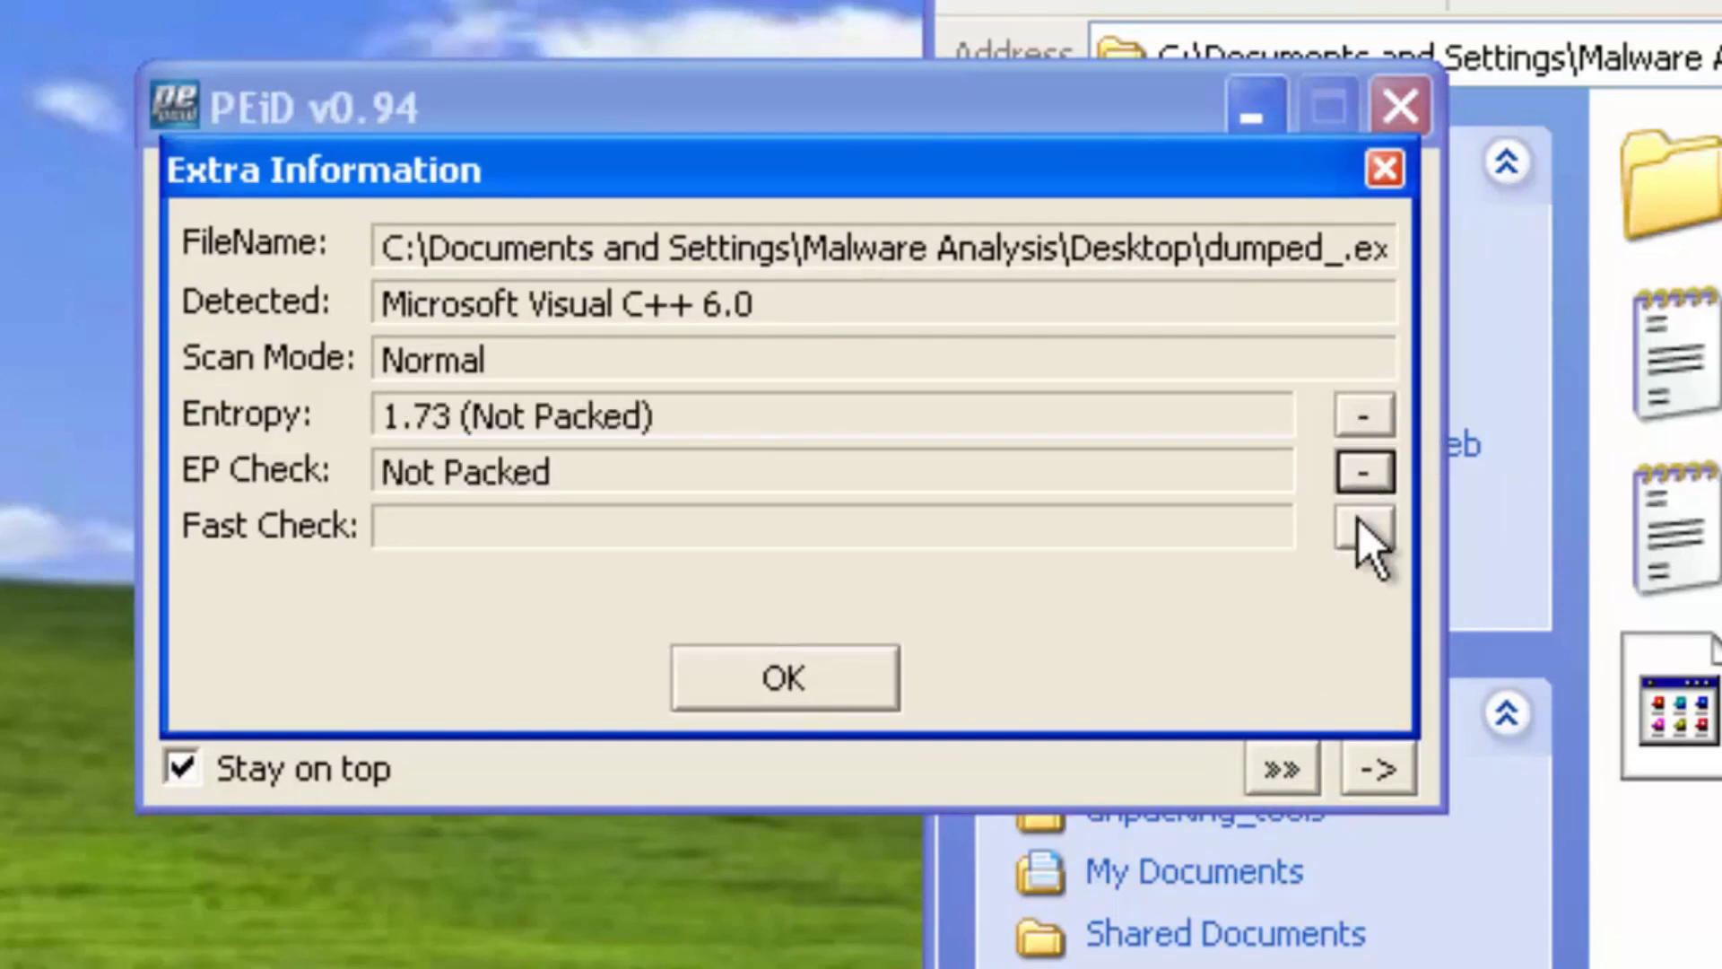
{"action": "left_click", "coordinate": [1362, 526]}
{"action": "left_click", "coordinate": [762, 682]}
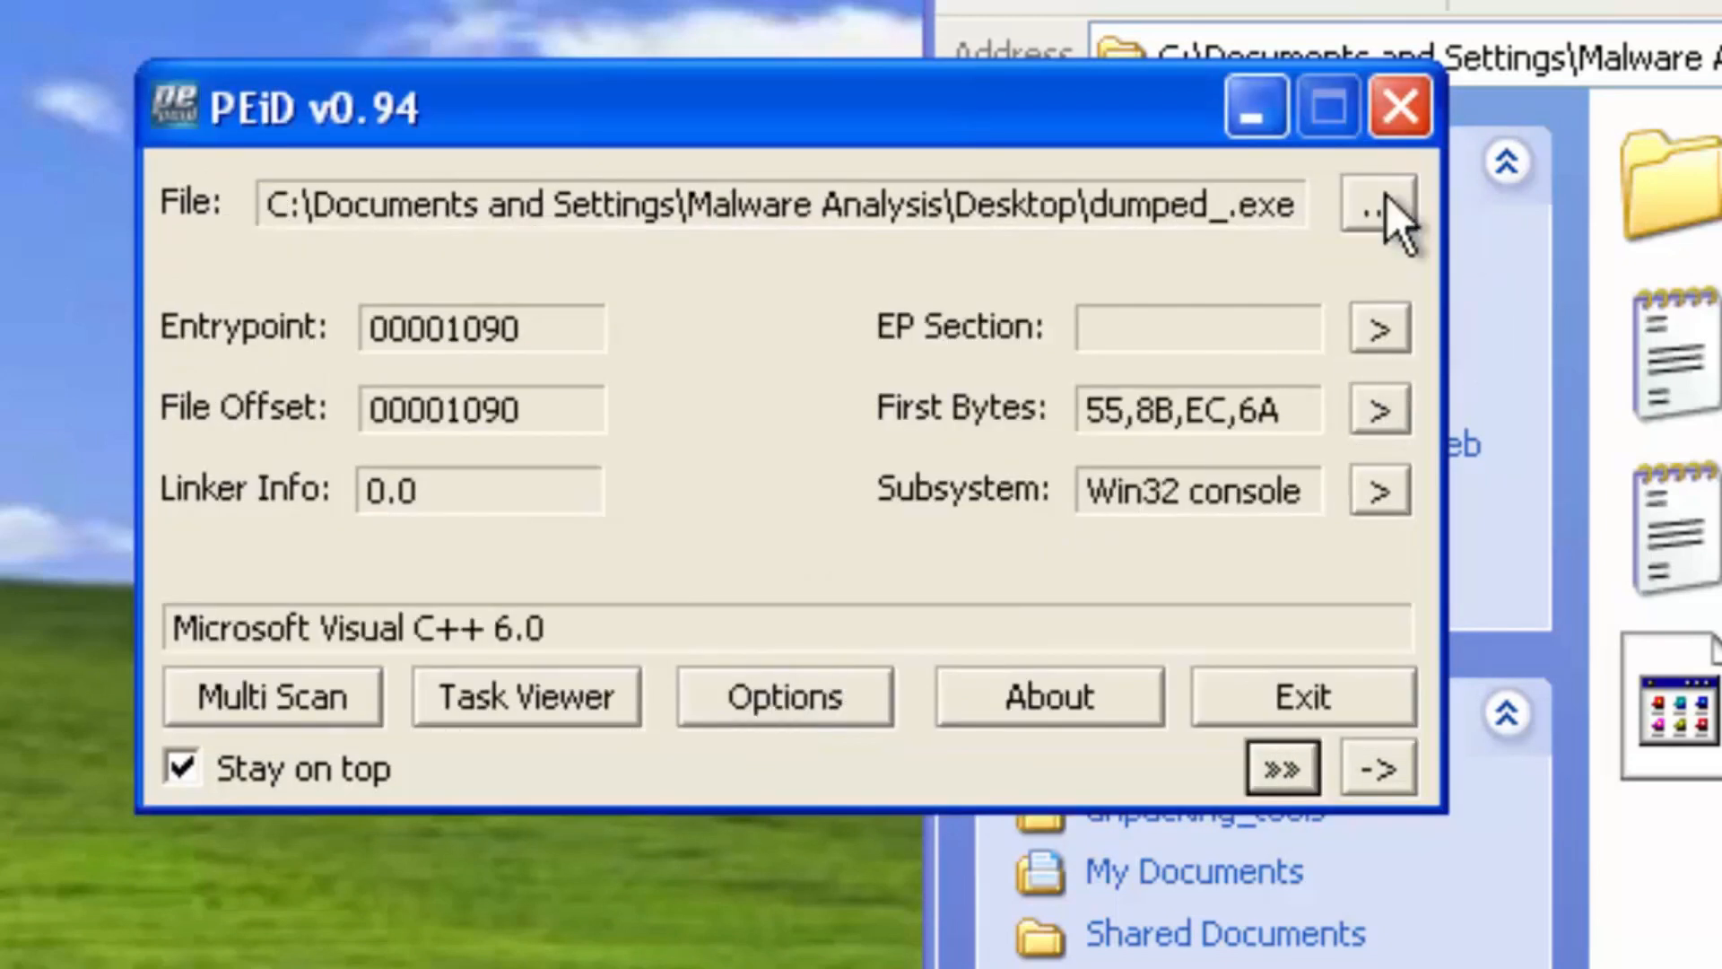
{"action": "left_click", "coordinate": [1397, 107]}
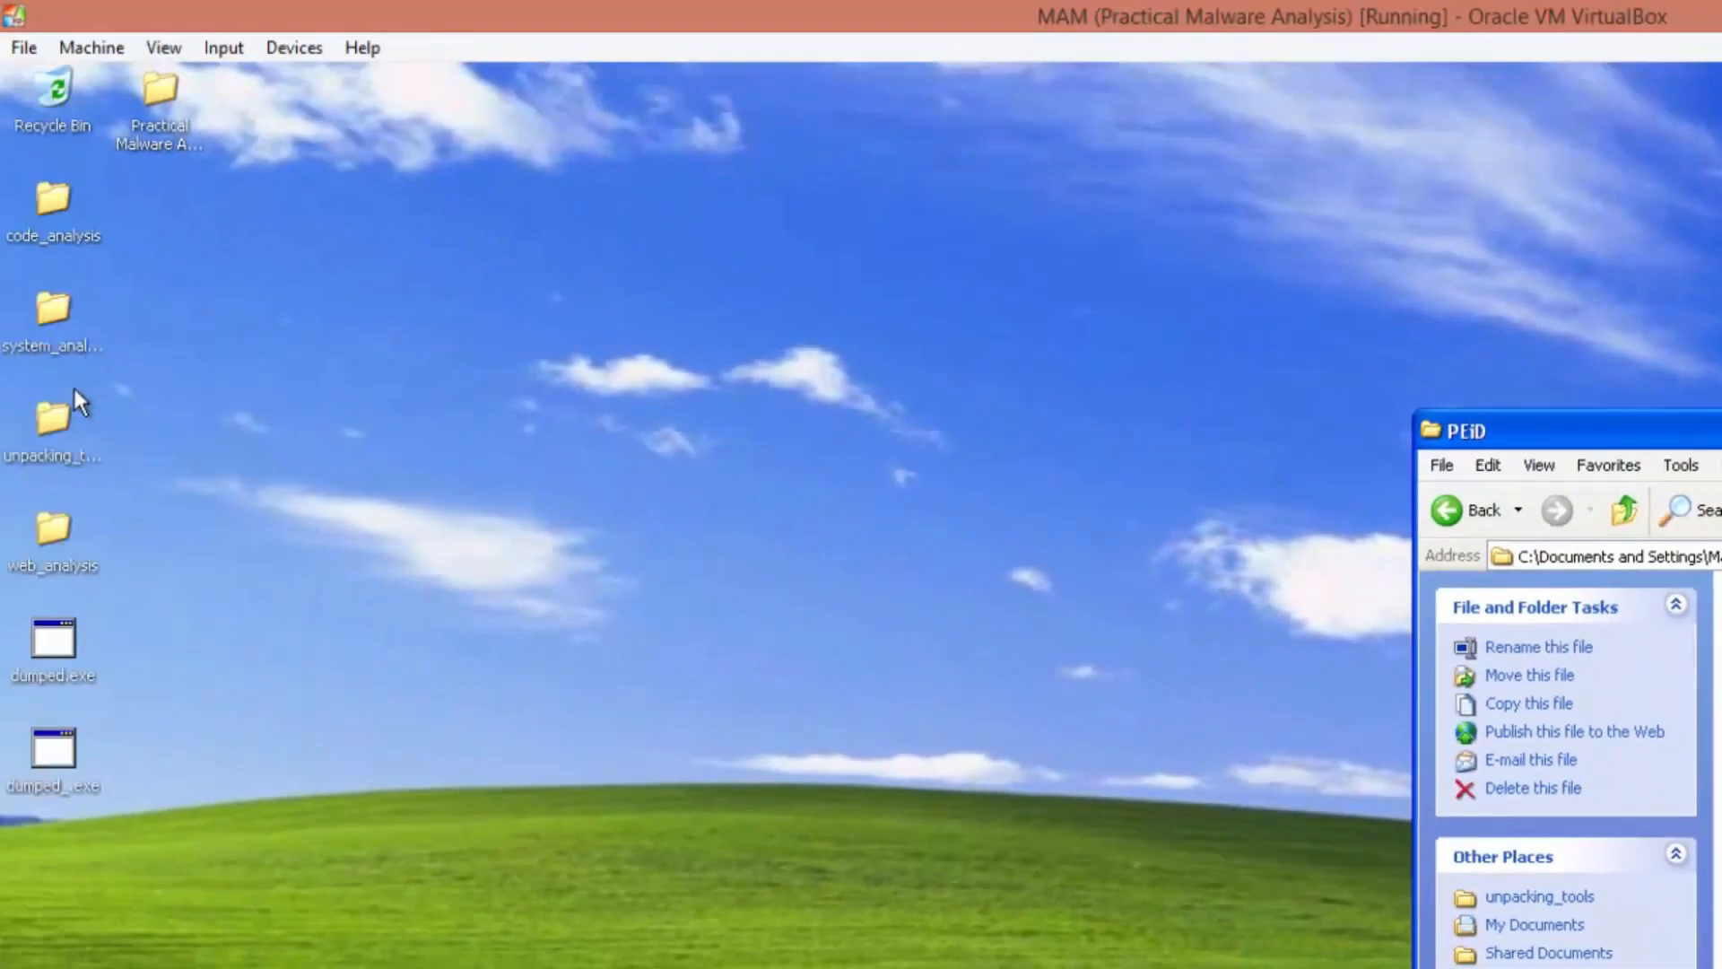
Open dumped_.exe in BinText from the code_analysis folder and browse its extracted strings
{"action": "double_click", "coordinate": [51, 208]}
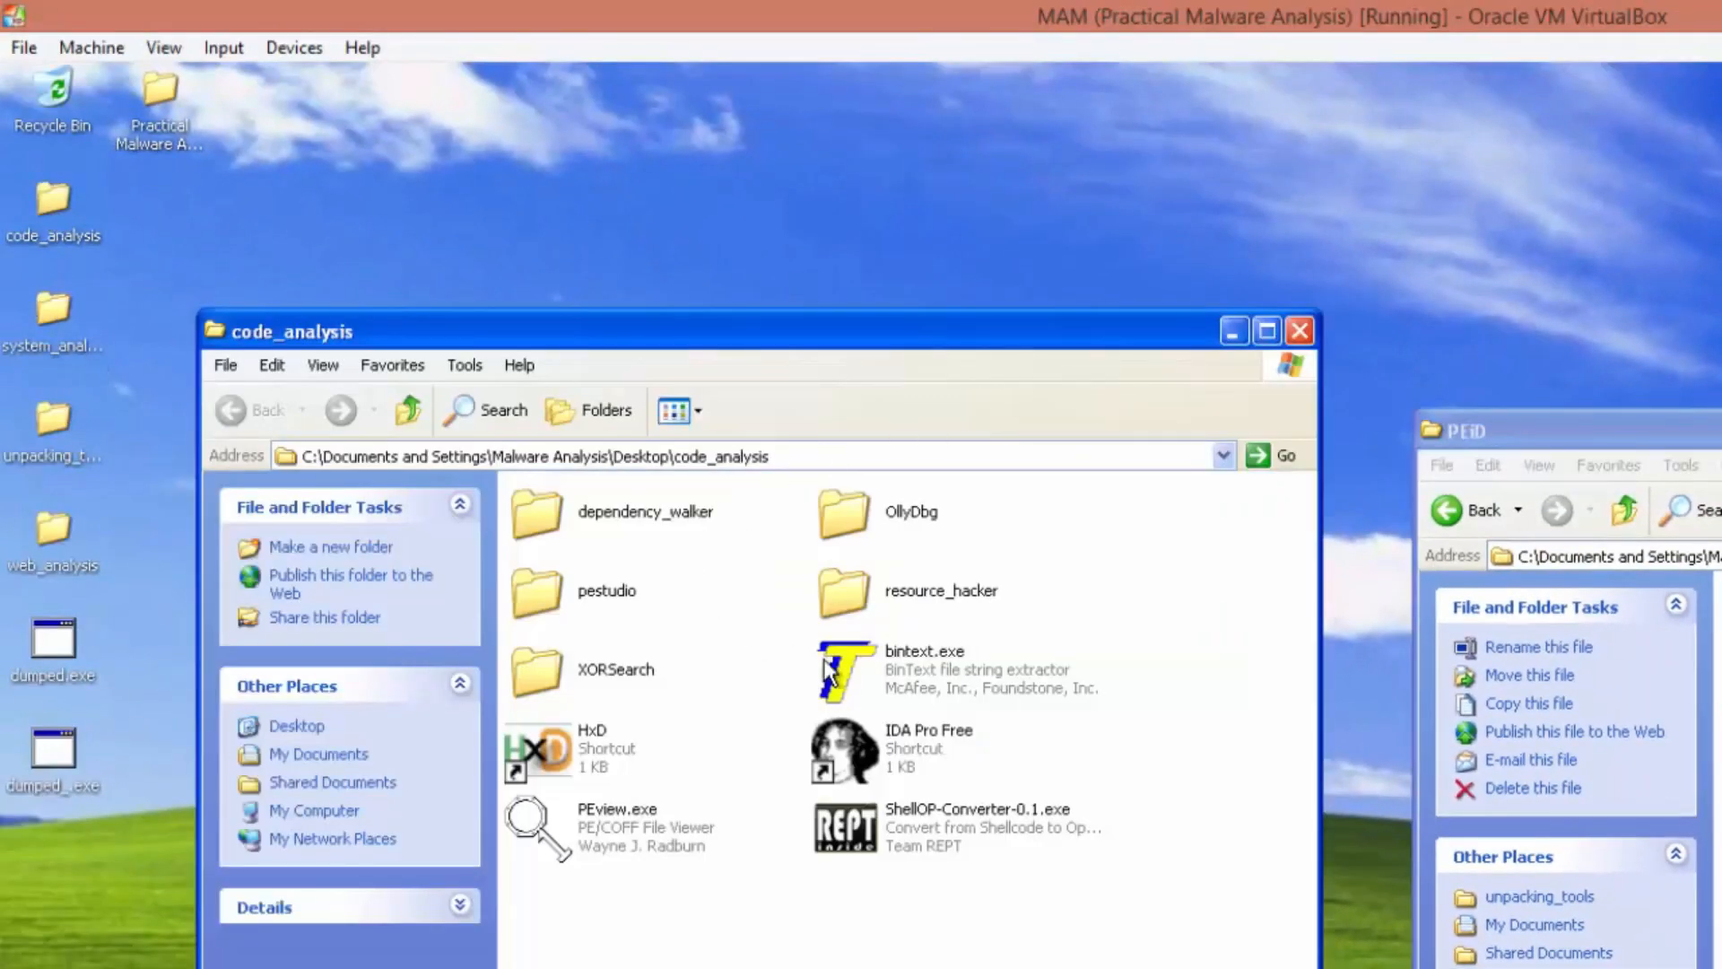
{"action": "left_click", "coordinate": [877, 671]}
{"action": "double_click", "coordinate": [877, 662]}
{"action": "left_click_drag", "start_coordinate": [52, 780], "coordinate": [1202, 762]}
{"action": "left_click", "coordinate": [1277, 776]}
{"action": "scroll", "coordinate": [1278, 777], "scroll_direction": "down", "scroll_amount": 20}
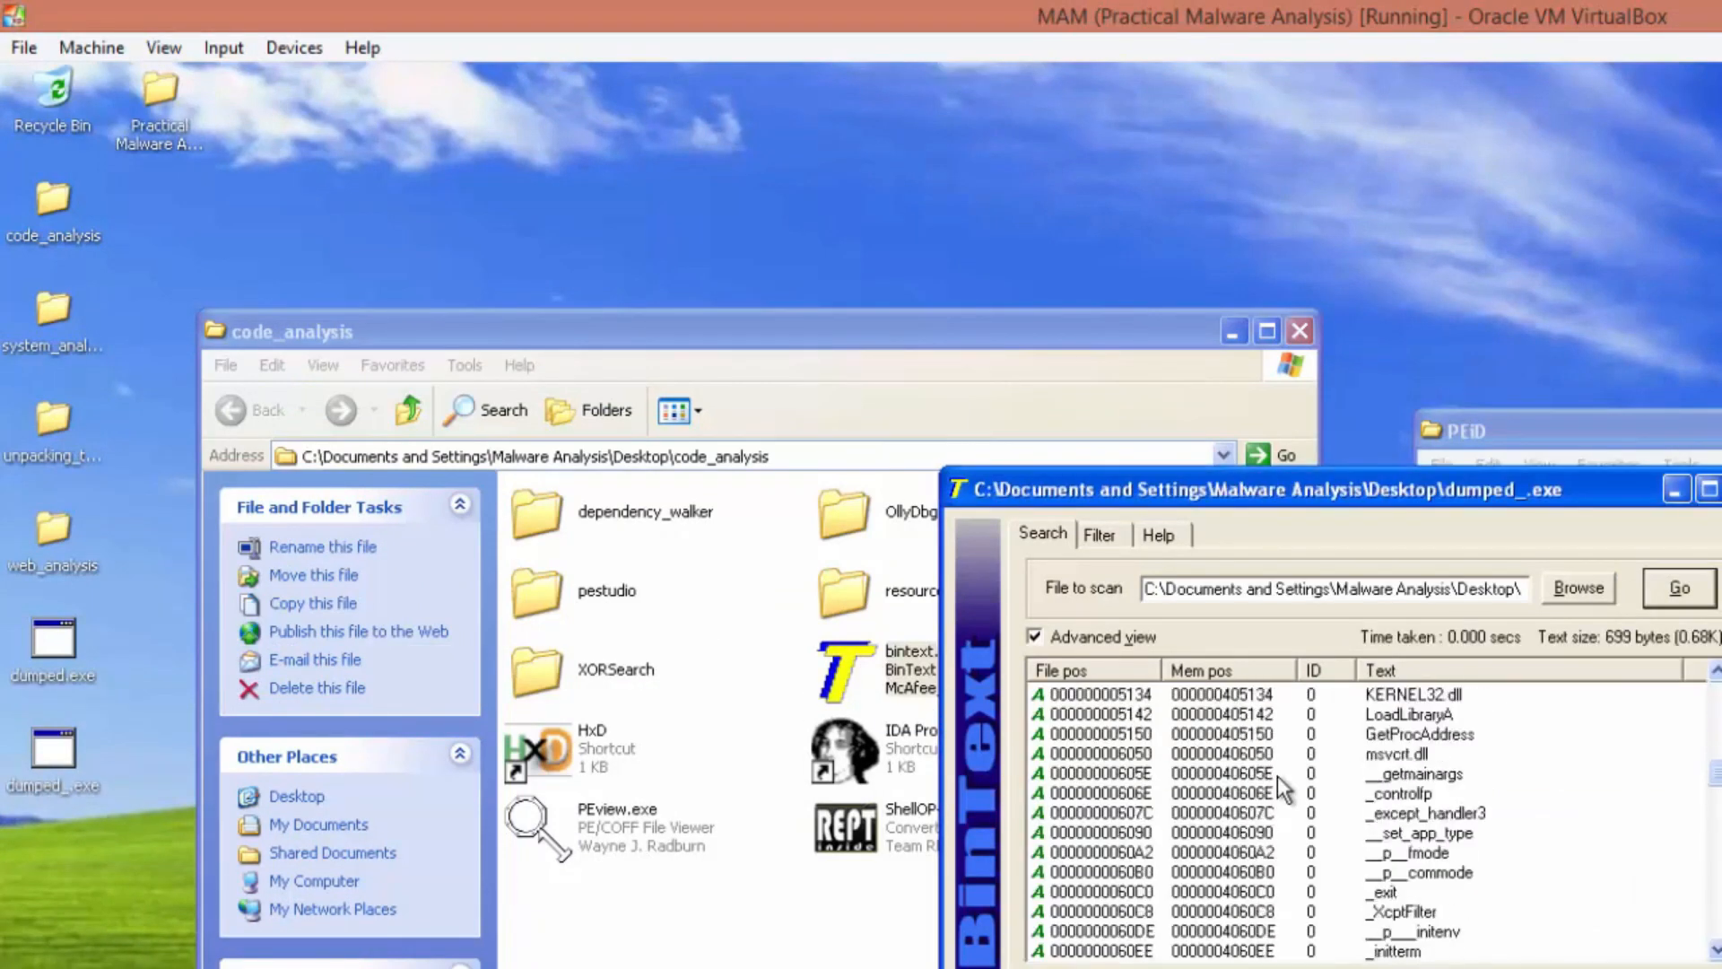
{"action": "left_click", "coordinate": [1278, 777]}
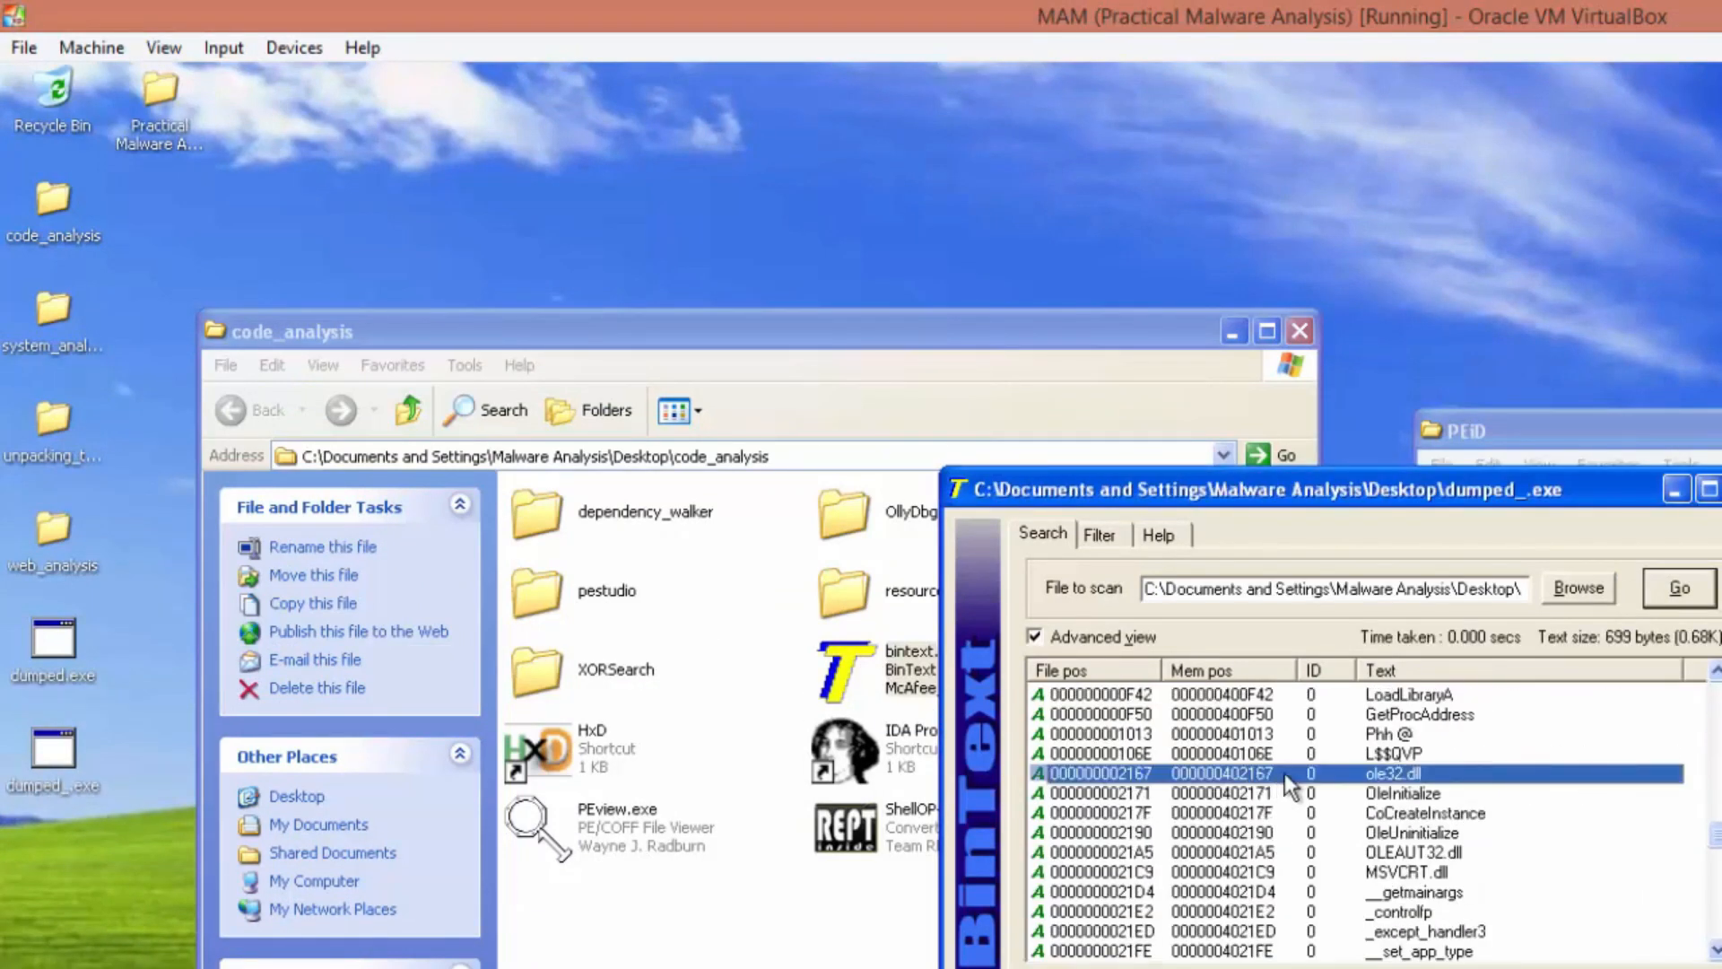
{"action": "left_click", "coordinate": [1715, 673]}
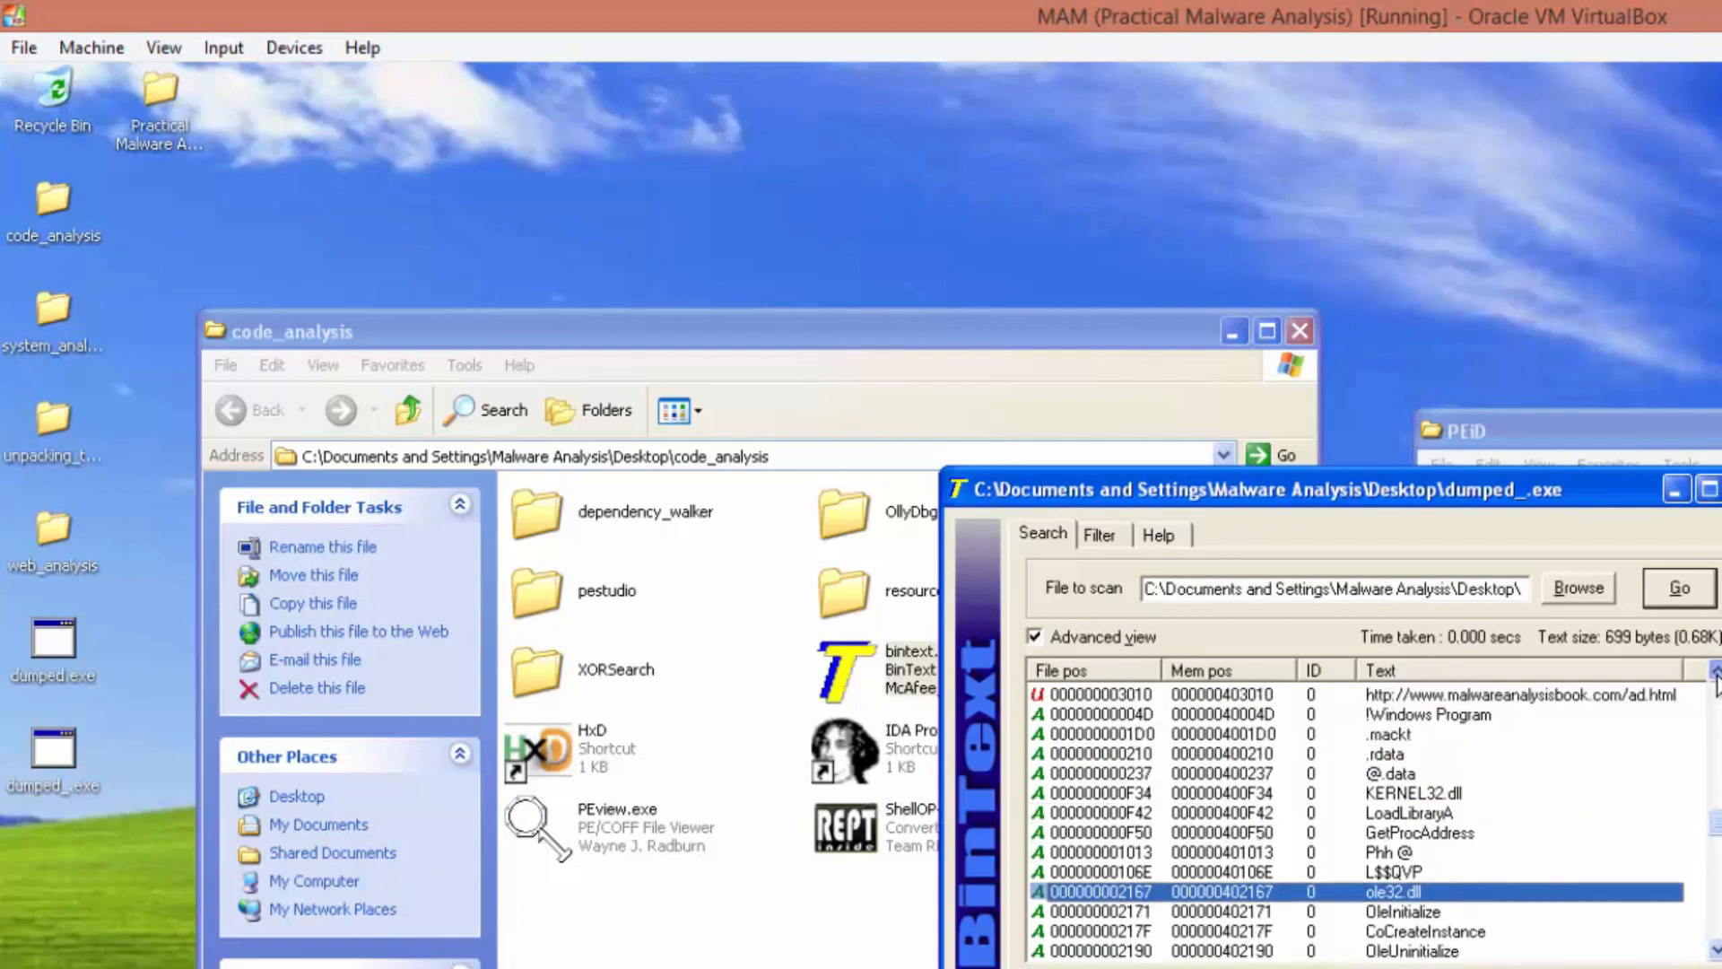
{"action": "left_click", "coordinate": [1715, 675]}
{"action": "left_click", "coordinate": [1715, 674]}
{"action": "left_click", "coordinate": [1520, 737]}
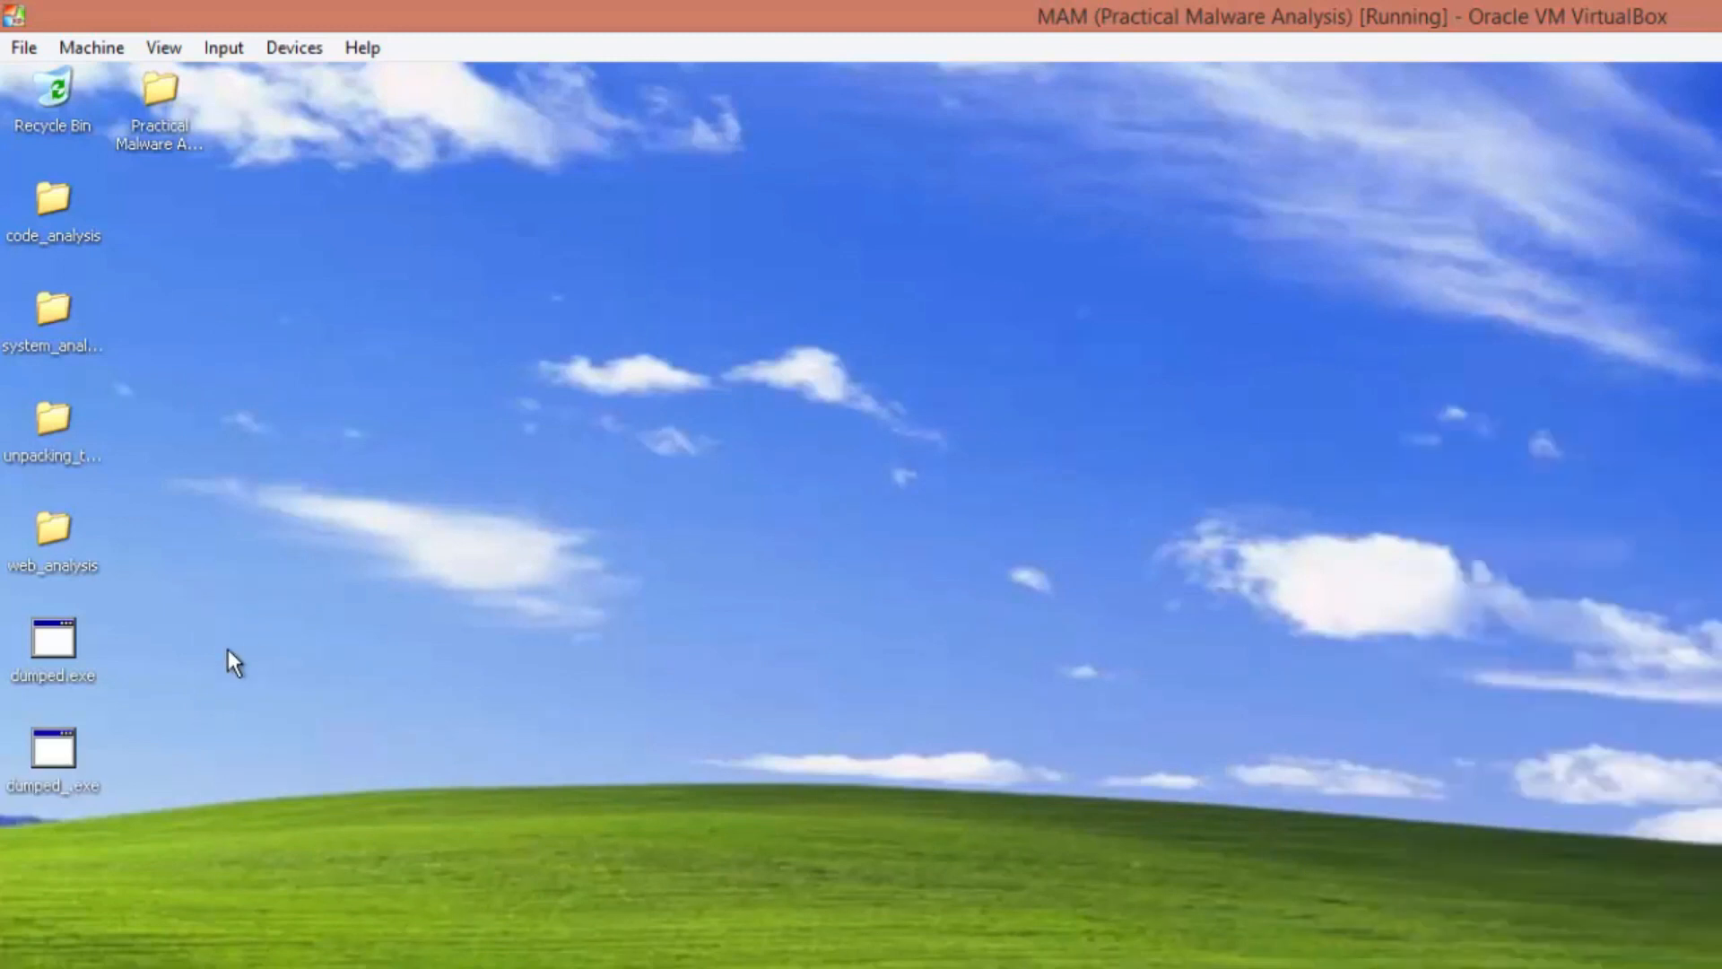
Run the unpacked dumped_.exe from the desktop
{"action": "double_click", "coordinate": [55, 749]}
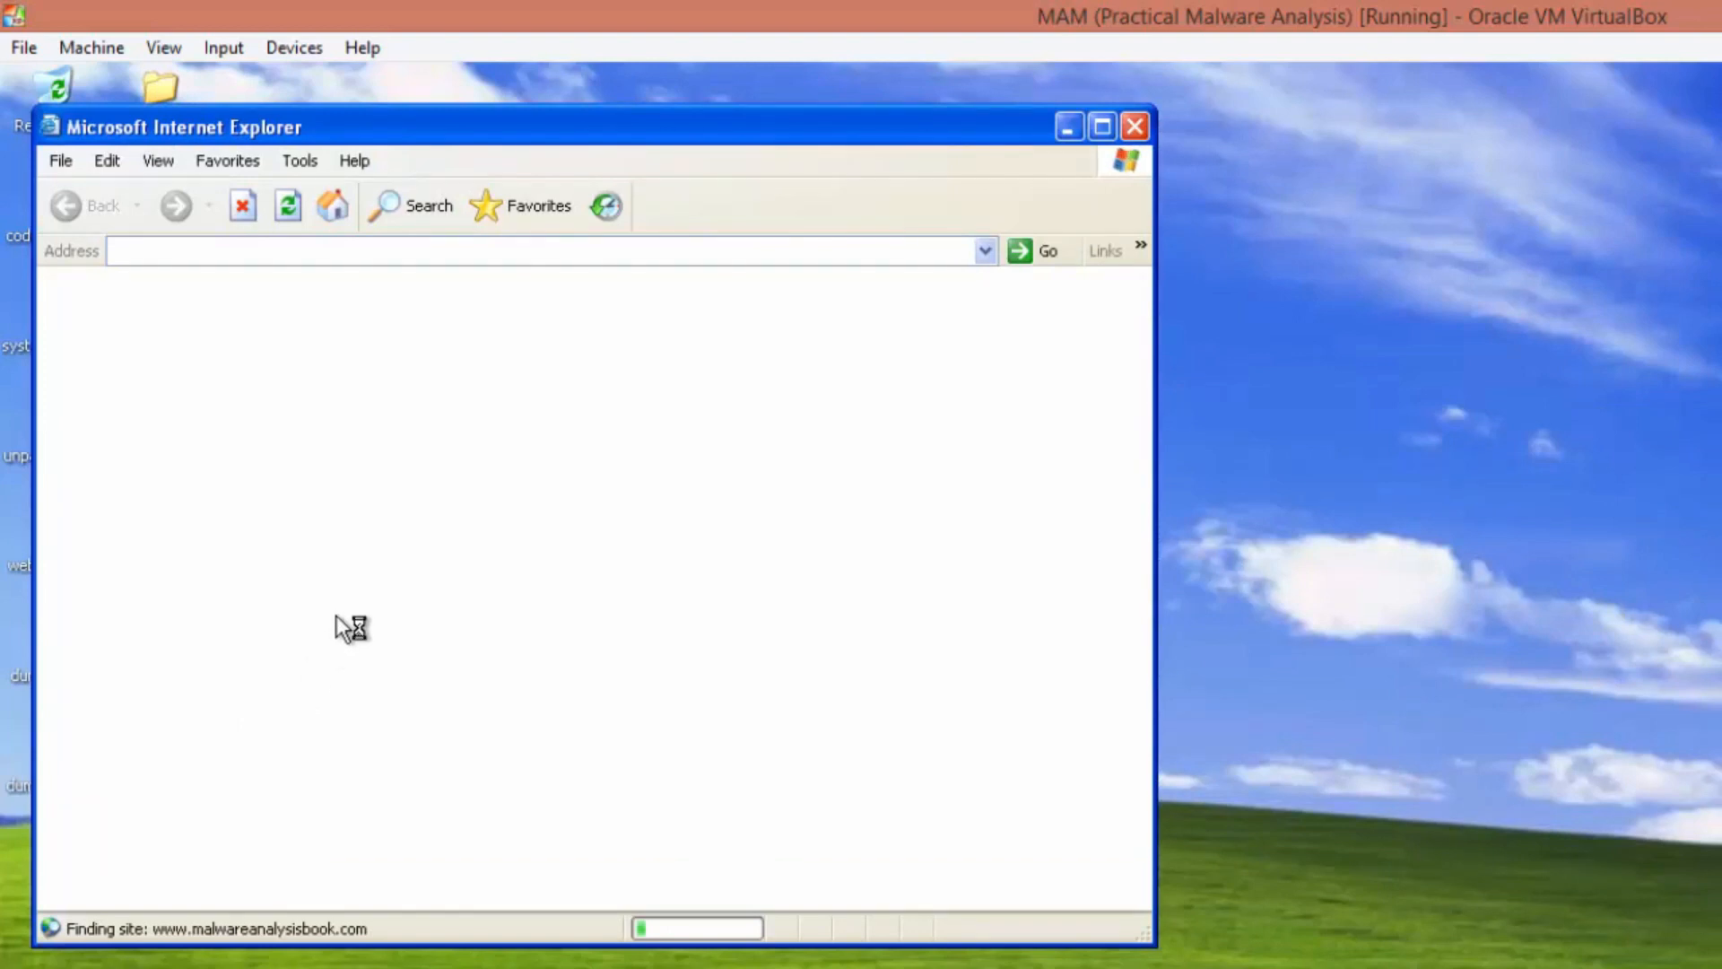